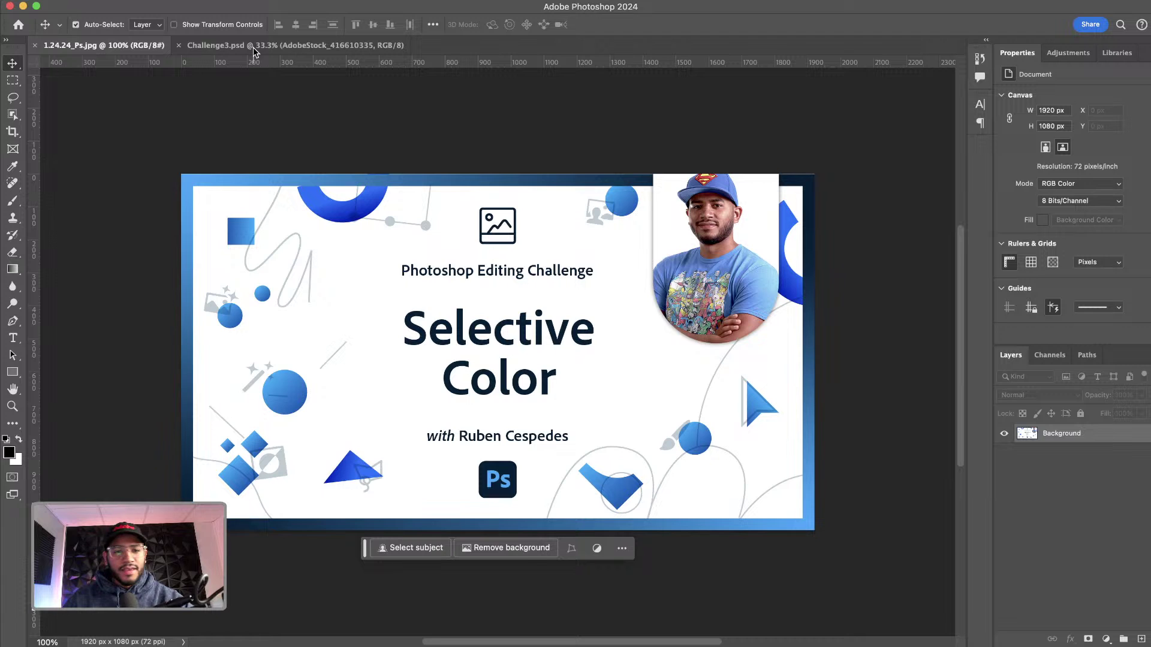
Step: Switch to Challenge3.psd, preview the street photo beneath the parrots, and select the AdobeStock_275329422 parrot layer
{"action": "left_click", "coordinate": [255, 48]}
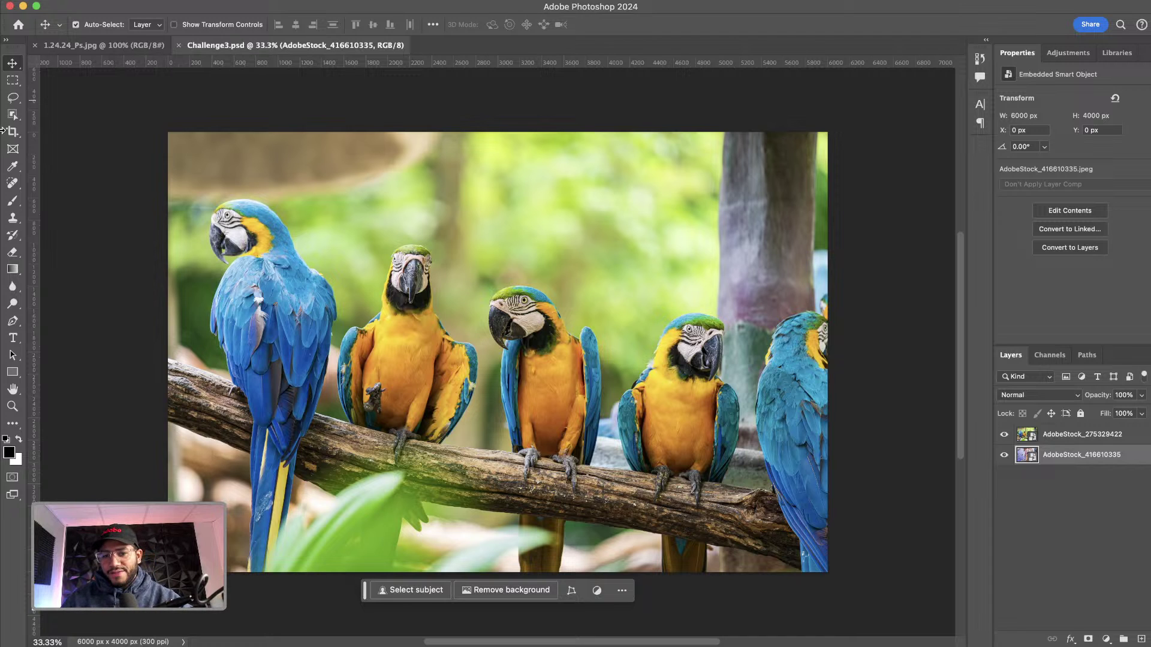
{"action": "left_click", "coordinate": [1006, 434]}
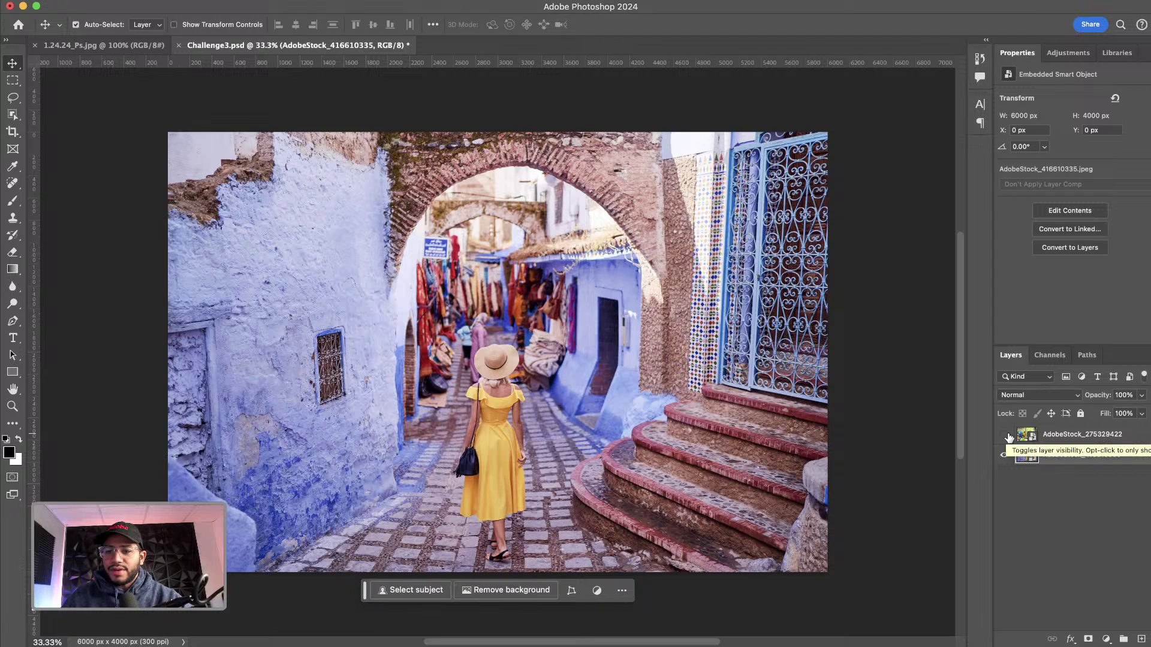
{"action": "left_click", "coordinate": [1006, 435]}
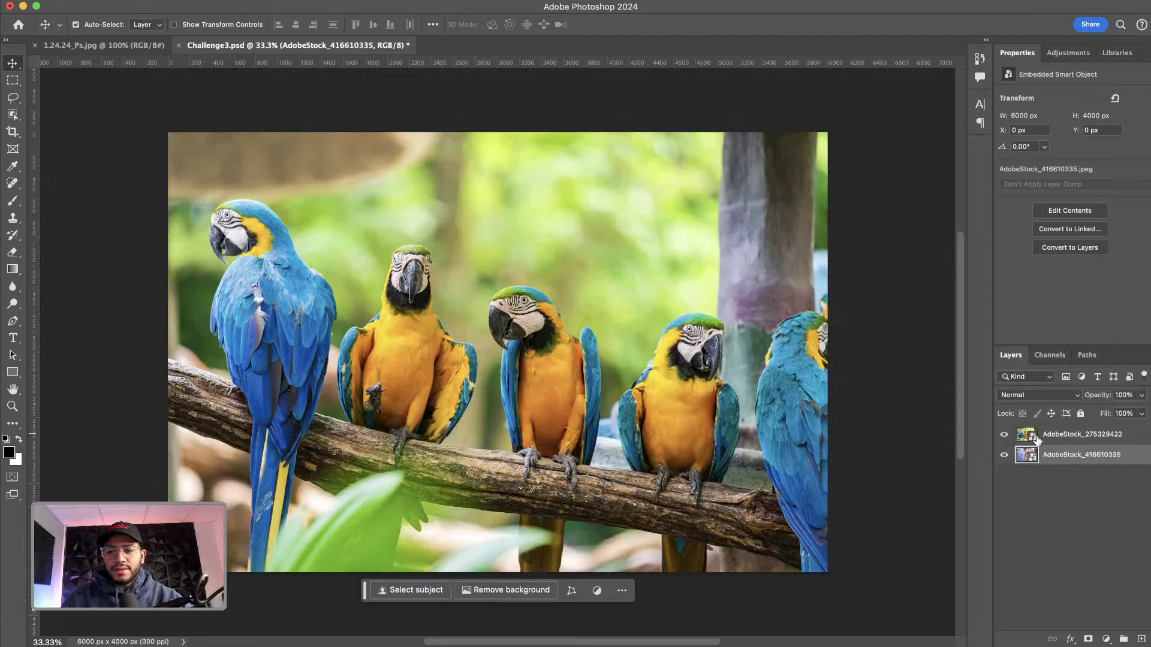
{"action": "left_click", "coordinate": [1035, 440]}
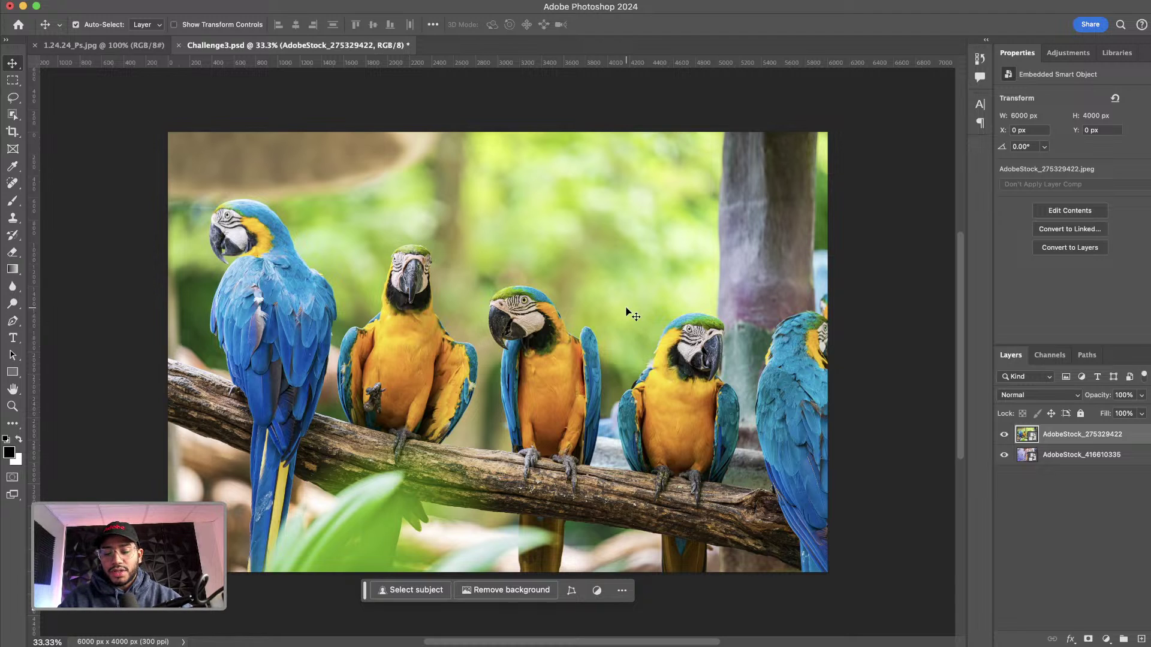
Step: Resize the image to a resolution of 150 pixels/inch and a width of 2000 pixels
{"action": "key", "text": "super+alt+i"}
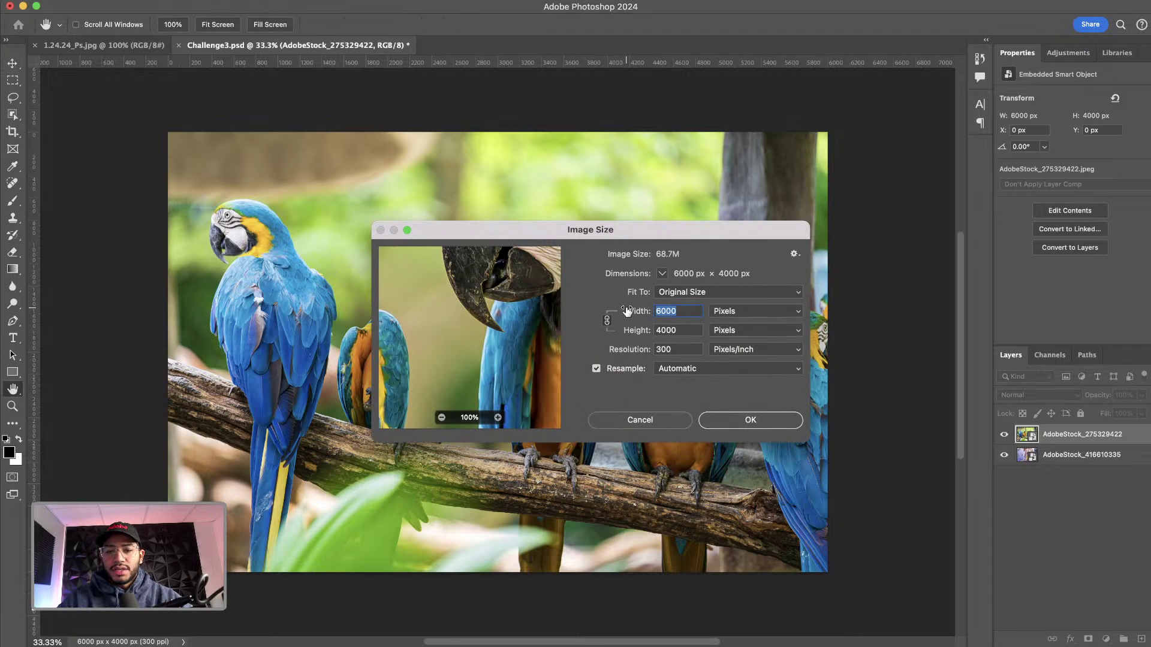
{"action": "double_click", "coordinate": [671, 350]}
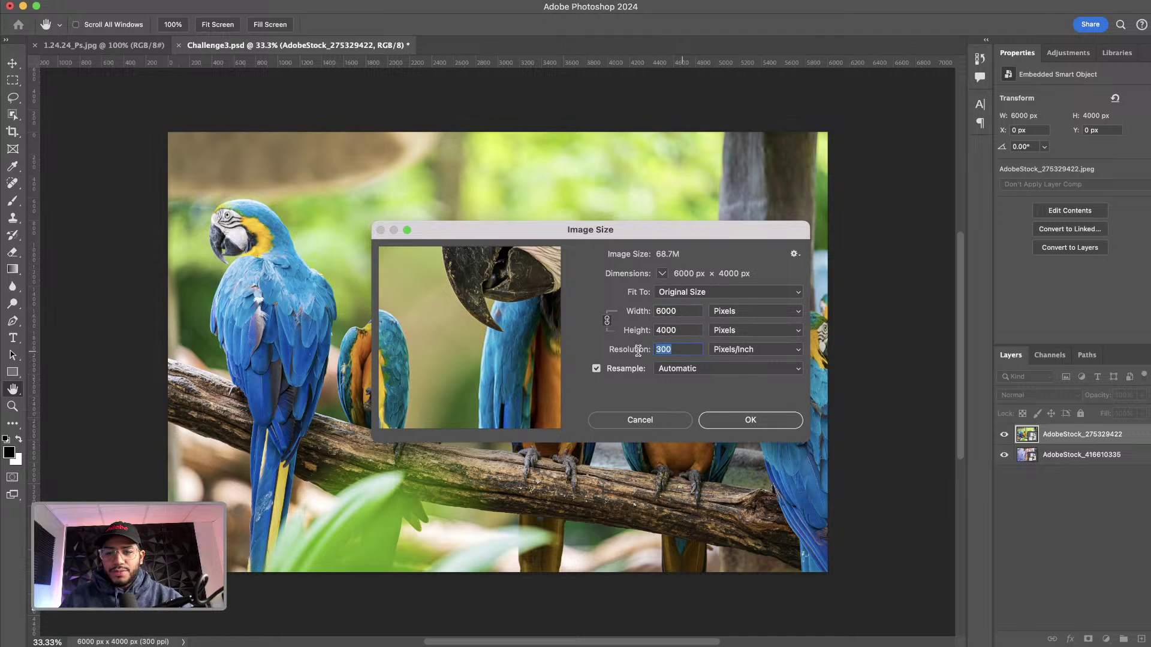
{"action": "type", "text": "150"}
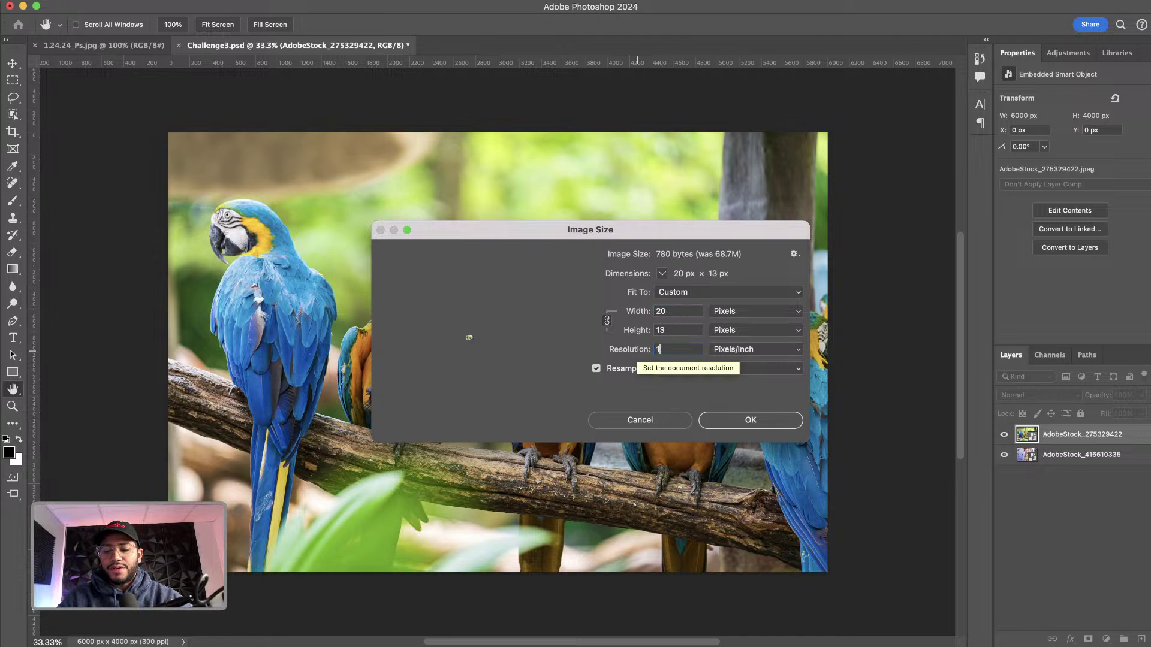
{"action": "double_click", "coordinate": [683, 312]}
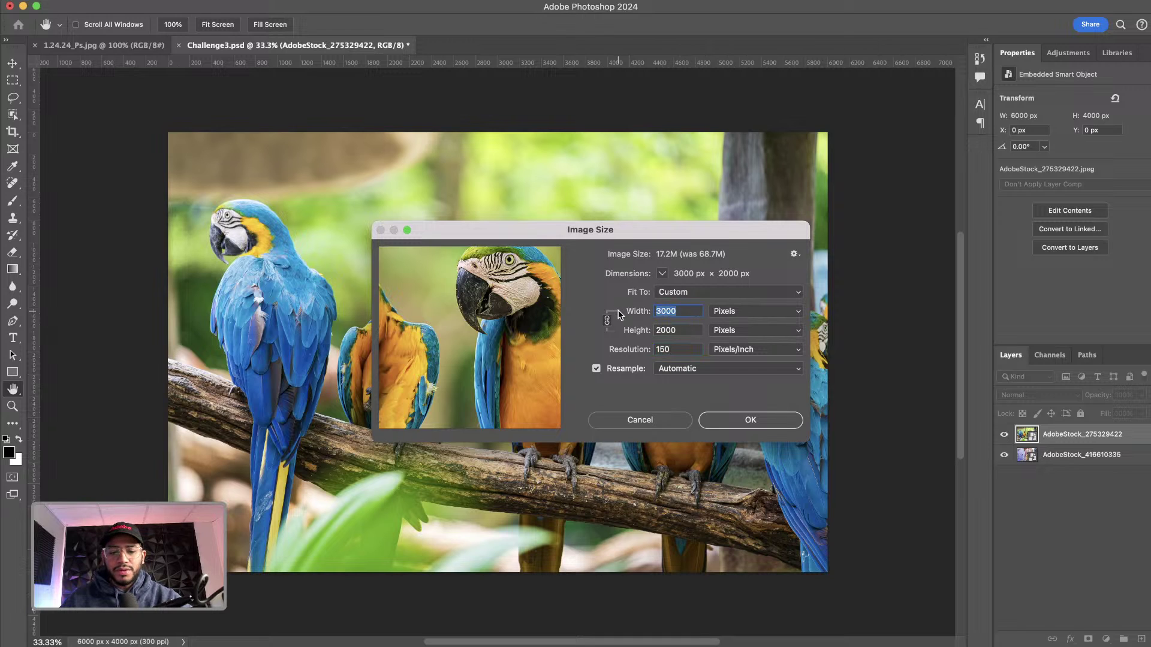
{"action": "type", "text": "200"}
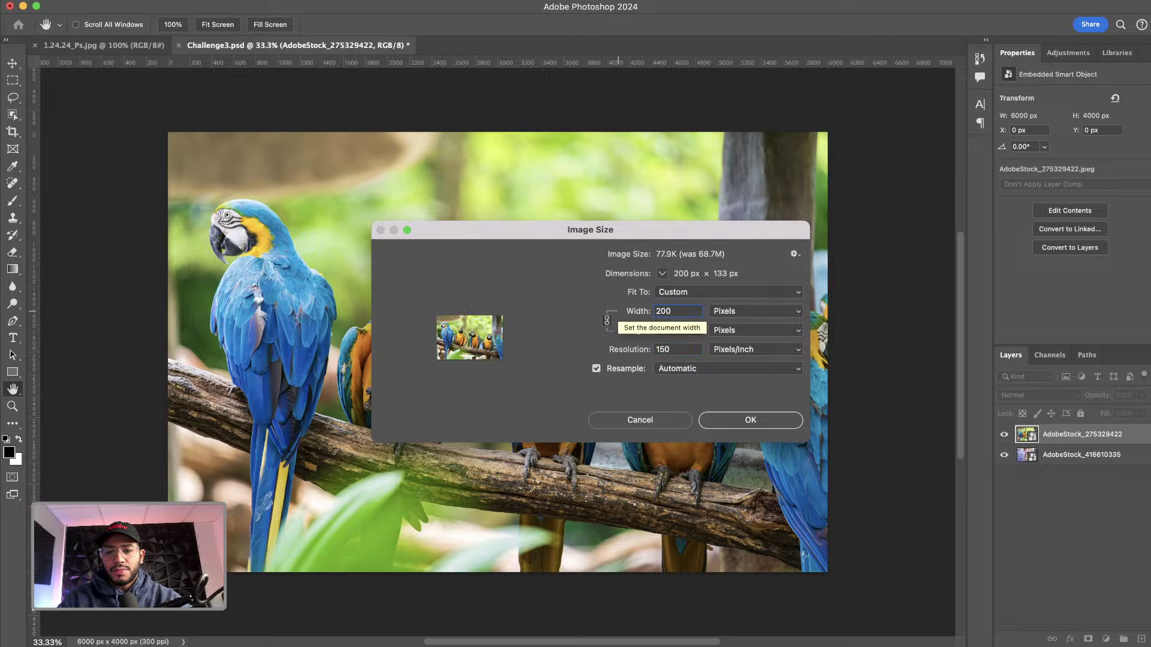
{"action": "type", "text": "0"}
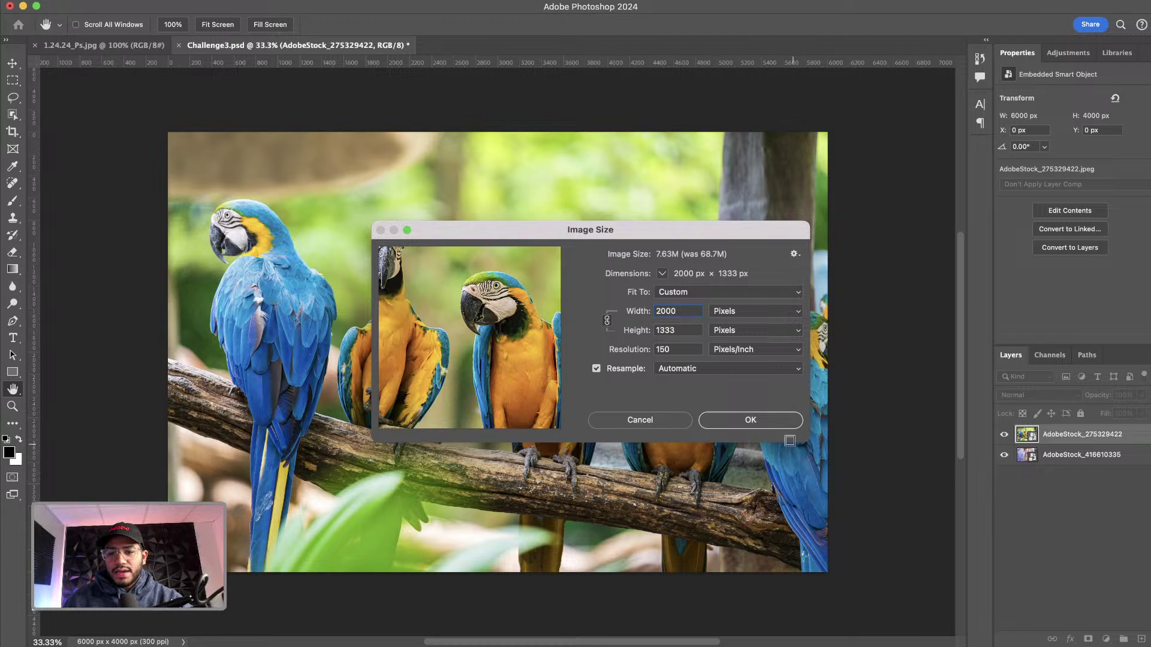
{"action": "left_click", "coordinate": [748, 422]}
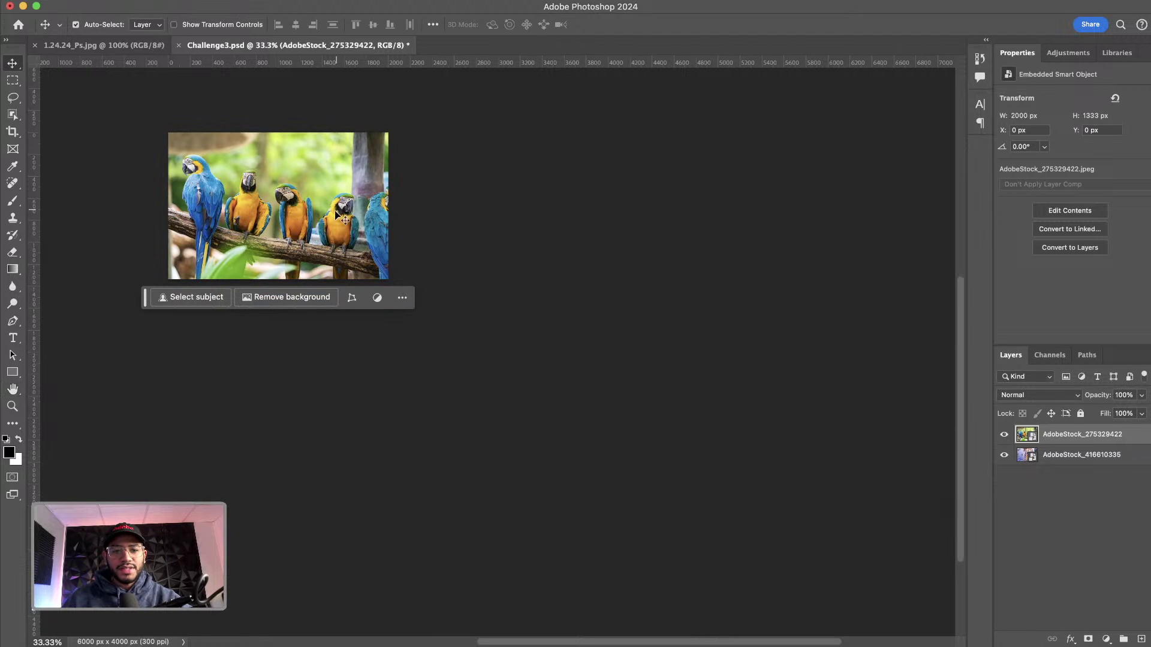
Step: Crop out the rightmost parrot and extend the canvas past the photo's left and bottom edges using Generative Expand without a prompt
{"action": "left_click_drag", "start_coordinate": [317, 198], "coordinate": [576, 305]}
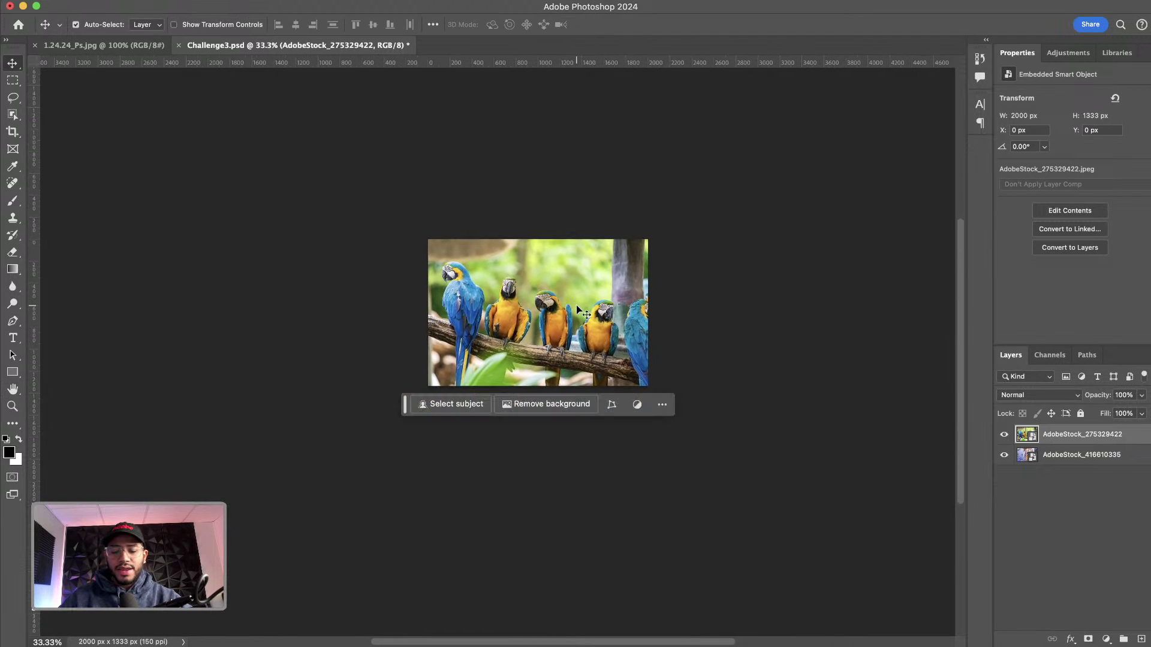
{"action": "key", "text": "super+equal"}
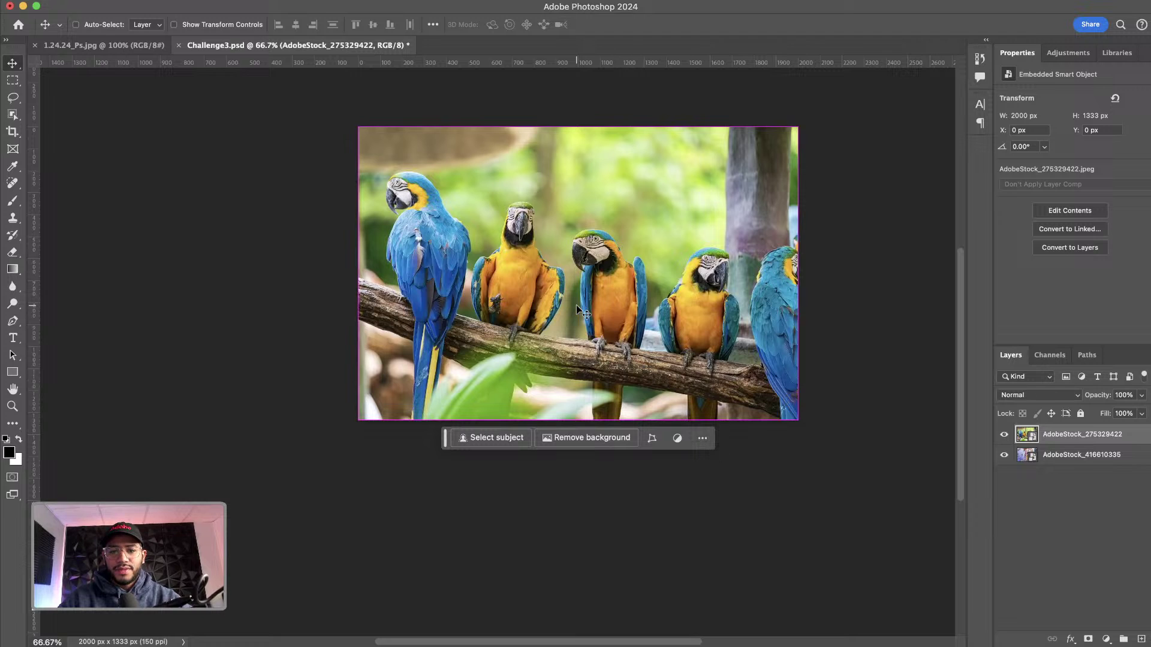
{"action": "left_click_drag", "start_coordinate": [566, 273], "coordinate": [491, 314]}
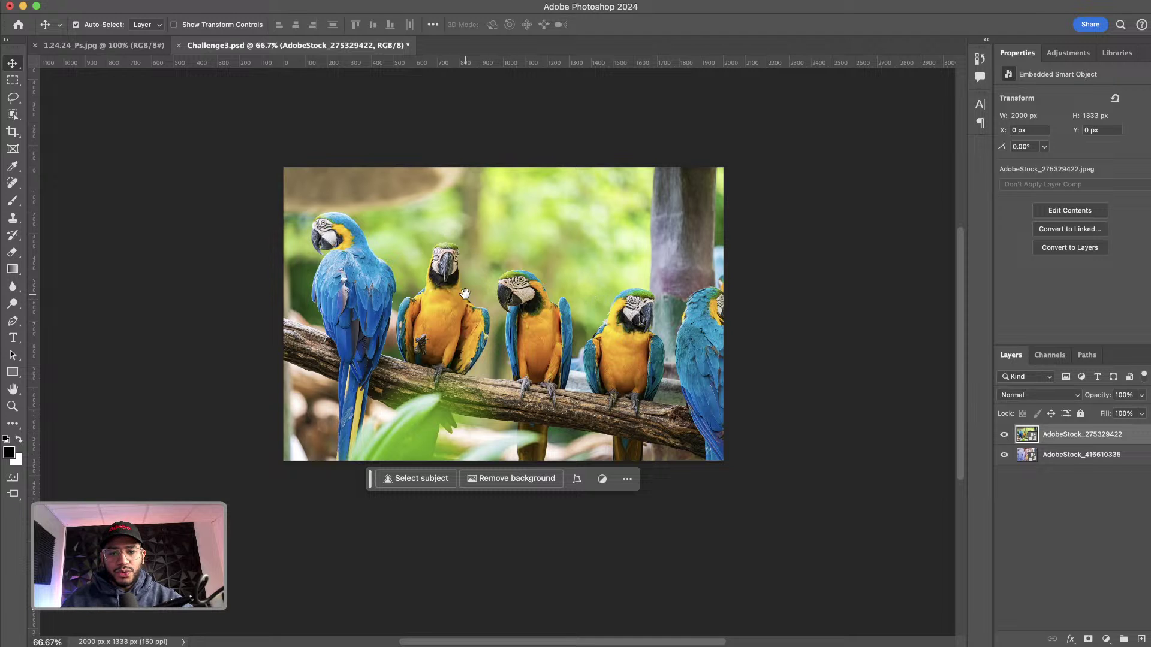
{"action": "left_click_drag", "start_coordinate": [465, 294], "coordinate": [530, 312]}
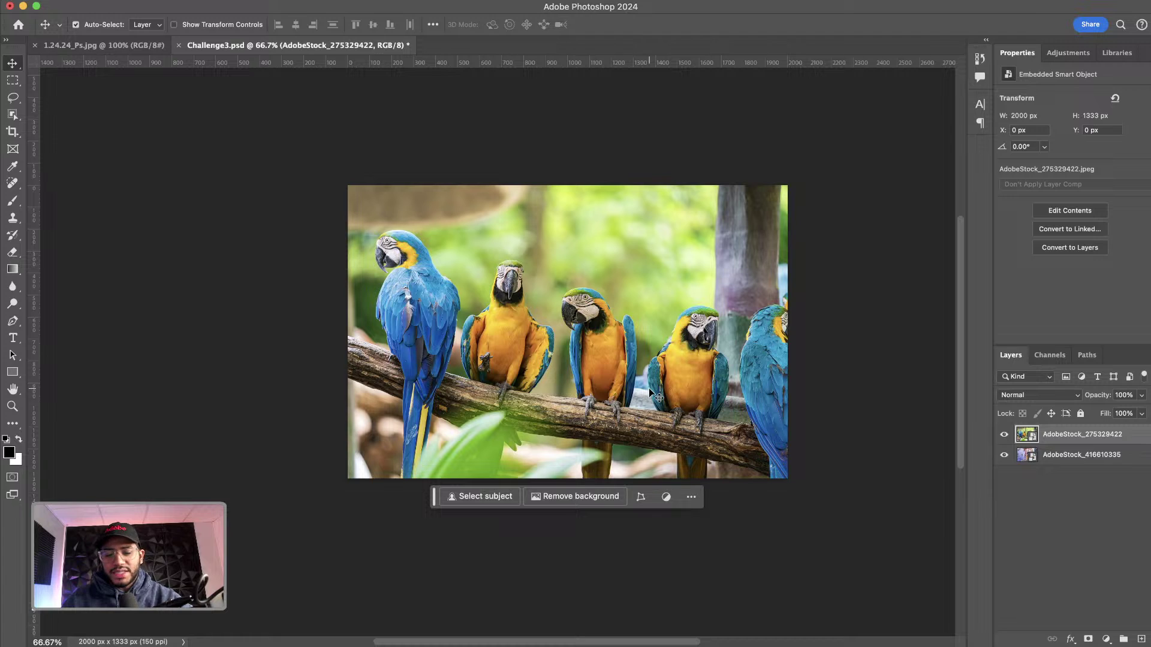
{"action": "key", "text": "c"}
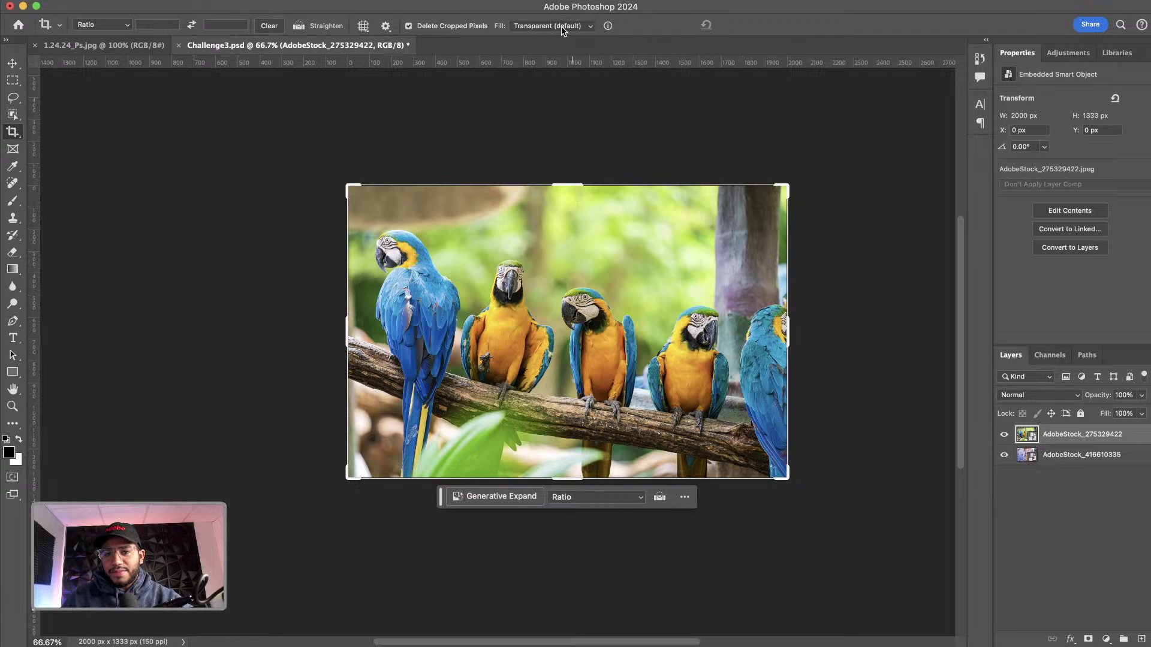
{"action": "left_click", "coordinate": [583, 27]}
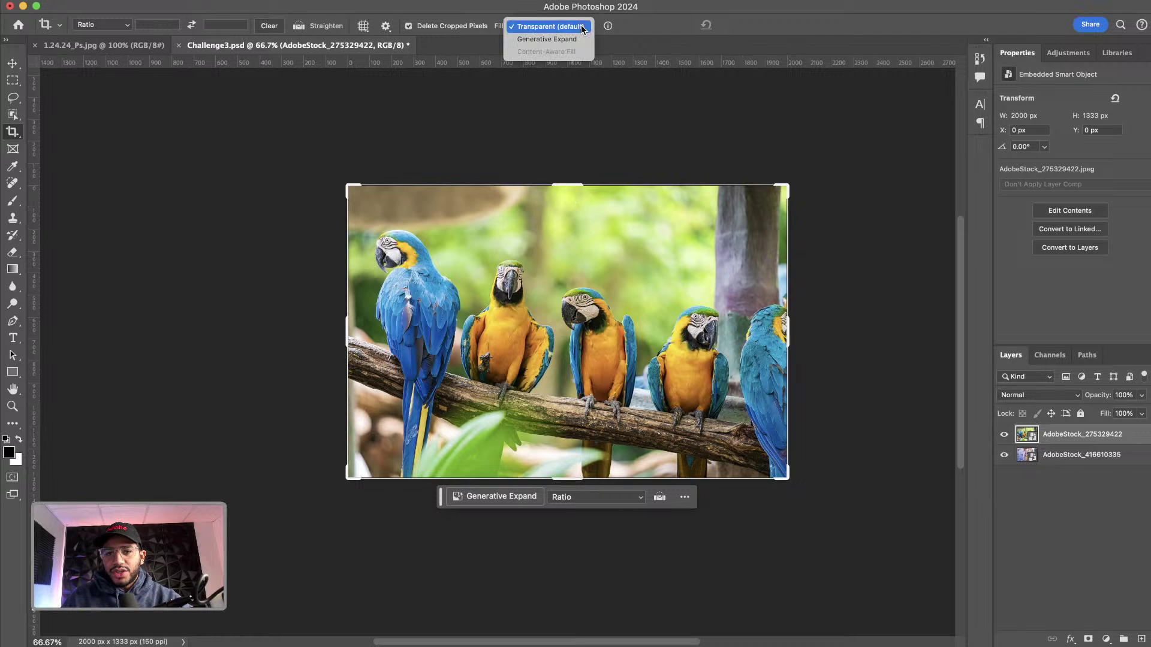
{"action": "left_click", "coordinate": [544, 40]}
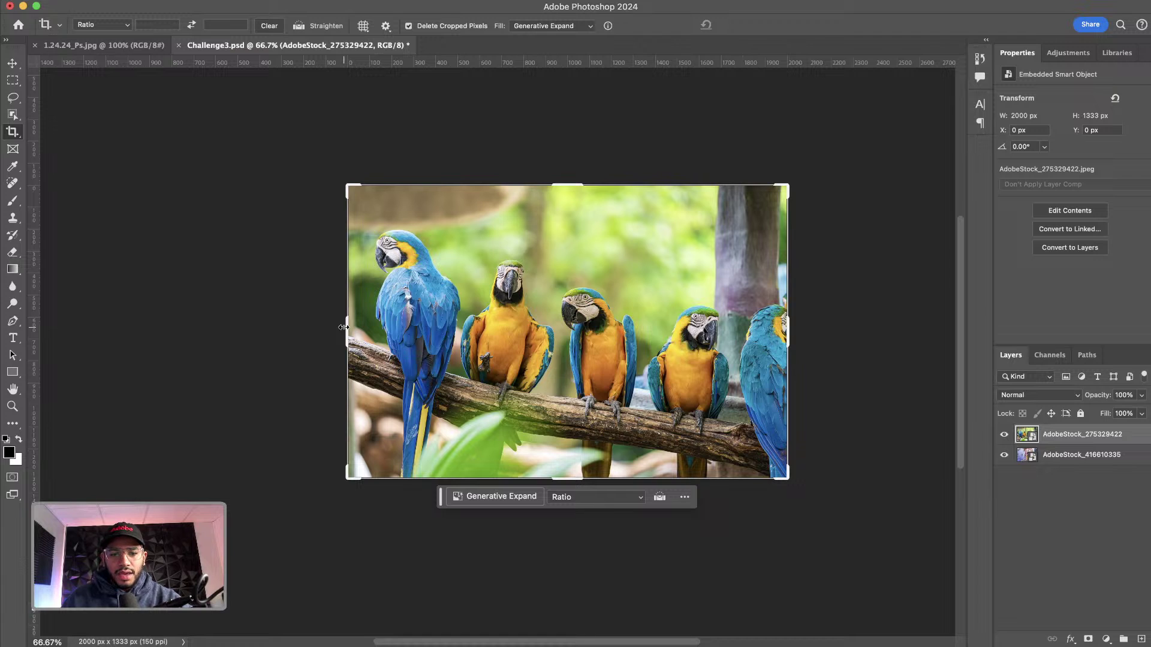
{"action": "left_click_drag", "start_coordinate": [346, 329], "coordinate": [306, 325]}
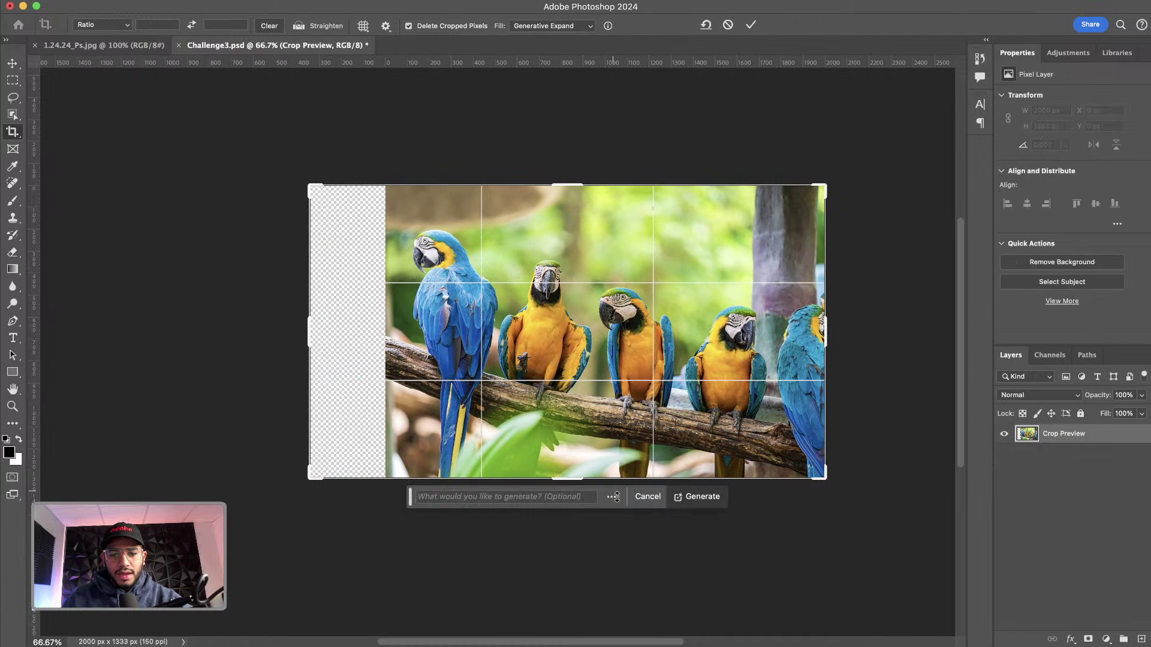
{"action": "left_click_drag", "start_coordinate": [565, 479], "coordinate": [564, 501]}
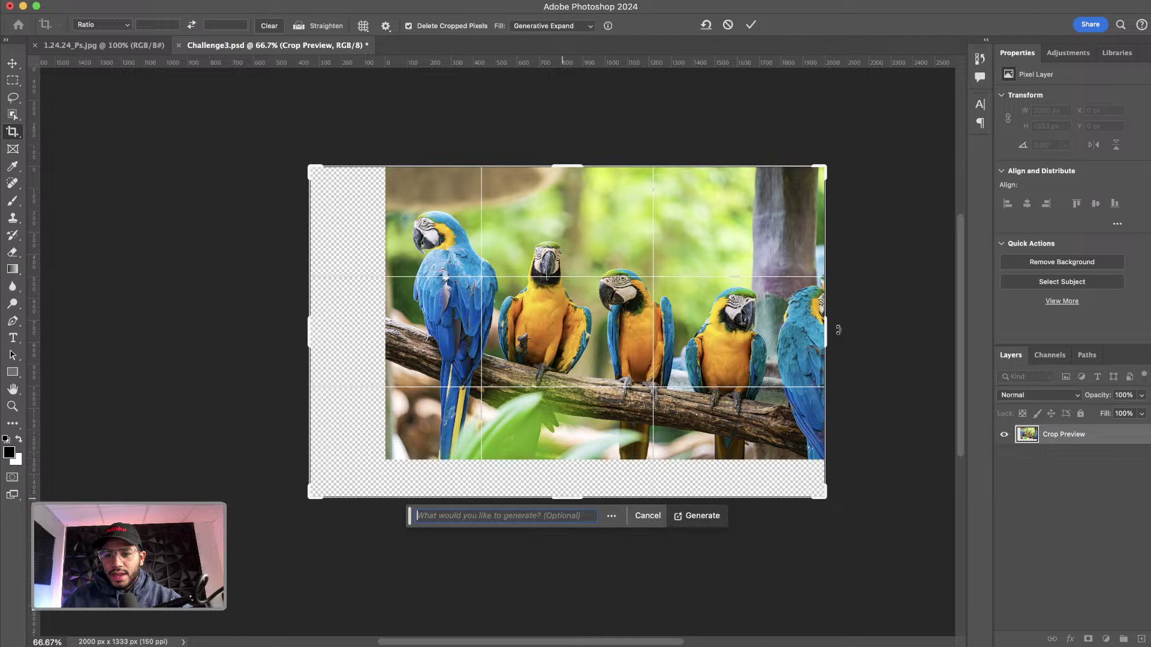
{"action": "left_click_drag", "start_coordinate": [825, 329], "coordinate": [801, 330]}
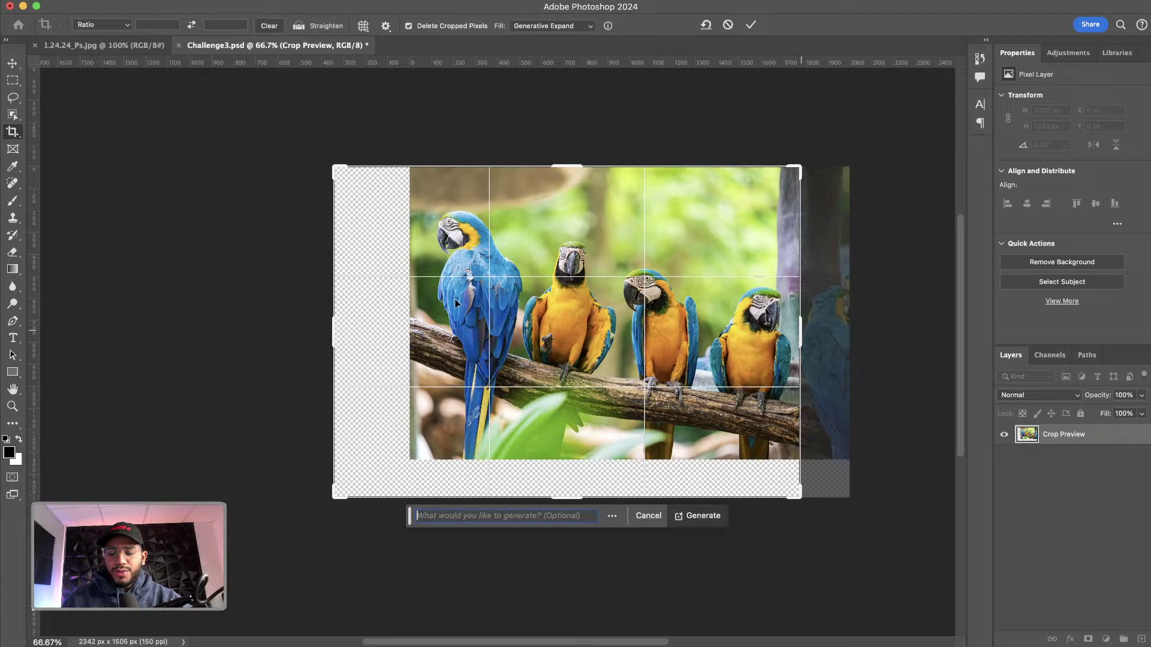
{"action": "left_click", "coordinate": [707, 517]}
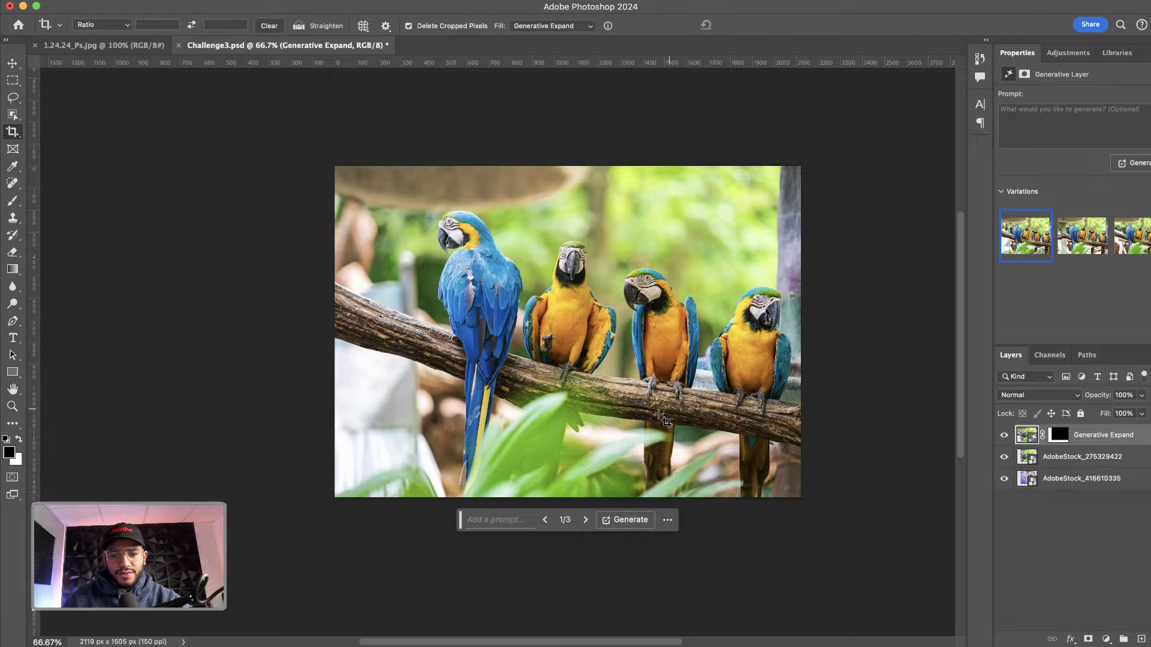
Step: Compare the generated variations, choose the third one, and inspect the expanded branch area up close
{"action": "left_click", "coordinate": [586, 519]}
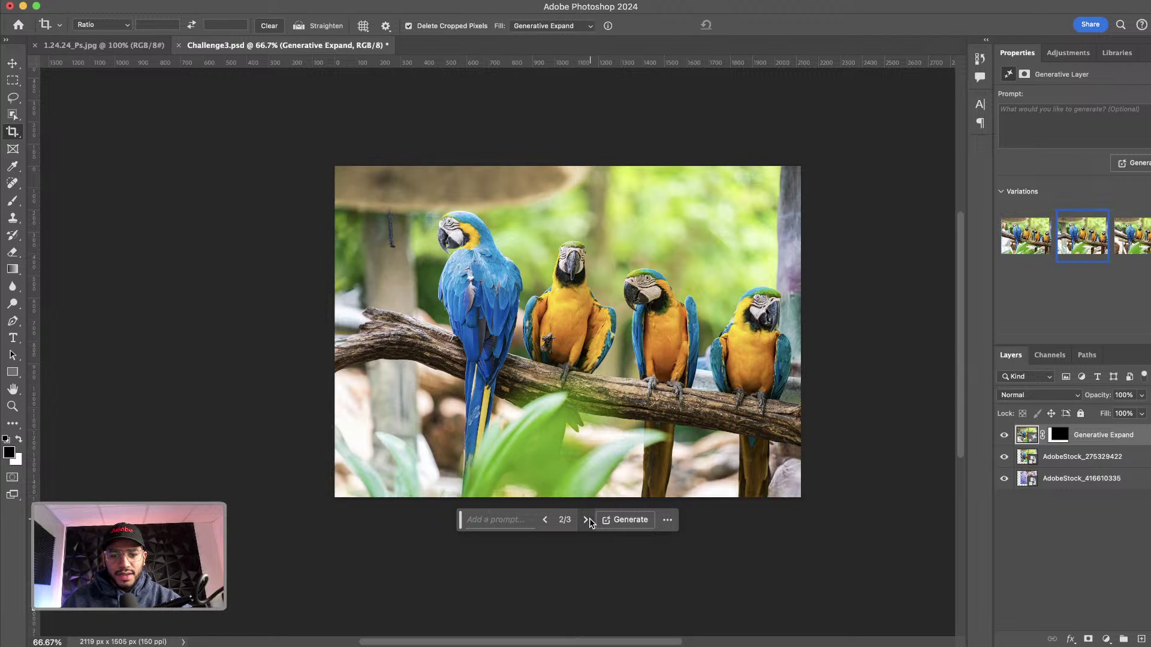
{"action": "left_click", "coordinate": [586, 519]}
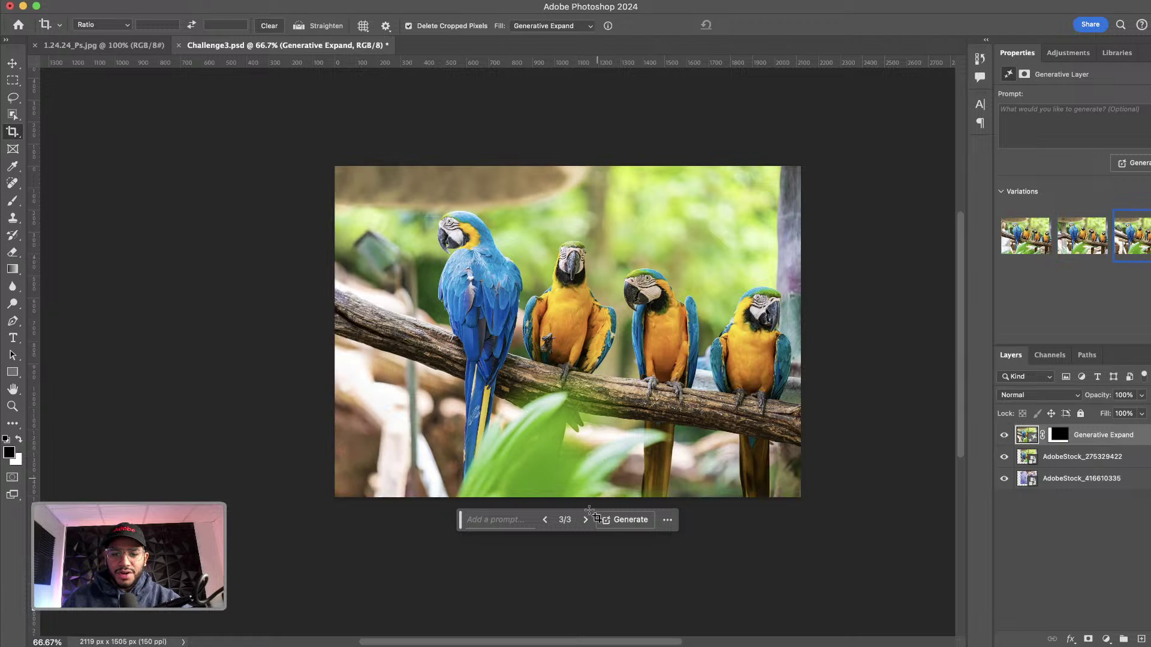
{"action": "left_click", "coordinate": [586, 520]}
{"action": "left_click", "coordinate": [586, 520]}
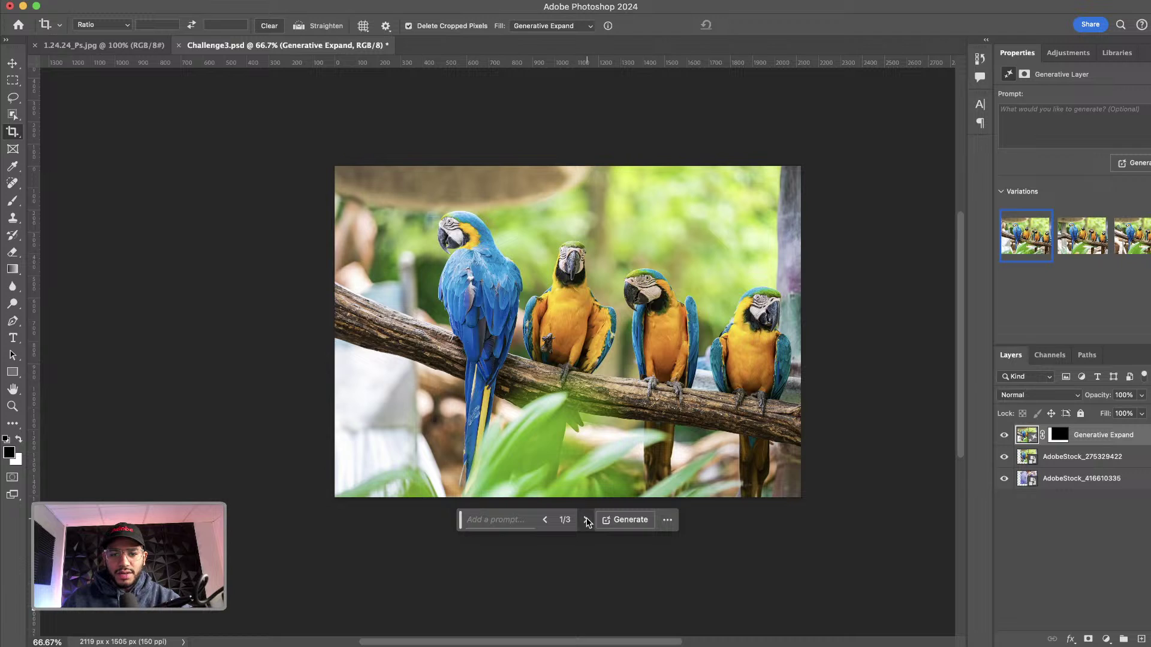
{"action": "left_click", "coordinate": [586, 520]}
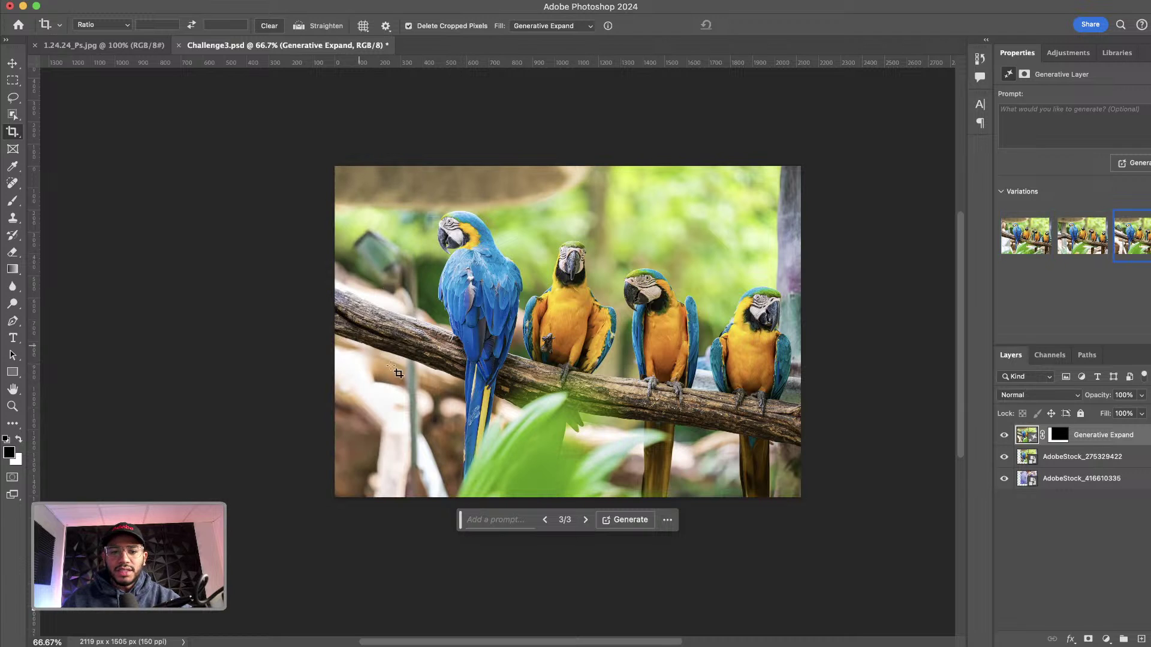
{"action": "key", "text": "super+equal"}
{"action": "key", "text": "super+equal"}
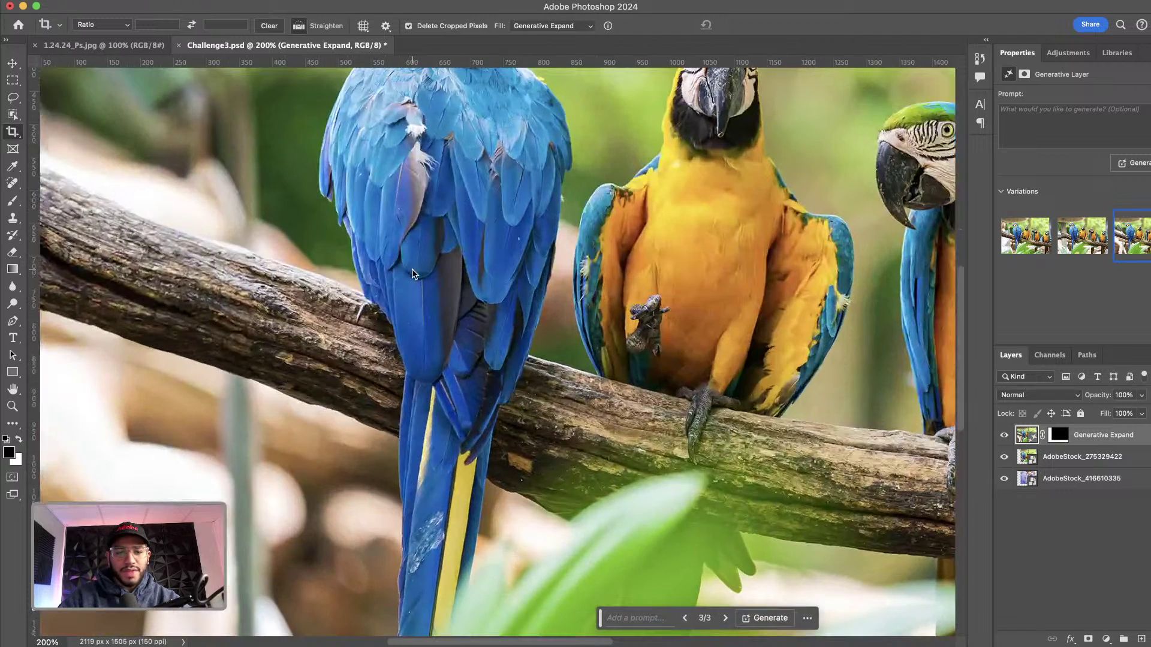
{"action": "key", "text": "super+0"}
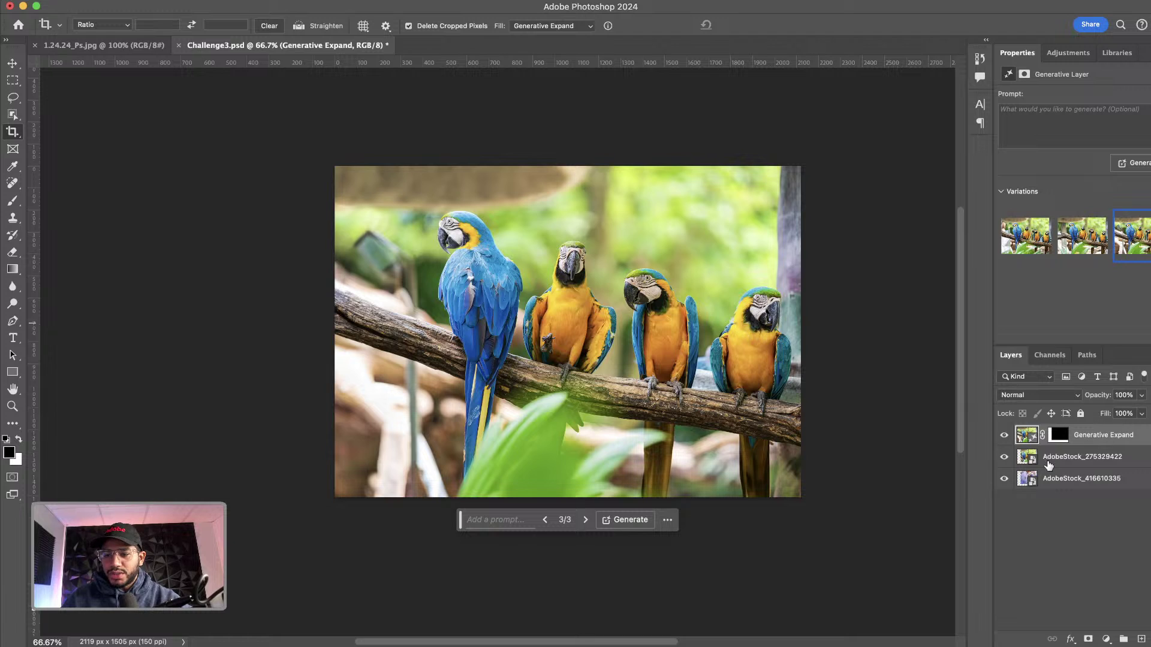
Step: Merge the Generative Expand layer with the parrot photo layer and check the merged layer by toggling its visibility
{"action": "left_click", "coordinate": [1099, 459]}
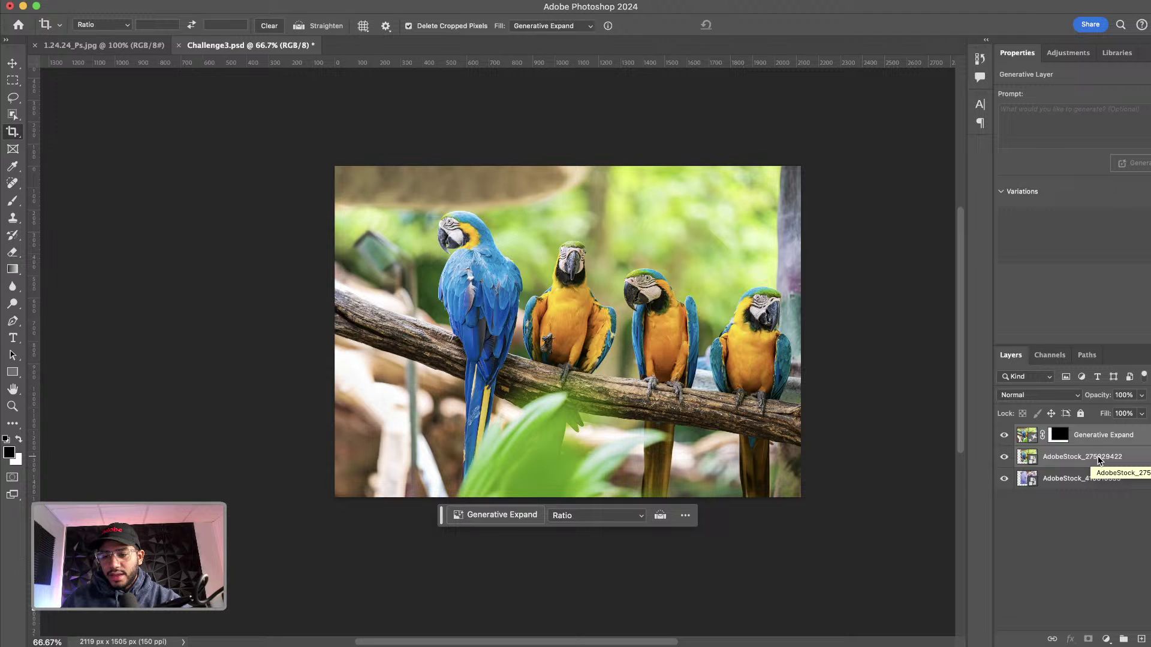
{"action": "key", "text": "super+e"}
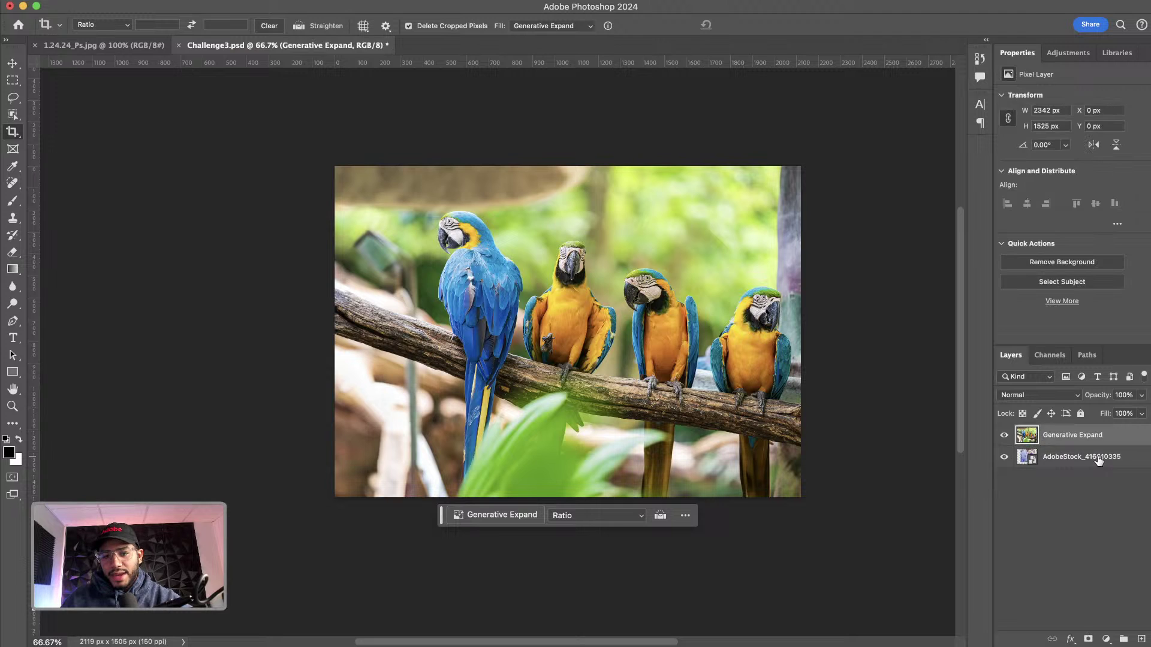
{"action": "left_click", "coordinate": [1005, 436]}
{"action": "left_click", "coordinate": [1005, 436]}
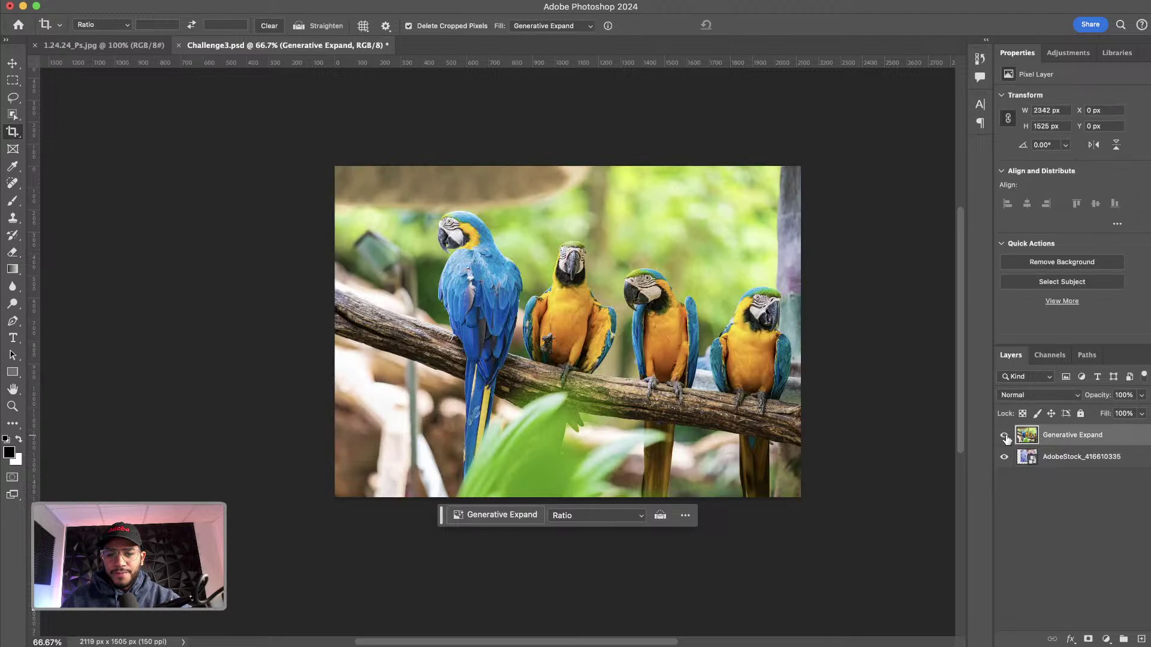
{"action": "left_click", "coordinate": [1005, 436]}
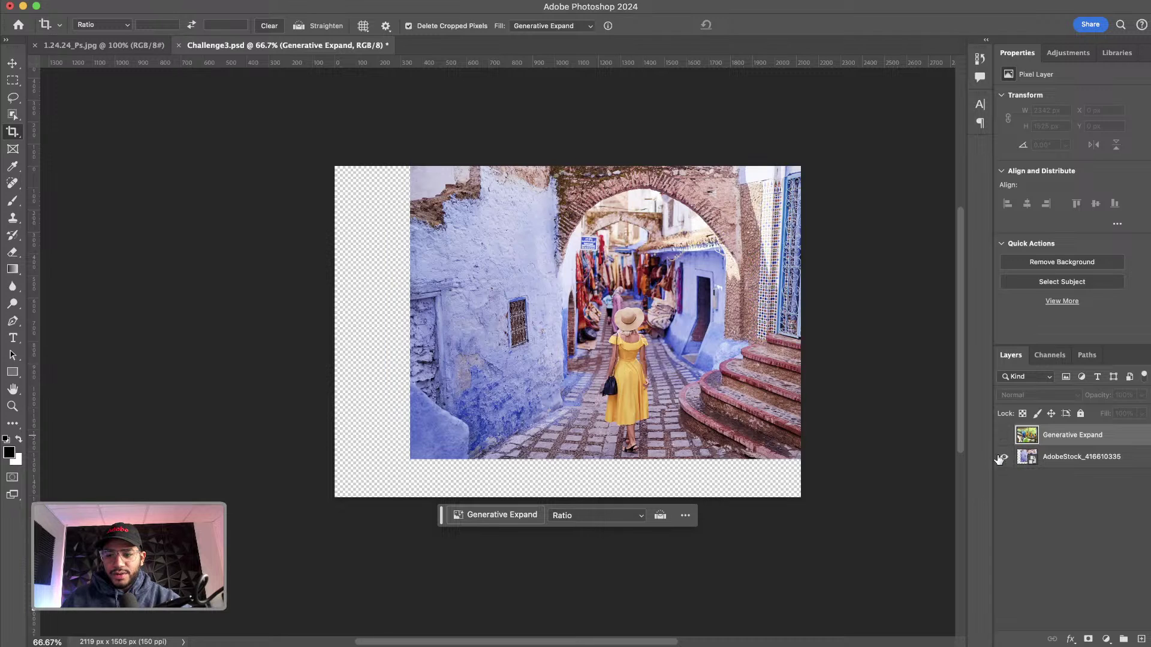
{"action": "left_click", "coordinate": [1004, 435]}
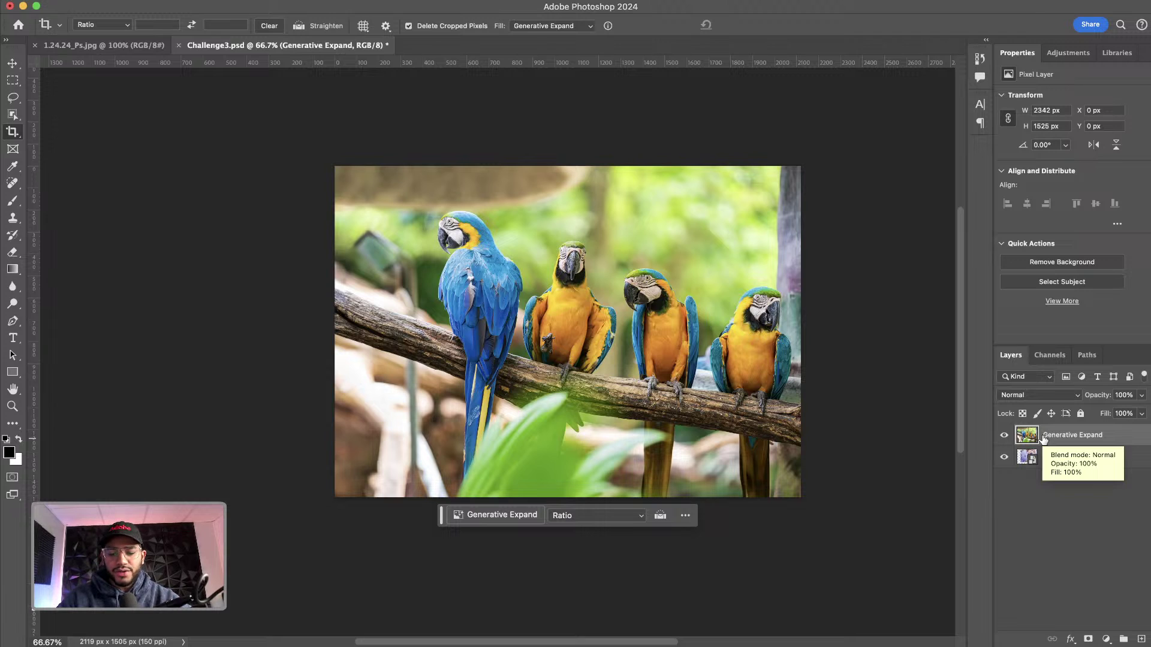
Step: Duplicate the merged parrot layer and desaturate the copy to black and white
{"action": "key", "text": "super+j"}
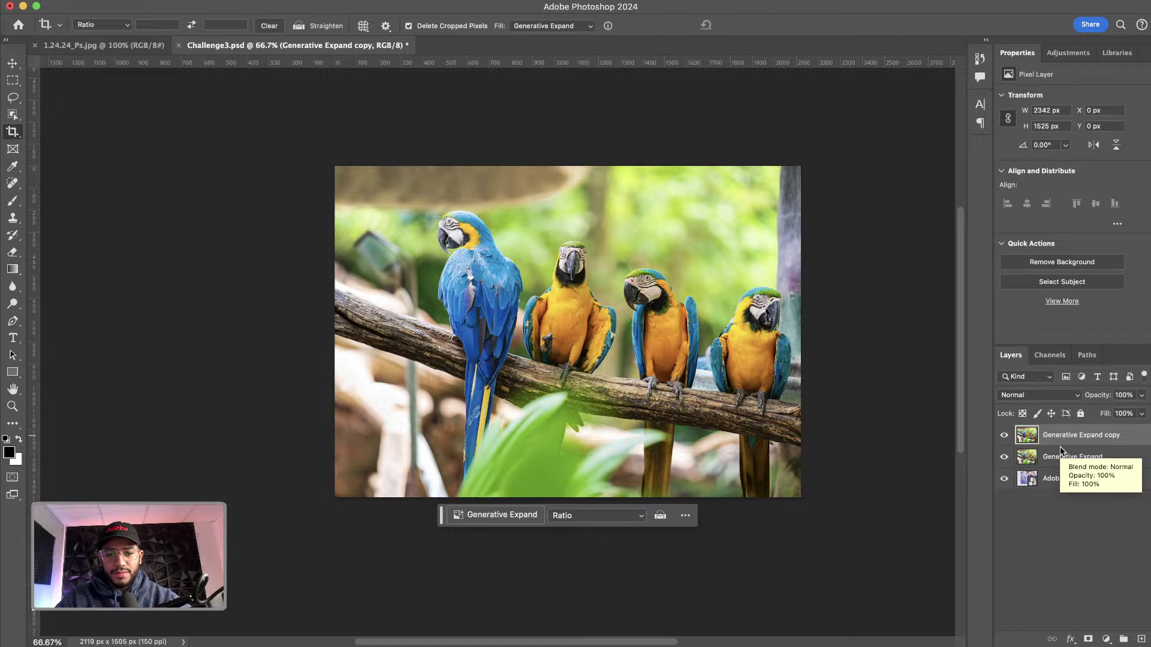
{"action": "key", "text": "shift+super+u"}
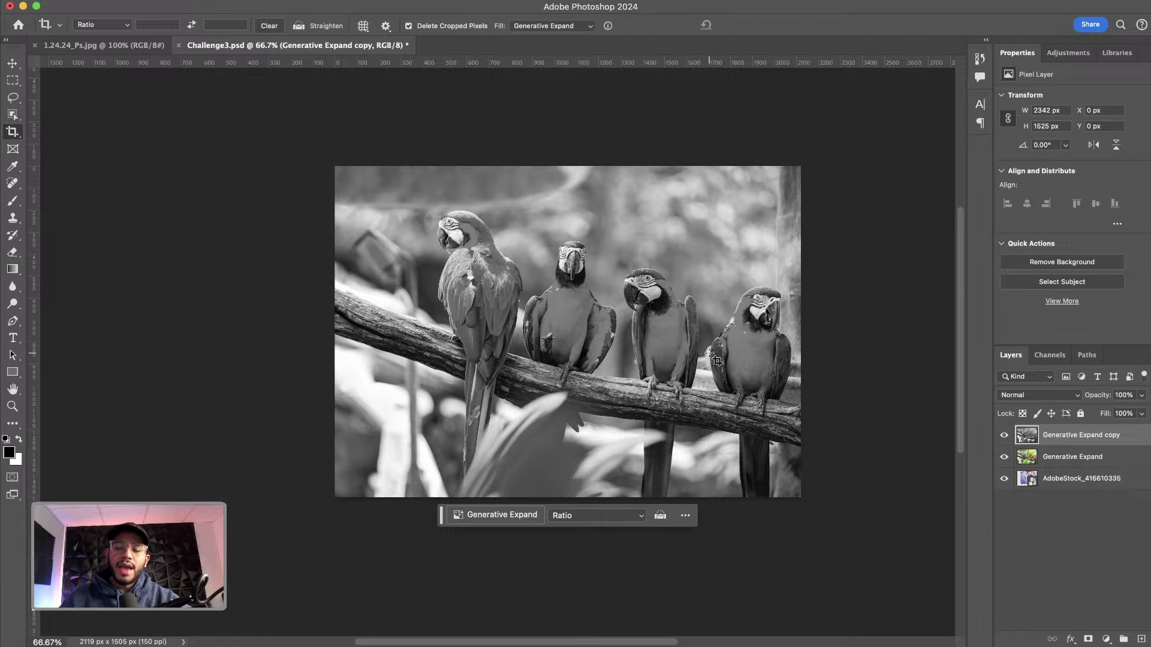
Step: Hide the desaturated Generative Expand copy layer so the color parrot photo shows
{"action": "key", "text": "super+1"}
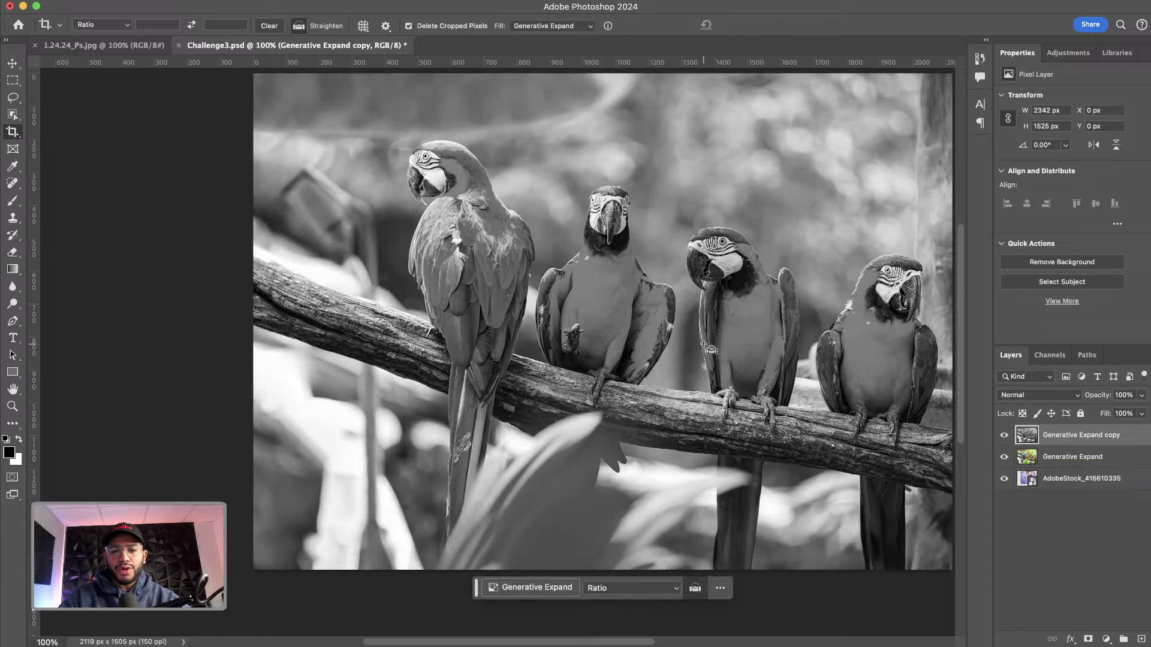
{"action": "left_click_drag", "start_coordinate": [680, 261], "coordinate": [636, 290]}
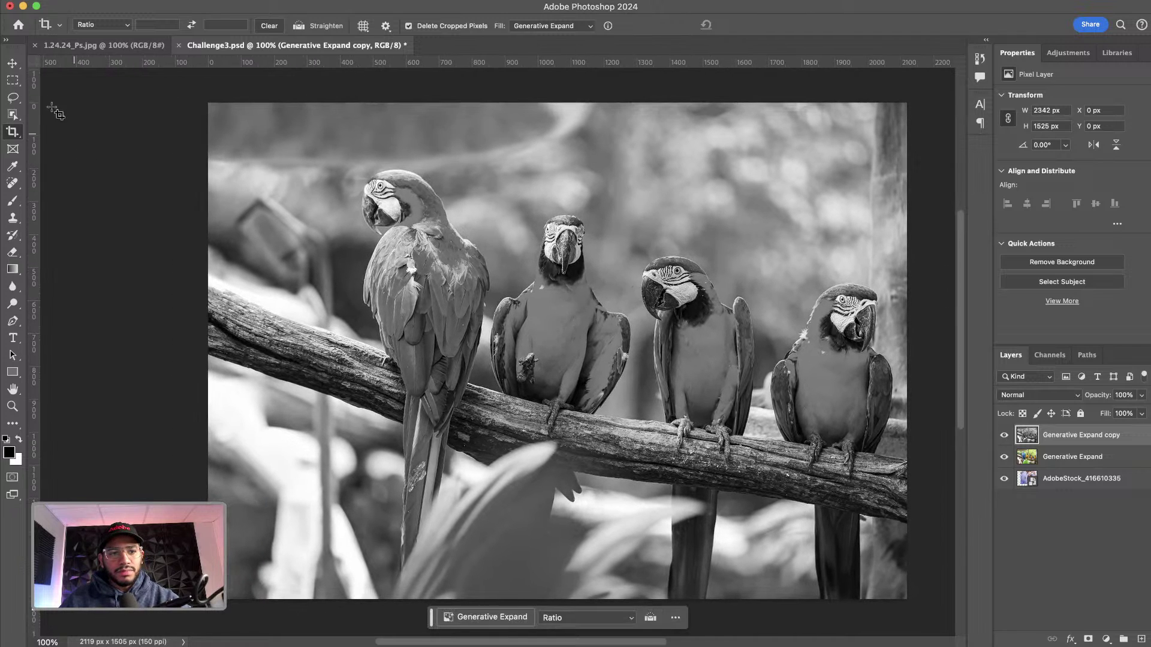
{"action": "left_click", "coordinate": [12, 63]}
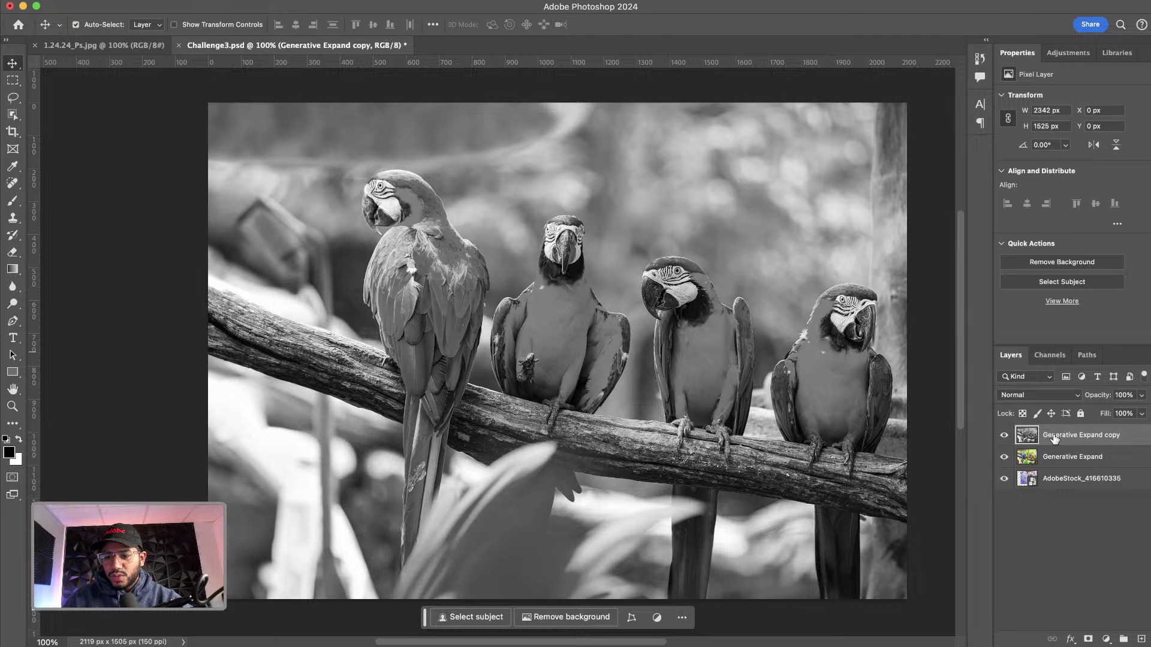
{"action": "left_click", "coordinate": [1005, 436]}
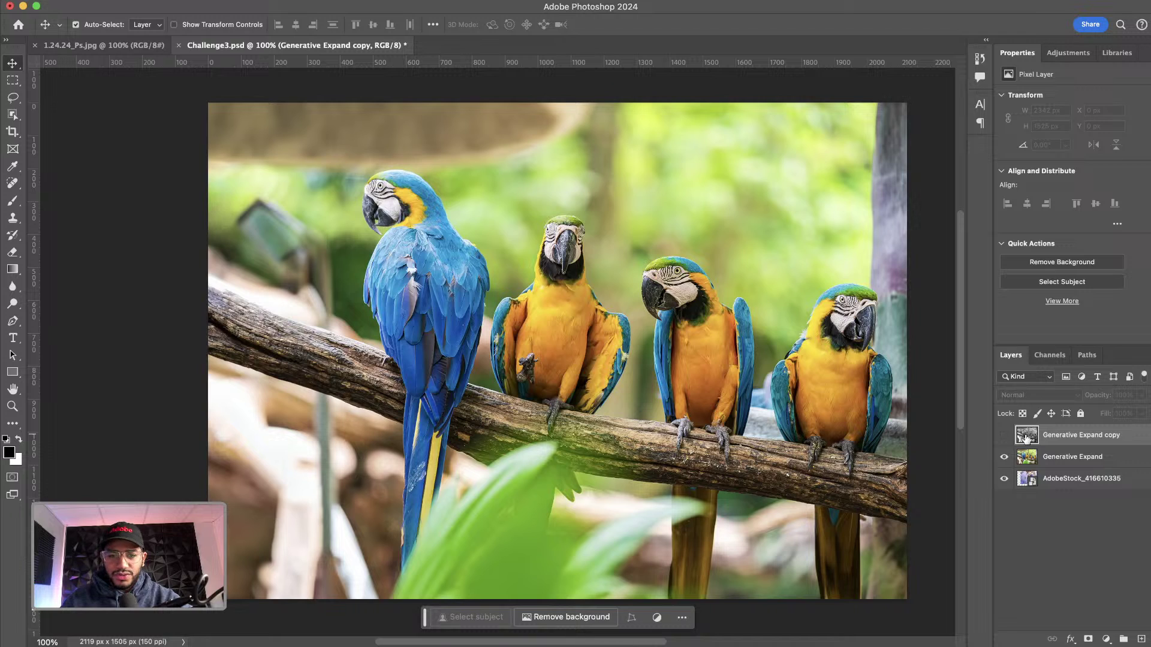
Step: Add a Black & White adjustment layer directly above the color Generative Expand layer and compare it with the desaturated copy
{"action": "left_click", "coordinate": [1065, 460]}
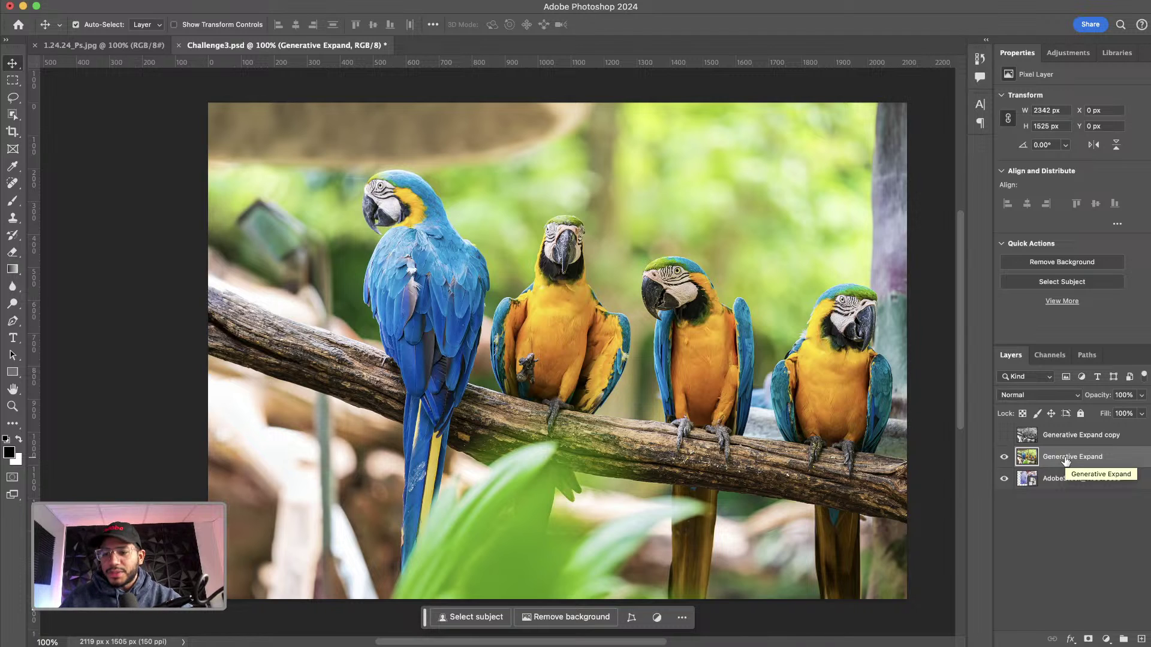
{"action": "left_click", "coordinate": [1107, 639]}
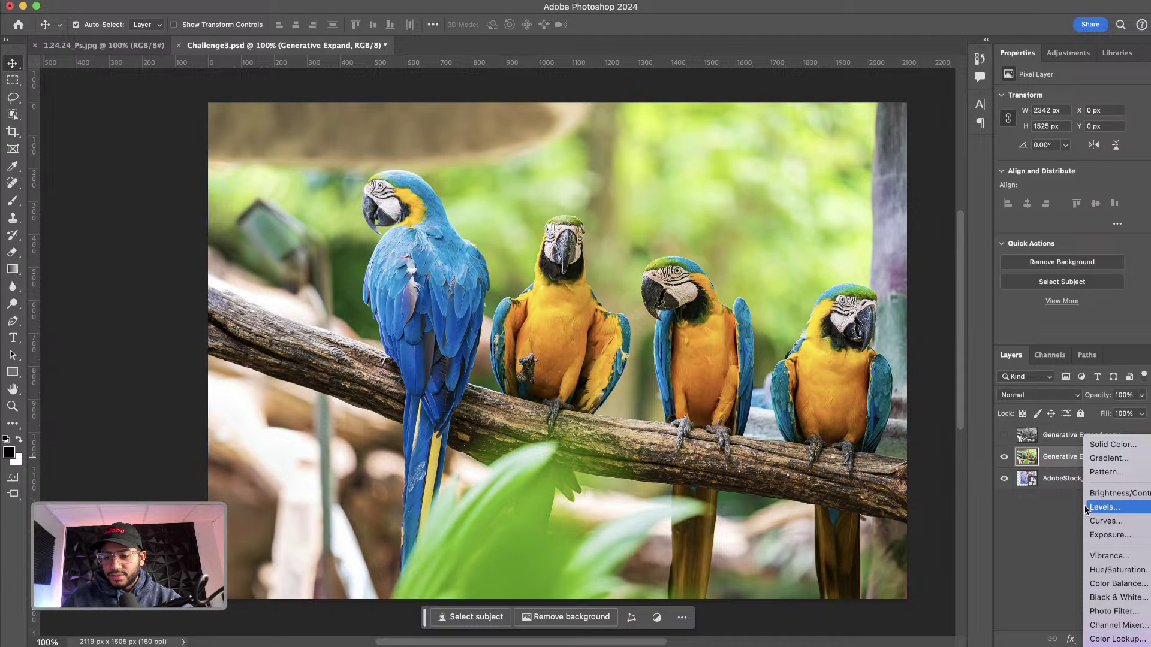
{"action": "scroll", "coordinate": [1115, 569], "scroll_direction": "down", "scroll_amount": 2}
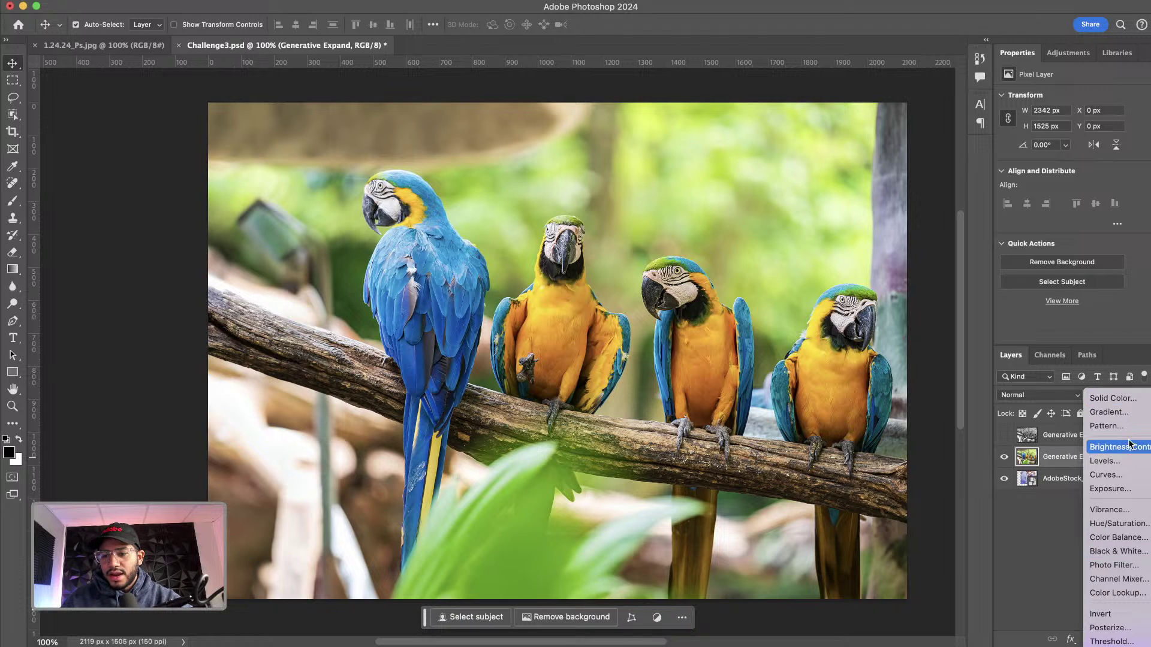
{"action": "left_click", "coordinate": [1110, 555]}
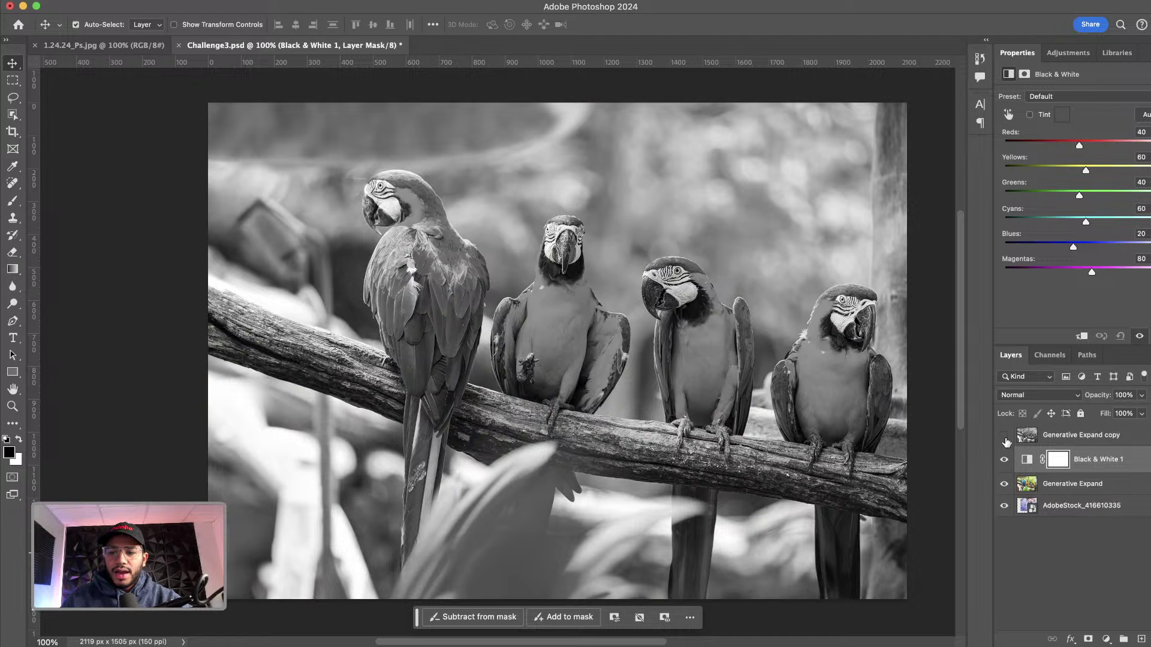
{"action": "left_click", "coordinate": [1003, 436]}
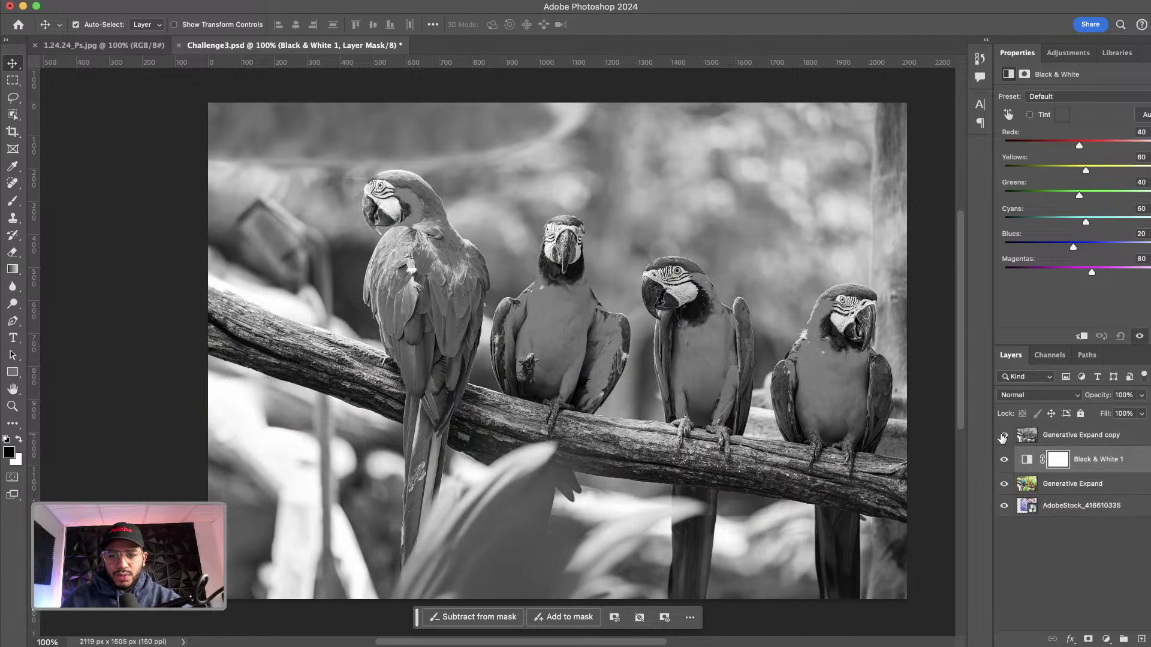
{"action": "left_click", "coordinate": [1004, 437]}
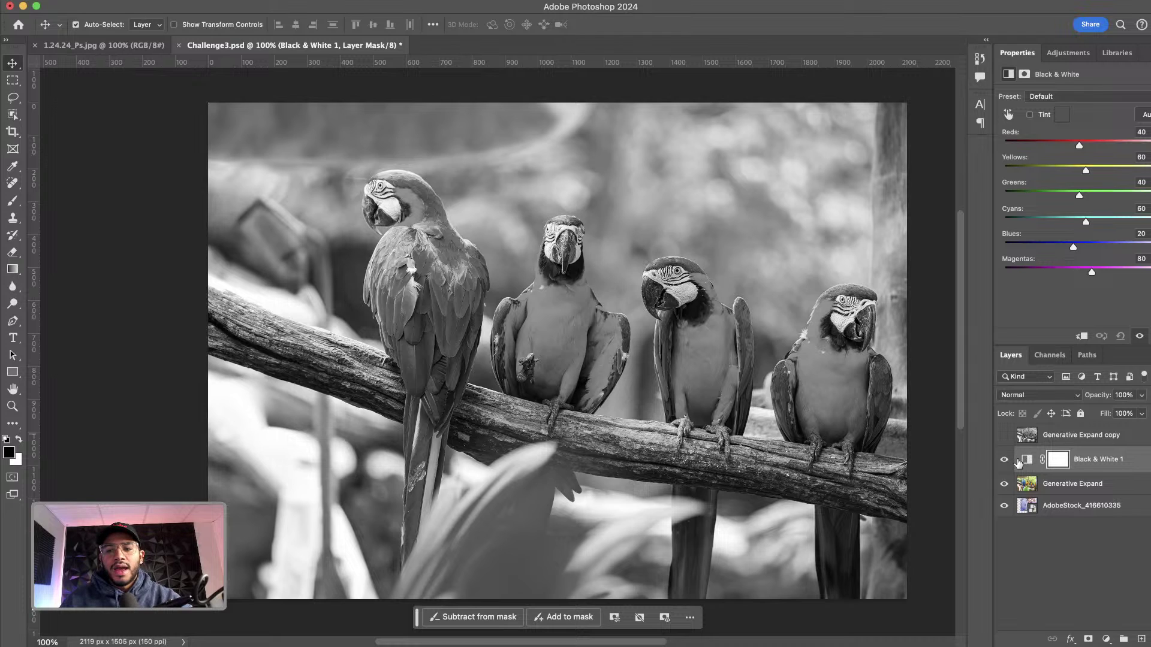
Step: Try lowering Reds to 4 in the Black & White adjustment and applying its Darker preset
{"action": "left_click", "coordinate": [1024, 461]}
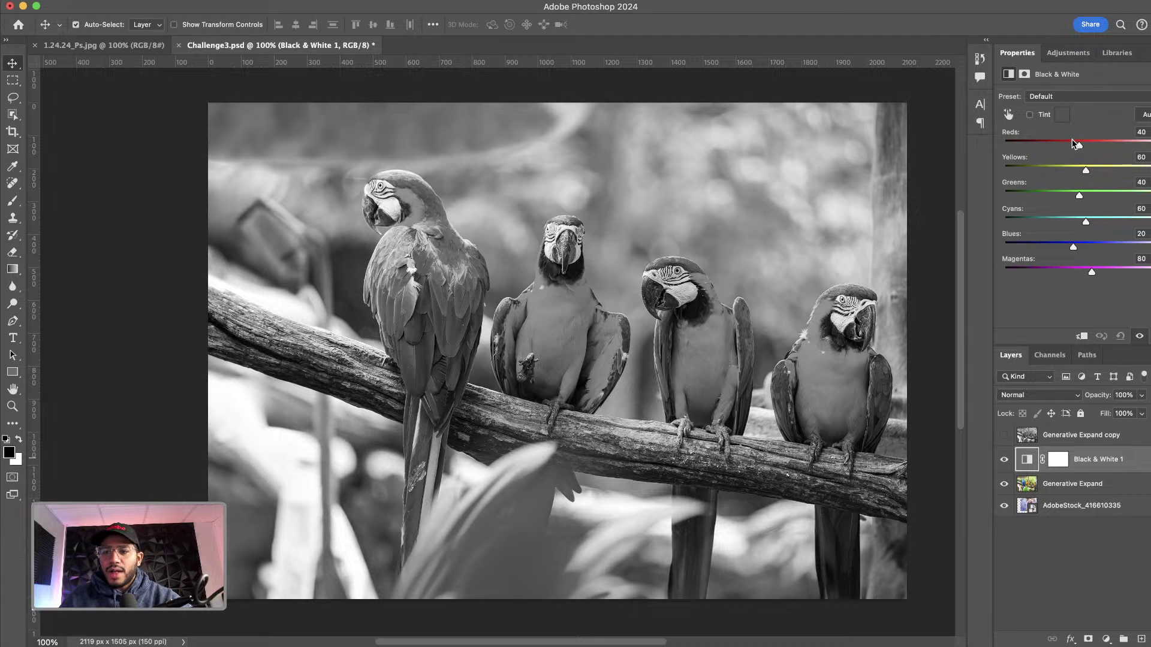
{"action": "mouse_move", "coordinate": [1077, 143]}
{"action": "left_mouse_down"}
{"action": "mouse_move", "coordinate": [1067, 144]}
{"action": "mouse_move", "coordinate": [1090, 144]}
{"action": "mouse_move", "coordinate": [1067, 145]}
{"action": "left_mouse_up"}
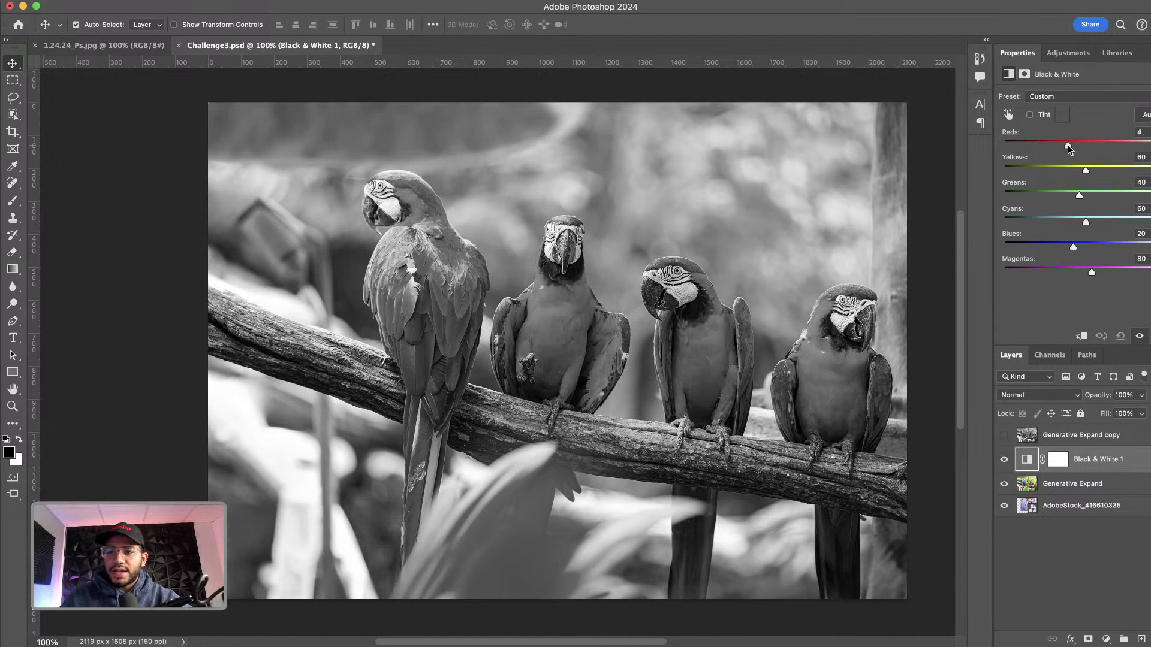
{"action": "left_click", "coordinate": [1084, 100]}
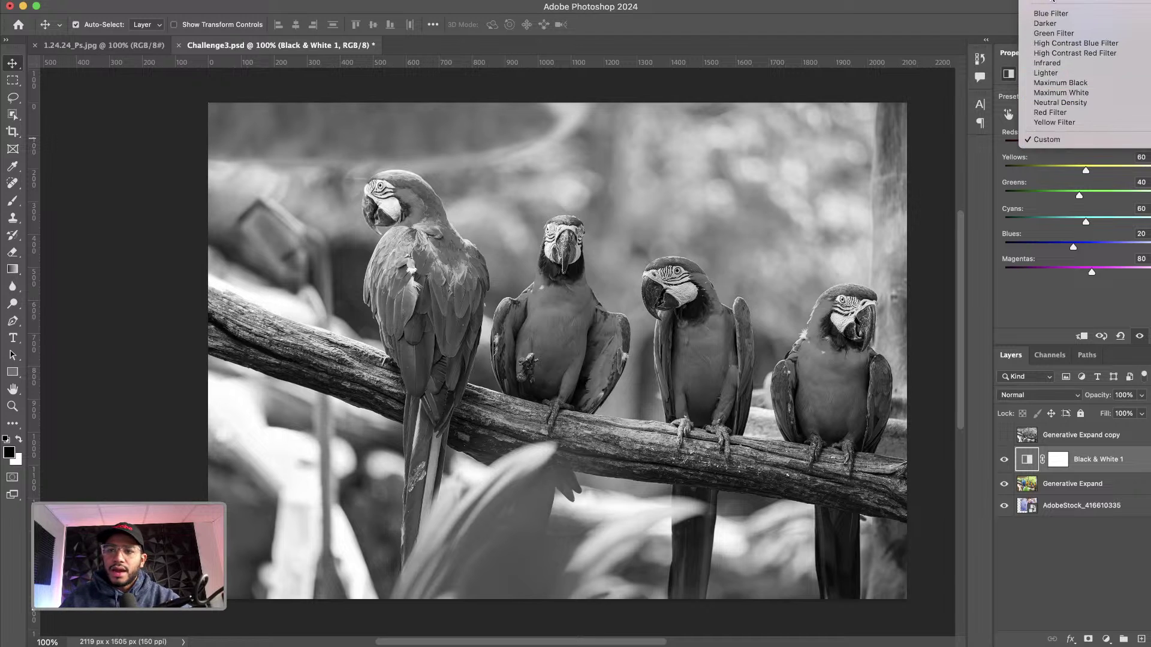
{"action": "left_click", "coordinate": [1057, 25]}
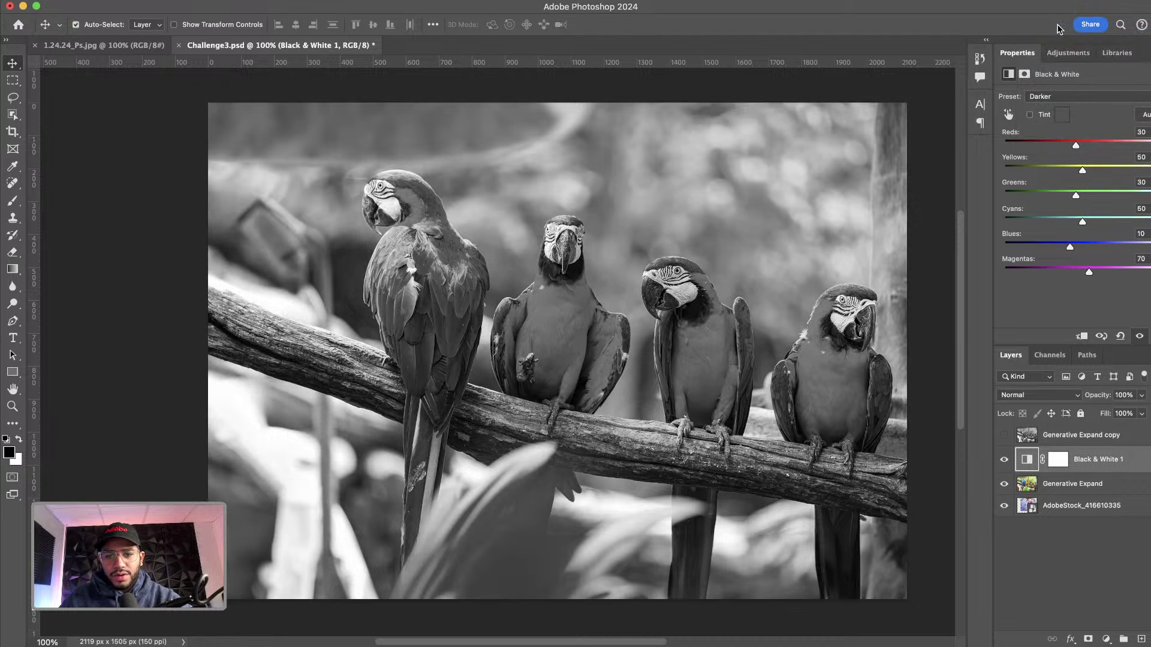
Step: Apply the Green Filter preset to the Black & White adjustment with Greens set to -34, and hide the adjustment layer
{"action": "left_click", "coordinate": [1060, 97]}
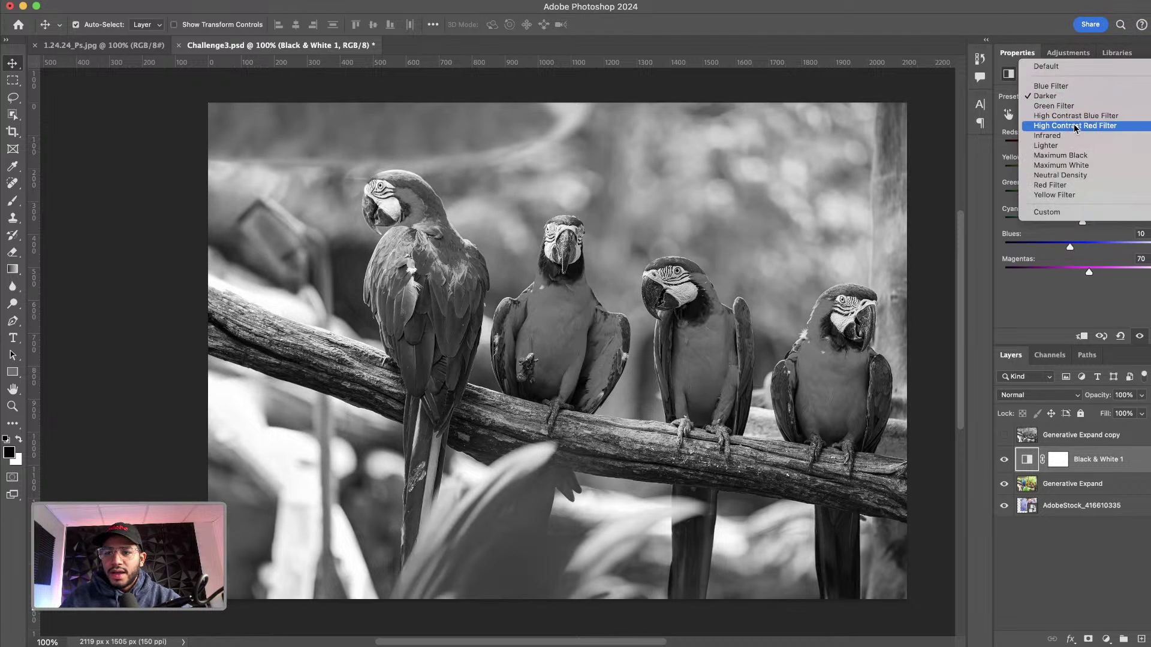
{"action": "left_click", "coordinate": [1066, 107]}
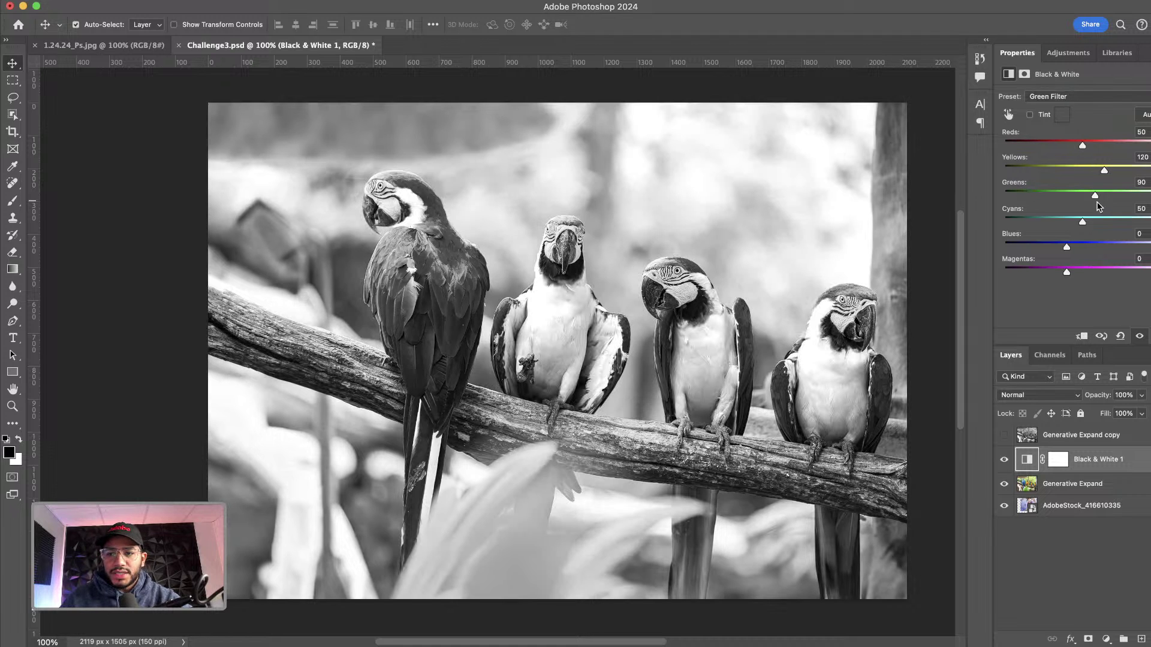
{"action": "left_click_drag", "start_coordinate": [1095, 196], "coordinate": [1055, 196]}
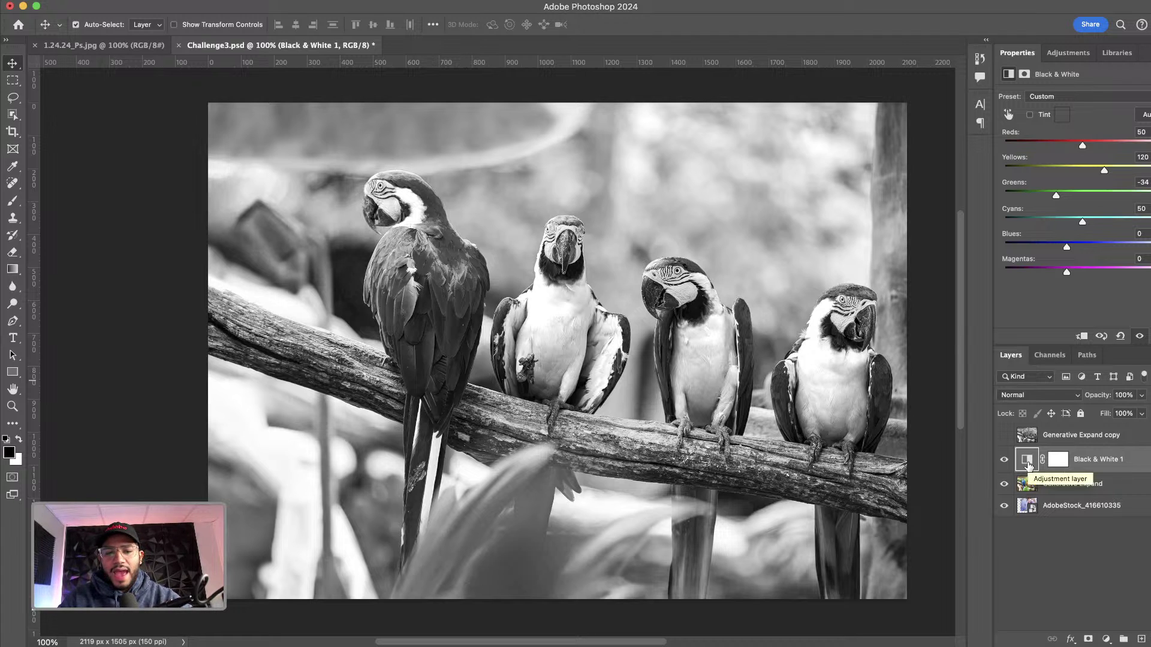
{"action": "left_click", "coordinate": [1005, 460]}
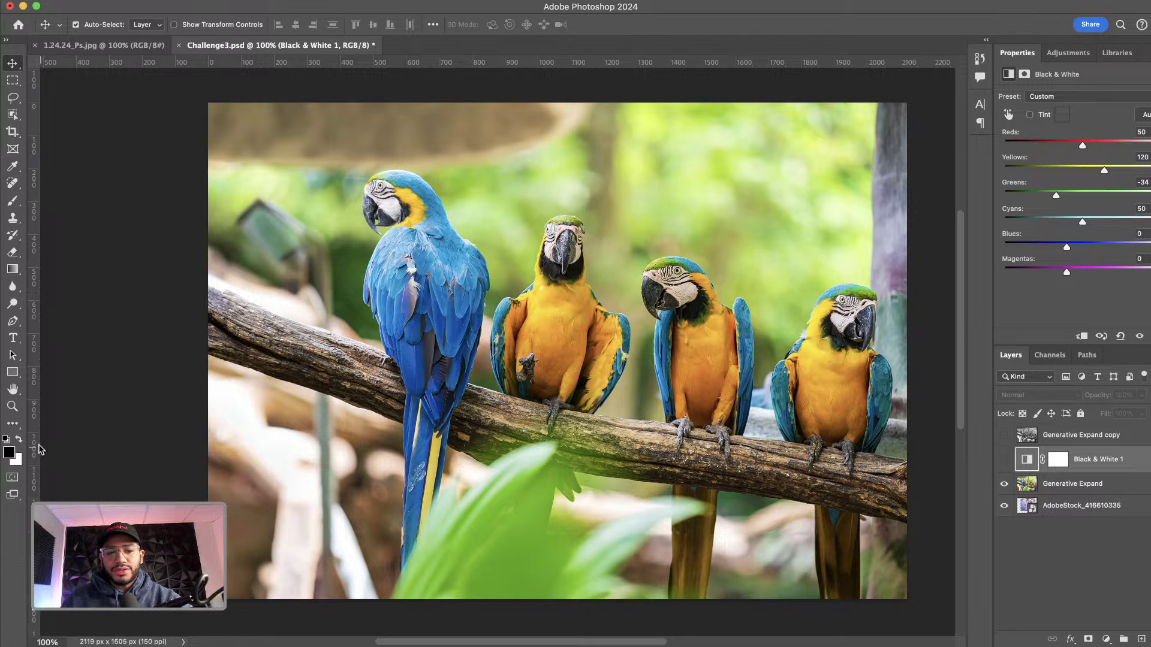
Step: Set the foreground color to light red and the background to blue #2f669a, and reset both to default black and white
{"action": "left_click", "coordinate": [10, 453]}
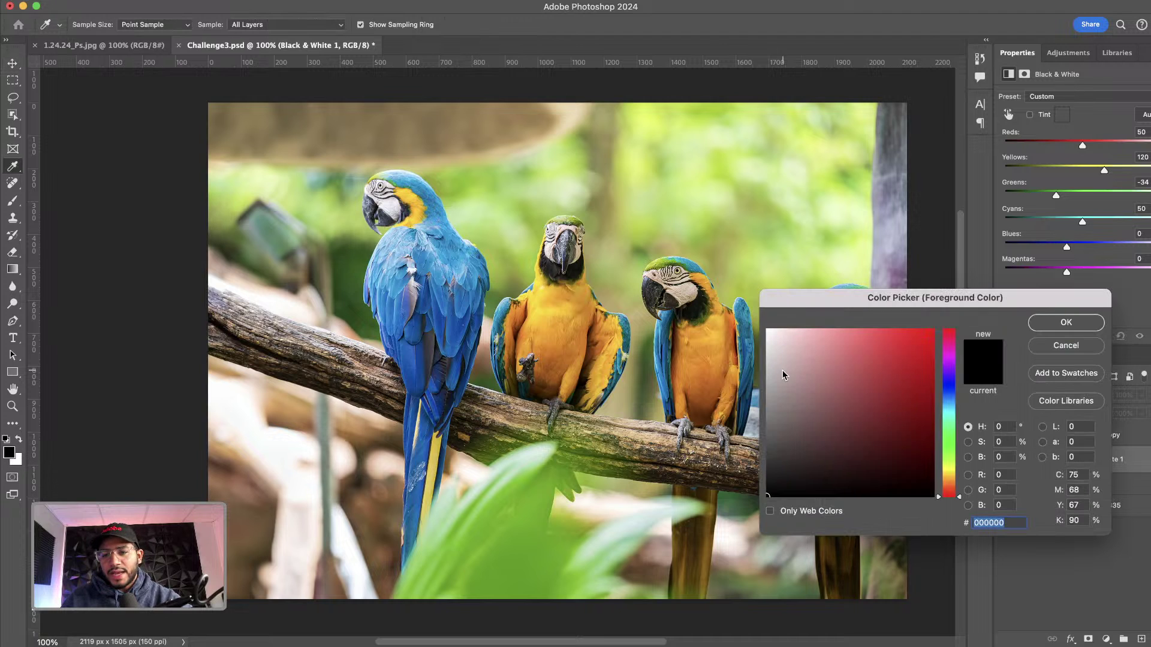
{"action": "left_click_drag", "start_coordinate": [845, 353], "coordinate": [854, 323]}
{"action": "left_click", "coordinate": [1069, 326]}
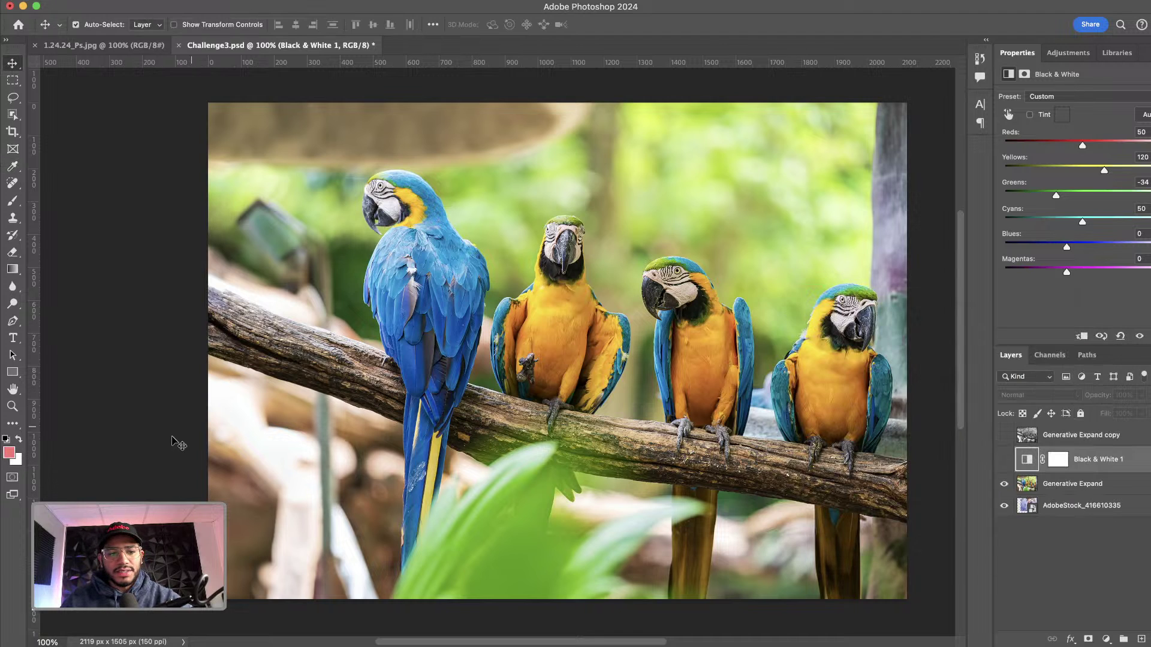
{"action": "left_click", "coordinate": [20, 461]}
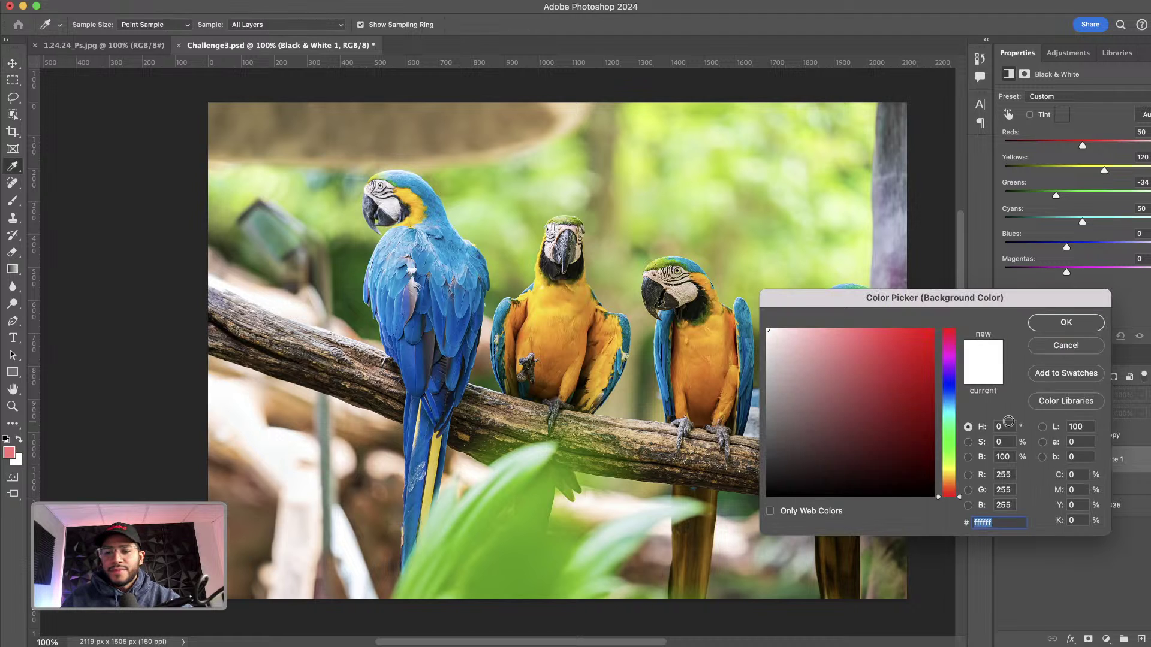
{"action": "left_click", "coordinate": [943, 390]}
{"action": "left_click", "coordinate": [881, 395]}
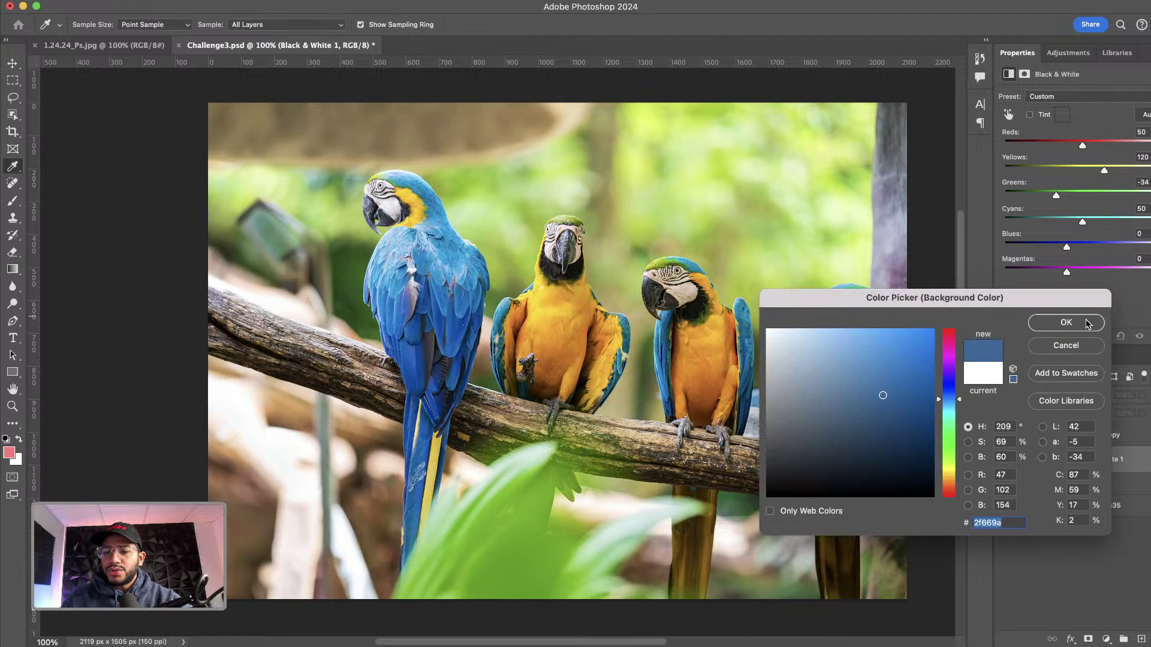
{"action": "left_click", "coordinate": [1066, 322]}
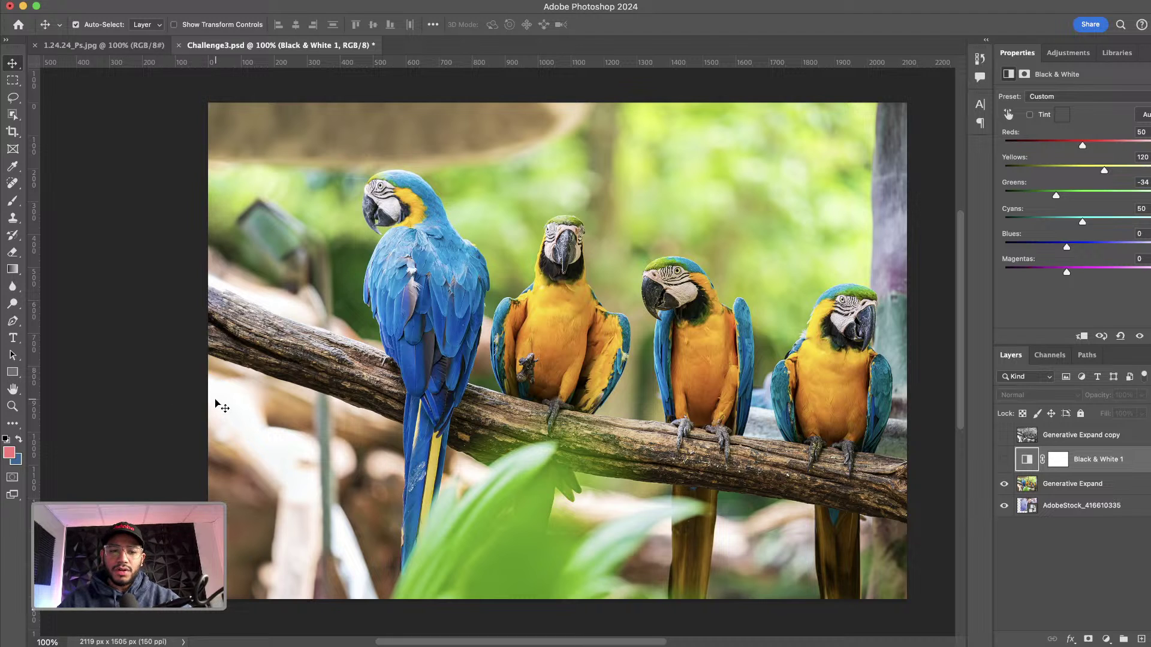
{"action": "key", "text": "d"}
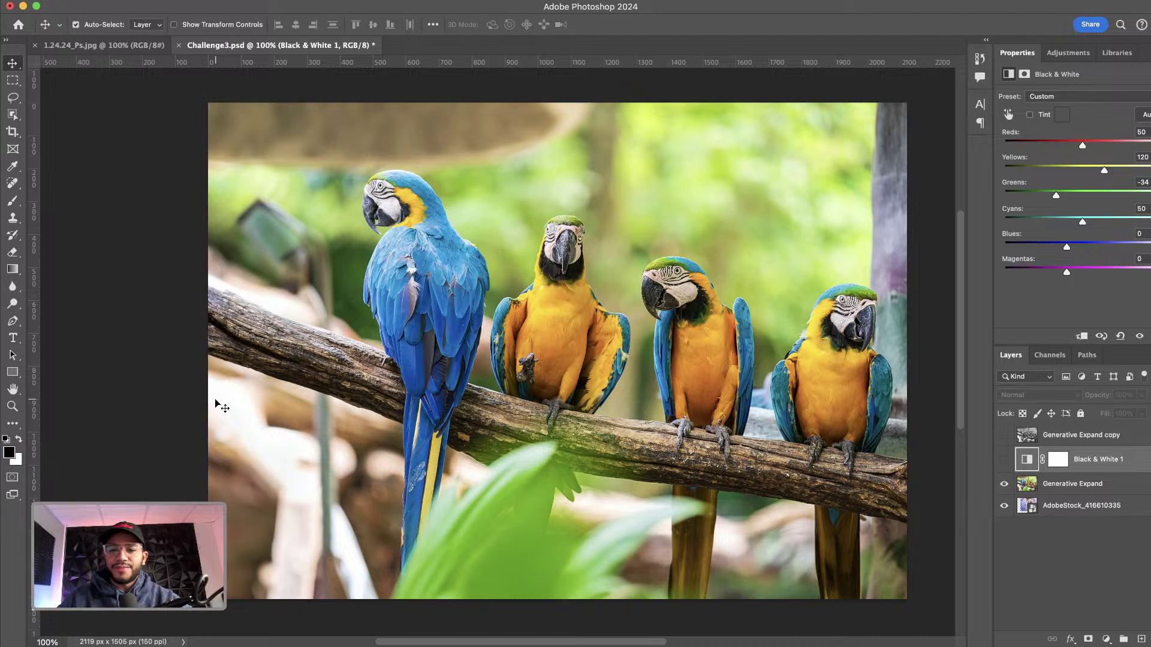
Step: Add a black-to-white Gradient Map adjustment layer directly above the color Generative Expand layer
{"action": "left_click", "coordinate": [1066, 485]}
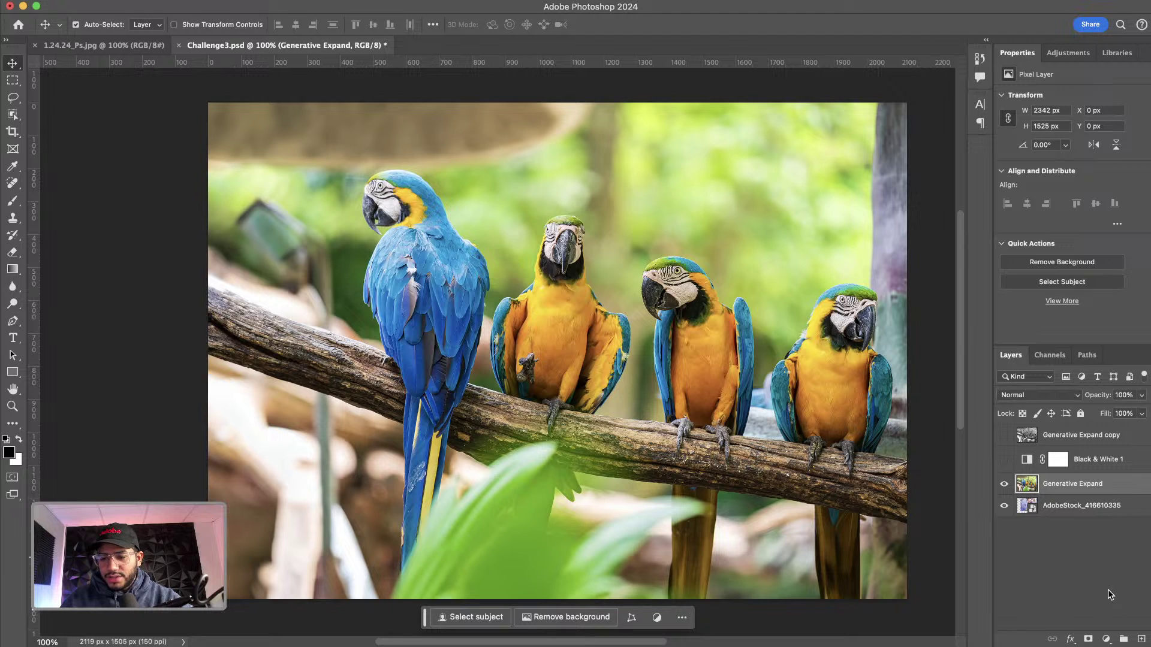
{"action": "left_click", "coordinate": [1106, 641]}
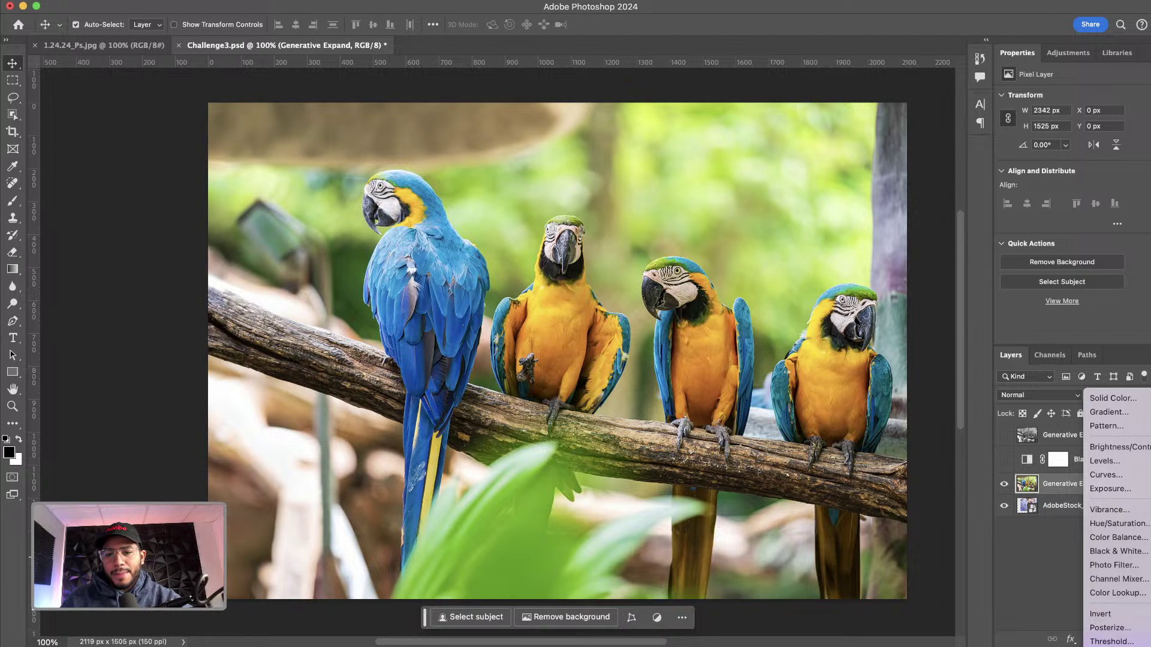
{"action": "left_click", "coordinate": [1114, 641]}
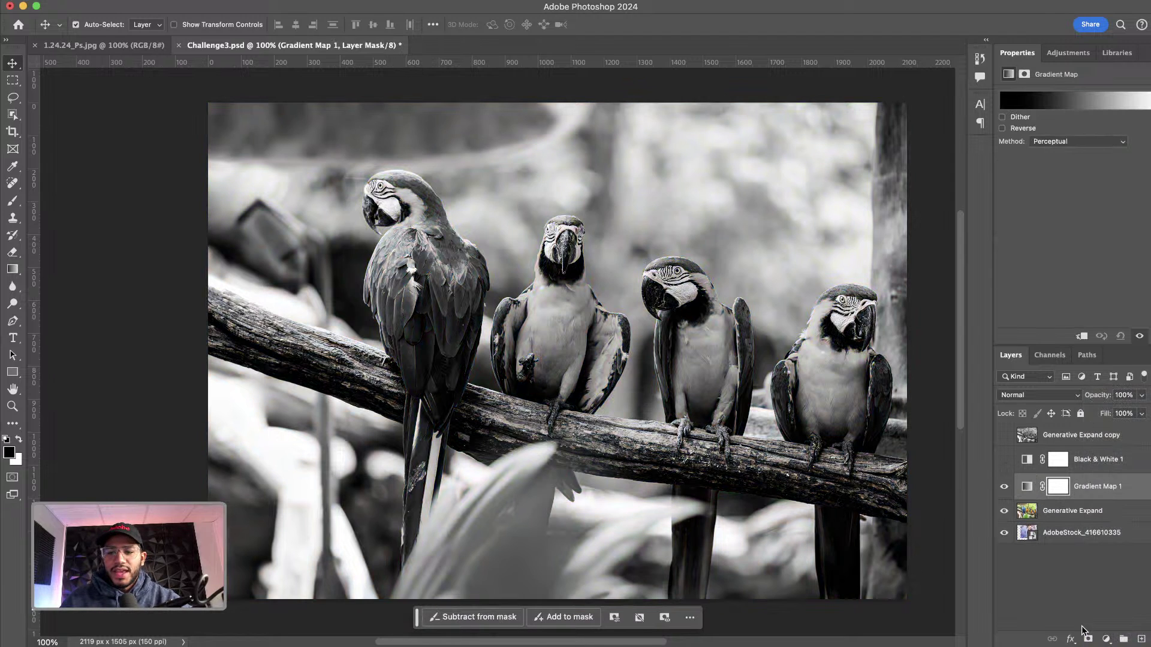
Step: Compare the Gradient Map effect with the desaturated copy and the color original by toggling their layer visibility
{"action": "left_click", "coordinate": [1008, 440]}
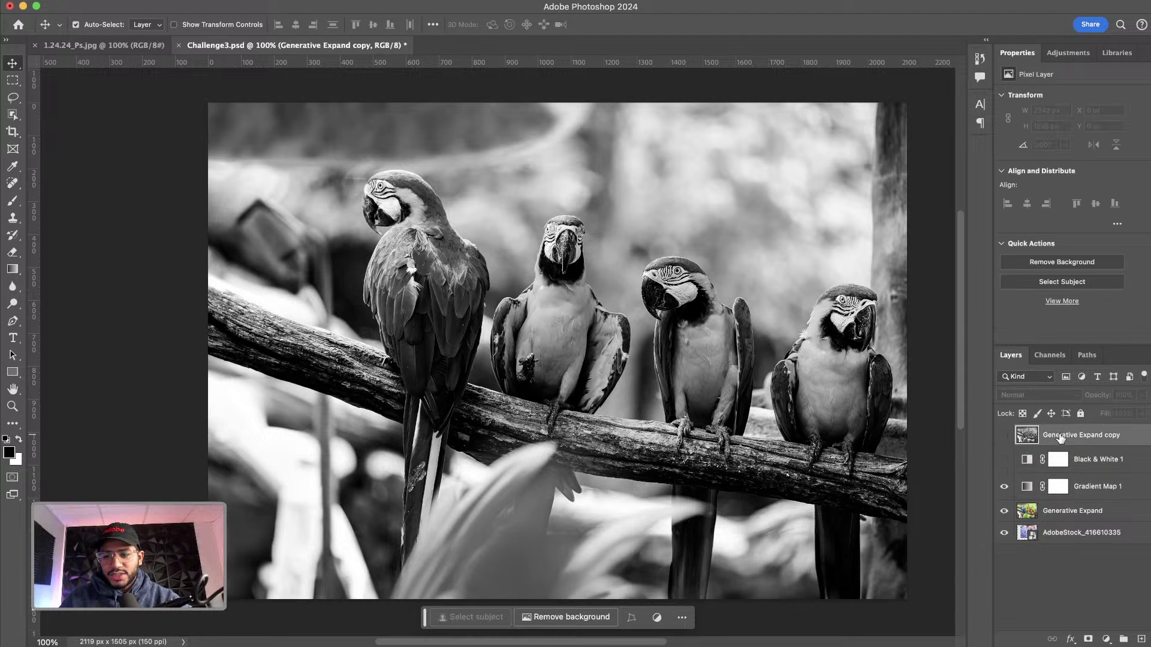
{"action": "left_click", "coordinate": [1005, 438]}
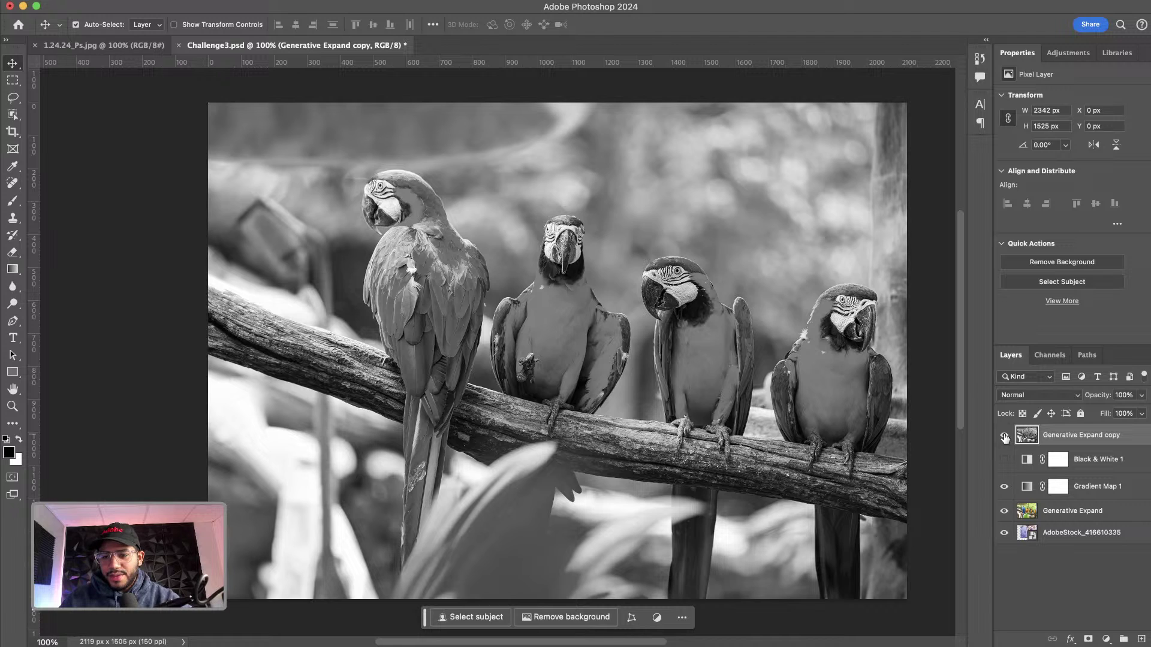
{"action": "left_click", "coordinate": [1005, 438]}
{"action": "left_click", "coordinate": [1026, 486]}
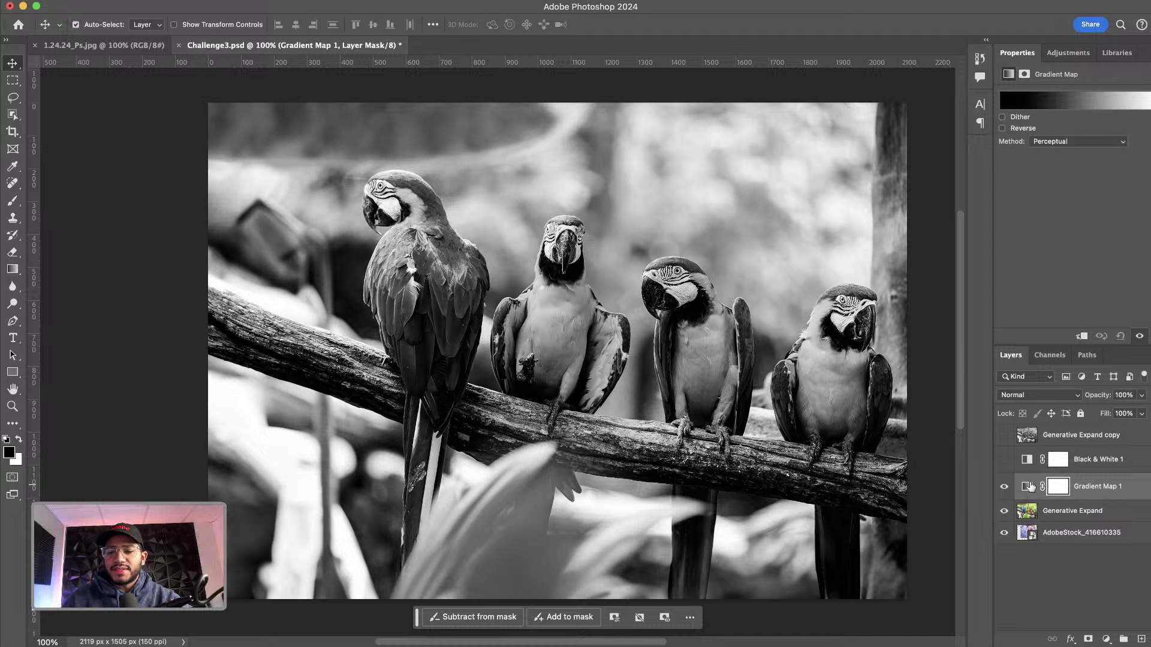
{"action": "left_click", "coordinate": [1004, 488]}
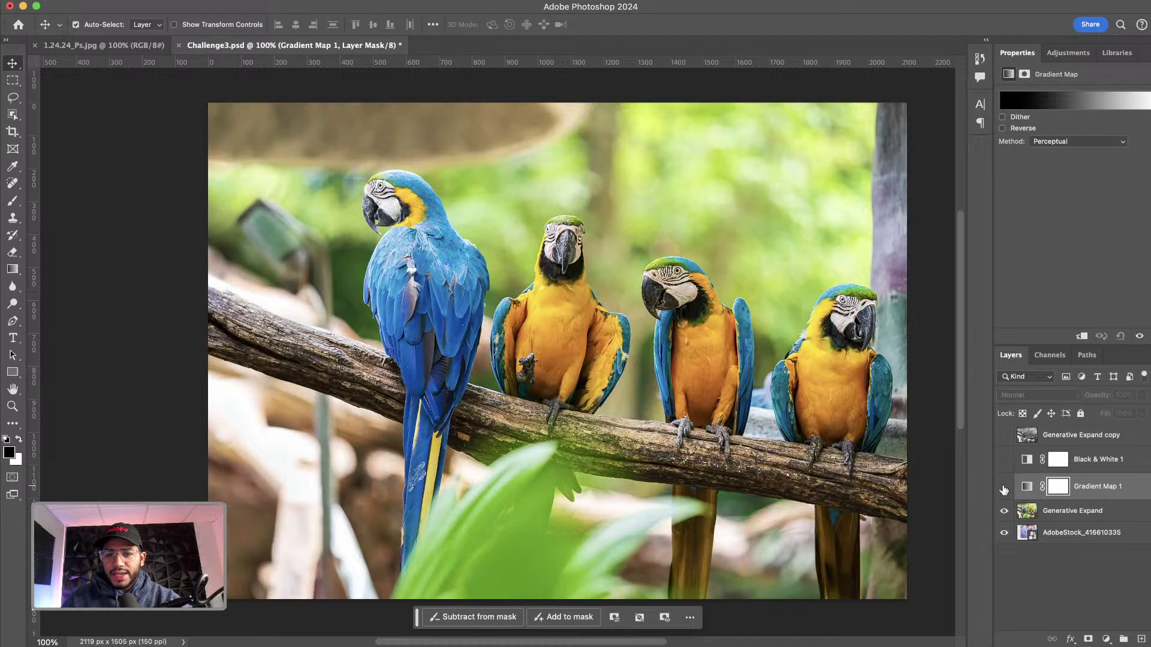
{"action": "left_click", "coordinate": [1004, 487]}
{"action": "left_click", "coordinate": [1004, 437]}
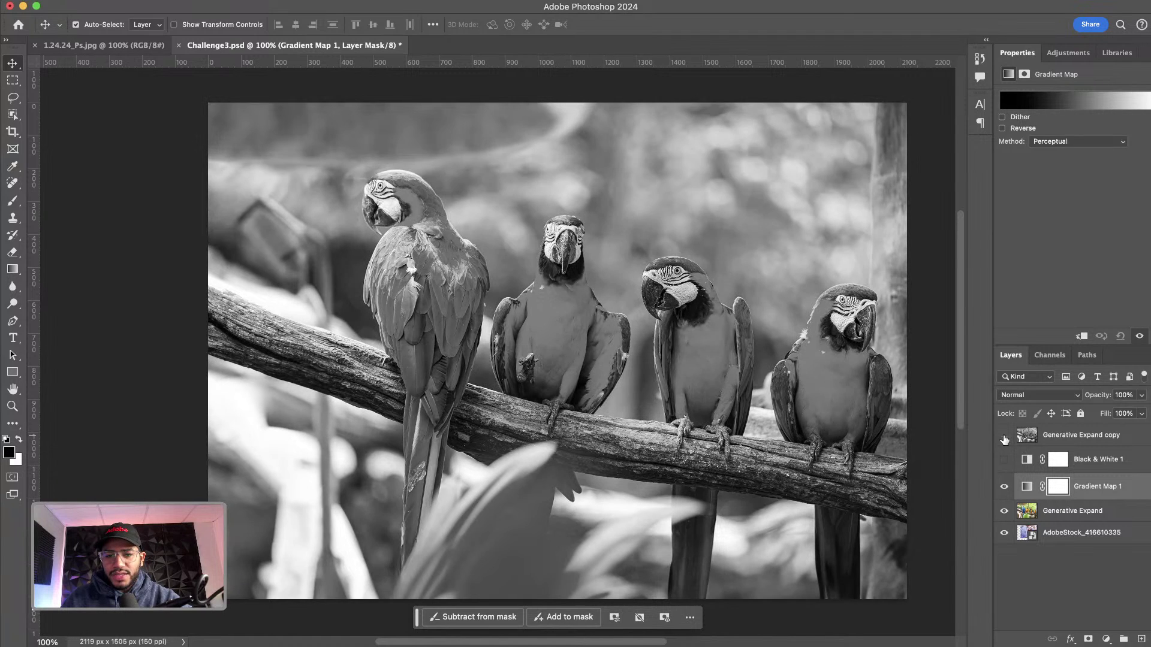
{"action": "left_click", "coordinate": [1004, 437]}
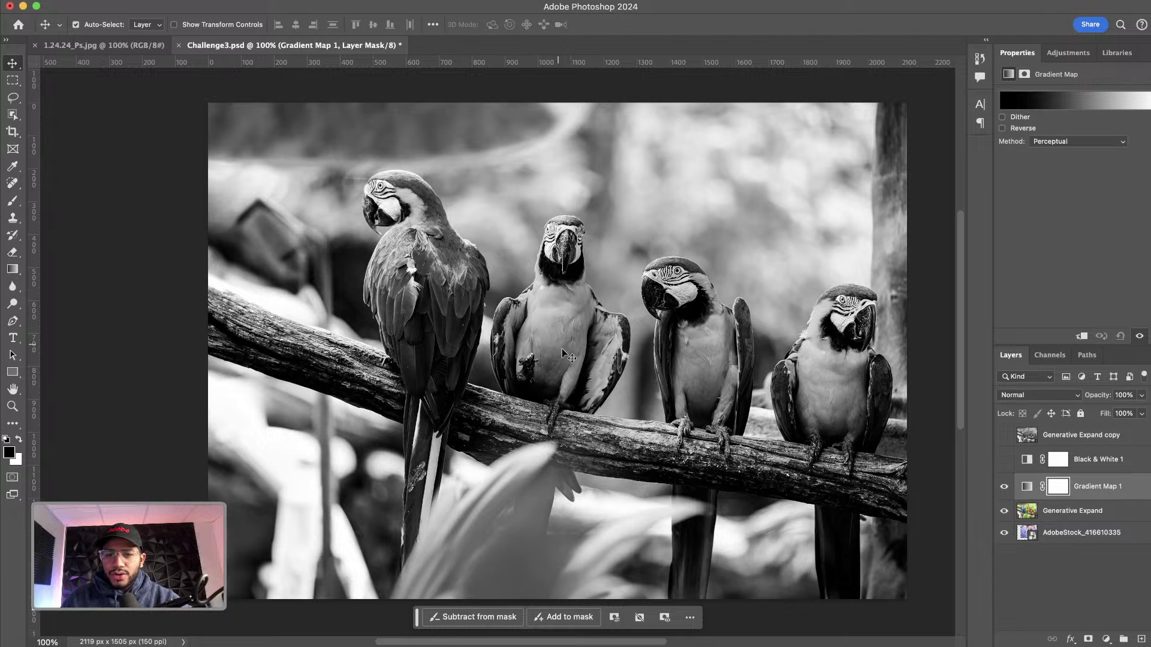
Step: Try the Linear and Classic methods on the Gradient Map adjustment, and return its method to Perceptual
{"action": "left_click", "coordinate": [1025, 488]}
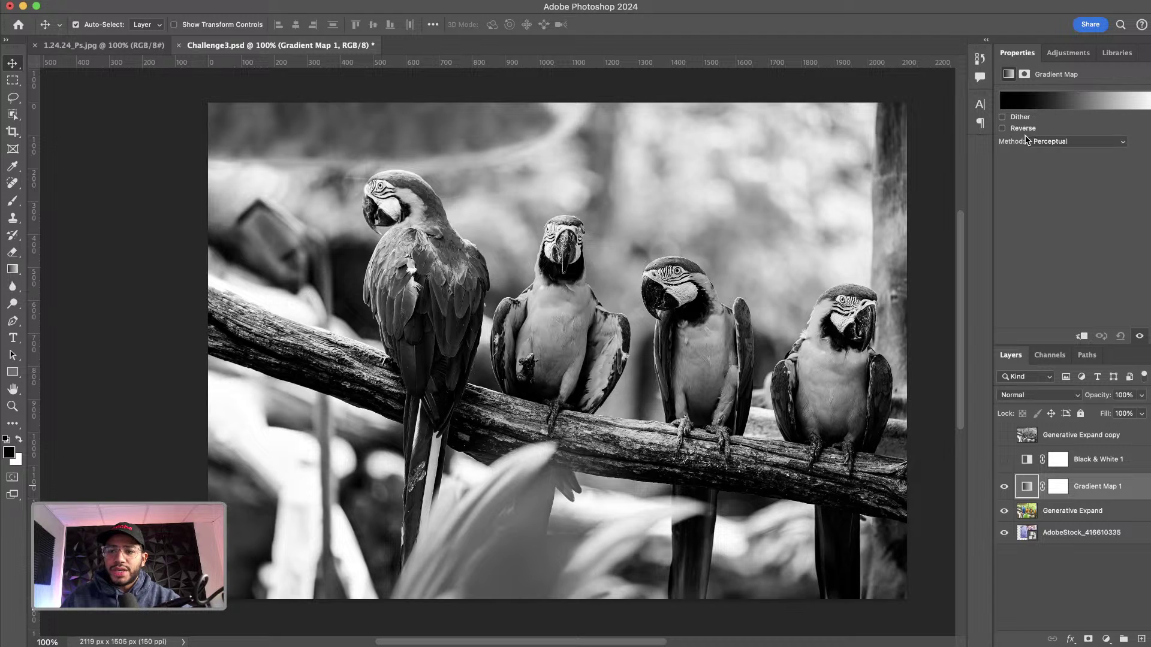
{"action": "left_click", "coordinate": [1070, 144]}
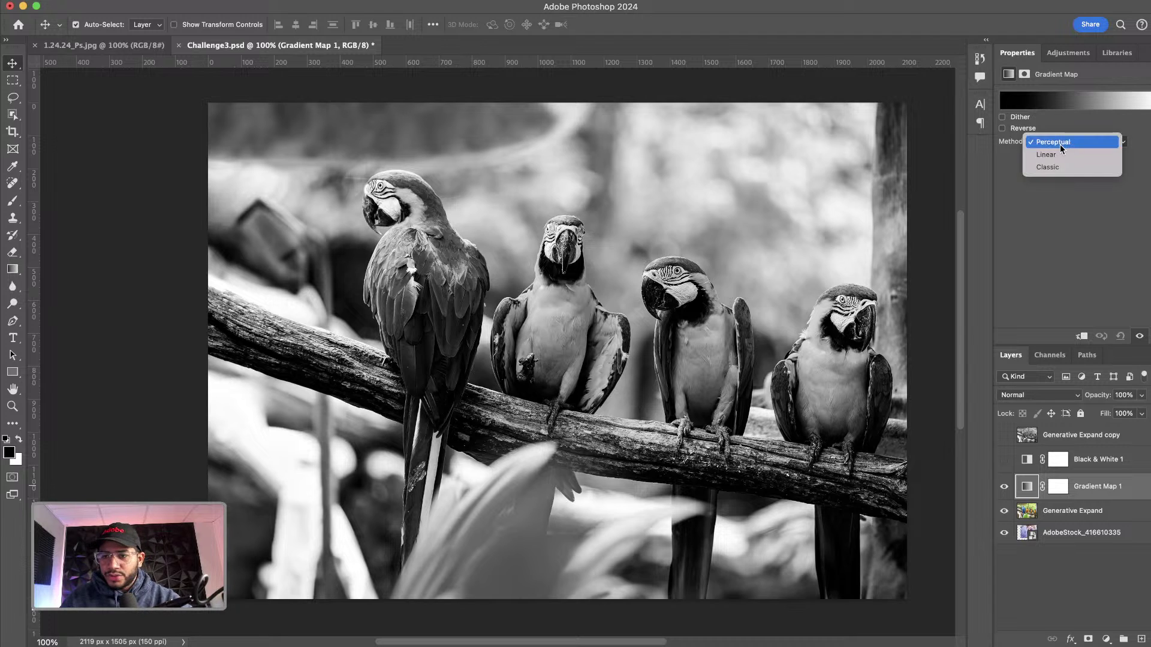
{"action": "left_click", "coordinate": [1055, 153]}
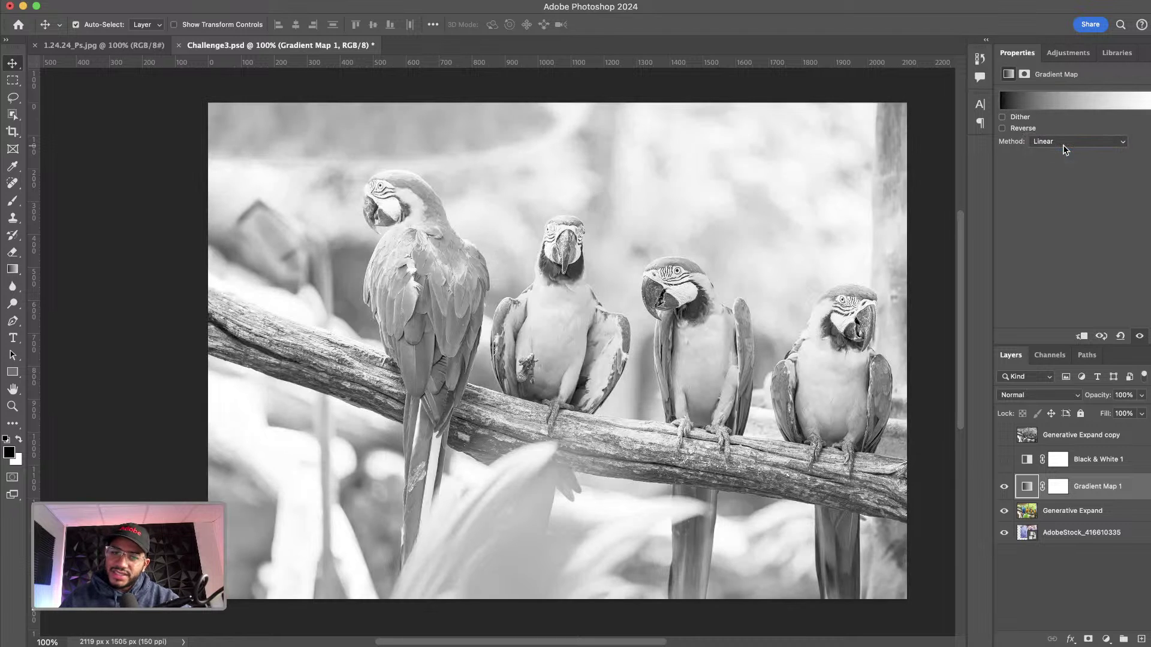
{"action": "left_click", "coordinate": [1065, 147]}
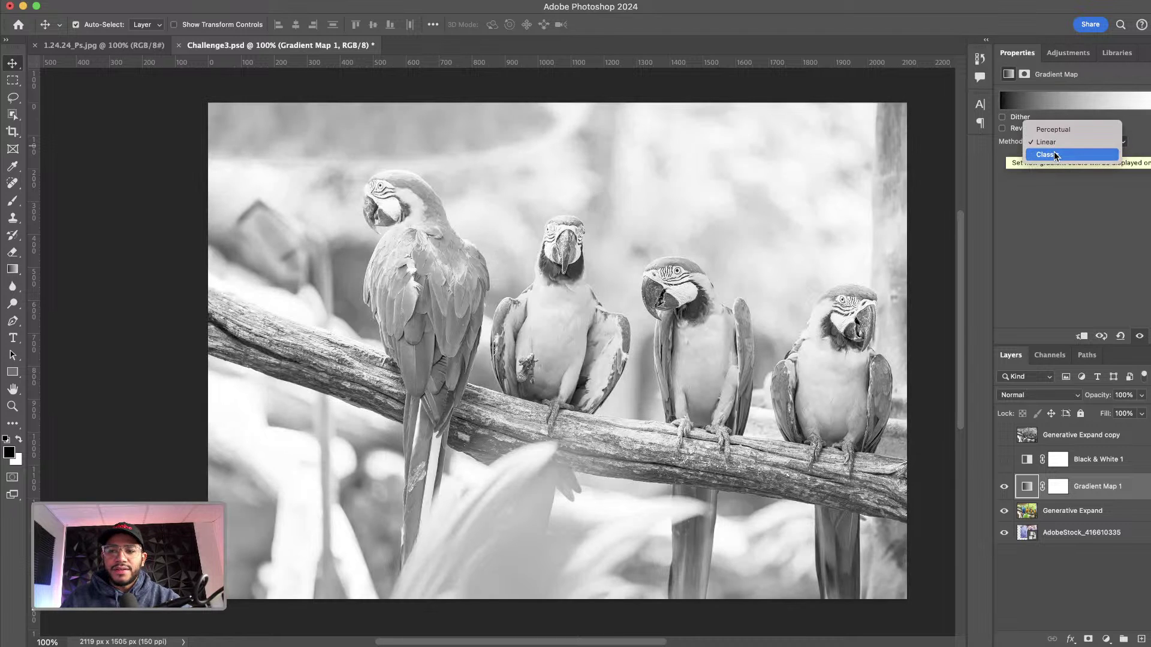
{"action": "left_click", "coordinate": [1055, 155]}
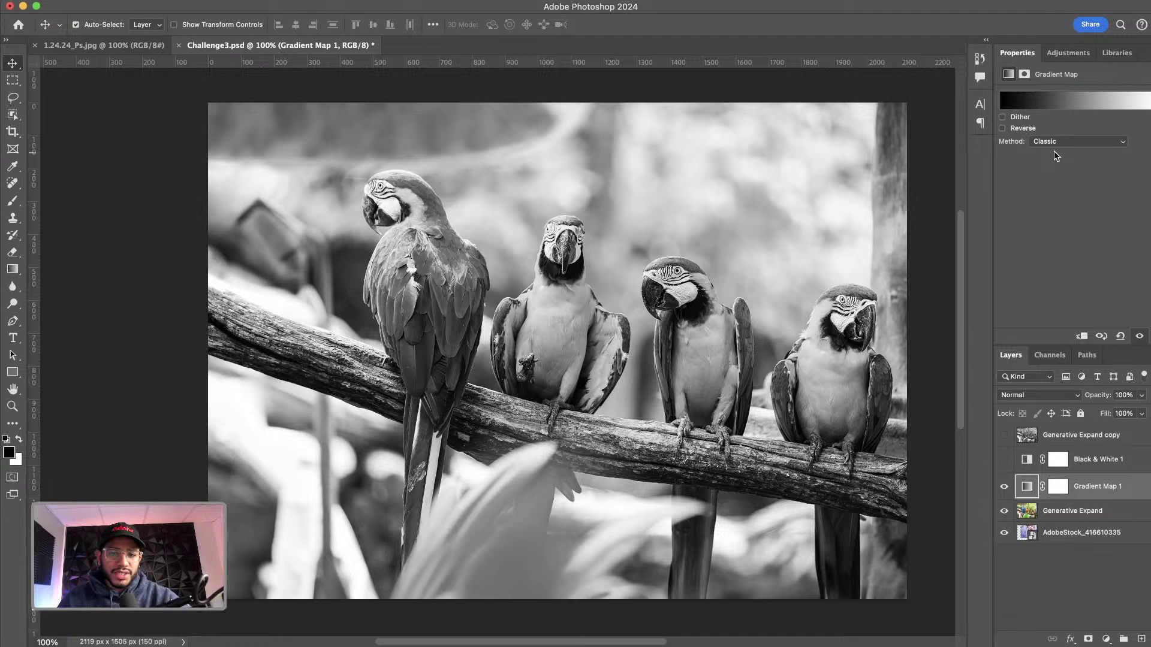
{"action": "left_click", "coordinate": [1055, 142]}
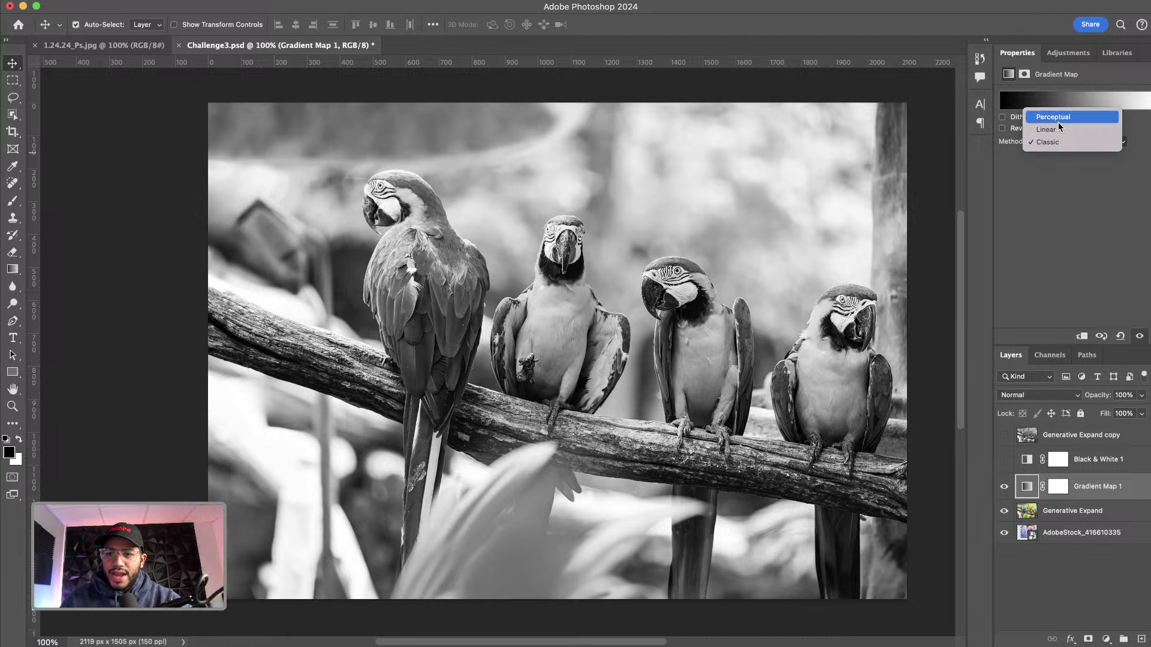
{"action": "left_click", "coordinate": [1054, 118]}
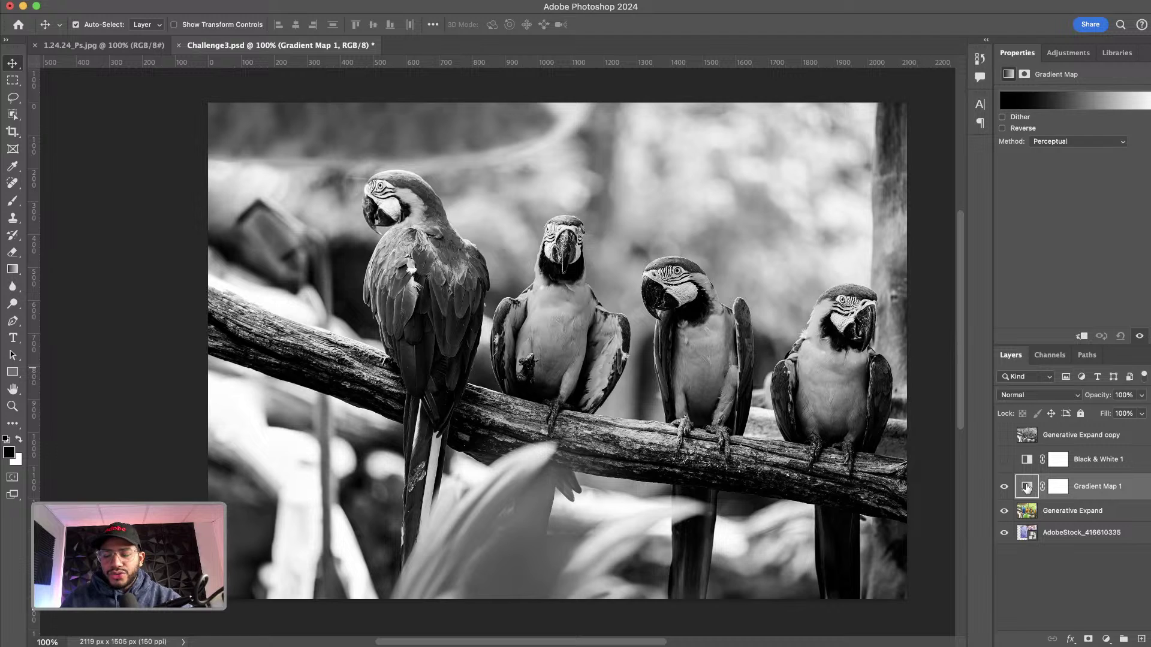
Step: Open the Gradient Map's gradient for editing and inspect its black and white end stops
{"action": "left_click", "coordinate": [1059, 103]}
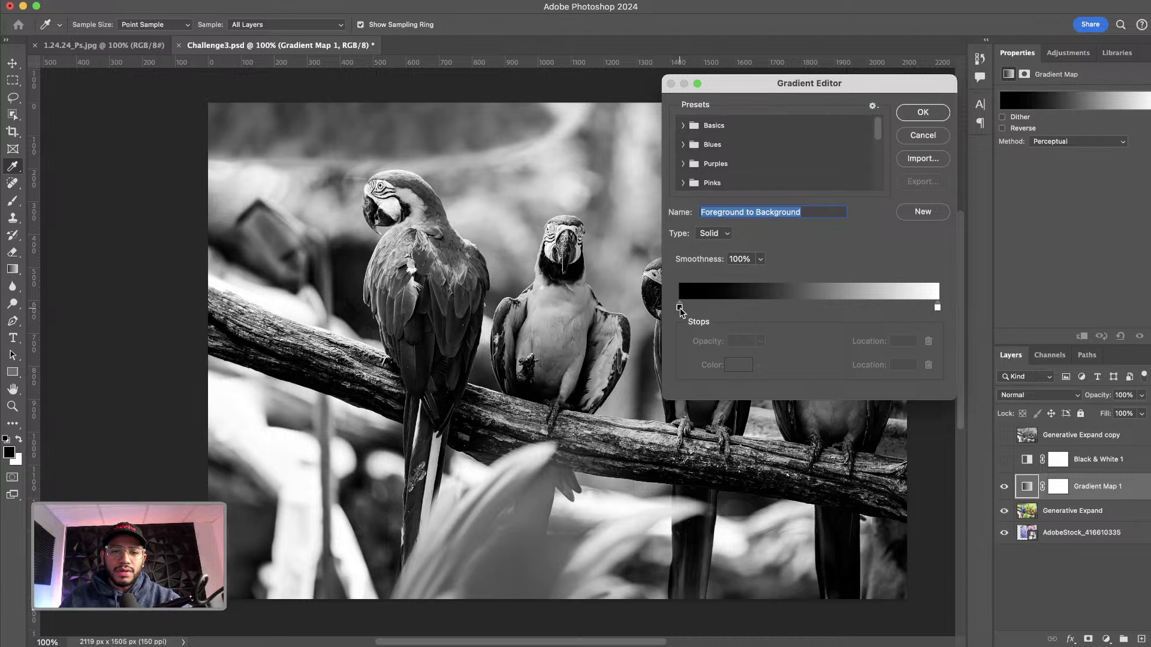
{"action": "mouse_move", "coordinate": [679, 309]}
{"action": "left_mouse_down"}
{"action": "mouse_move", "coordinate": [709, 312]}
{"action": "mouse_move", "coordinate": [679, 309]}
{"action": "left_mouse_up"}
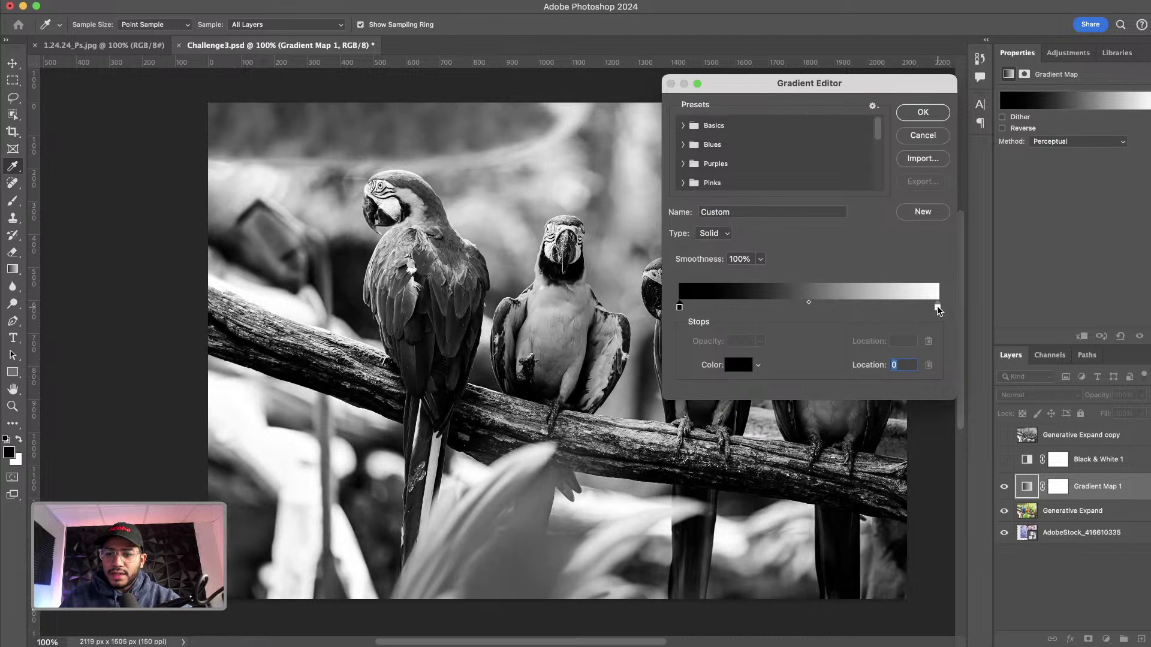
{"action": "mouse_move", "coordinate": [937, 308]}
{"action": "left_mouse_down"}
{"action": "mouse_move", "coordinate": [897, 306]}
{"action": "mouse_move", "coordinate": [944, 307]}
{"action": "left_mouse_up"}
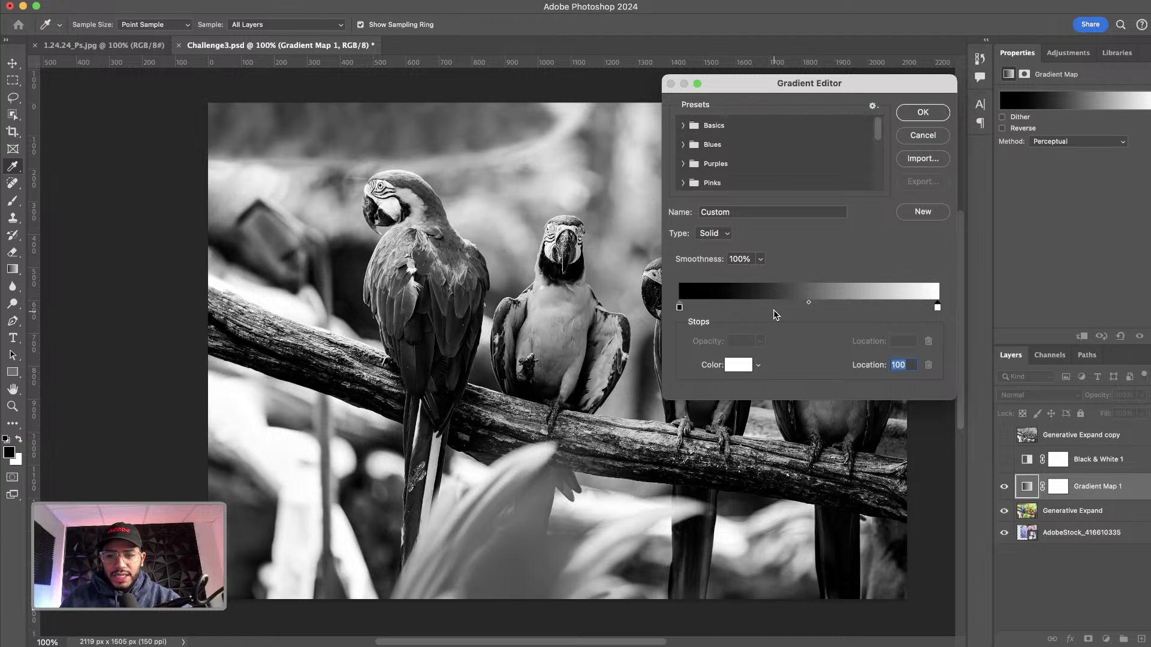
Step: Try an extra white color stop at location 74 in the gradient, and remove it
{"action": "left_click", "coordinate": [773, 308]}
{"action": "left_click_drag", "start_coordinate": [774, 311], "coordinate": [874, 312]}
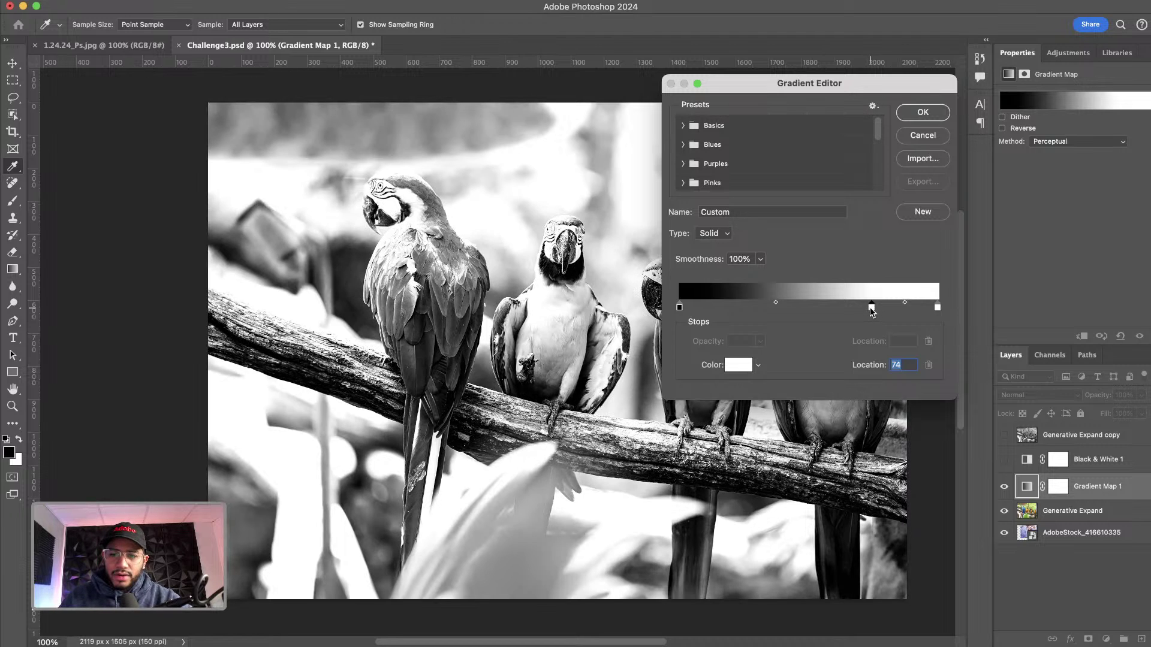
{"action": "left_click_drag", "start_coordinate": [871, 311], "coordinate": [871, 341]}
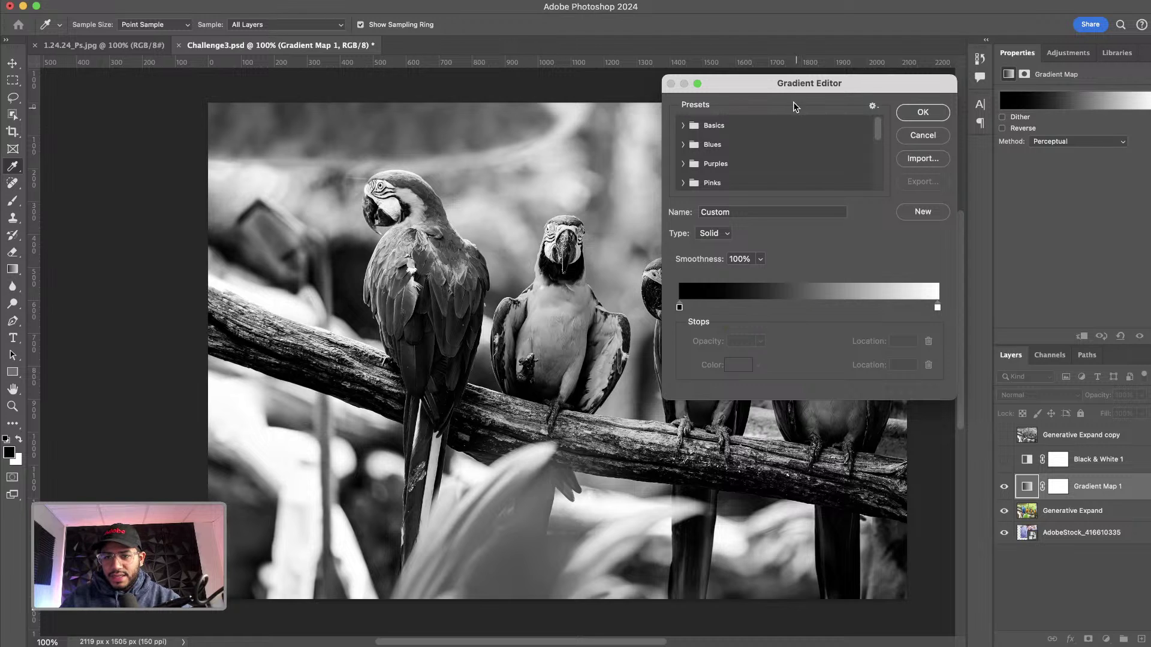
Step: Set the gradient's black stop to location 1 and the midpoint to location 55, and apply the gradient edits
{"action": "left_click_drag", "start_coordinate": [767, 84], "coordinate": [741, 103]}
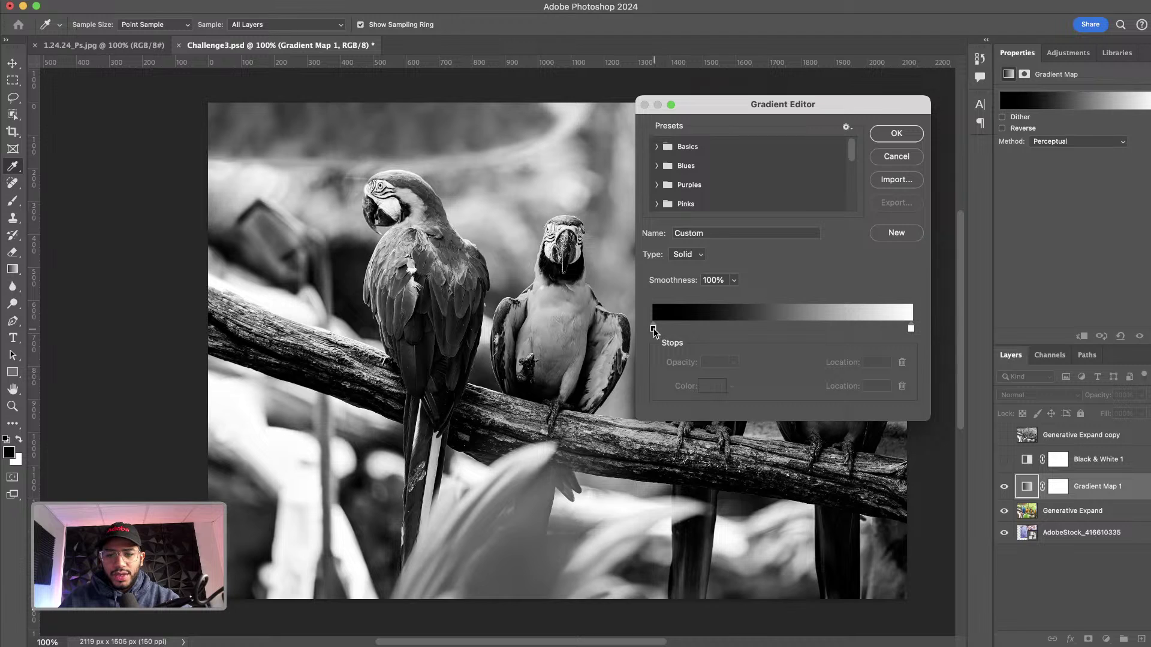
{"action": "left_click_drag", "start_coordinate": [654, 330], "coordinate": [657, 331]}
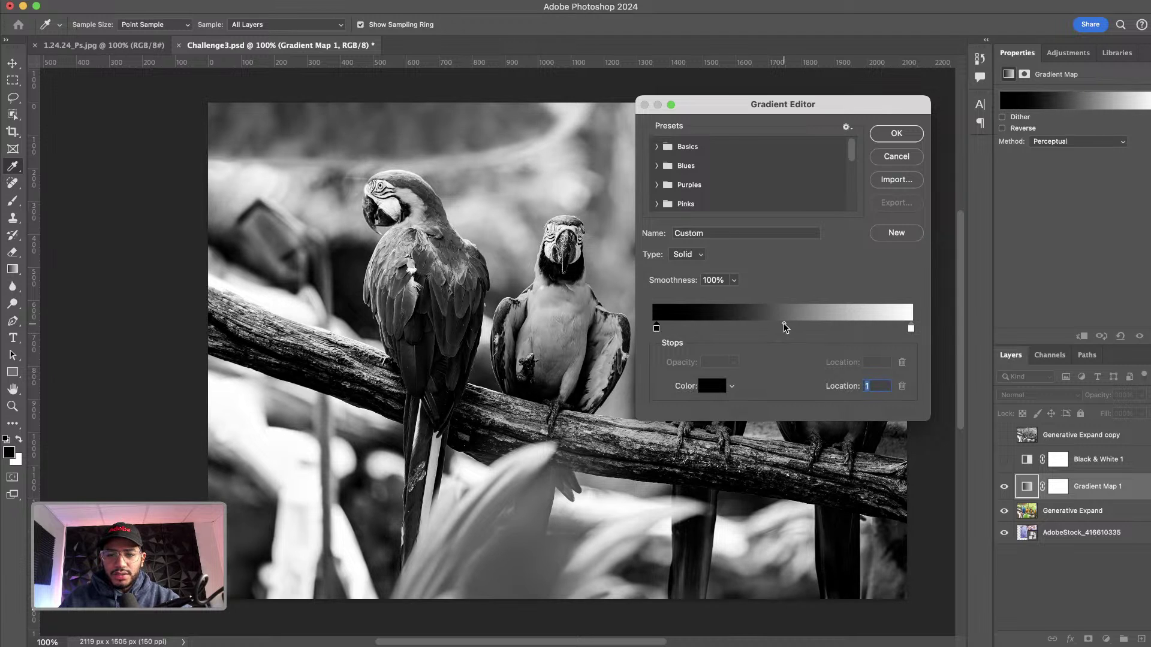
{"action": "left_click_drag", "start_coordinate": [784, 326], "coordinate": [795, 329]}
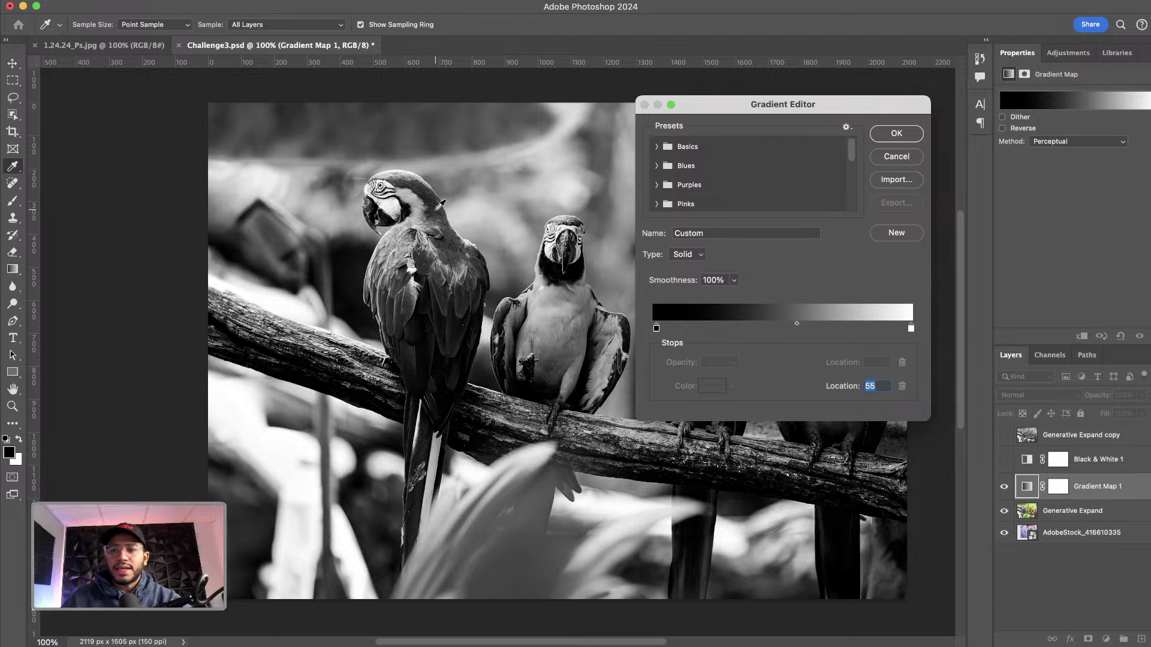
{"action": "left_click", "coordinate": [896, 134]}
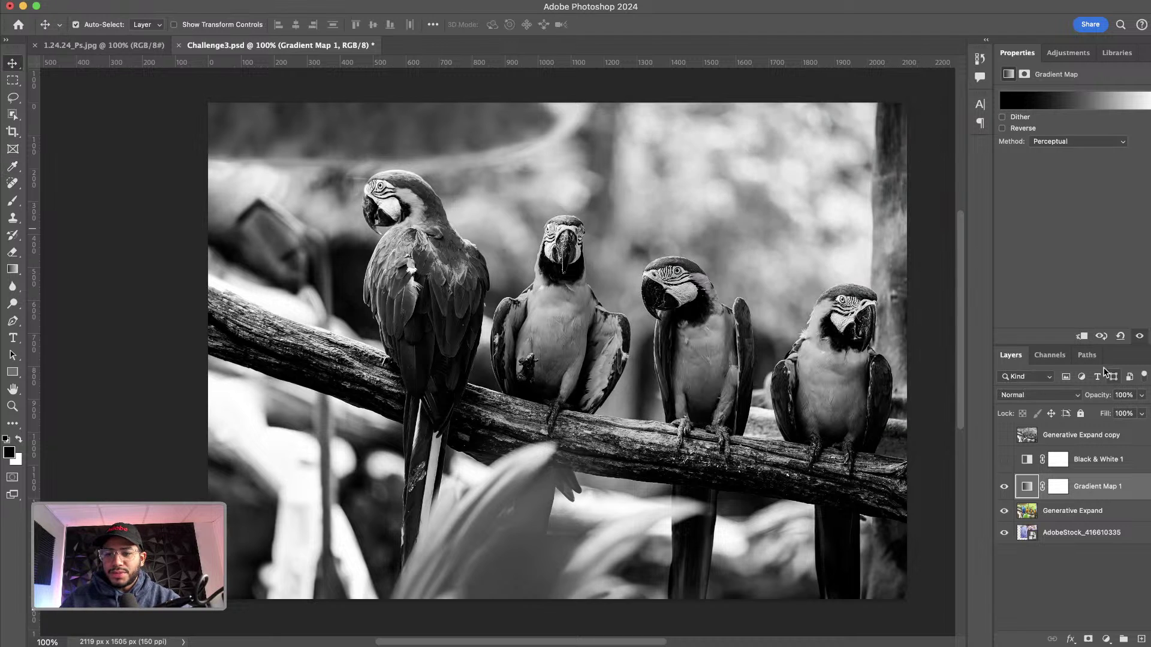
Step: Delete the hidden Black & White 1 adjustment layer
{"action": "left_click", "coordinate": [1125, 463]}
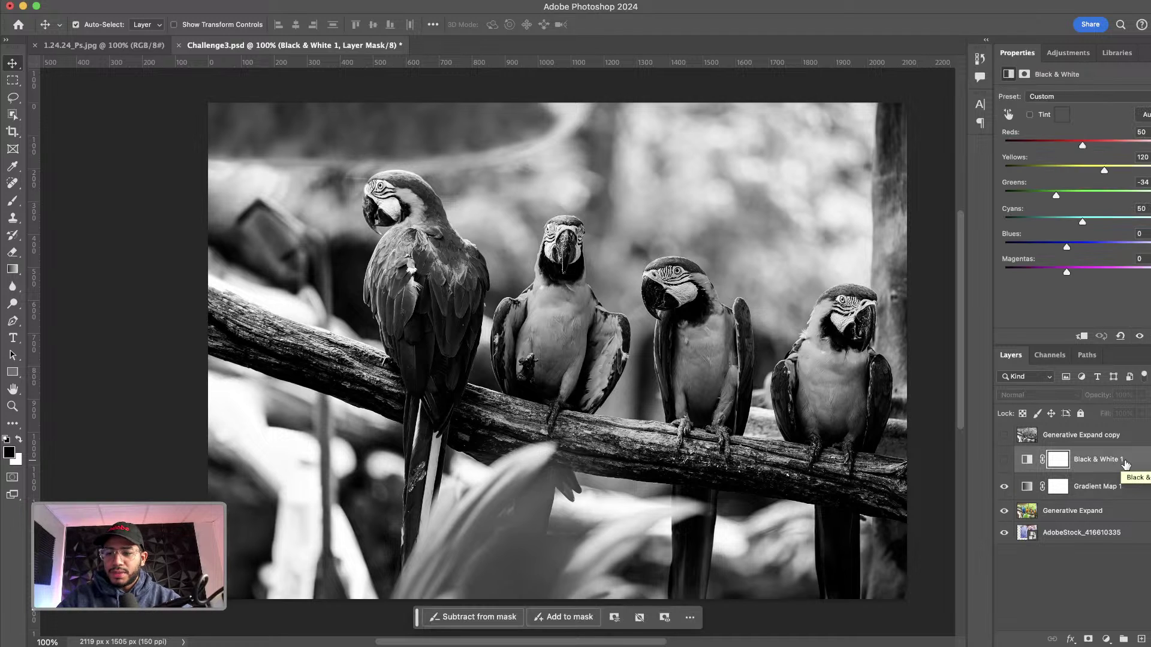
{"action": "key", "text": "Delete"}
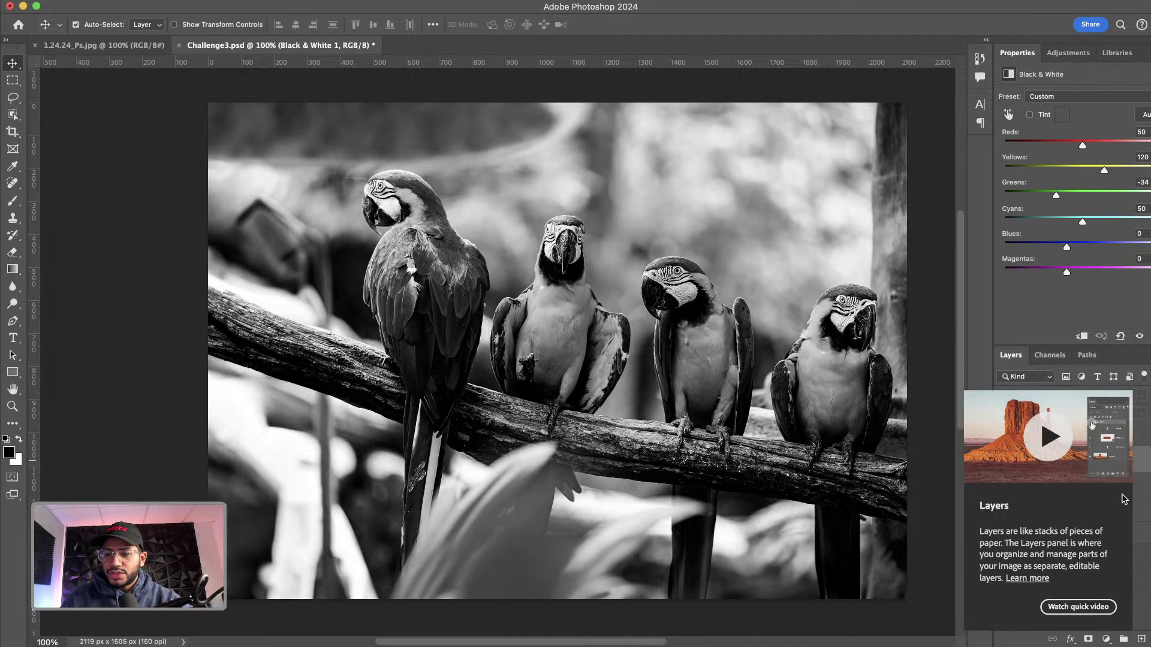
{"action": "left_click_drag", "start_coordinate": [1145, 462], "coordinate": [1148, 636]}
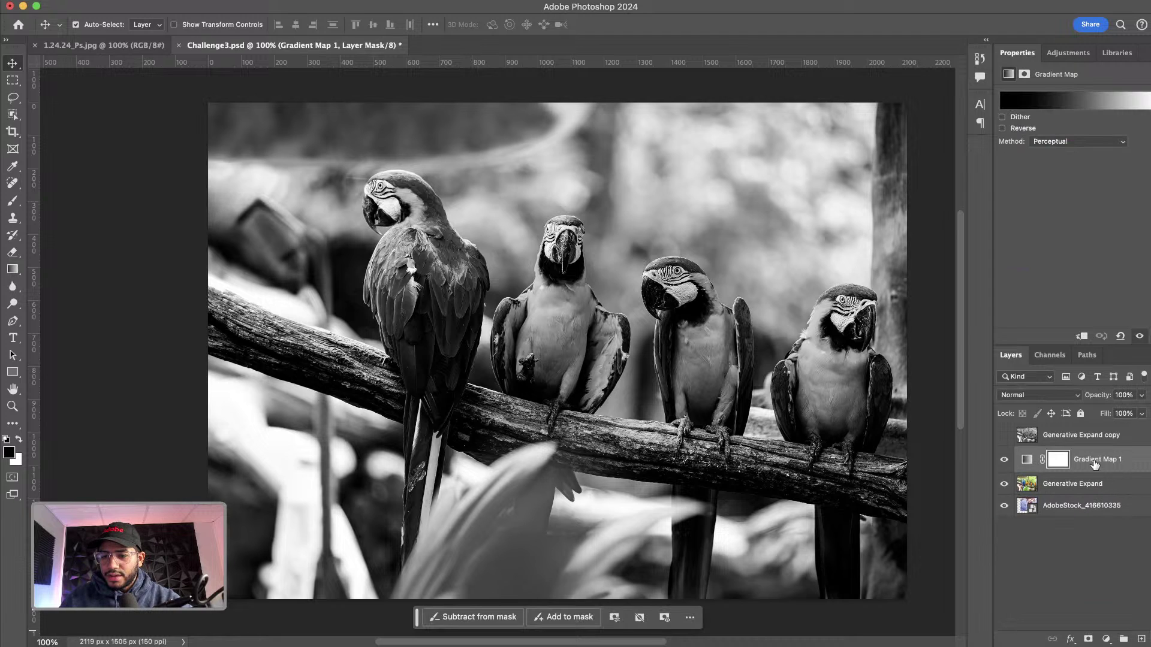
Step: Compare the desaturated Generative Expand copy with the Gradient Map result by toggling the copy's visibility, and delete the copy layer
{"action": "left_click", "coordinate": [1005, 436]}
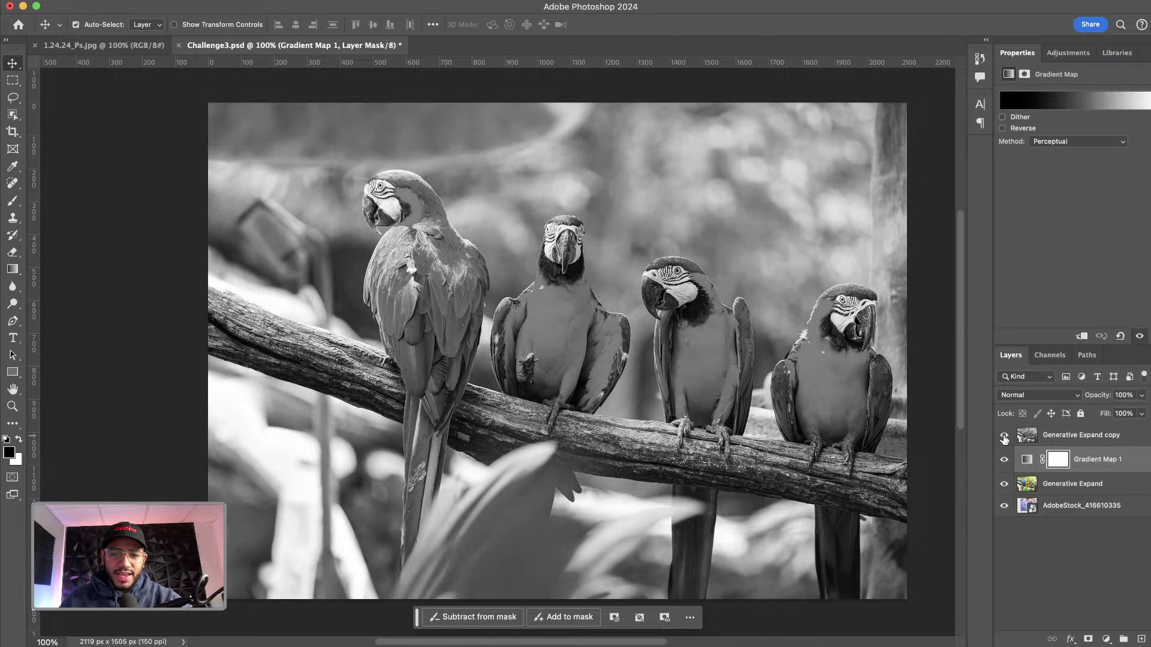
{"action": "left_click", "coordinate": [1005, 437]}
{"action": "left_click", "coordinate": [1005, 437]}
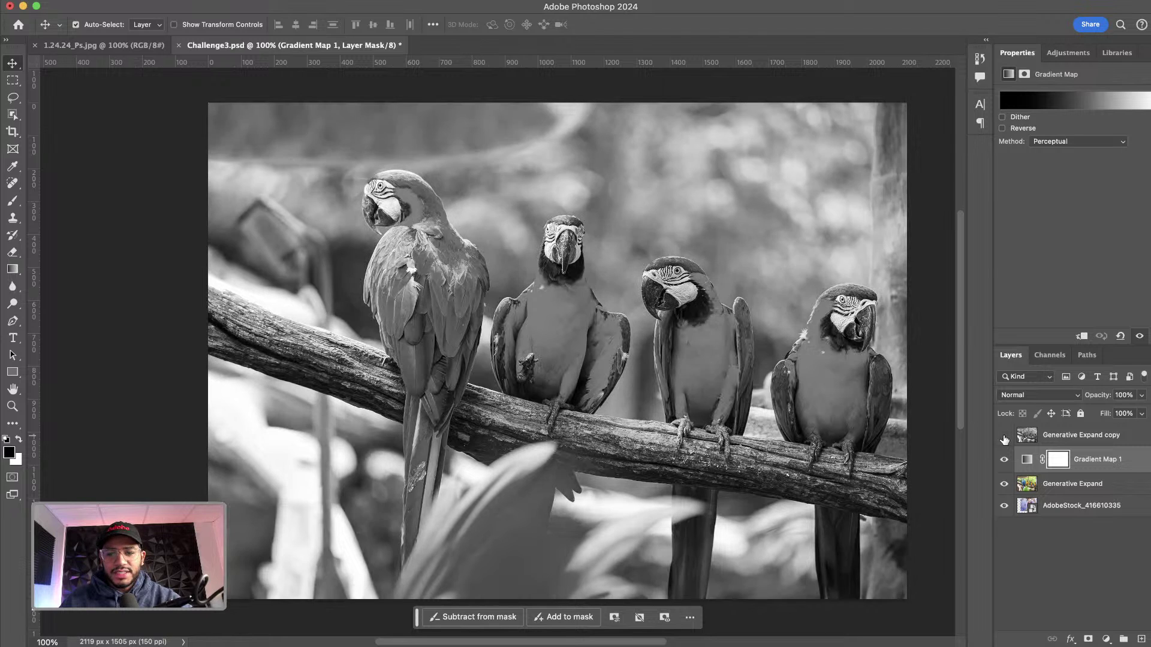
{"action": "left_click", "coordinate": [1004, 437]}
{"action": "left_click", "coordinate": [1048, 437]}
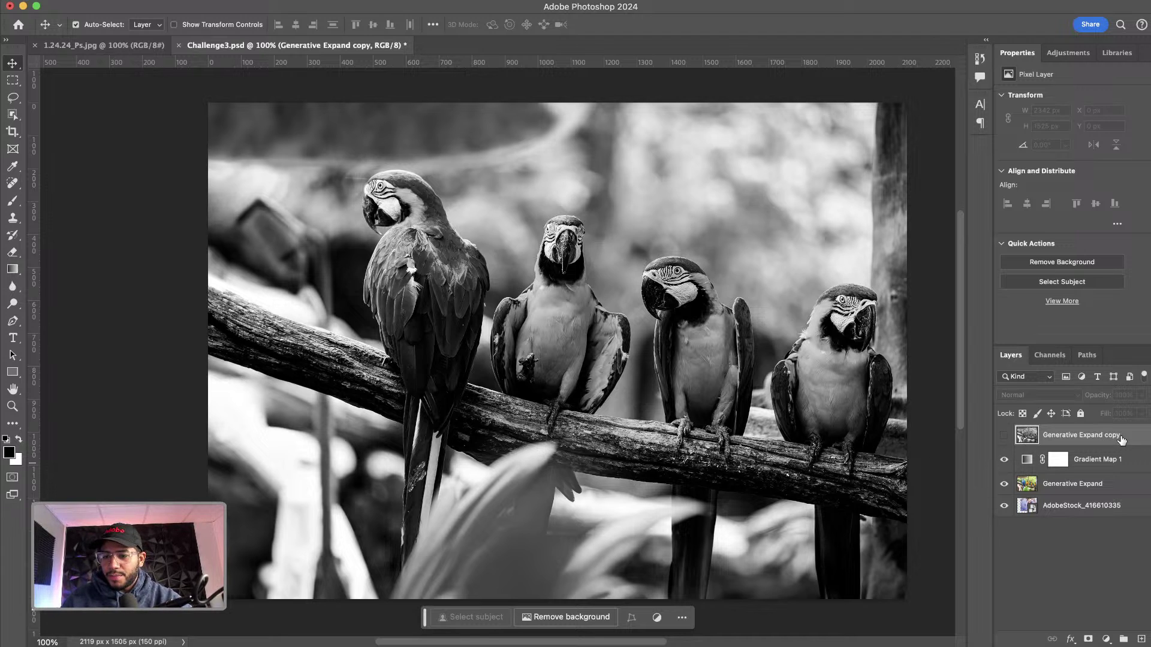
{"action": "left_click_drag", "start_coordinate": [1132, 442], "coordinate": [1140, 639]}
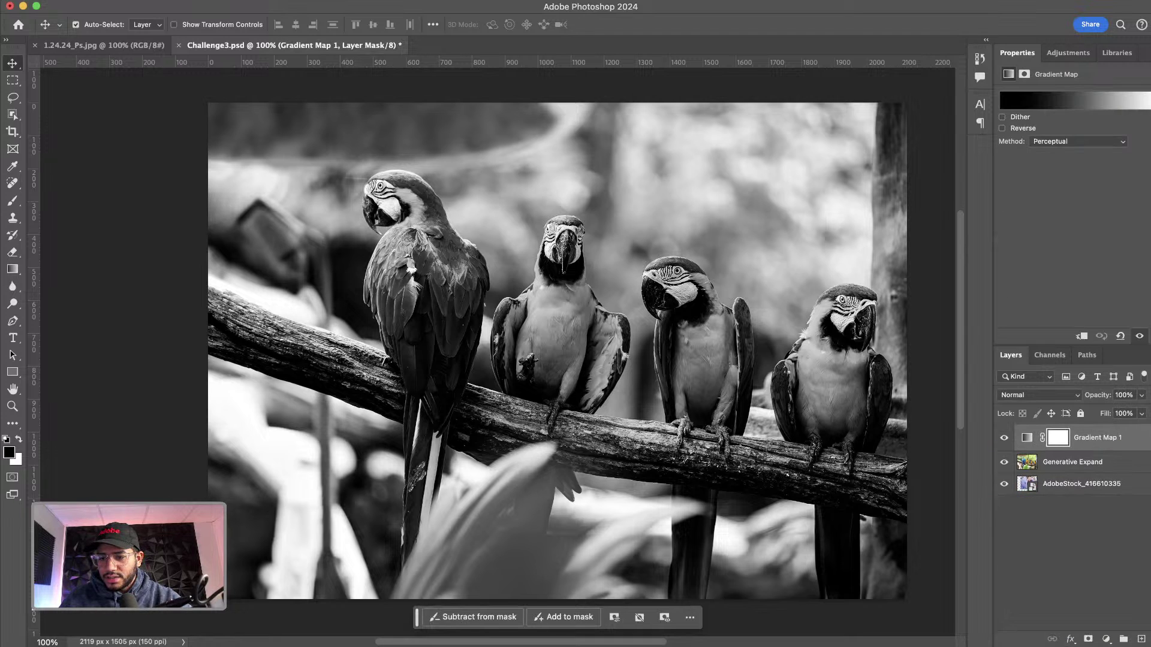
Step: Hide the Gradient Map 1 layer and select the leftmost blue parrot on the Generative Expand layer with the Object Selection tool
{"action": "left_click", "coordinate": [1005, 438]}
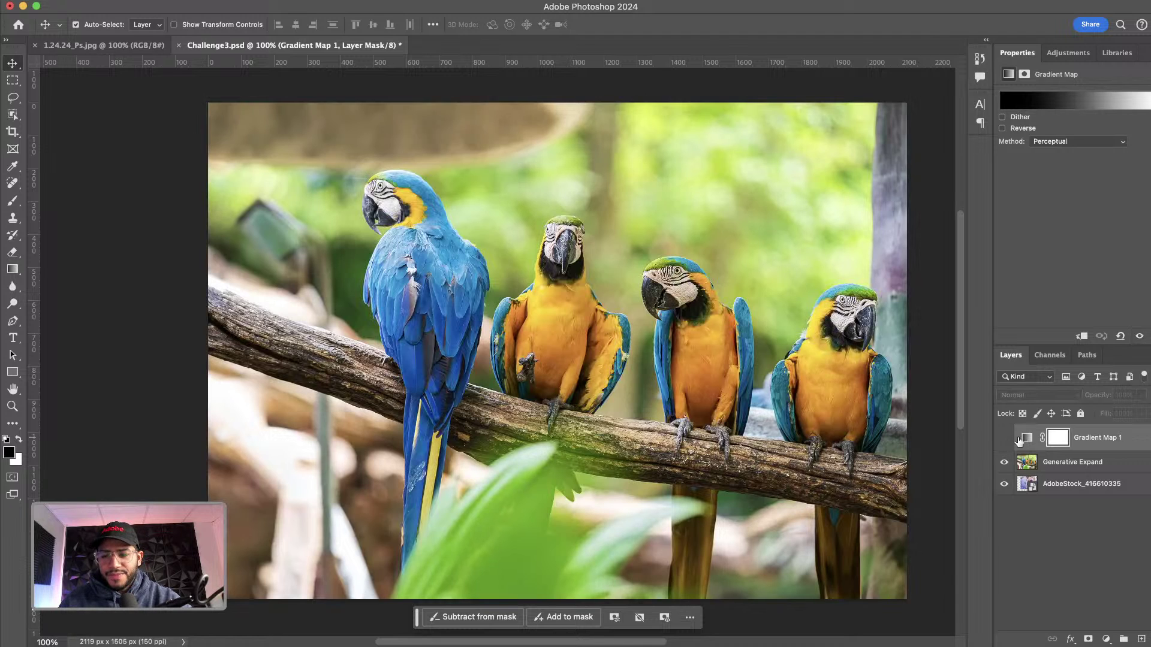
{"action": "left_click", "coordinate": [1062, 465]}
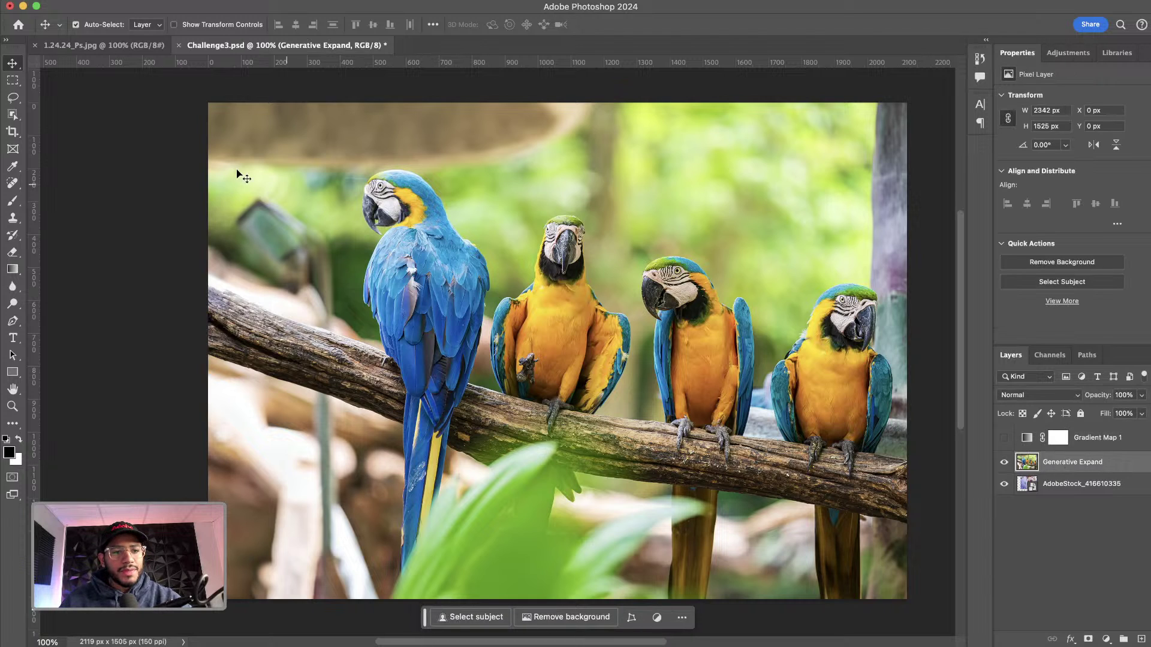
{"action": "left_click", "coordinate": [13, 115]}
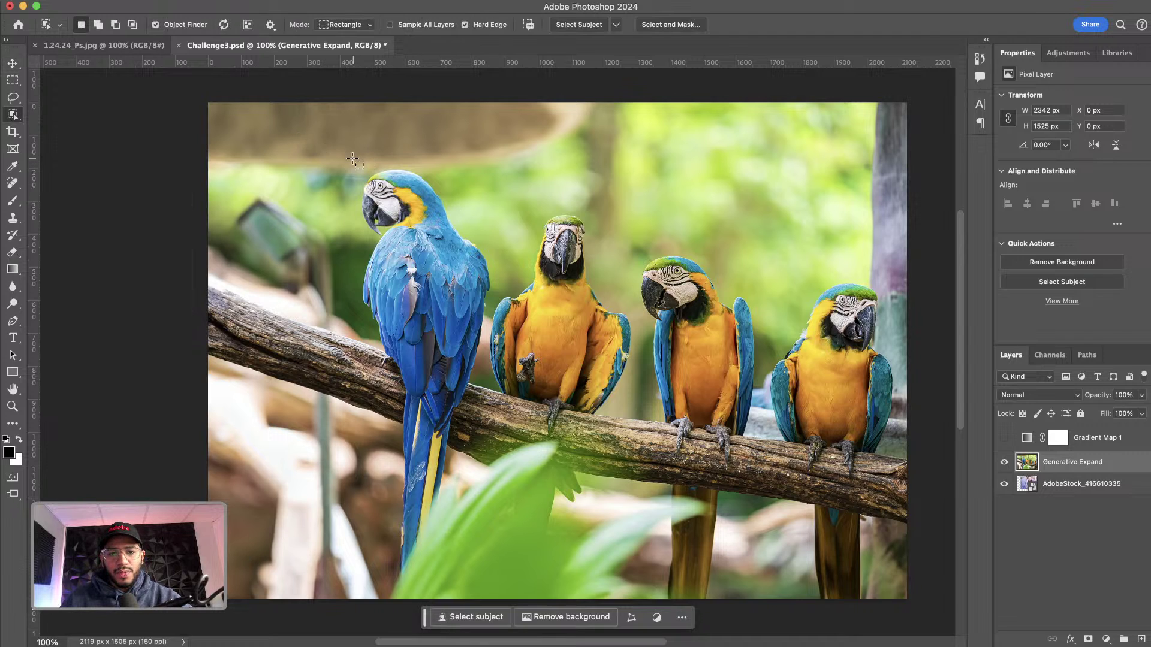
{"action": "left_click_drag", "start_coordinate": [347, 158], "coordinate": [490, 607]}
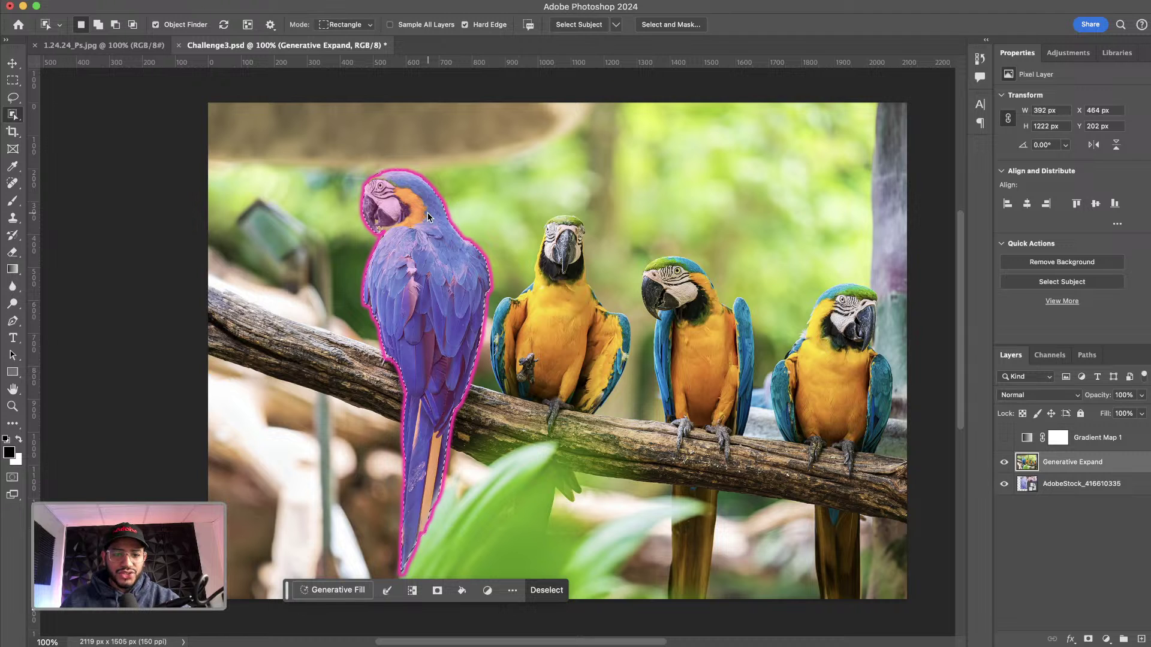
Step: Show Gradient Map 1, fill the parrot selection with black on its layer mask, and clear the selection
{"action": "left_click", "coordinate": [1004, 439]}
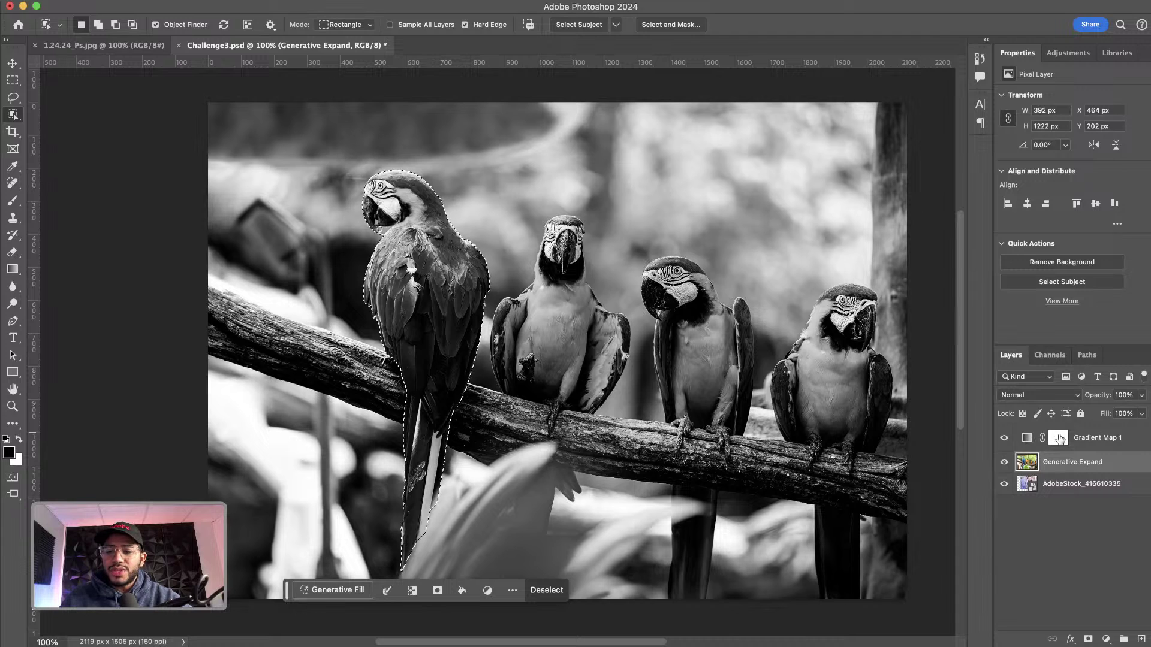
{"action": "left_click", "coordinate": [1061, 440]}
{"action": "left_click", "coordinate": [1027, 442]}
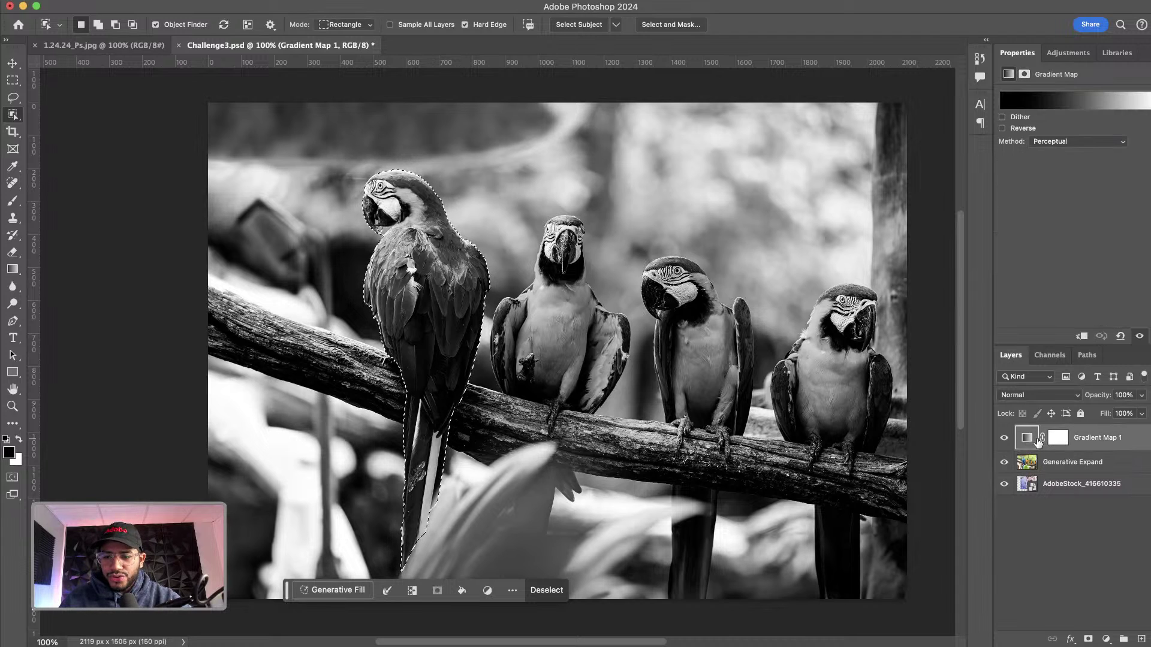
{"action": "left_click", "coordinate": [1056, 442]}
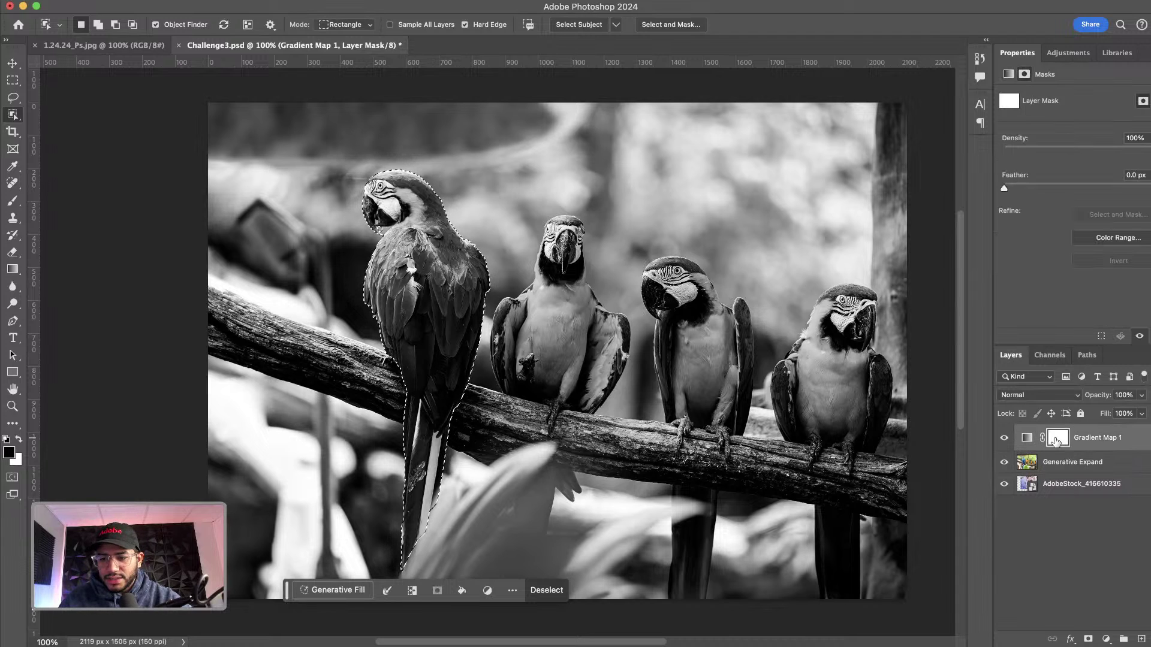
{"action": "left_click", "coordinate": [1027, 440]}
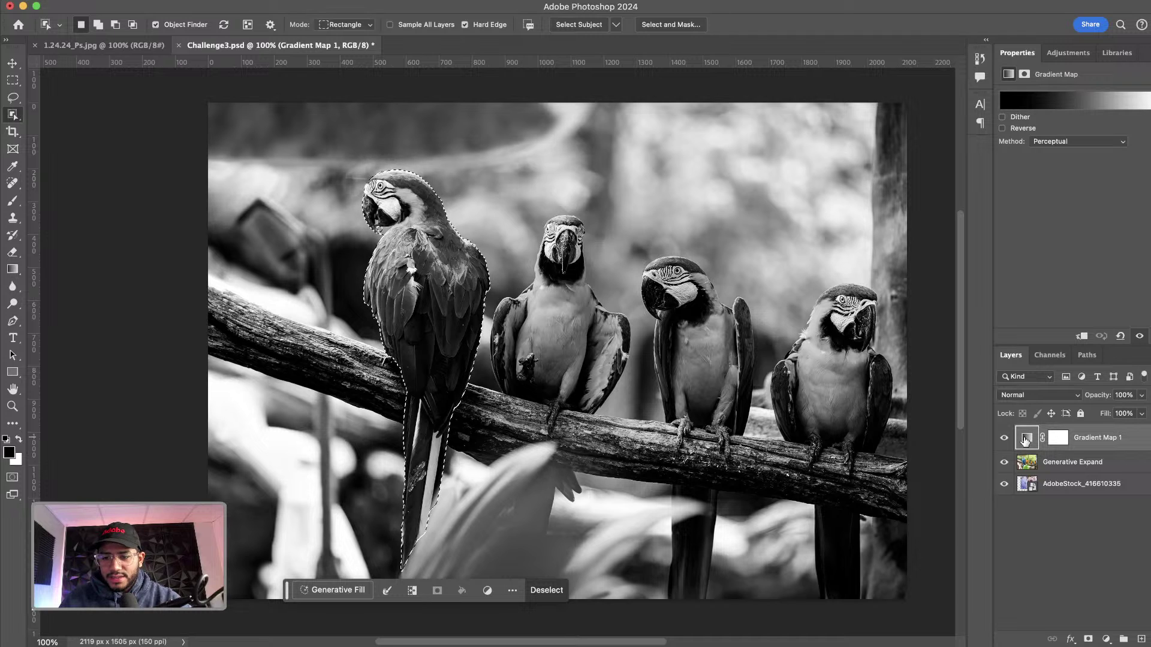
{"action": "left_click", "coordinate": [1062, 442]}
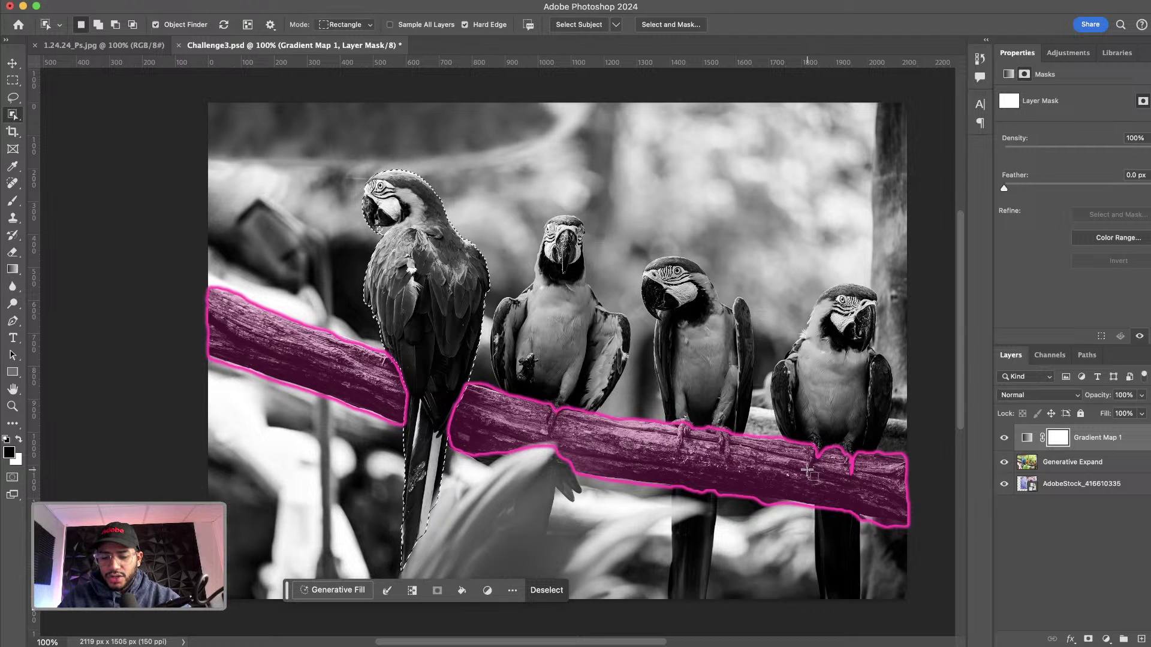
{"action": "key", "text": "alt+BackSpace"}
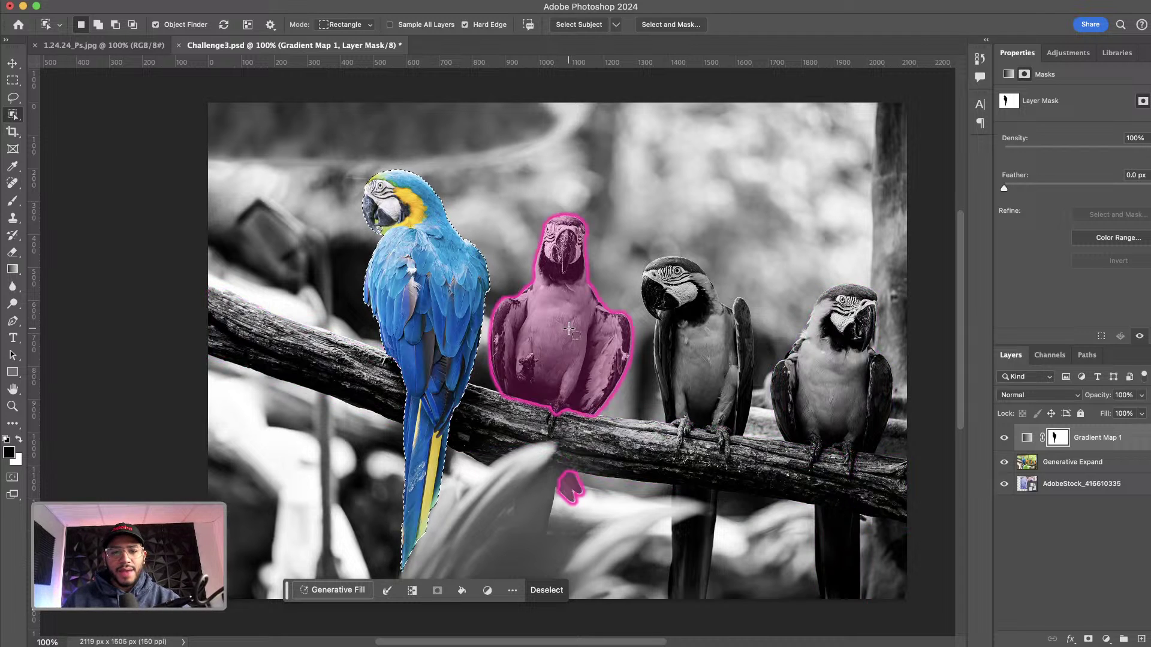
{"action": "left_click", "coordinate": [12, 62]}
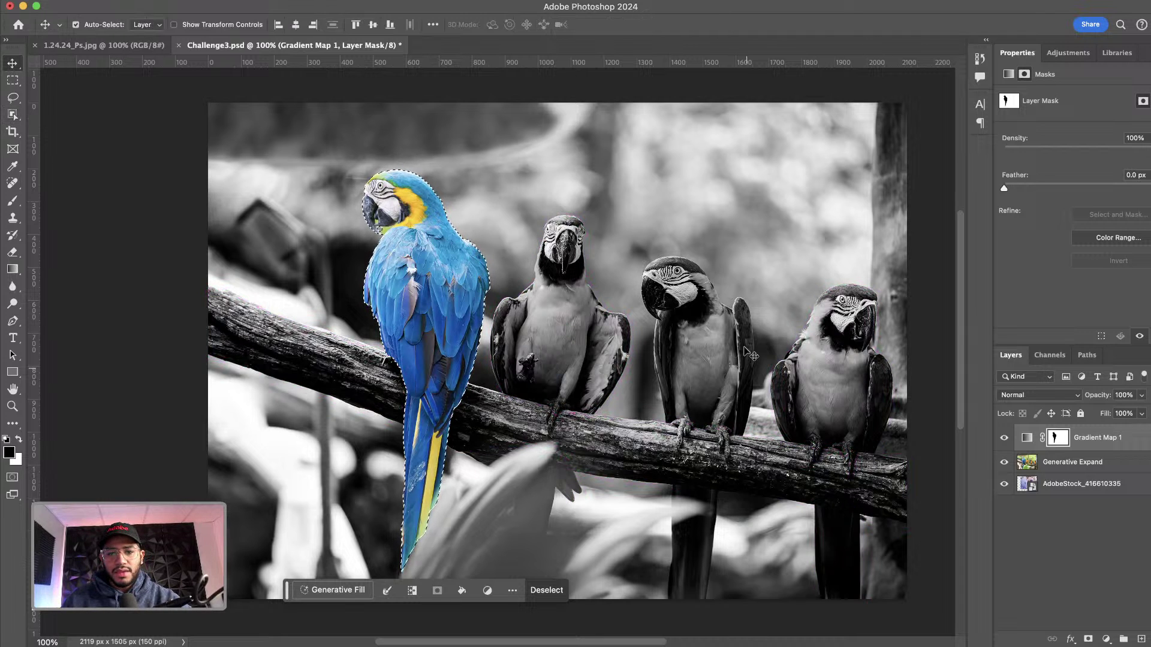
{"action": "key", "text": "super+d"}
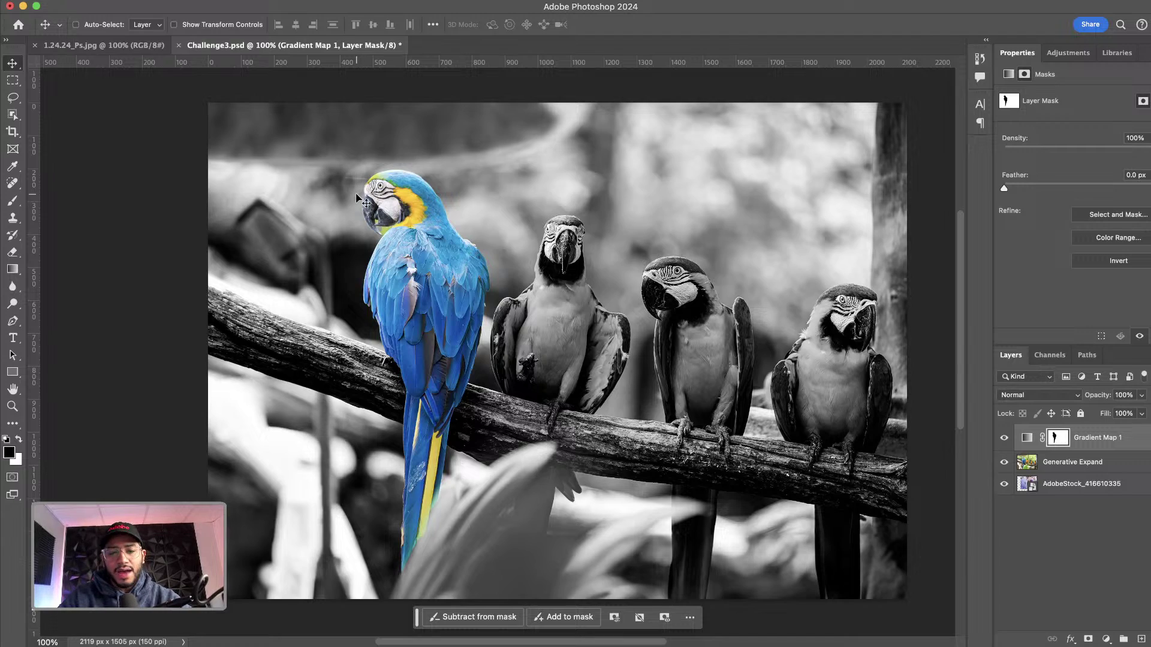
Step: Examine the mask edge around the blue parrot's beak for leftover background color
{"action": "key", "text": "super+plus"}
{"action": "key", "text": "super+plus"}
{"action": "key", "text": "super+plus"}
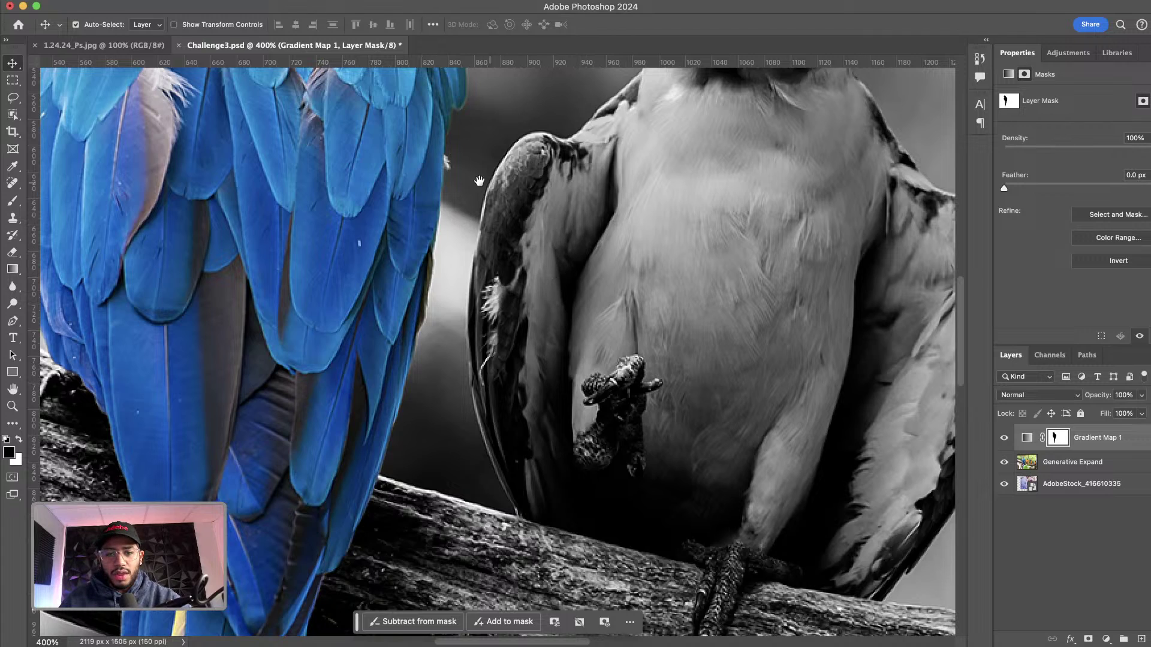
{"action": "scroll", "coordinate": [479, 181], "scroll_direction": "up", "scroll_amount": 10}
{"action": "scroll", "coordinate": [478, 181], "scroll_direction": "left", "scroll_amount": 8}
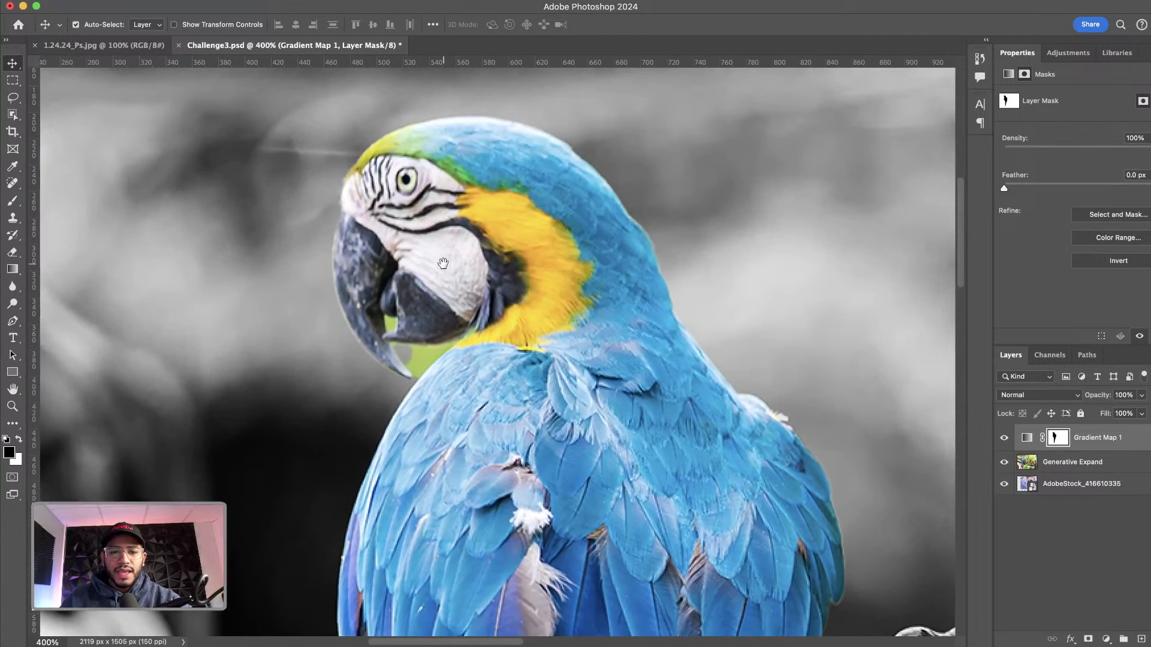
{"action": "key", "text": "super+equal"}
{"action": "key", "text": "super+equal"}
{"action": "key", "text": "super+equal"}
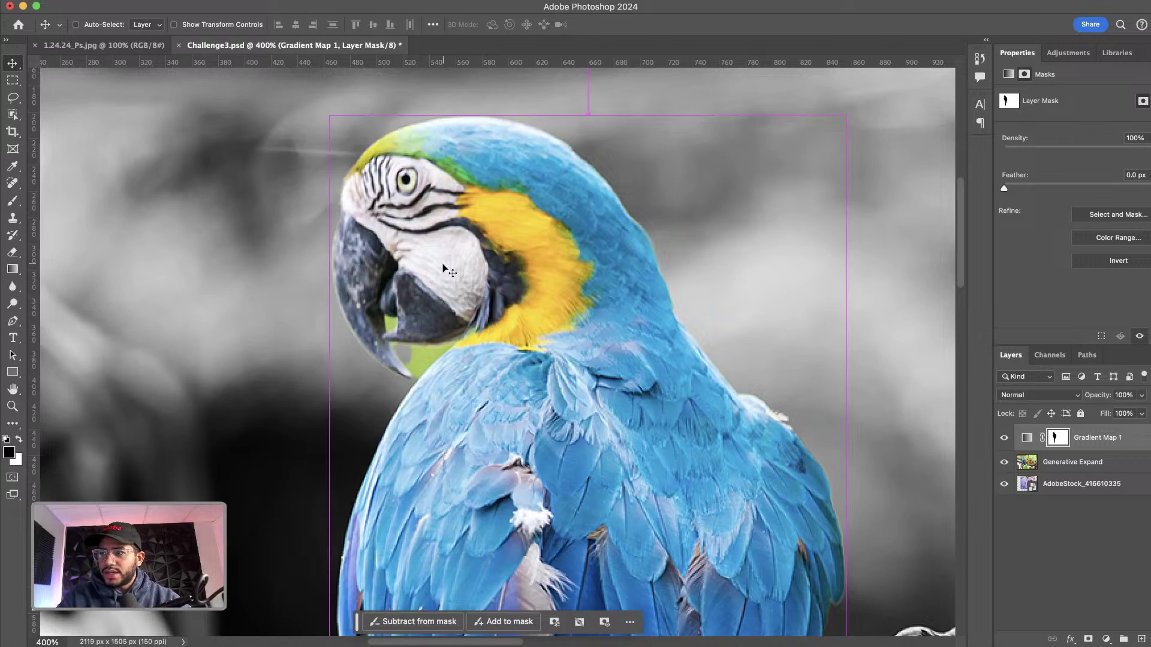
{"action": "key", "text": "super+equal"}
{"action": "key", "text": "super+equal"}
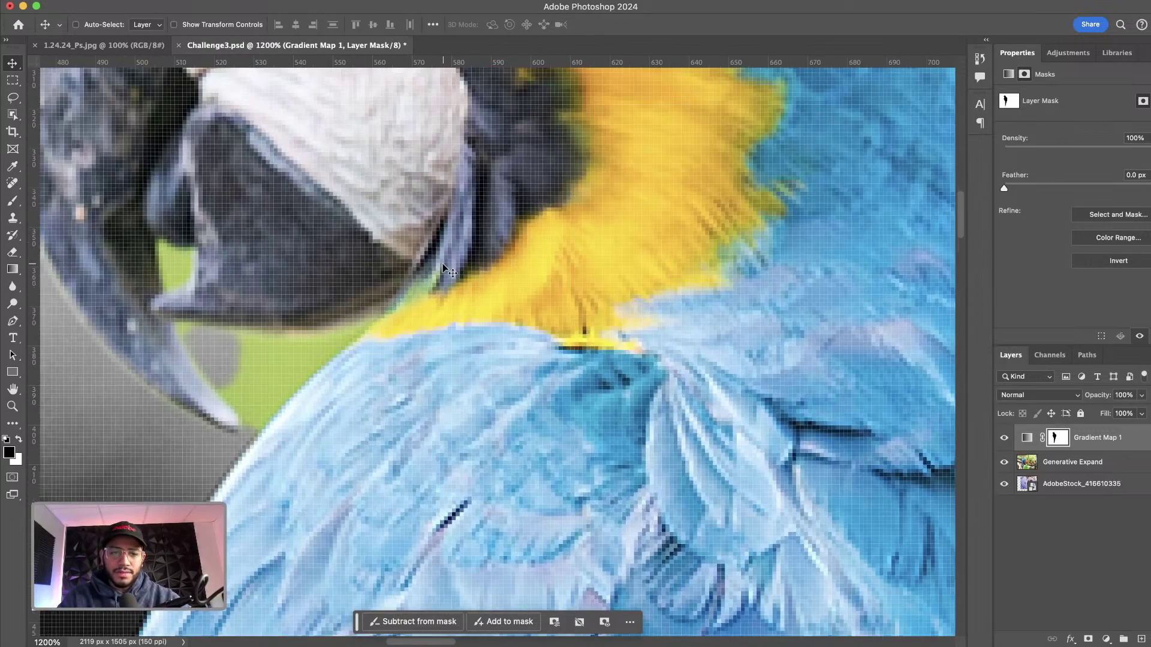
{"action": "key", "text": "super+equal"}
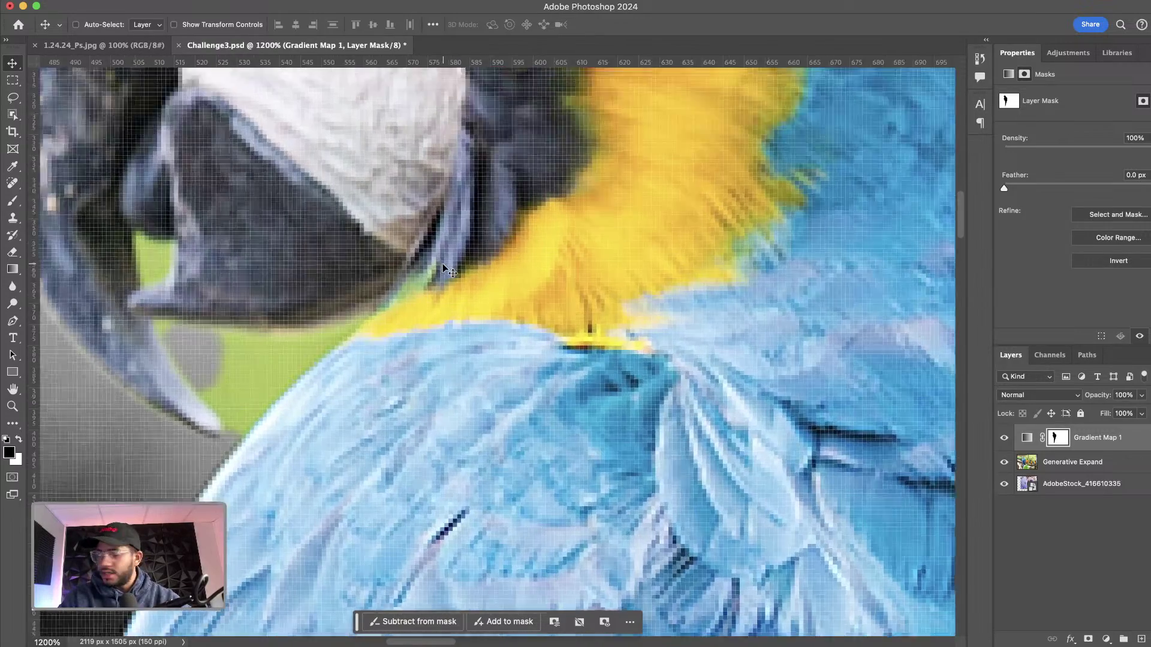
{"action": "left_click_drag", "start_coordinate": [232, 282], "coordinate": [547, 290]}
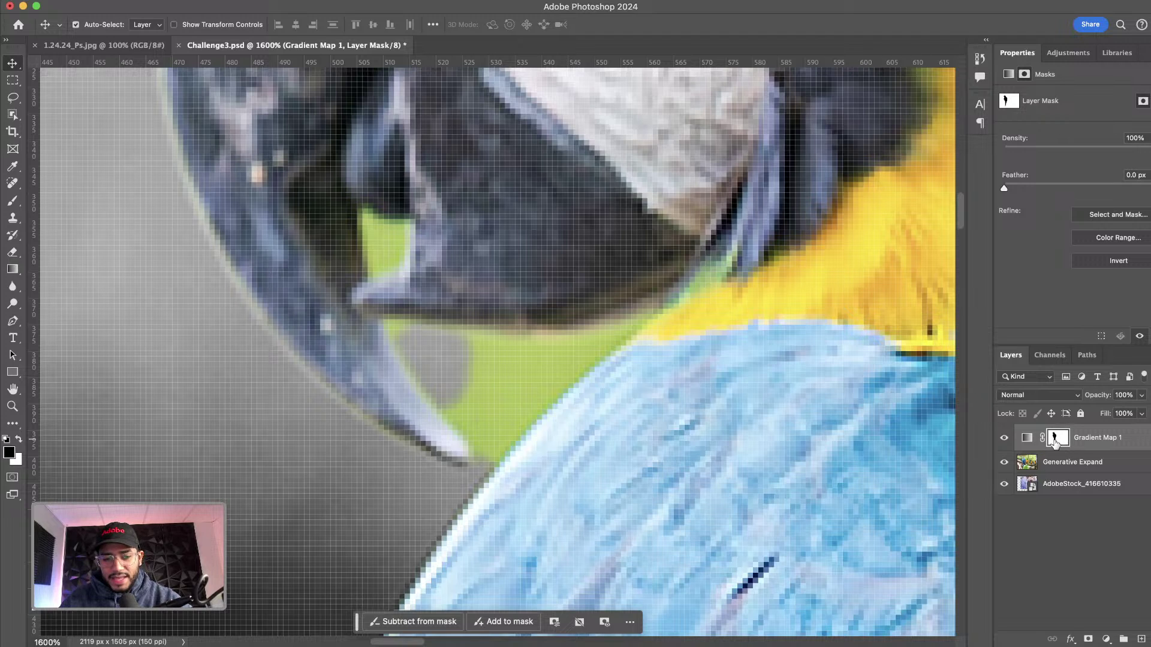
Step: Paint white with a small soft brush on the Gradient Map 1 mask over the green gap beneath the parrot's beak
{"action": "key", "text": "b"}
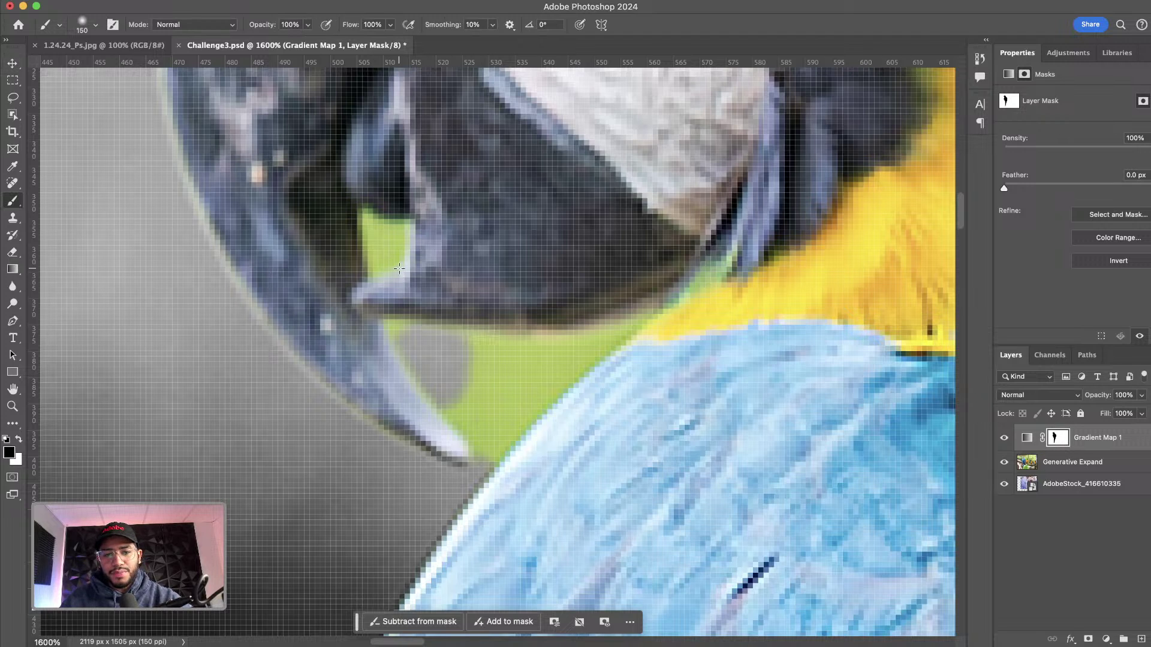
{"action": "key", "text": "bracketleft"}
{"action": "key", "text": "bracketleft"}
{"action": "key", "text": "bracketleft"}
{"action": "key", "text": "bracketleft"}
{"action": "key", "text": "bracketleft"}
{"action": "key", "text": "bracketleft"}
{"action": "key", "text": "bracketleft"}
{"action": "key", "text": "bracketleft"}
{"action": "key", "text": "bracketleft"}
{"action": "key", "text": "bracketleft"}
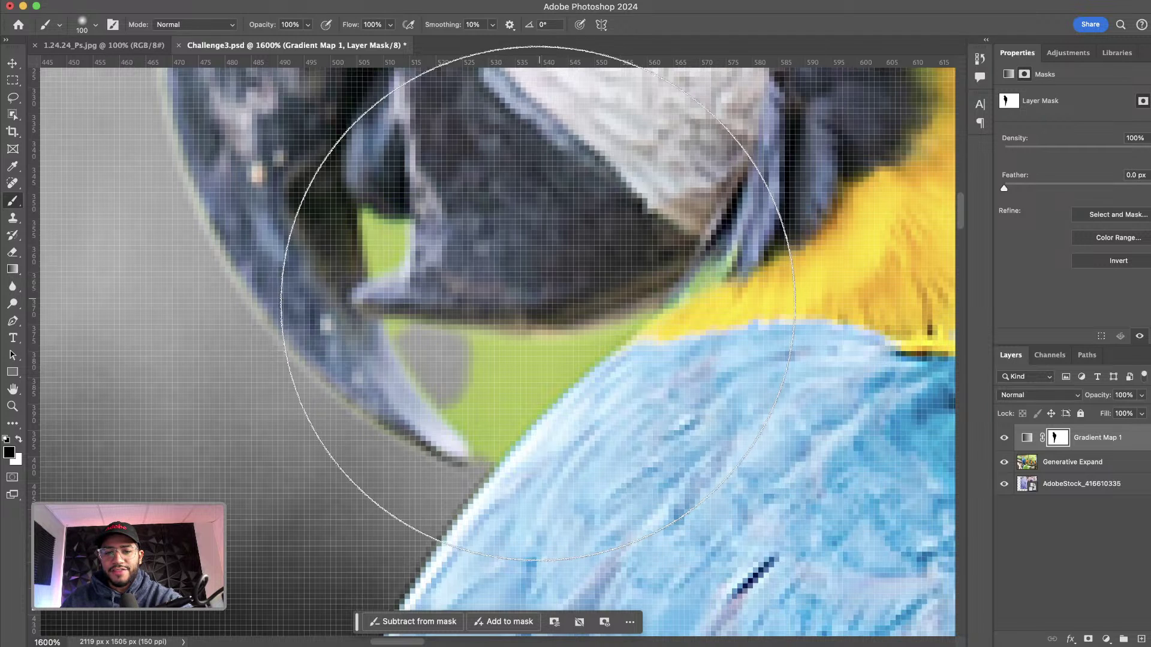
{"action": "key", "text": "bracketleft"}
{"action": "key", "text": "bracketleft"}
{"action": "key", "text": "bracketleft"}
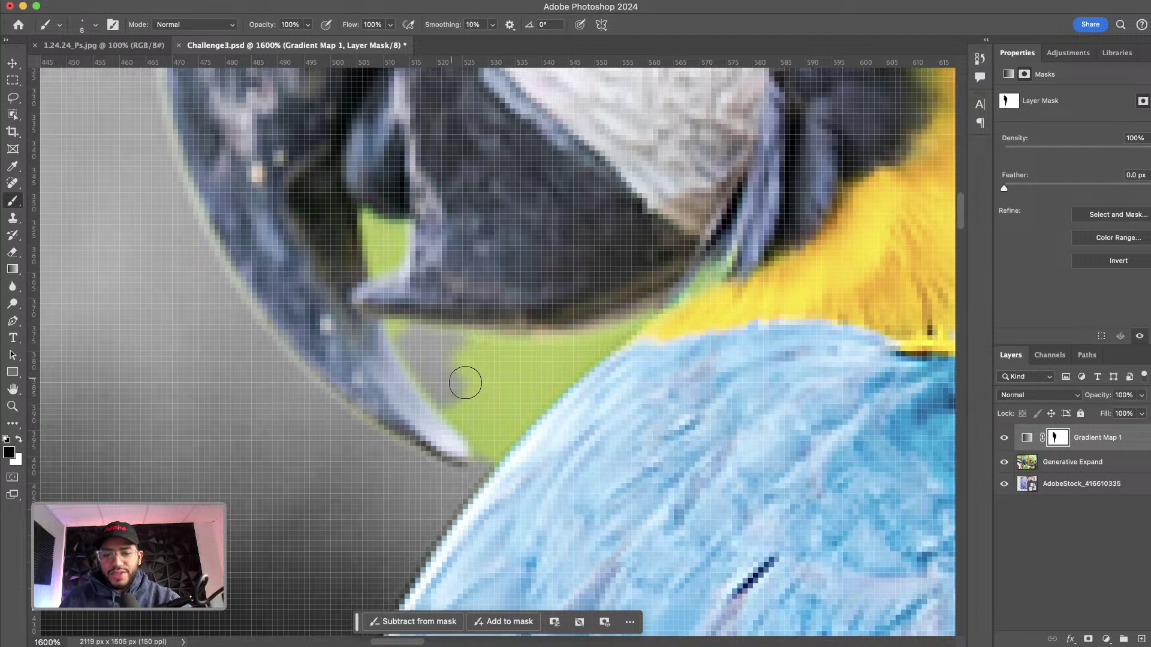
{"action": "key", "text": "x"}
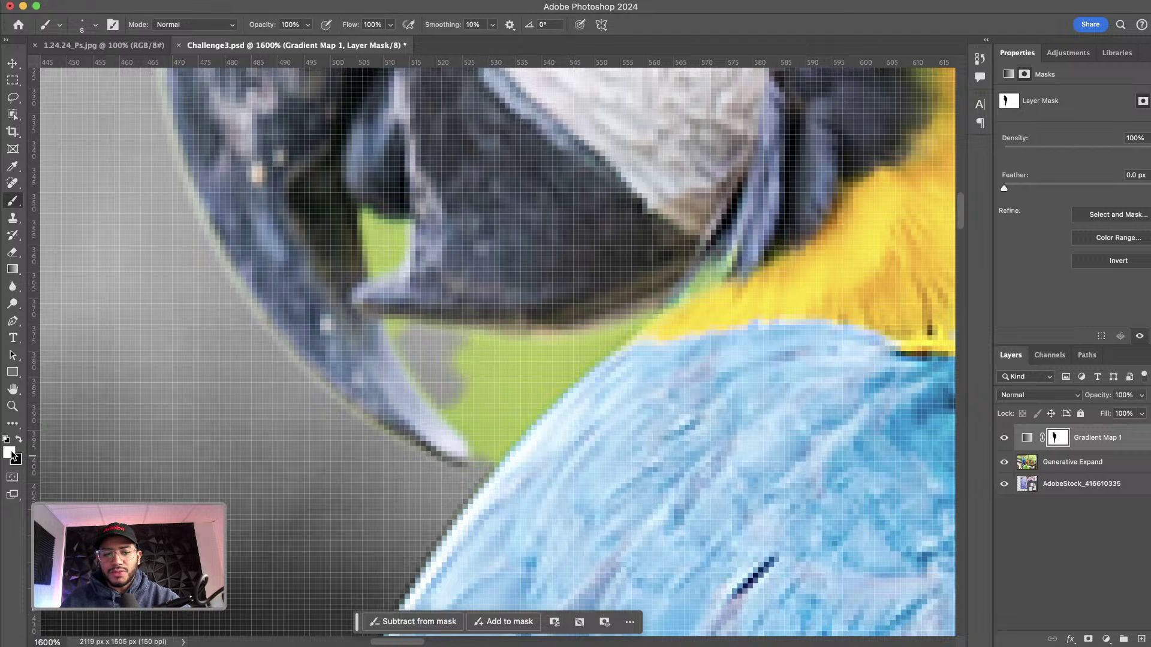
{"action": "mouse_move", "coordinate": [467, 368]}
{"action": "left_mouse_down"}
{"action": "mouse_move", "coordinate": [438, 347]}
{"action": "mouse_move", "coordinate": [544, 352]}
{"action": "mouse_move", "coordinate": [486, 370]}
{"action": "mouse_move", "coordinate": [493, 400]}
{"action": "mouse_move", "coordinate": [462, 391]}
{"action": "mouse_move", "coordinate": [477, 410]}
{"action": "mouse_move", "coordinate": [453, 394]}
{"action": "mouse_move", "coordinate": [488, 432]}
{"action": "mouse_move", "coordinate": [552, 359]}
{"action": "mouse_move", "coordinate": [515, 381]}
{"action": "mouse_move", "coordinate": [519, 370]}
{"action": "mouse_move", "coordinate": [464, 356]}
{"action": "left_mouse_up"}
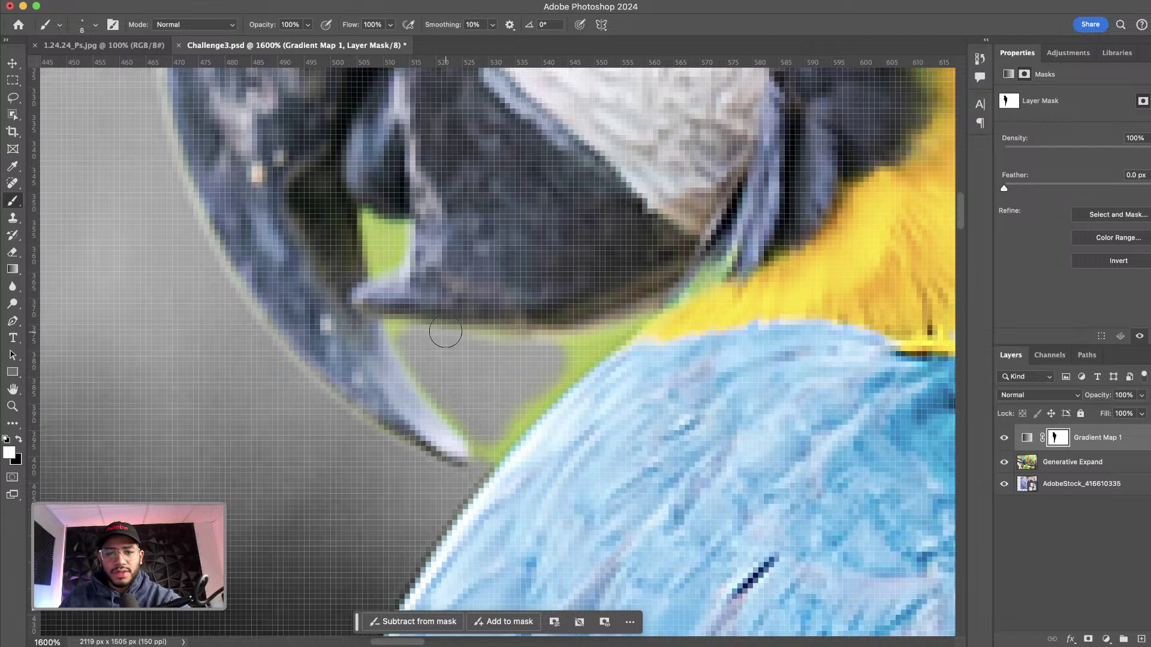
Step: Reduce the brush to 3 px and paint white over the small green opening between the upper and lower beak
{"action": "key", "text": "bracketleft"}
{"action": "key", "text": "bracketleft"}
{"action": "key", "text": "bracketleft"}
{"action": "key", "text": "bracketleft"}
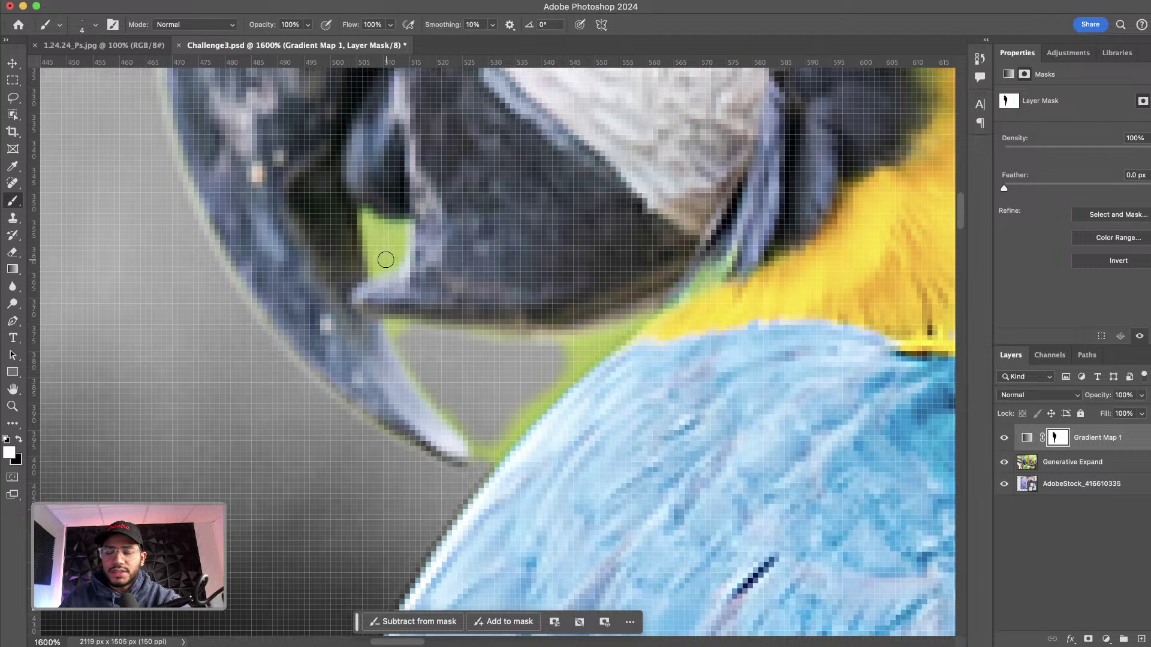
{"action": "key", "text": "bracketleft"}
{"action": "mouse_move", "coordinate": [385, 260]}
{"action": "left_mouse_down"}
{"action": "mouse_move", "coordinate": [401, 245]}
{"action": "mouse_move", "coordinate": [397, 229]}
{"action": "mouse_move", "coordinate": [364, 217]}
{"action": "mouse_move", "coordinate": [368, 271]}
{"action": "mouse_move", "coordinate": [389, 262]}
{"action": "mouse_move", "coordinate": [379, 253]}
{"action": "left_mouse_up"}
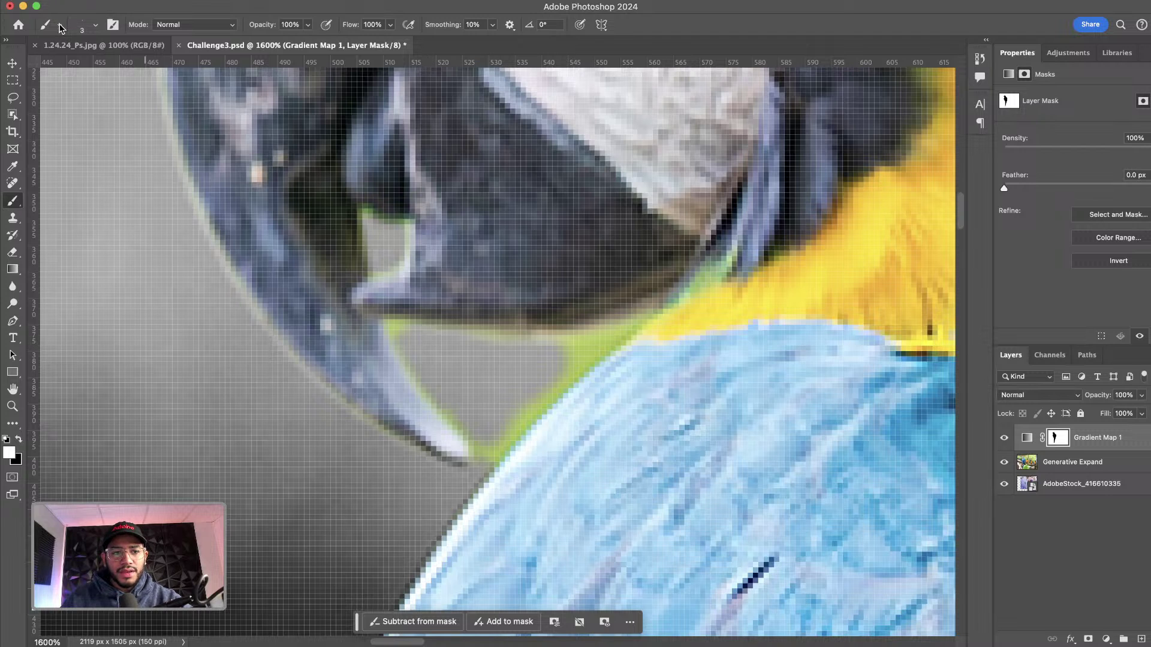
Step: Raise the brush hardness to 71% and return it to 0%
{"action": "left_click", "coordinate": [95, 25]}
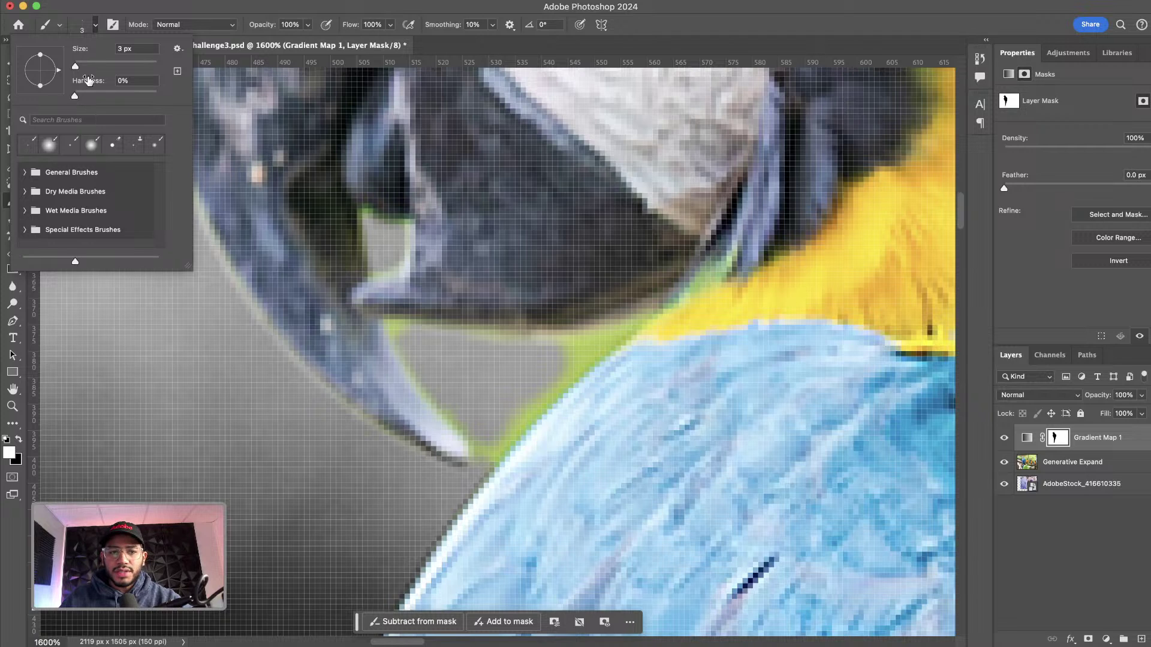
{"action": "left_click_drag", "start_coordinate": [75, 96], "coordinate": [126, 96]}
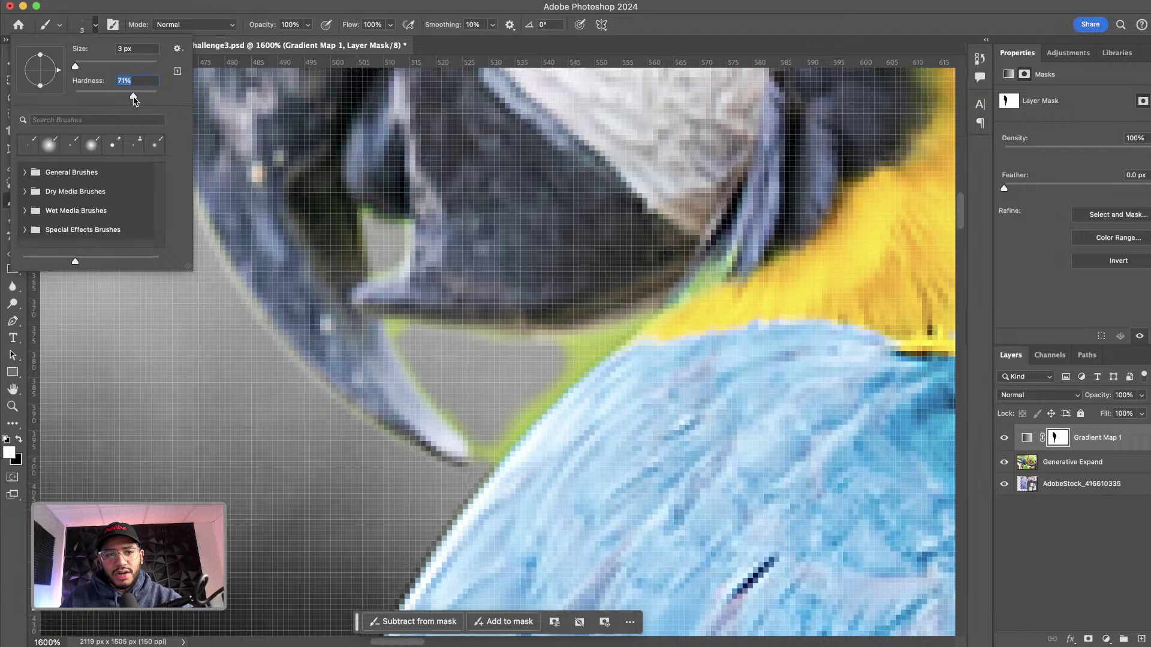
{"action": "left_click_drag", "start_coordinate": [133, 98], "coordinate": [52, 98]}
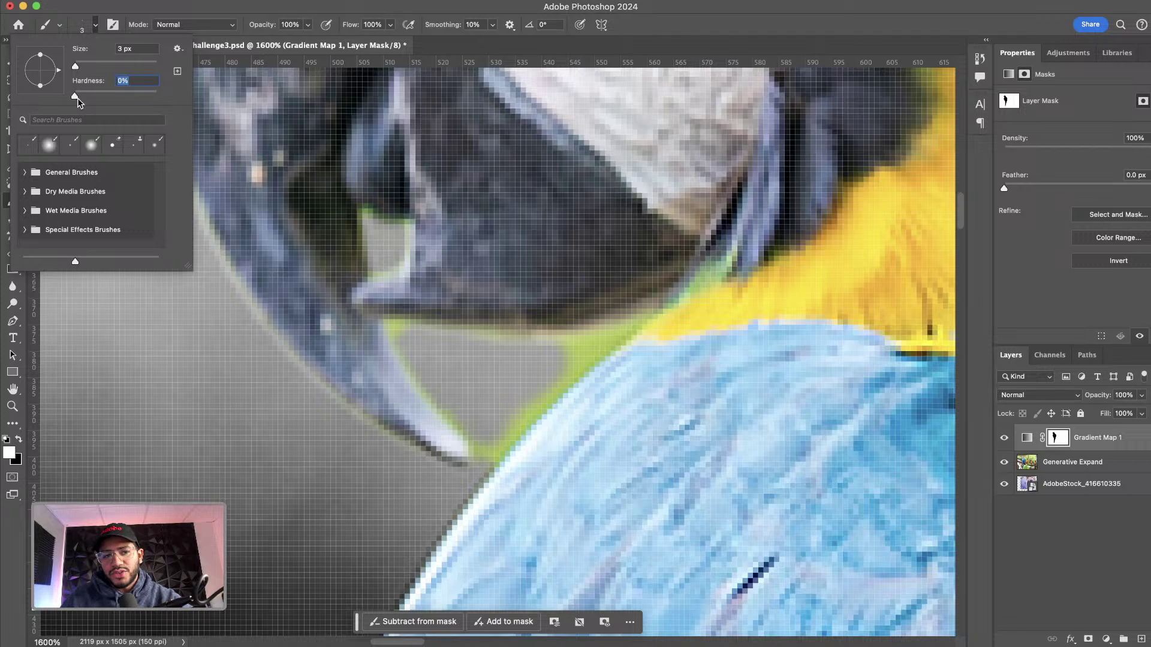
{"action": "left_click", "coordinate": [521, 362]}
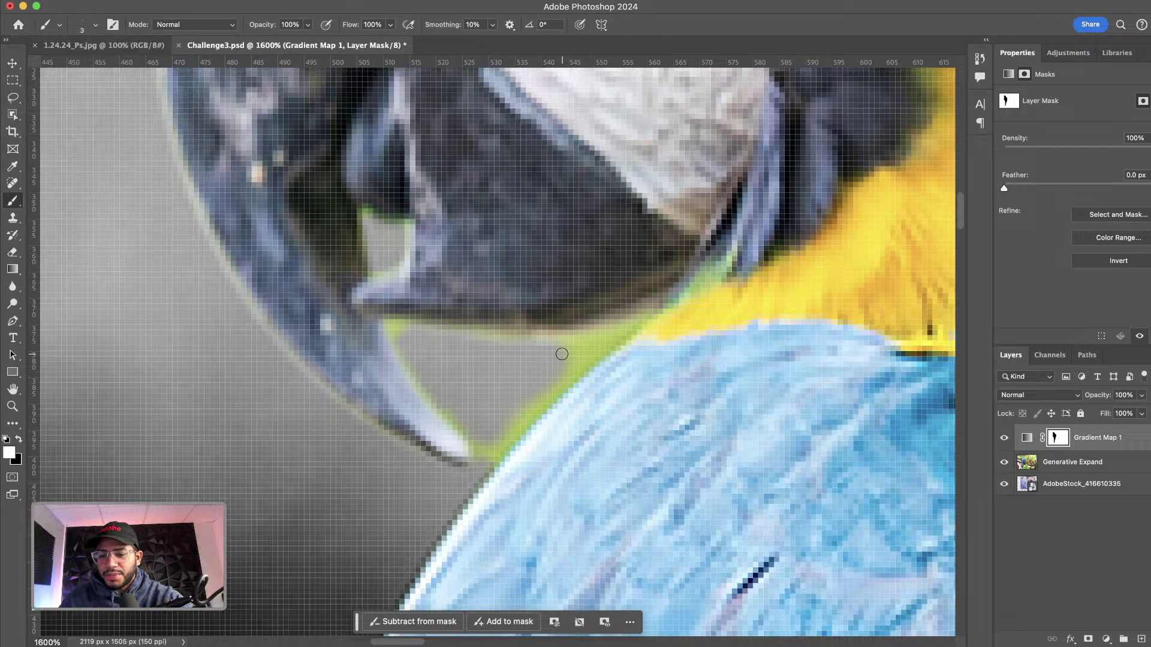
Step: Paint white on the mask along the lower beak and the inner edge of the hooked tip, reducing the brush to 2 px for the edges
{"action": "key", "text": "bracketright"}
{"action": "key", "text": "bracketright"}
{"action": "key", "text": "bracketright"}
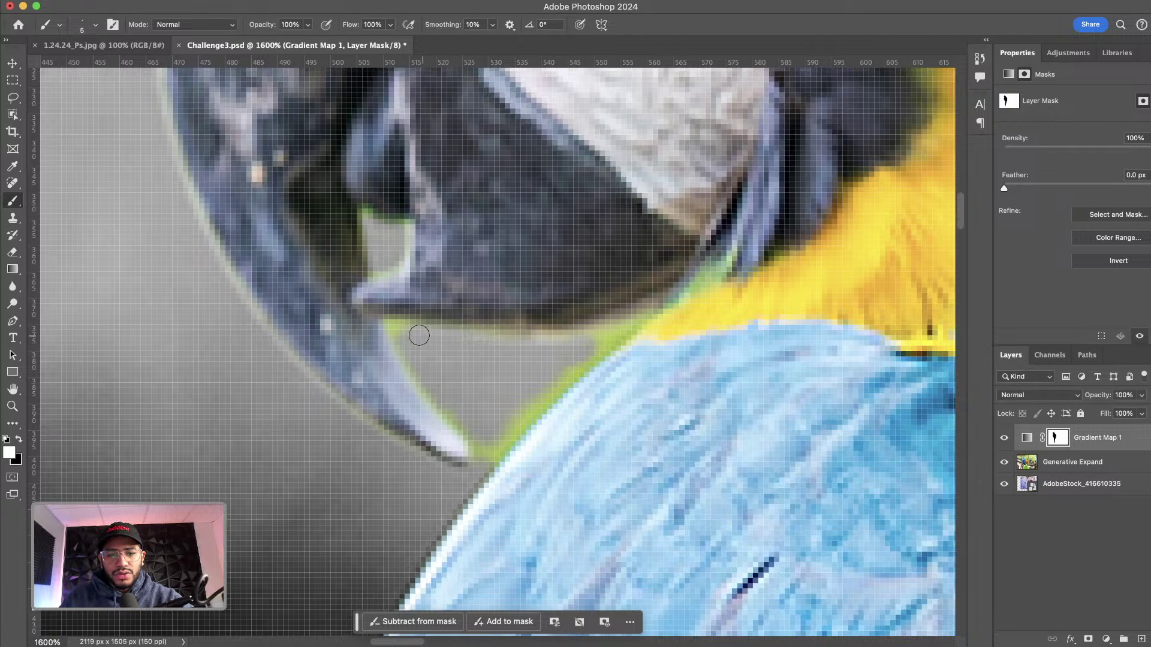
{"action": "key", "text": "bracketleft"}
{"action": "key", "text": "bracketleft"}
{"action": "key", "text": "bracketleft"}
{"action": "key", "text": "bracketleft"}
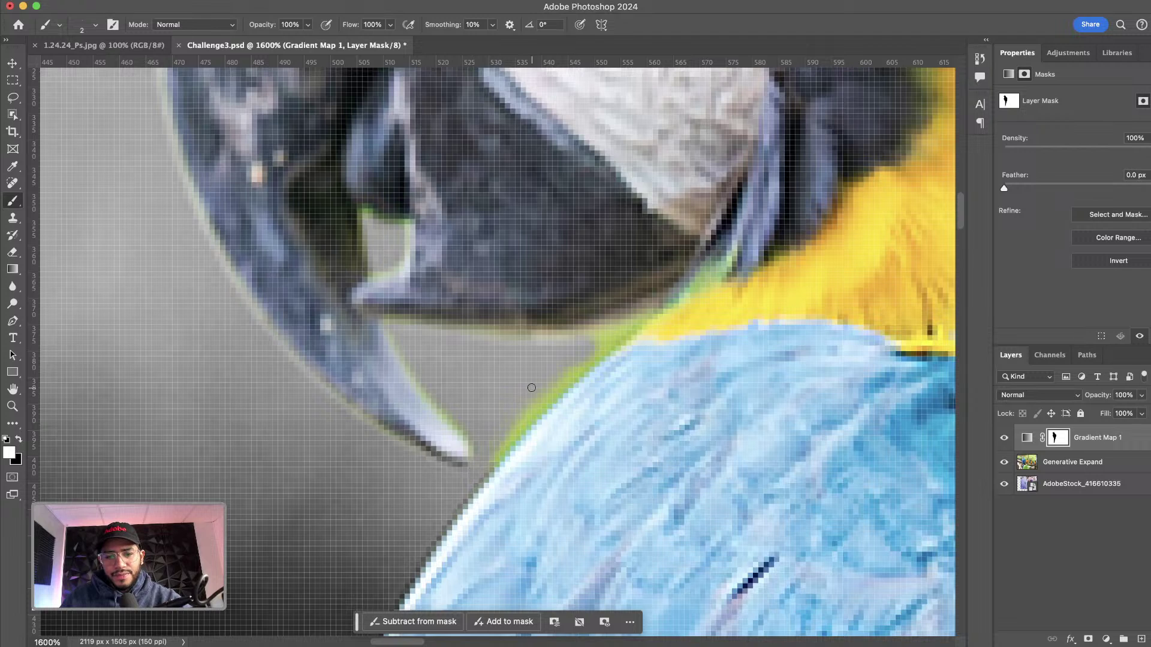
Step: Paint white over the green fringe along the blue shoulder and into the narrow corner where the beak meets the neck
{"action": "key", "text": "bracketright"}
{"action": "key", "text": "bracketright"}
{"action": "key", "text": "bracketright"}
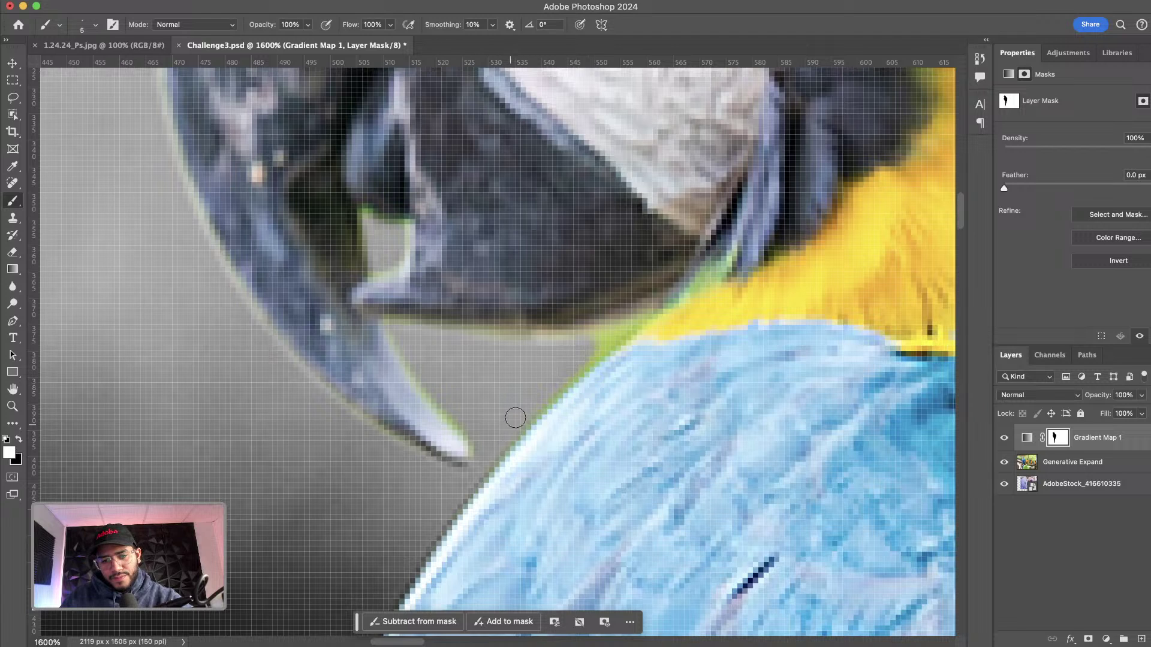
{"action": "key", "text": "bracketleft"}
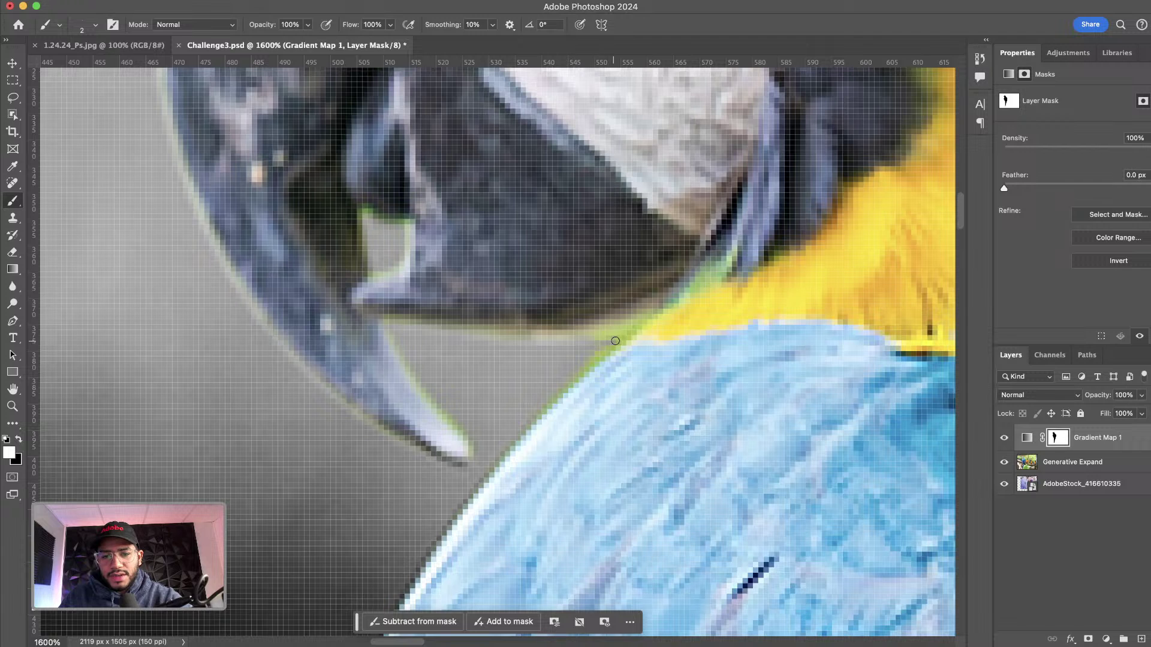
{"action": "left_click_drag", "start_coordinate": [608, 344], "coordinate": [587, 360]}
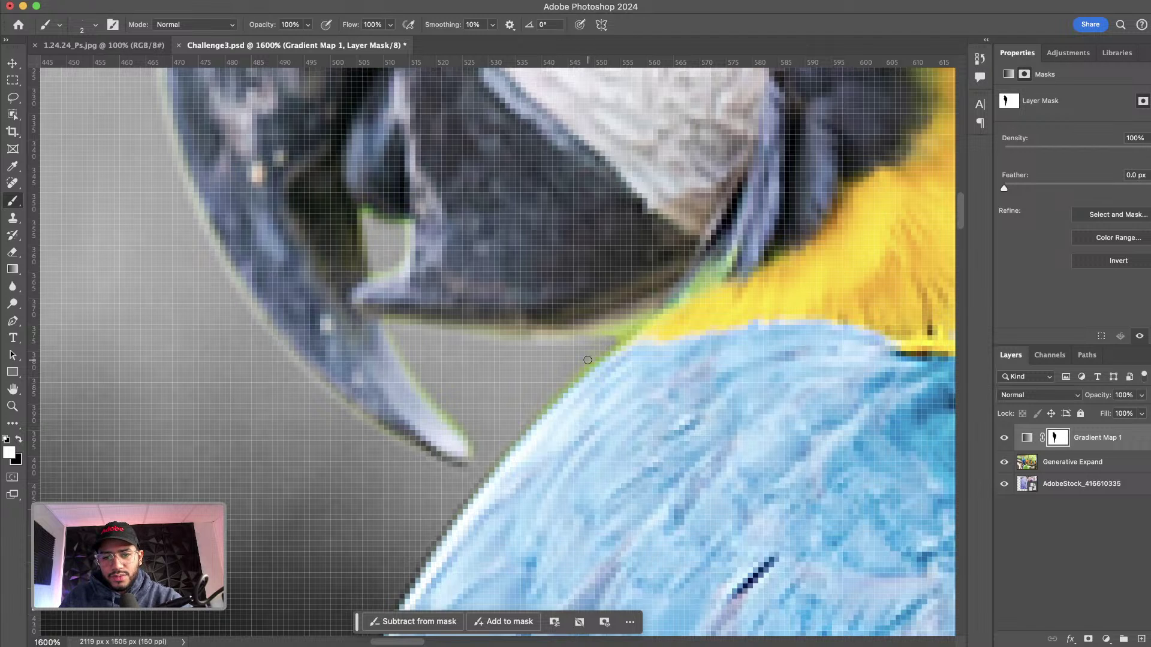
Step: Paint white over the remaining green fringe in the beak opening and along the tip of the upper beak
{"action": "scroll", "coordinate": [429, 323], "scroll_direction": "down", "scroll_amount": 5}
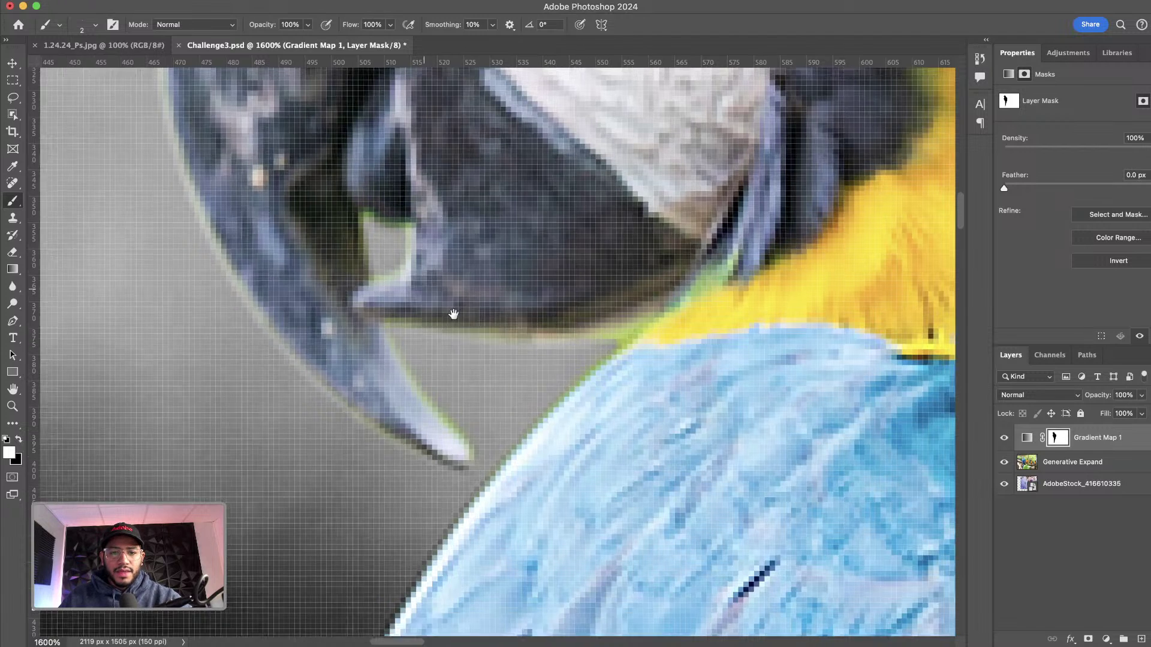
{"action": "scroll", "coordinate": [450, 313], "scroll_direction": "up", "scroll_amount": 5}
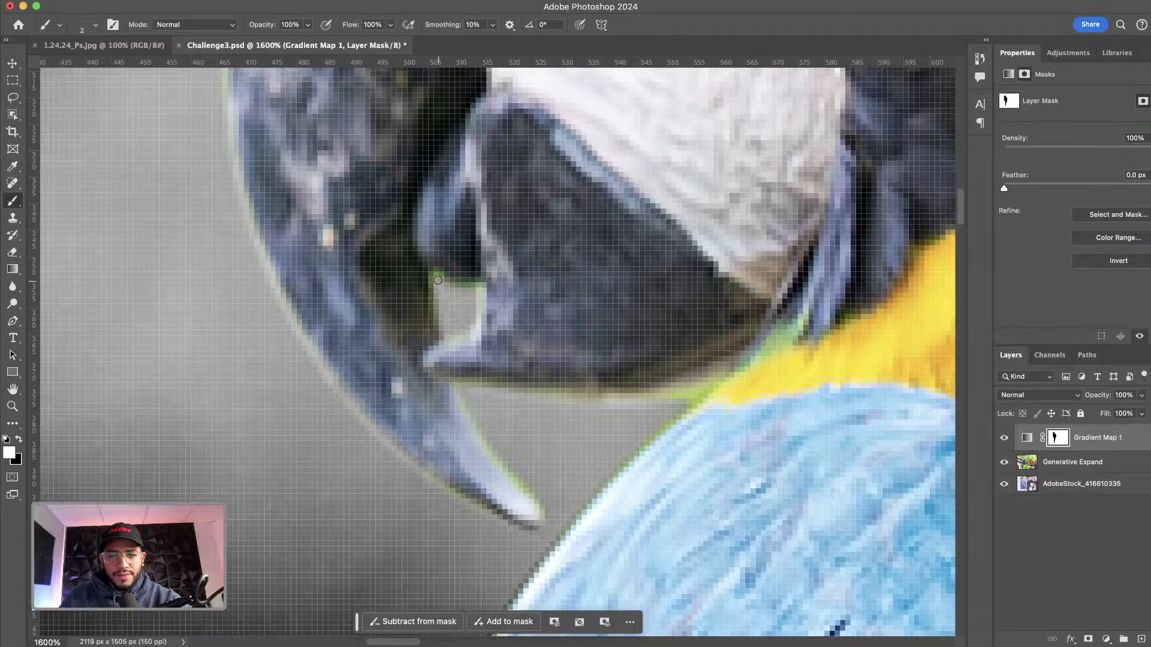
{"action": "left_click_drag", "start_coordinate": [447, 283], "coordinate": [474, 291]}
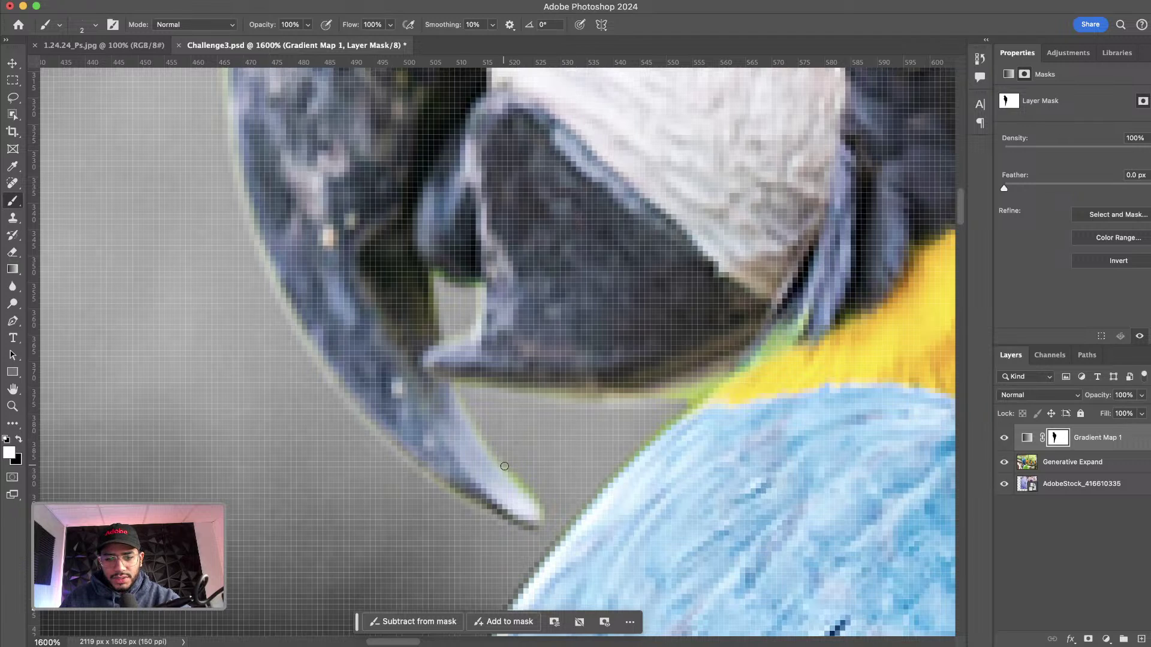
{"action": "left_click_drag", "start_coordinate": [504, 467], "coordinate": [546, 506]}
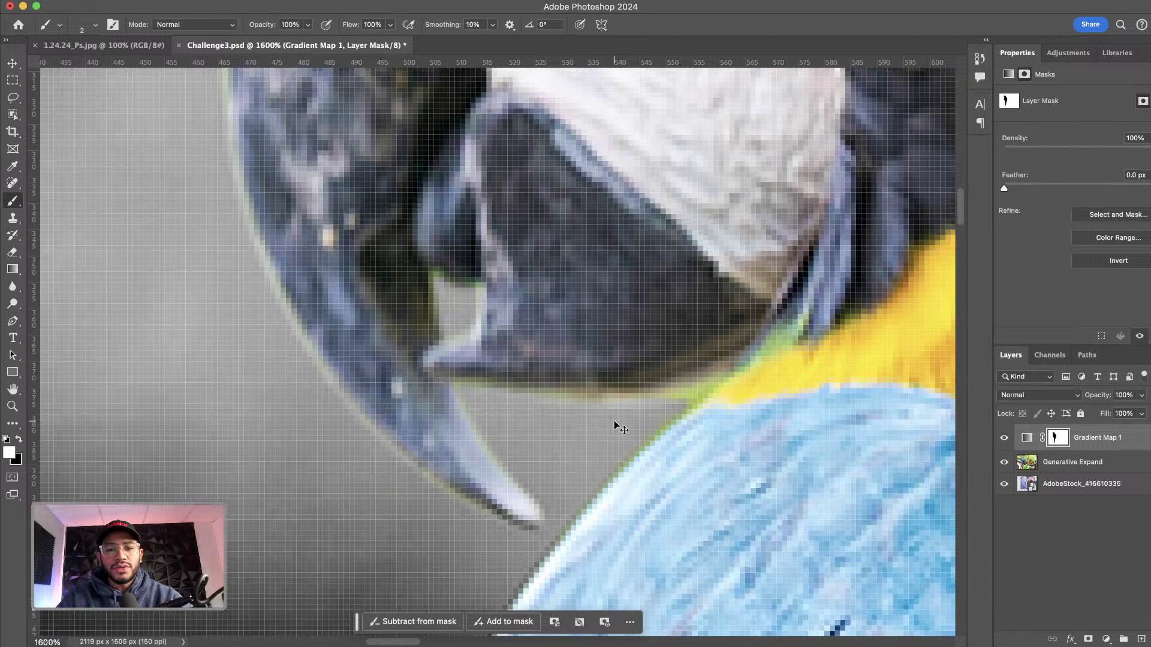
Step: Review the refined parrot mask close up and across the whole image, and switch to the Move tool
{"action": "key", "text": "super+minus"}
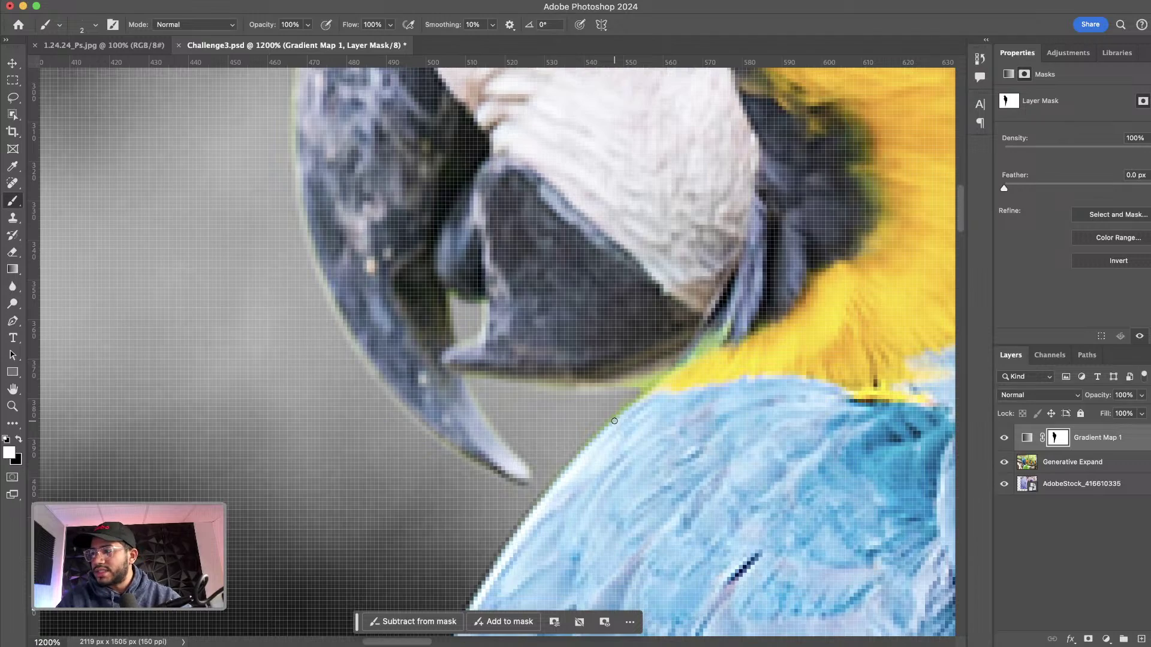
{"action": "key", "text": "super+minus"}
{"action": "key", "text": "super+minus"}
{"action": "key", "text": "super+minus"}
{"action": "key", "text": "super+minus"}
{"action": "key", "text": "super+minus"}
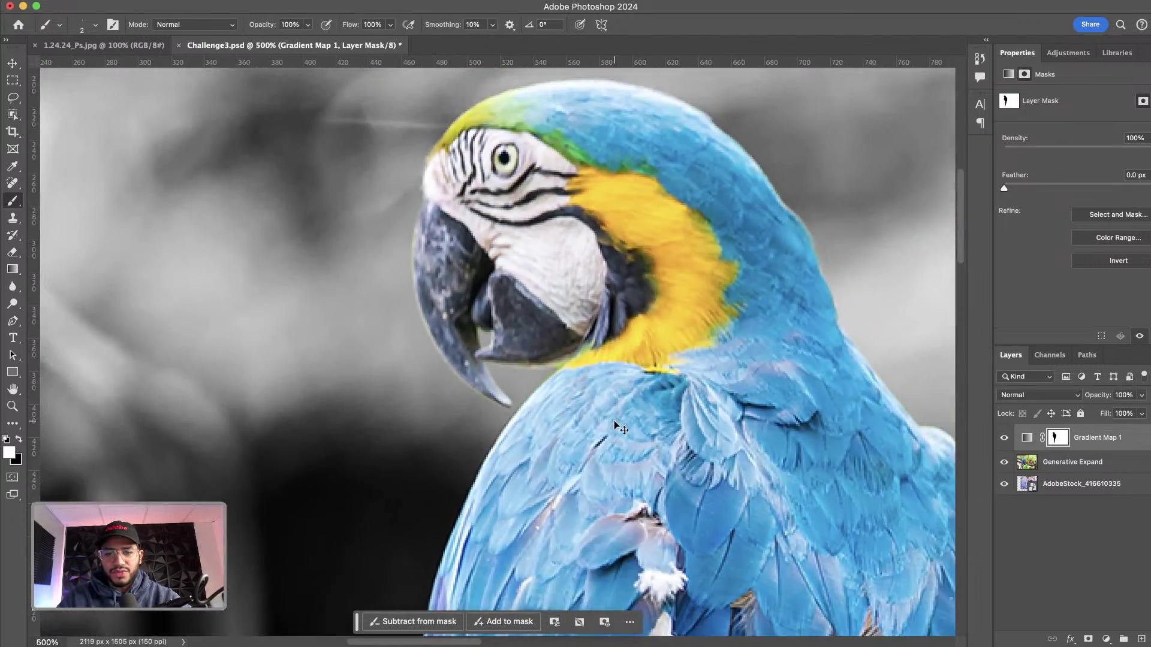
{"action": "key", "text": "super+minus"}
{"action": "key", "text": "super+minus"}
{"action": "key", "text": "super+minus"}
{"action": "key", "text": "super+minus"}
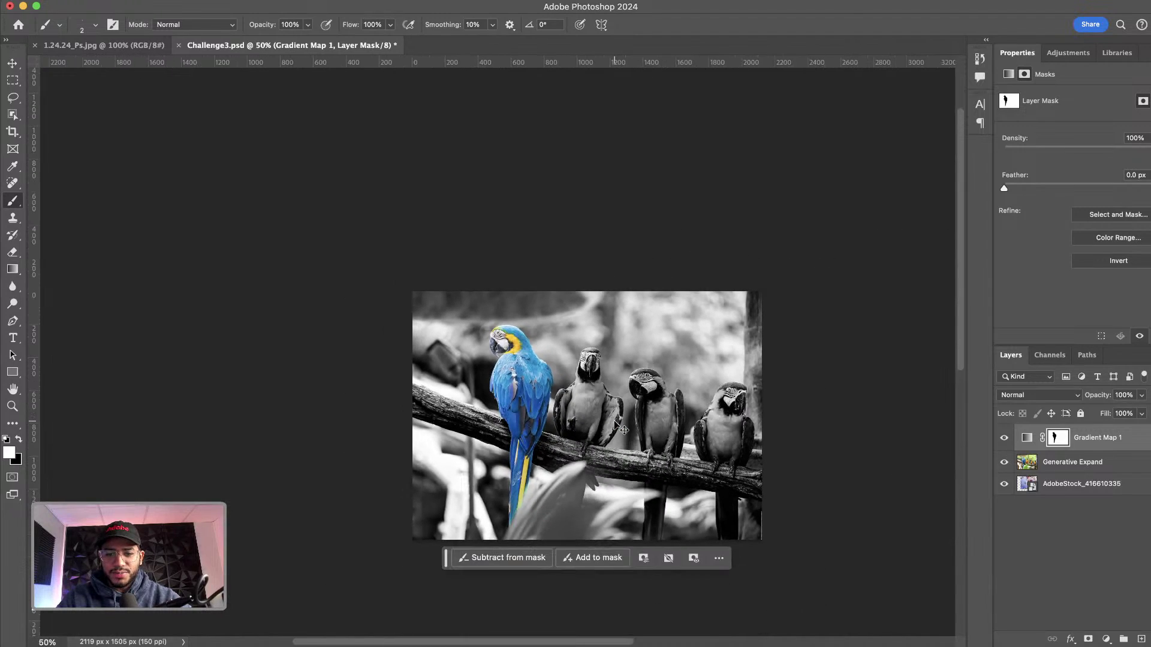
{"action": "key", "text": "super+plus"}
{"action": "key", "text": "super+minus"}
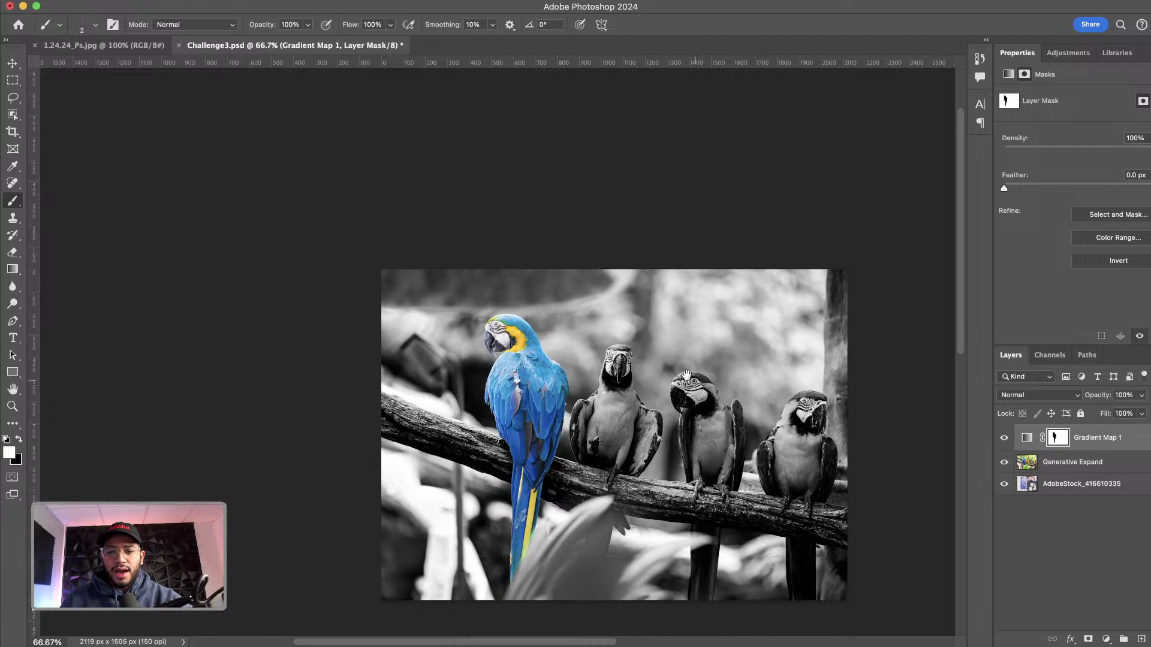
{"action": "left_click_drag", "start_coordinate": [712, 392], "coordinate": [644, 353]}
{"action": "key", "text": "super+plus"}
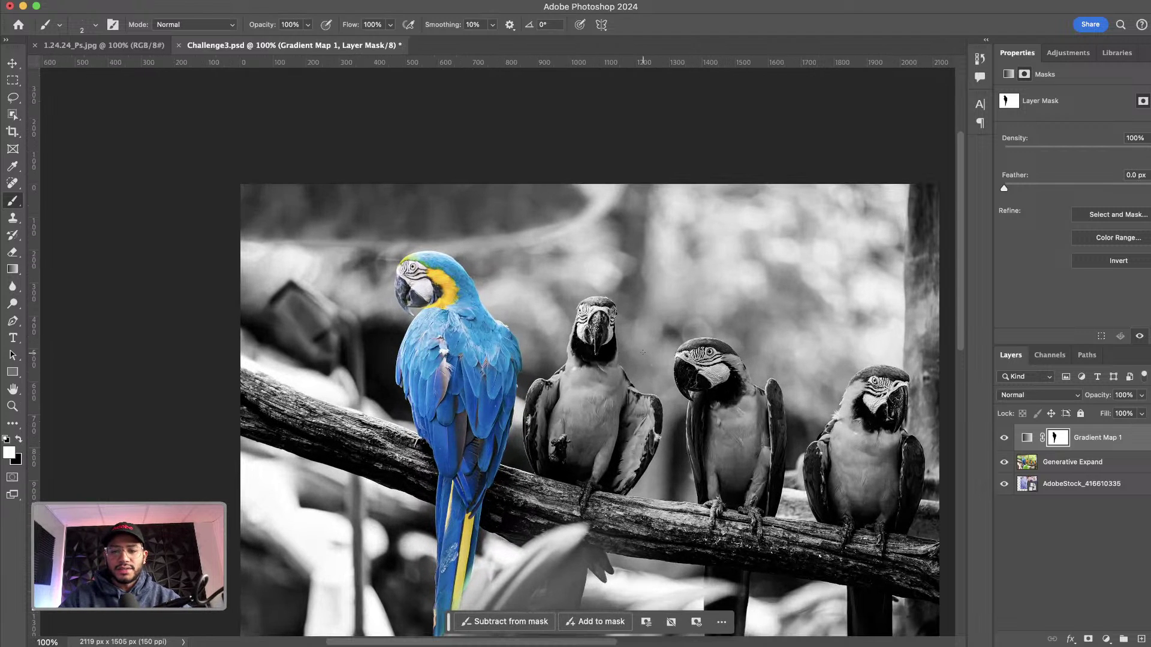
{"action": "key", "text": "super+minus"}
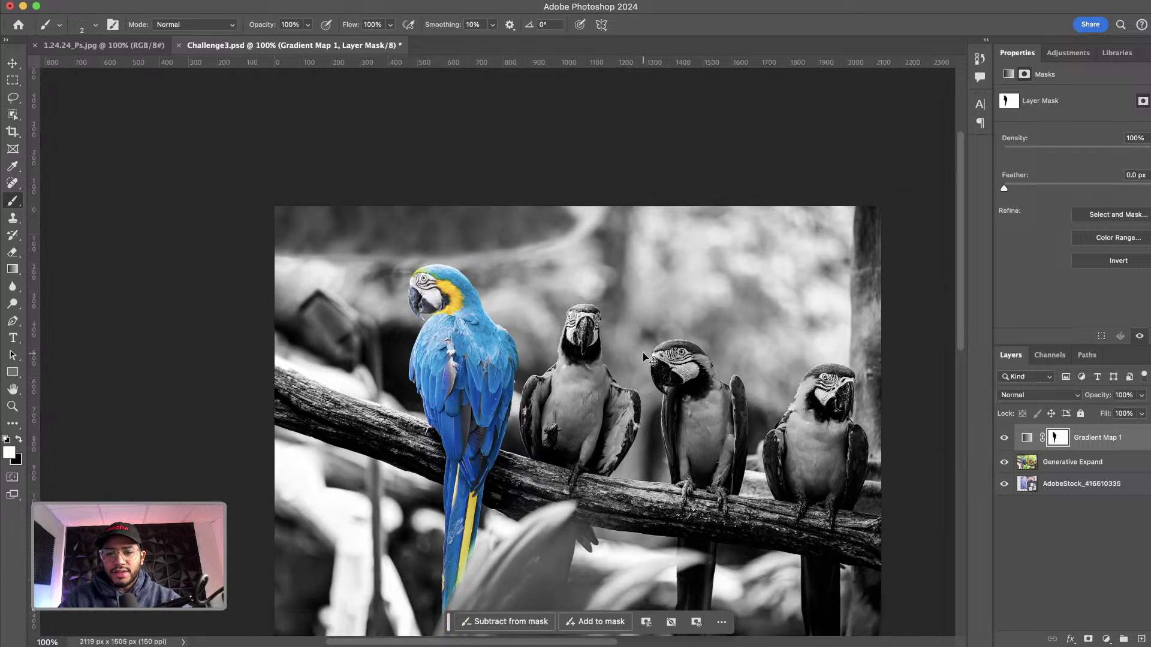
{"action": "scroll", "coordinate": [547, 367], "scroll_direction": "down", "scroll_amount": 3}
{"action": "scroll", "coordinate": [547, 368], "scroll_direction": "right", "scroll_amount": 2}
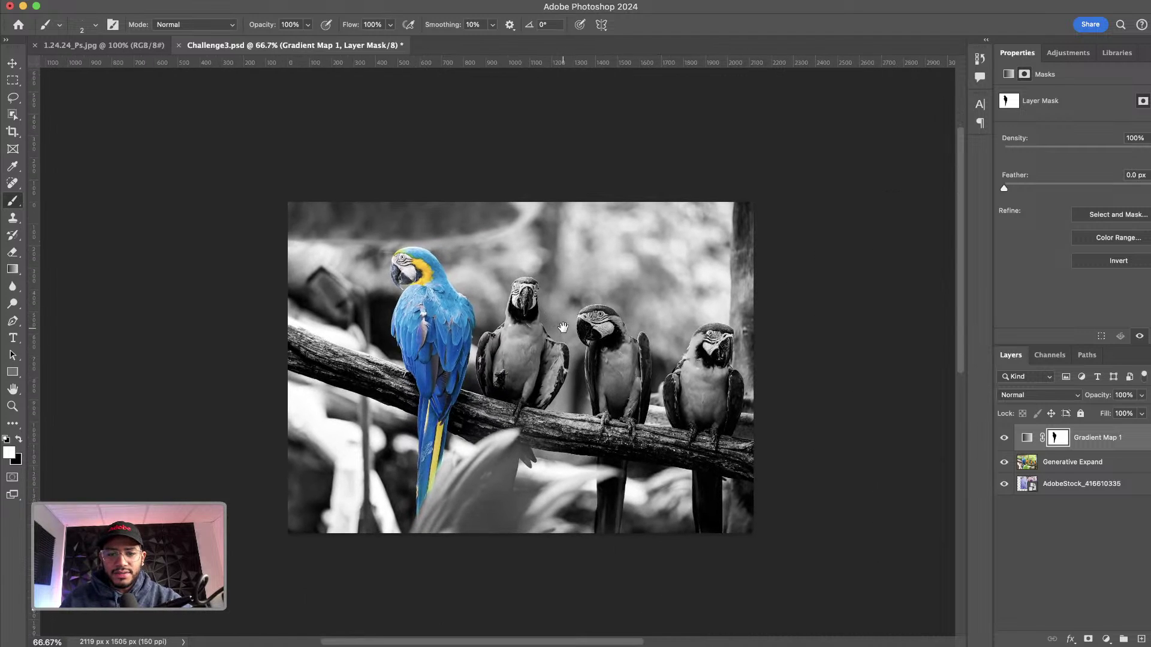
{"action": "key", "text": "super+plus"}
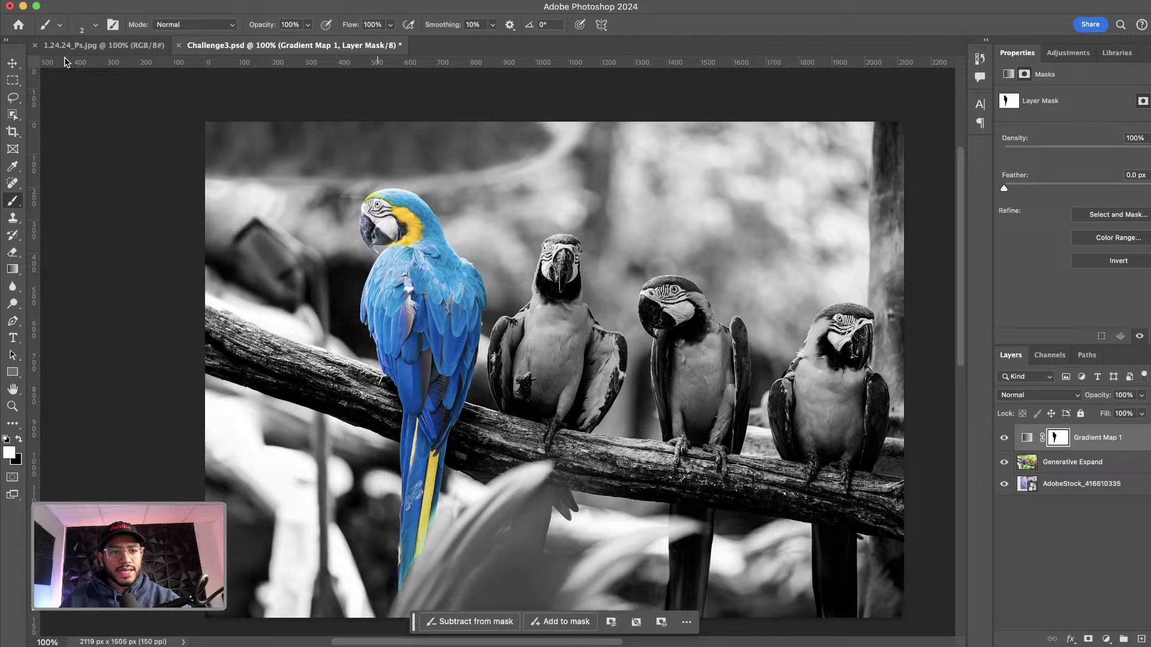
{"action": "left_click", "coordinate": [14, 64]}
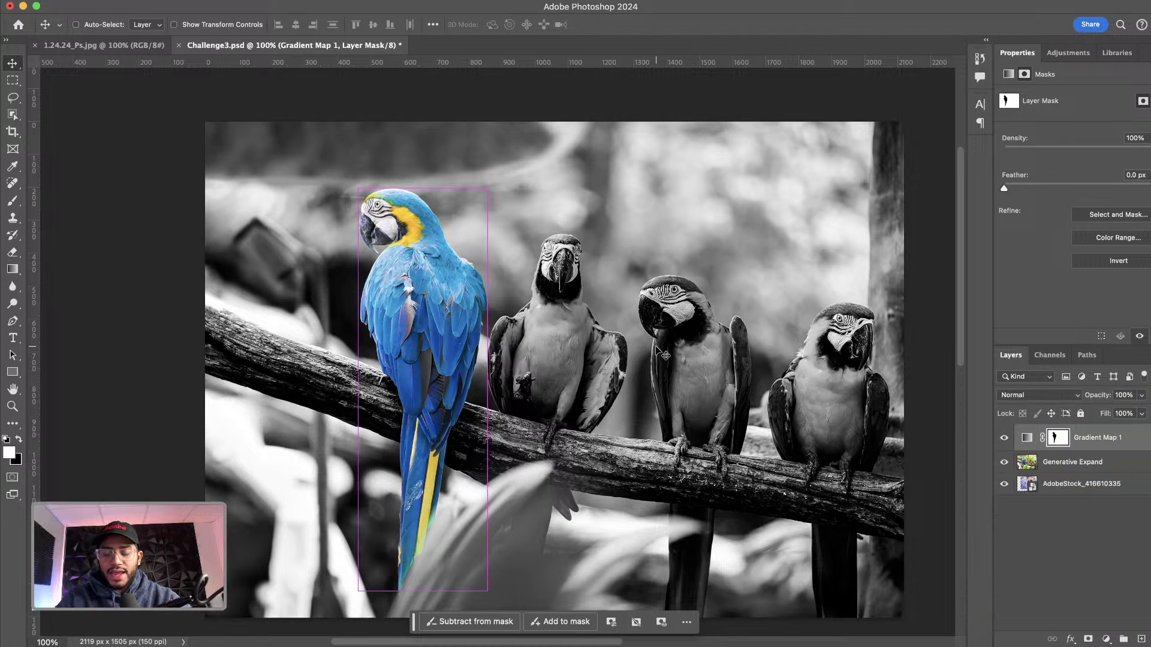
Step: Create a new layer named Grain with Gray color label and Overlay mode, filled with 50% gray
{"action": "key", "text": "super+shift+n"}
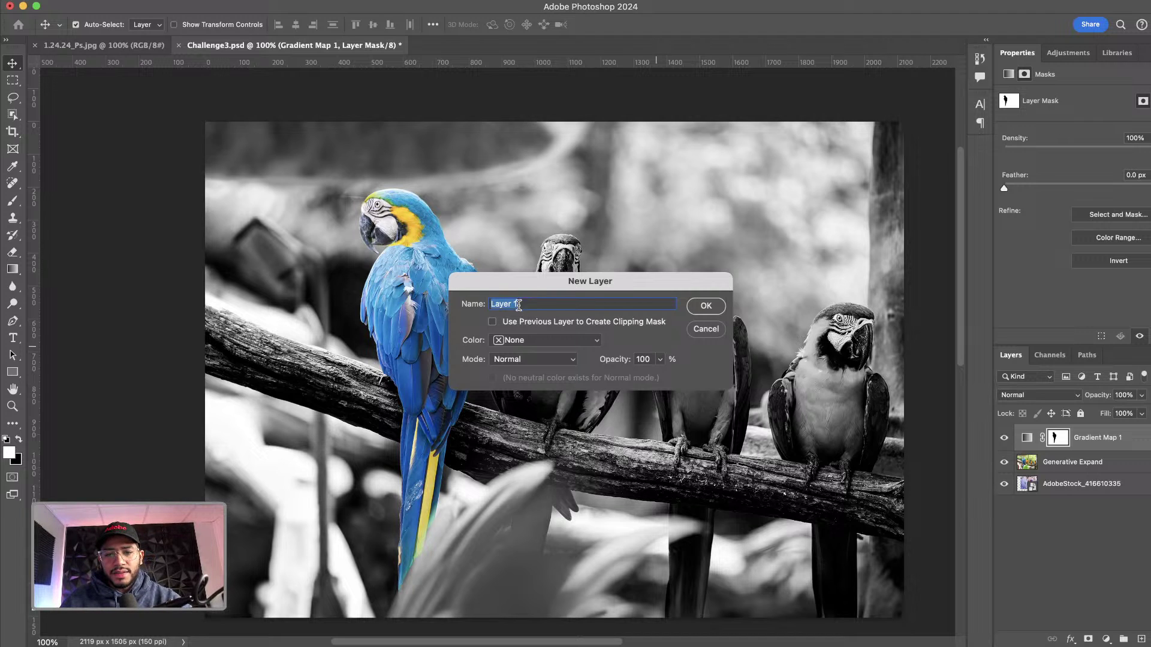
{"action": "left_click", "coordinate": [577, 340]}
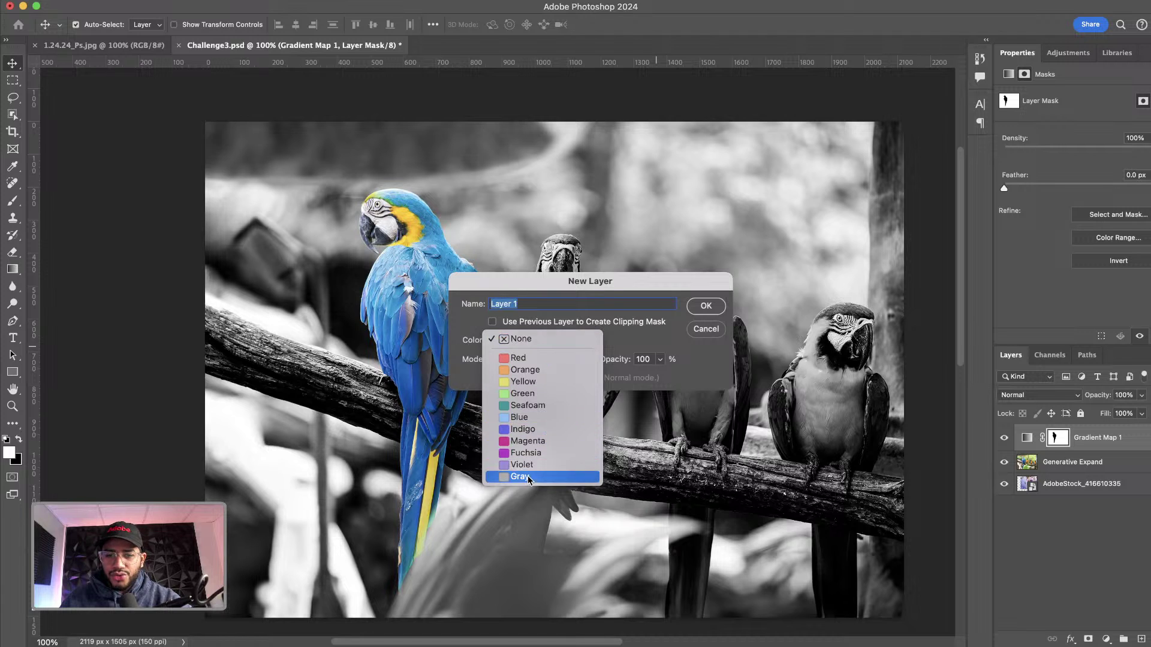
{"action": "left_click", "coordinate": [528, 477]}
{"action": "left_click", "coordinate": [572, 363]}
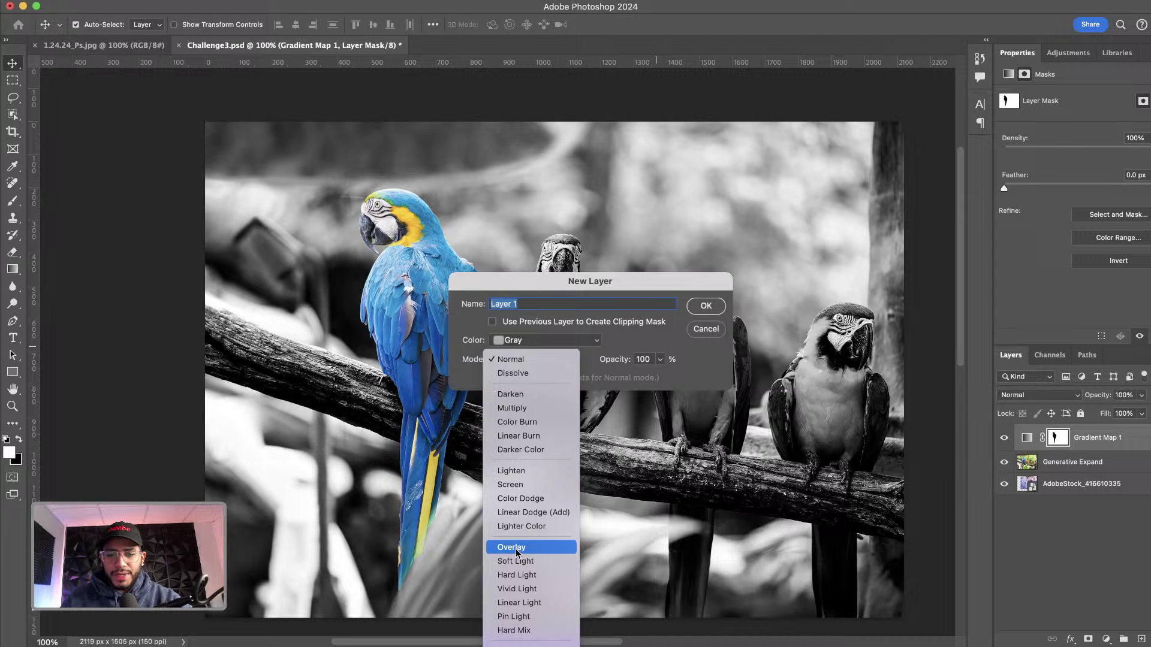
{"action": "left_click", "coordinate": [516, 547]}
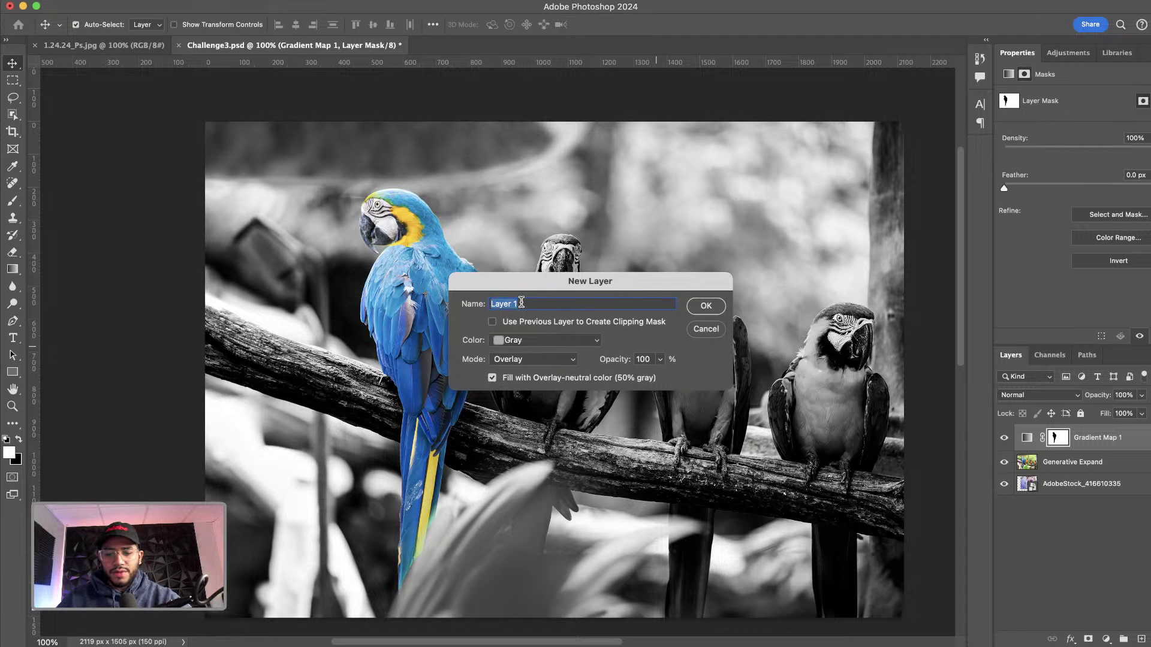
{"action": "type", "text": "Grain"}
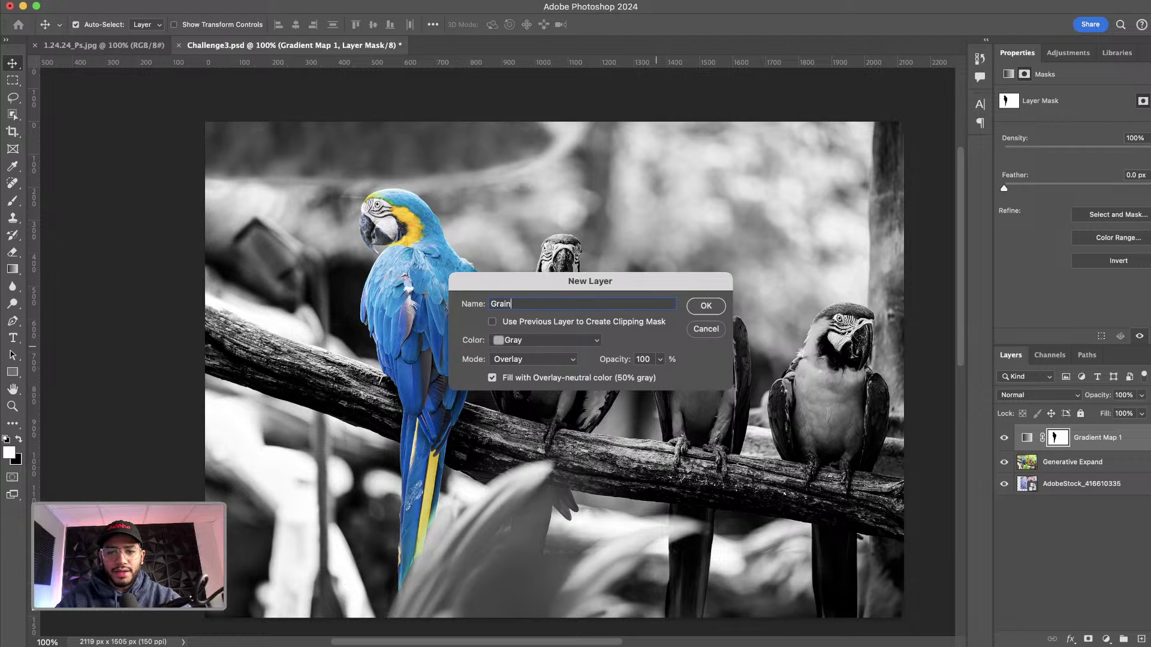
{"action": "left_click", "coordinate": [702, 307]}
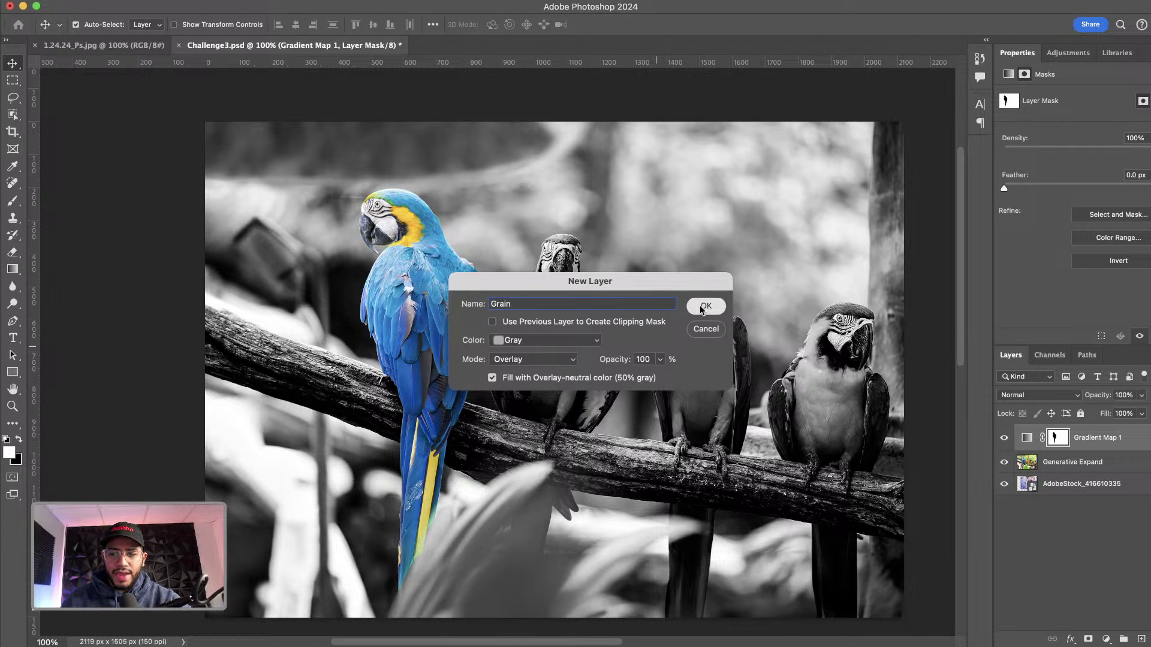
{"action": "left_click", "coordinate": [703, 307]}
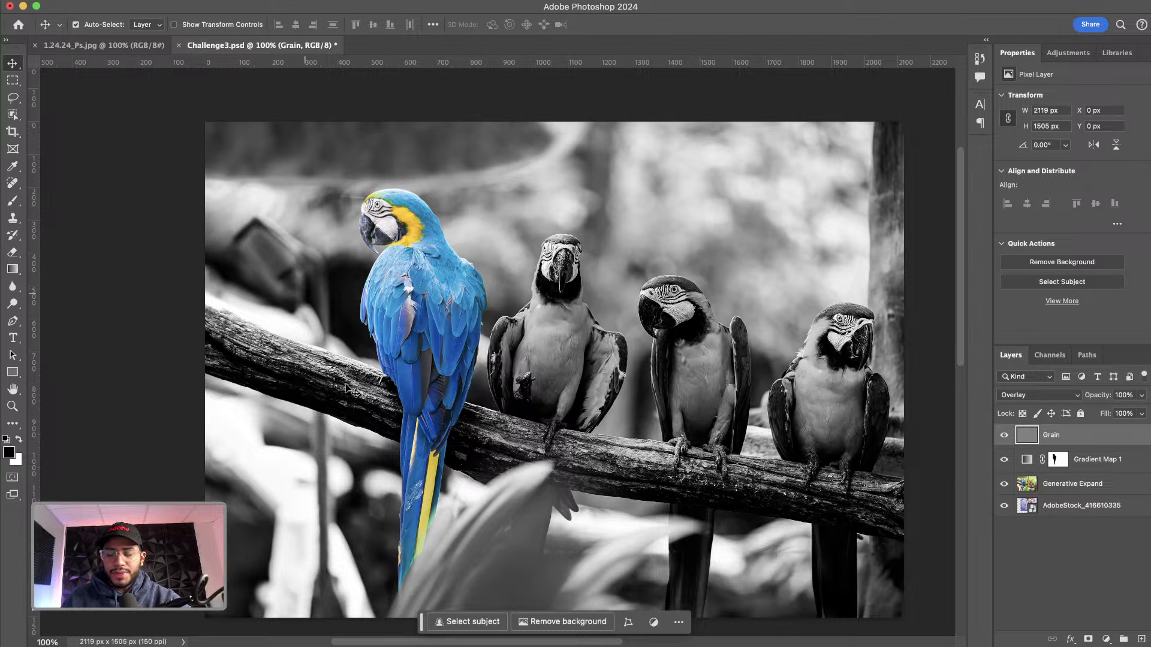
Step: Keep the Grain layer's blend mode at Overlay and convert the layer to a Smart Object
{"action": "left_click", "coordinate": [1037, 396]}
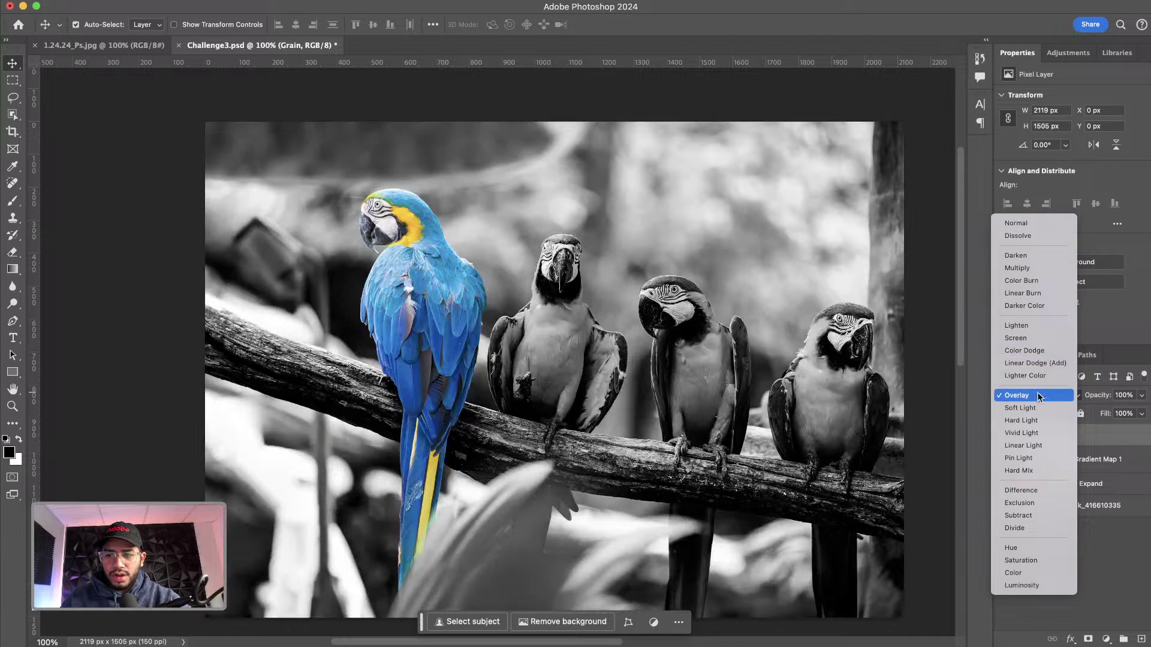
{"action": "left_click", "coordinate": [1030, 396]}
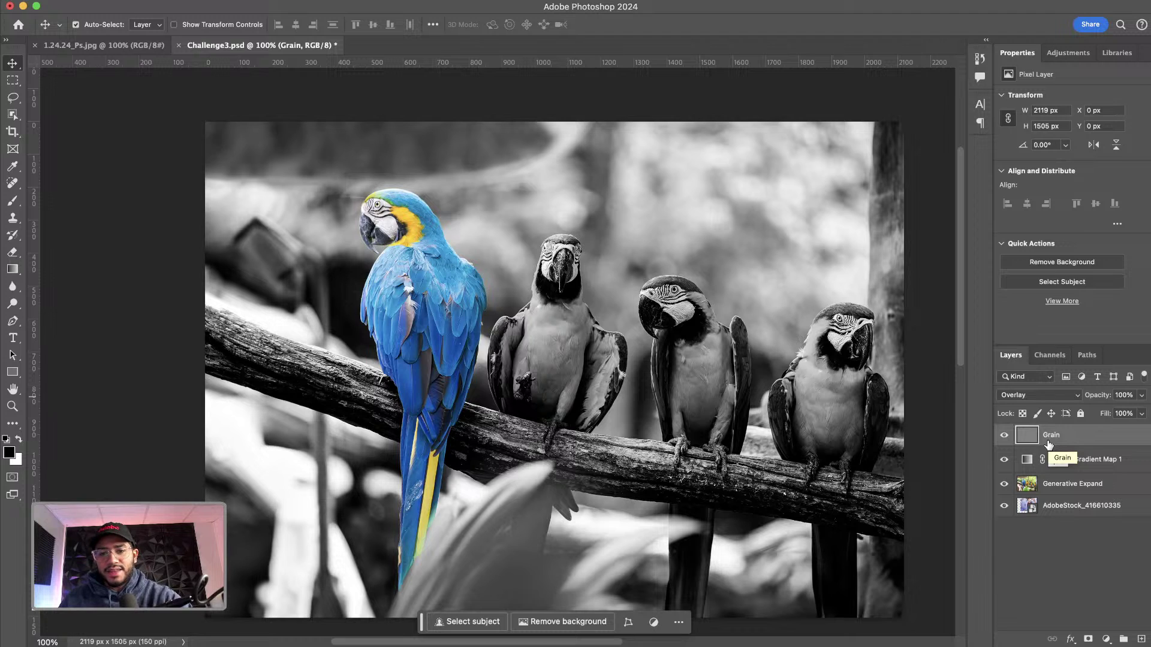
{"action": "right_click", "coordinate": [1079, 439]}
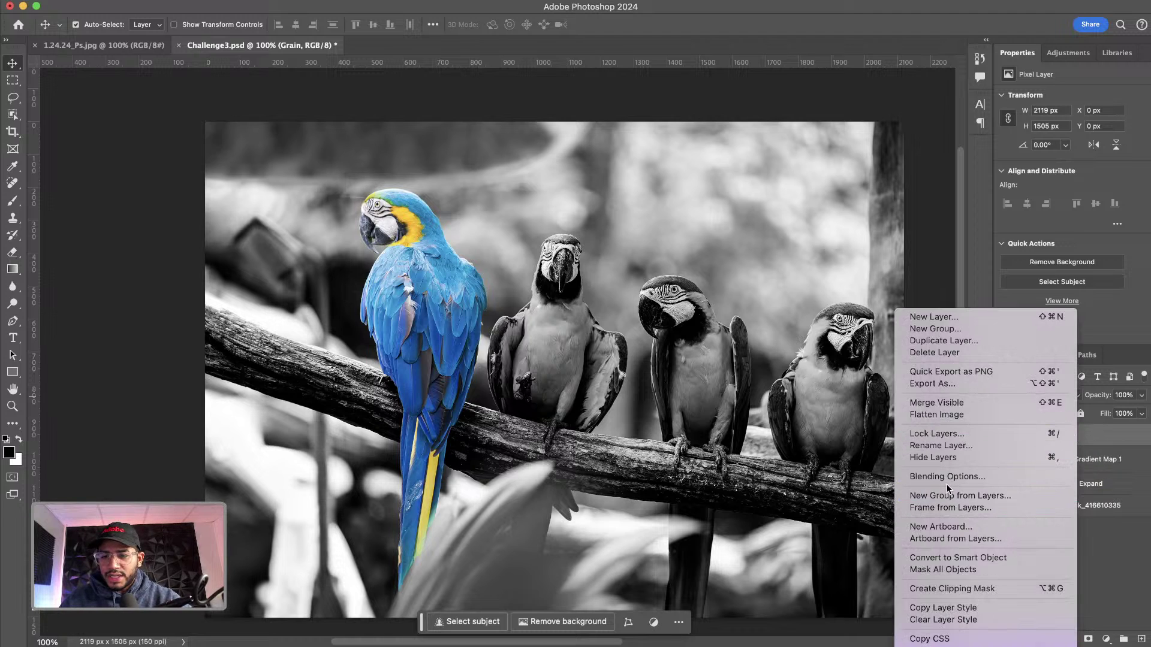
{"action": "left_click", "coordinate": [988, 557]}
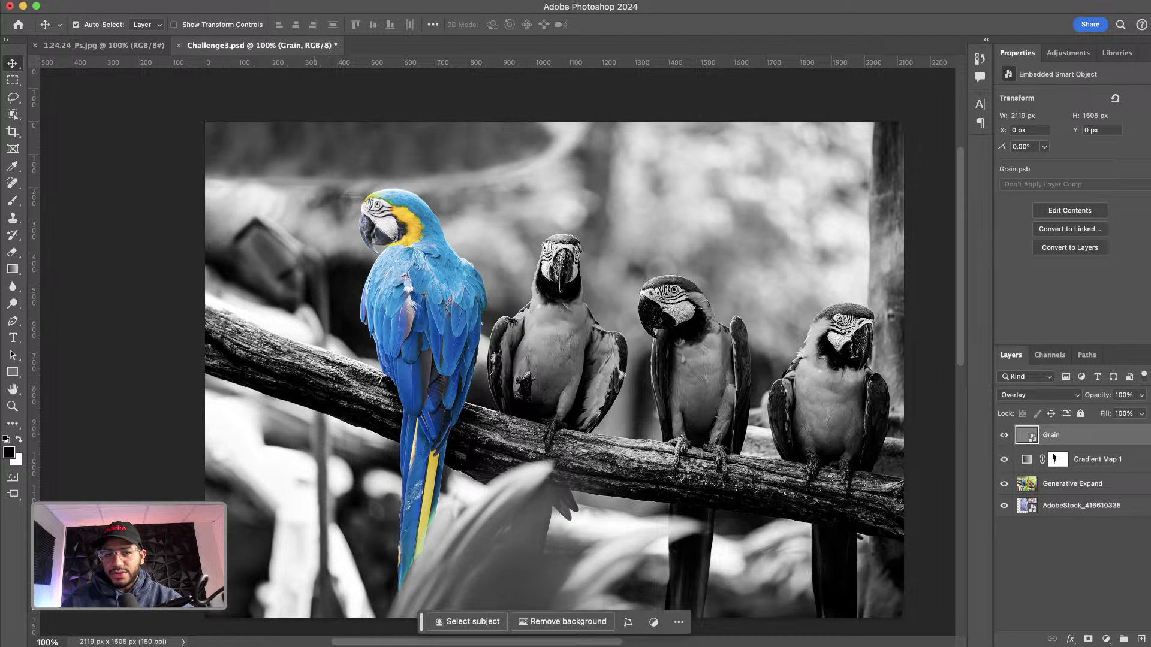
Step: Apply the Add Noise filter to the Grain layer with amount 6%, Uniform distribution and Monochromatic, checking it on the colored parrot
{"action": "left_click", "coordinate": [327, 0]}
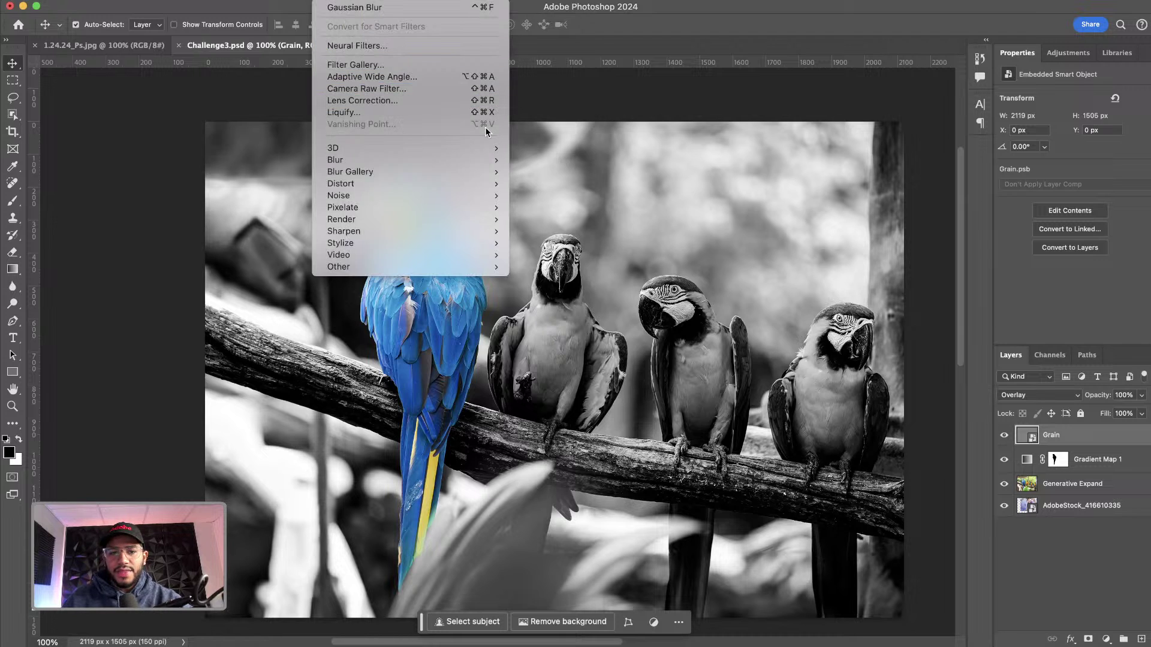
{"action": "mouse_move", "coordinate": [455, 195]}
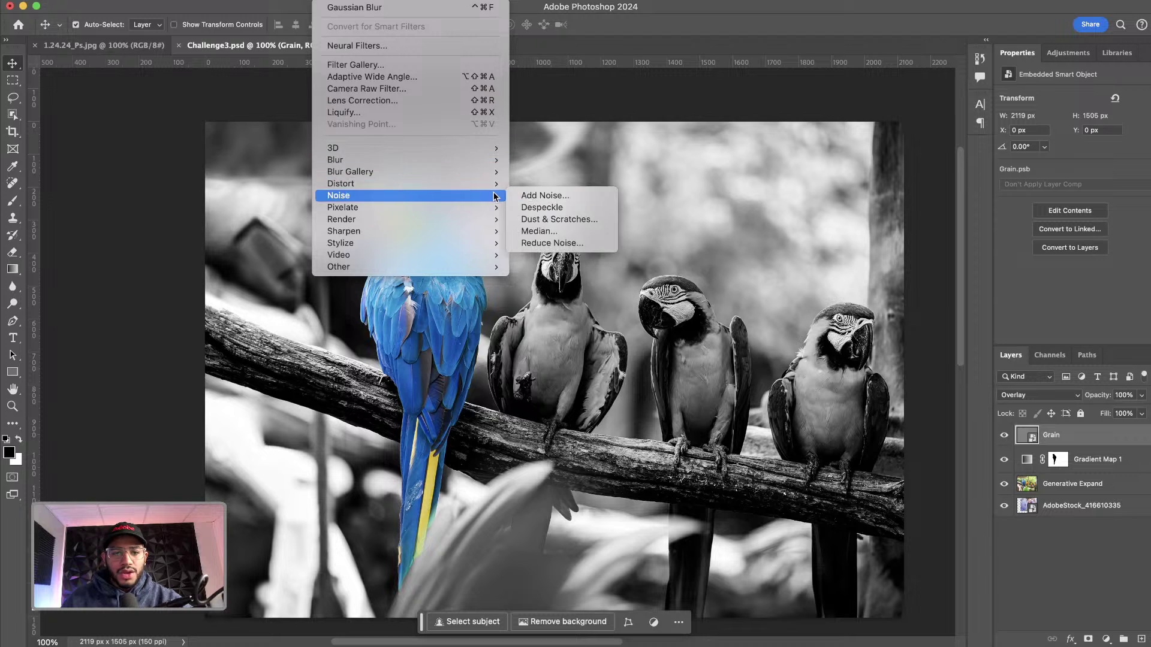
{"action": "left_click", "coordinate": [542, 196]}
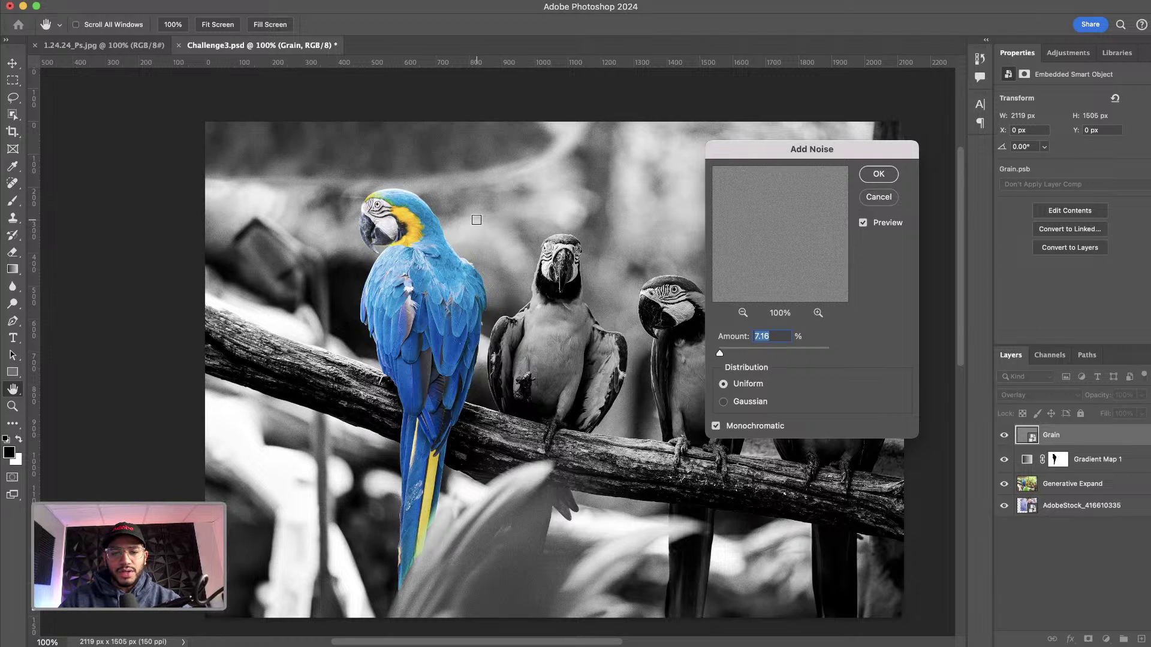
{"action": "key", "text": "super+equal"}
{"action": "key", "text": "super+equal"}
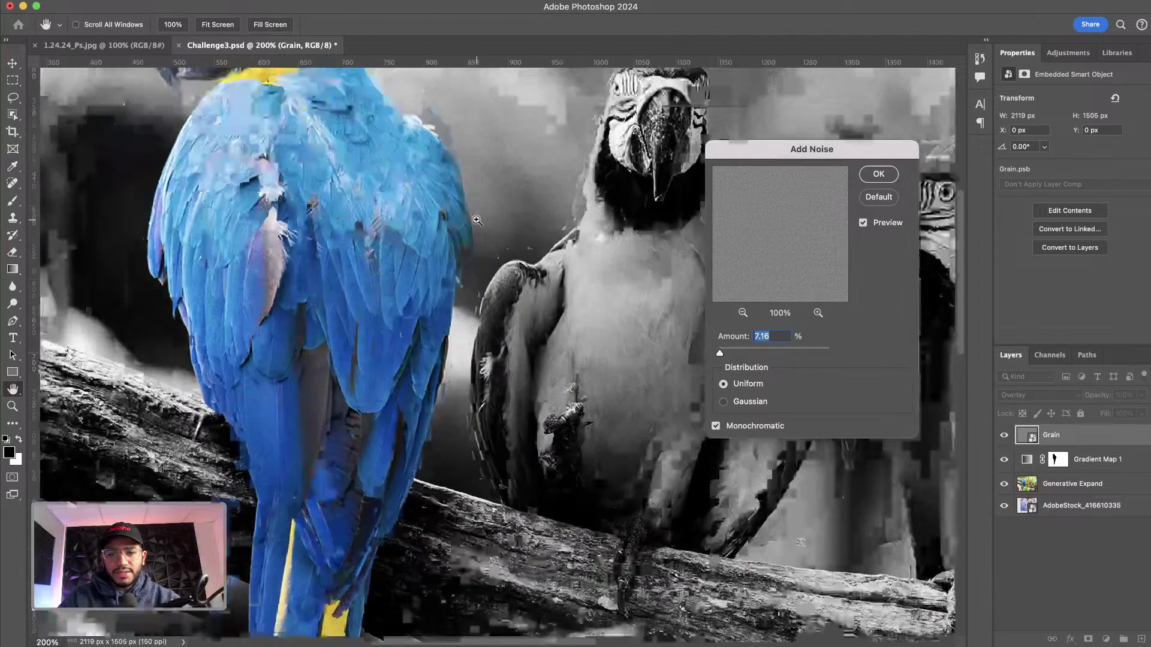
{"action": "left_click_drag", "start_coordinate": [554, 164], "coordinate": [560, 386]}
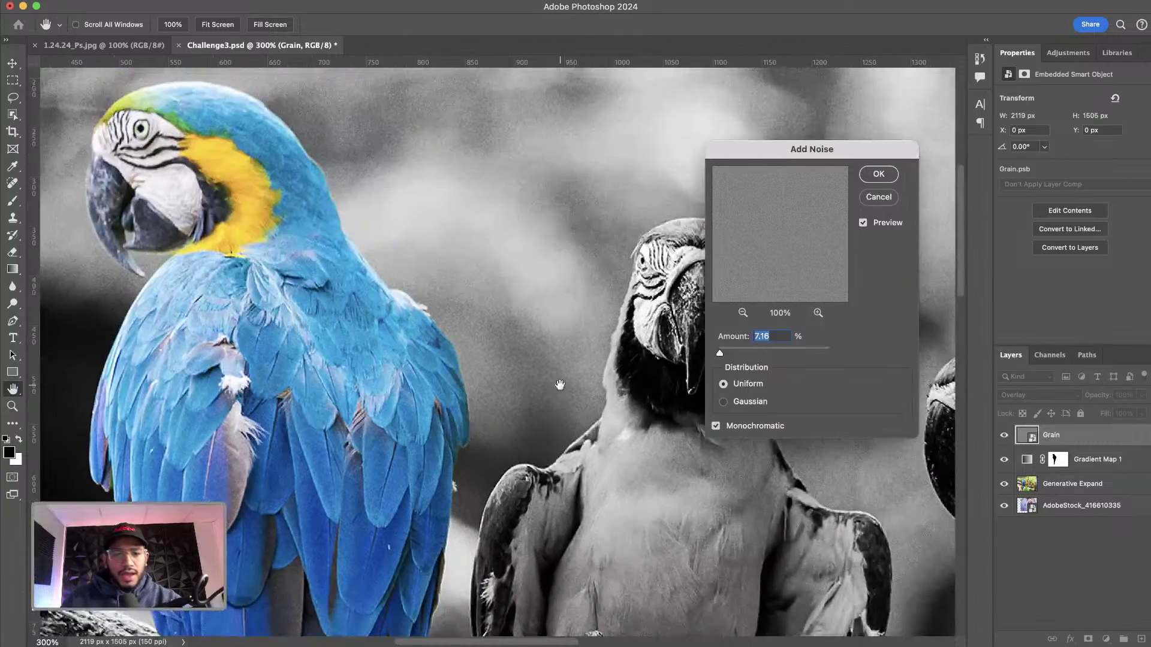
{"action": "left_click_drag", "start_coordinate": [365, 268], "coordinate": [481, 339]}
{"action": "left_click_drag", "start_coordinate": [466, 256], "coordinate": [523, 276]}
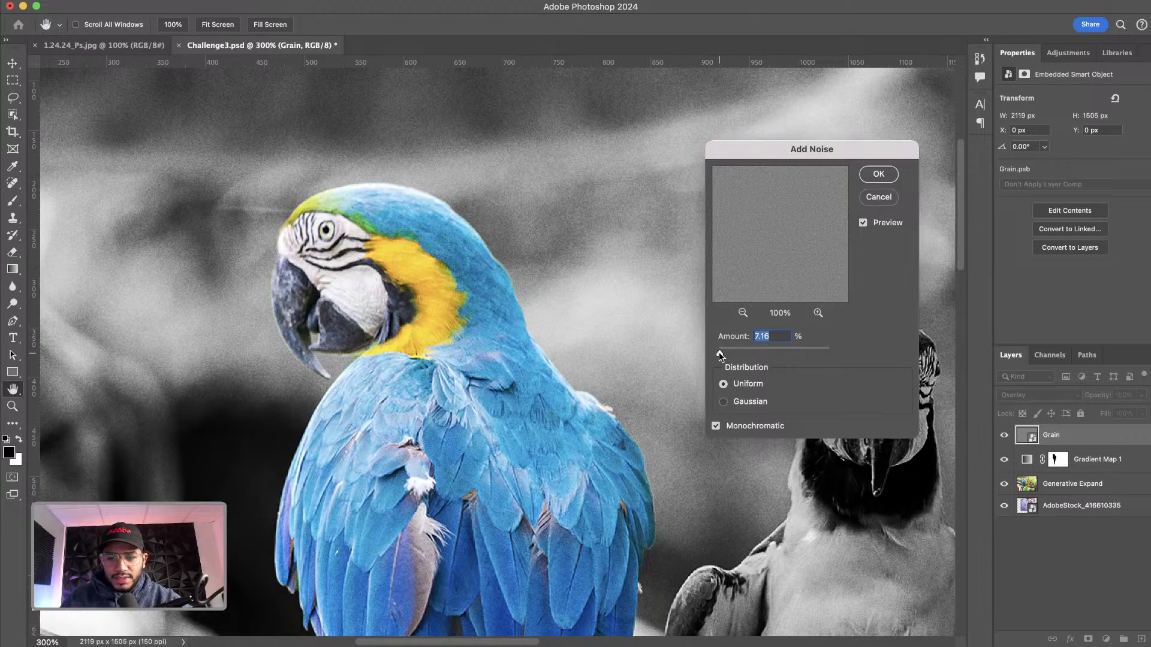
{"action": "mouse_move", "coordinate": [720, 353]}
{"action": "left_mouse_down"}
{"action": "mouse_move", "coordinate": [739, 353]}
{"action": "mouse_move", "coordinate": [718, 354]}
{"action": "left_mouse_up"}
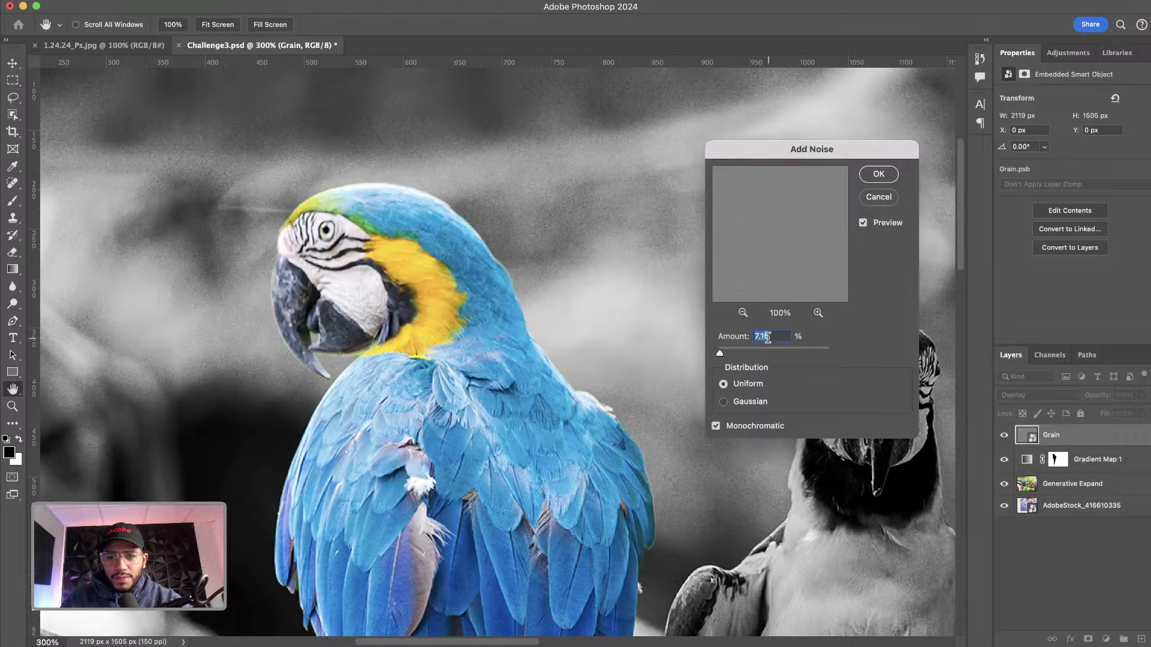
{"action": "type", "text": "6"}
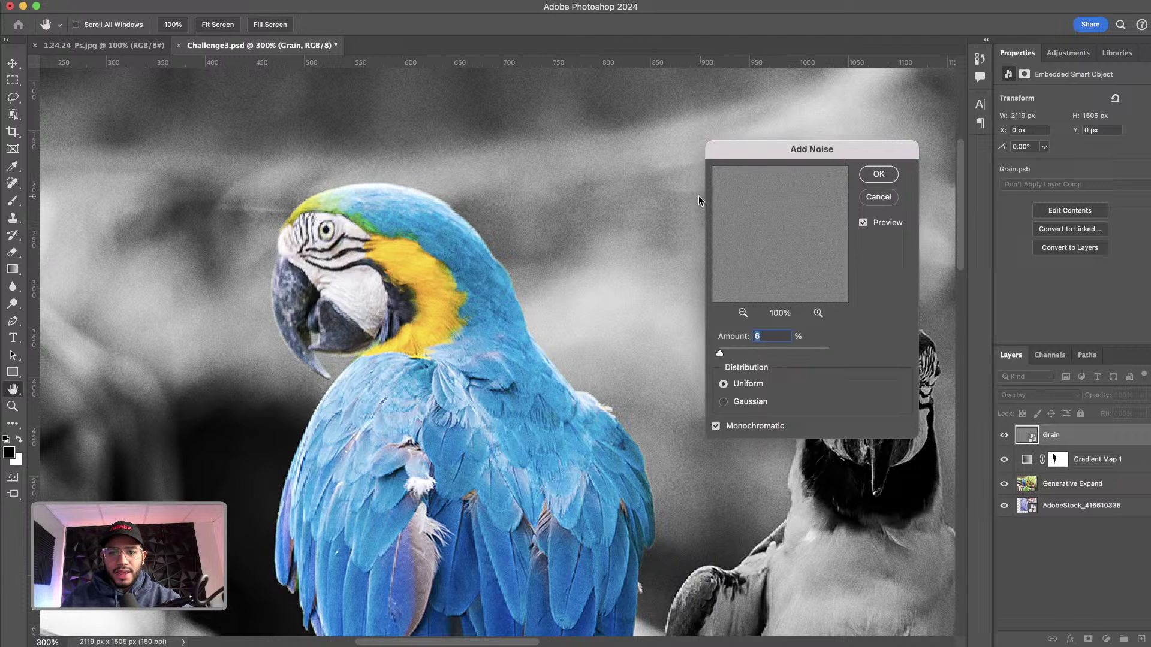
{"action": "left_click", "coordinate": [878, 175]}
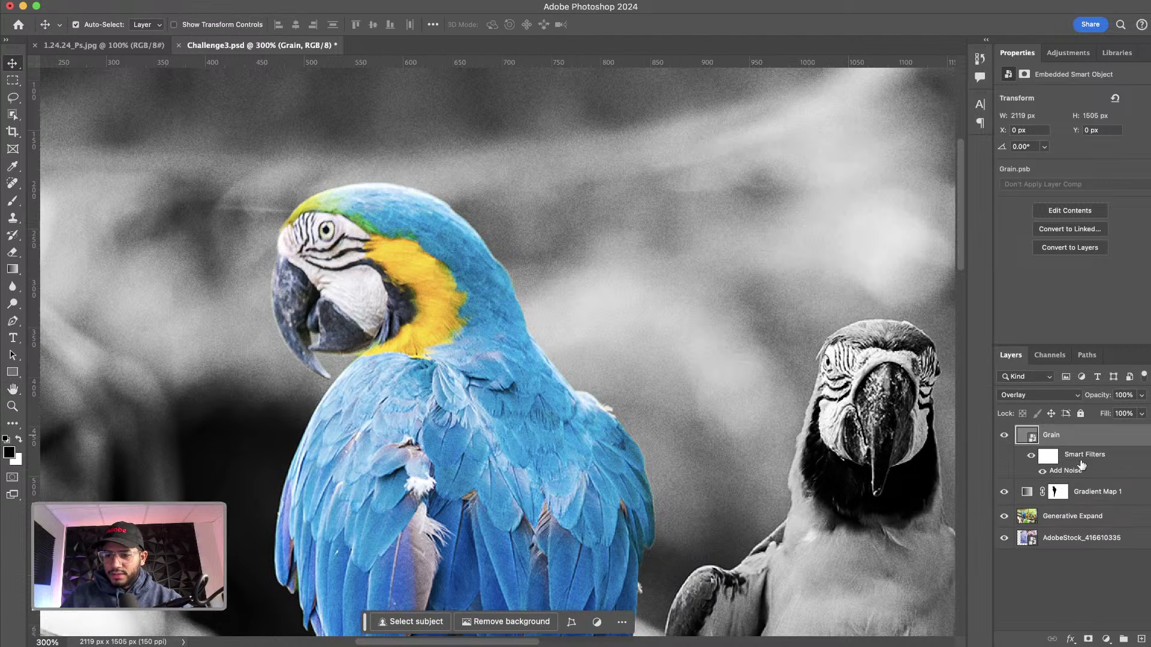
Step: Compare the image with and without the Grain layer by toggling its visibility
{"action": "left_click", "coordinate": [1005, 439]}
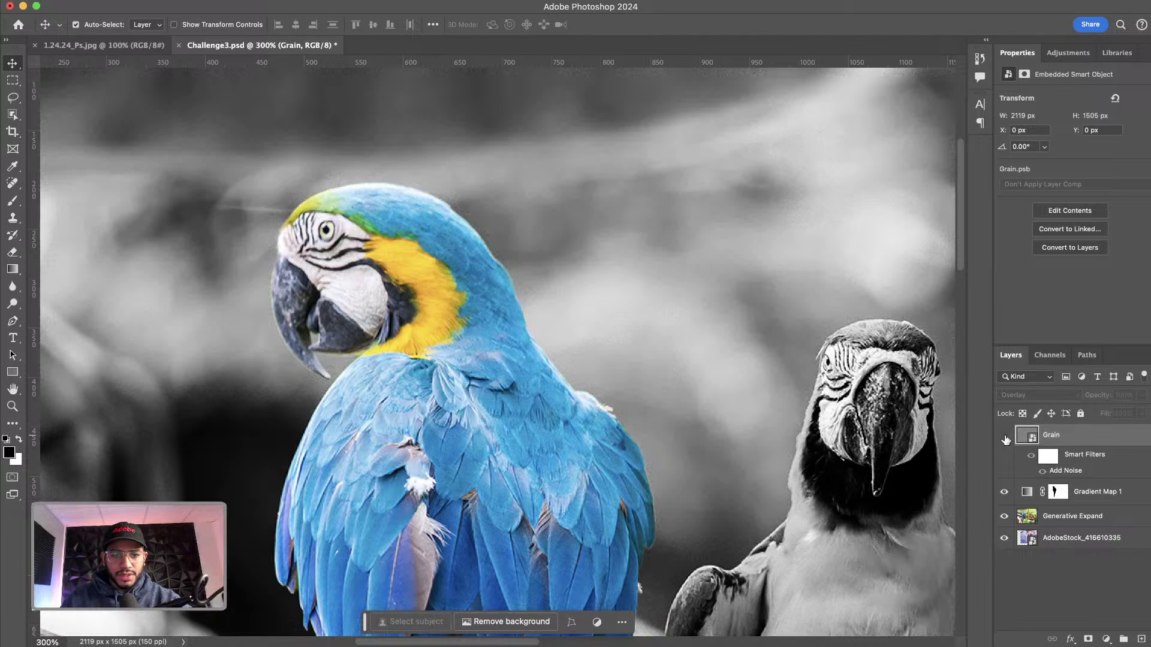
{"action": "left_click", "coordinate": [1006, 439]}
{"action": "left_click", "coordinate": [1005, 440]}
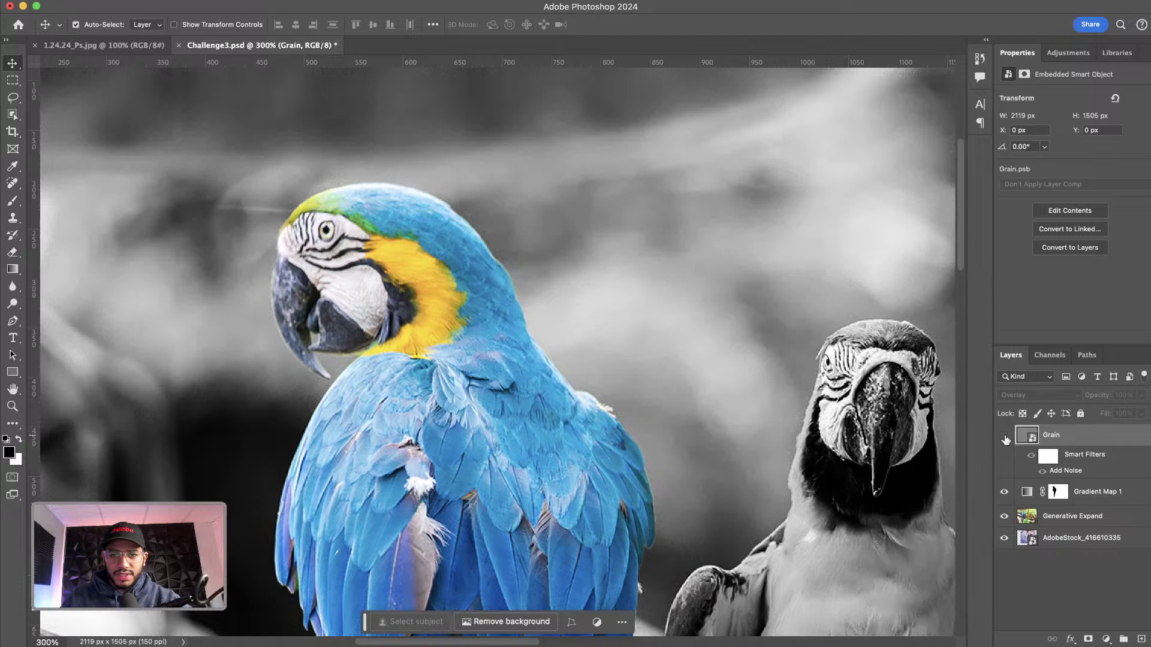
{"action": "left_click", "coordinate": [1005, 439]}
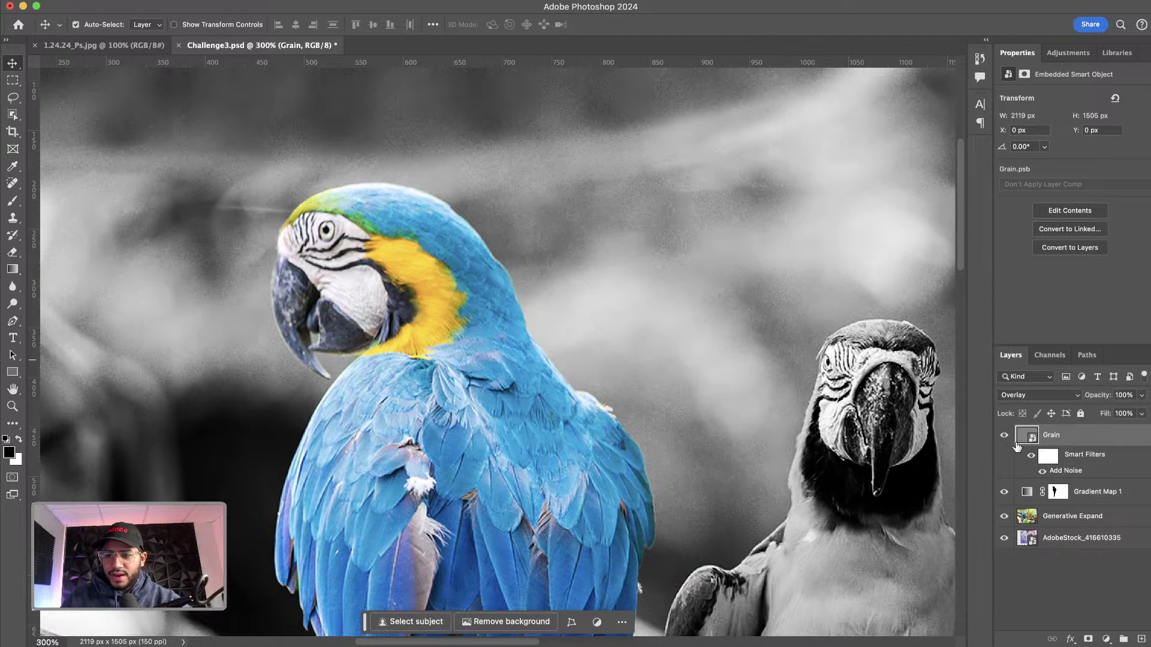
Step: Apply a Gaussian Blur smart filter with a 0.5 pixel radius to soften the noise on the Grain layer
{"action": "left_click", "coordinate": [335, 1]}
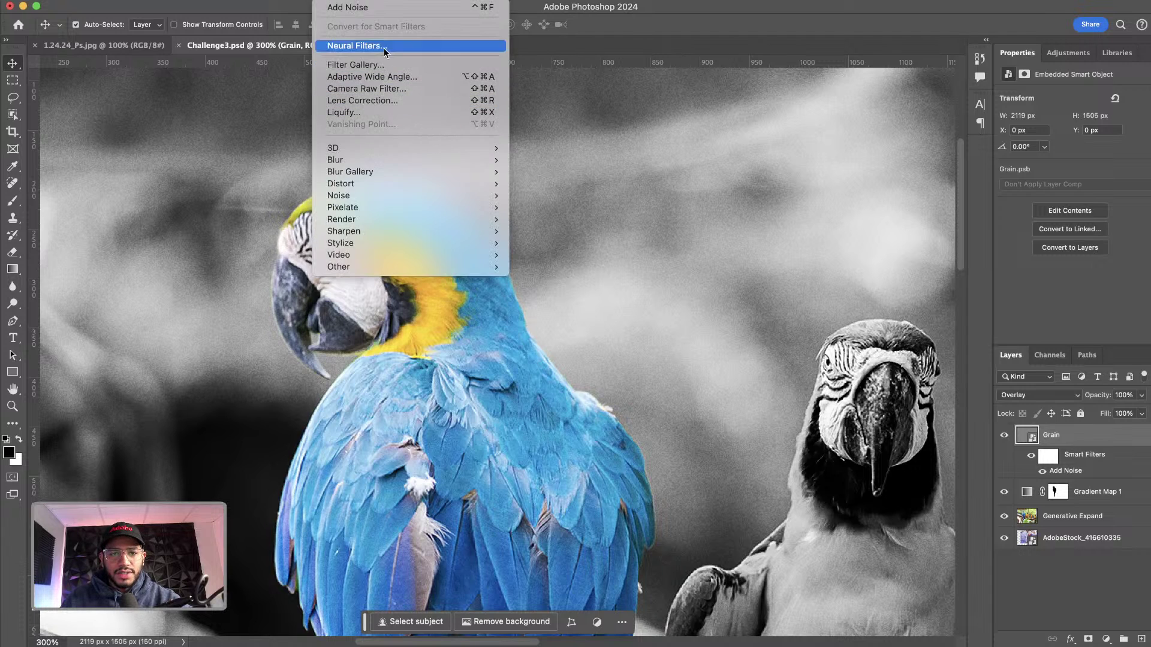
{"action": "mouse_move", "coordinate": [444, 160]}
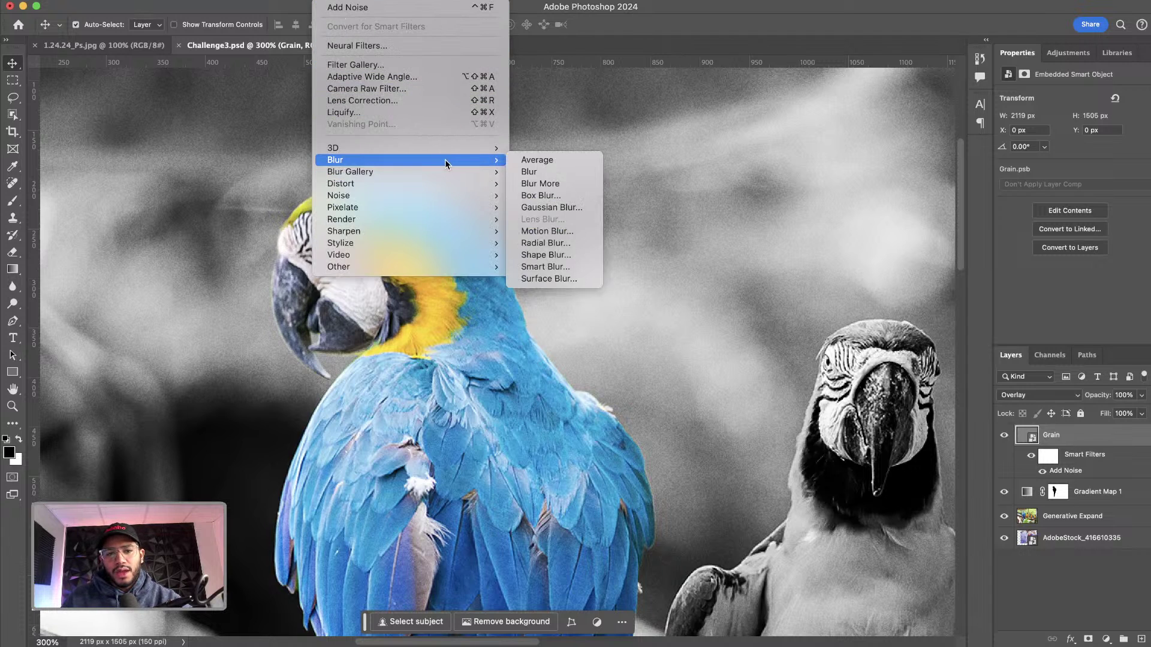
{"action": "left_click", "coordinate": [541, 208]}
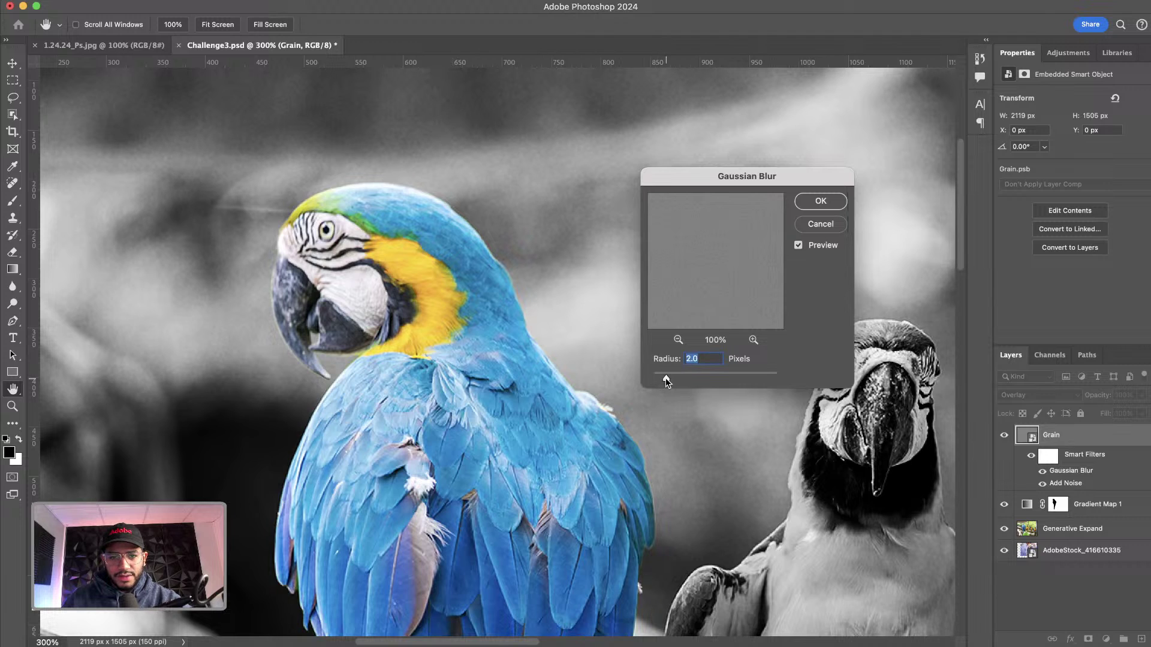
{"action": "left_click_drag", "start_coordinate": [667, 382], "coordinate": [677, 382]}
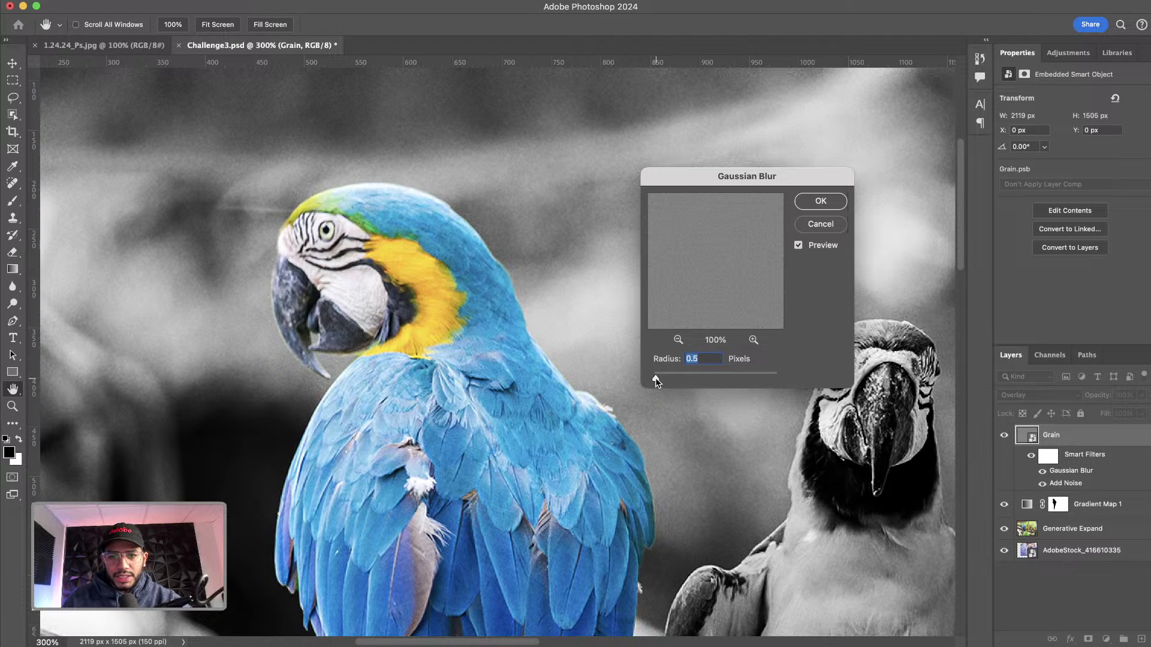
{"action": "left_click_drag", "start_coordinate": [655, 378], "coordinate": [657, 378]}
{"action": "left_click_drag", "start_coordinate": [655, 377], "coordinate": [656, 377]}
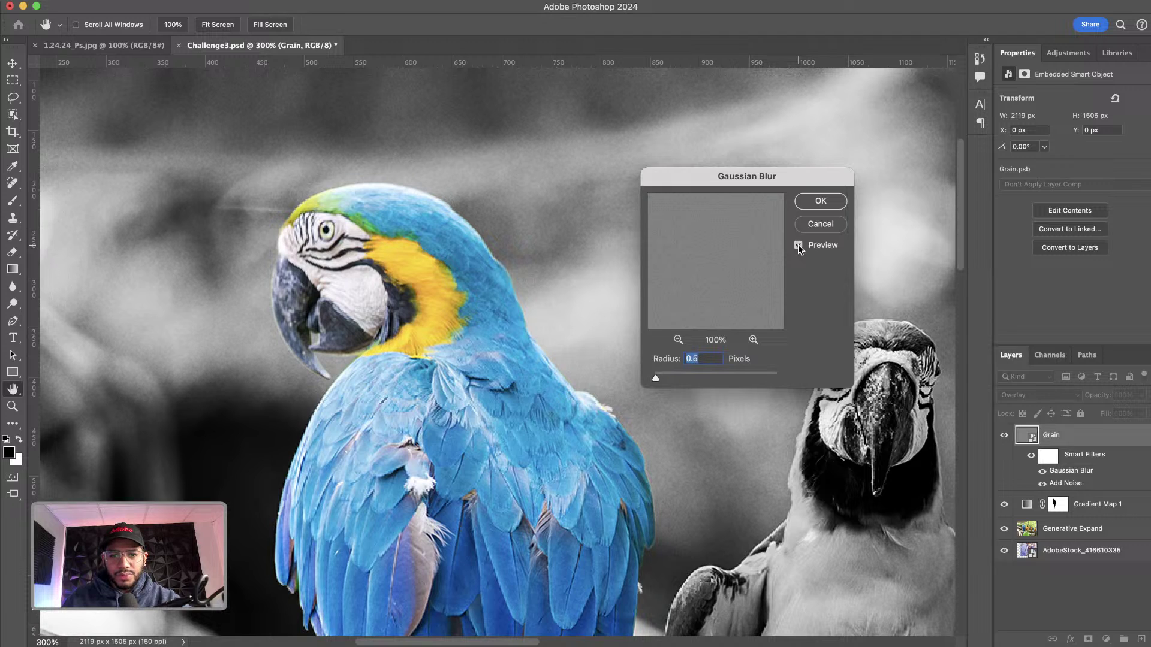
{"action": "left_click", "coordinate": [821, 203]}
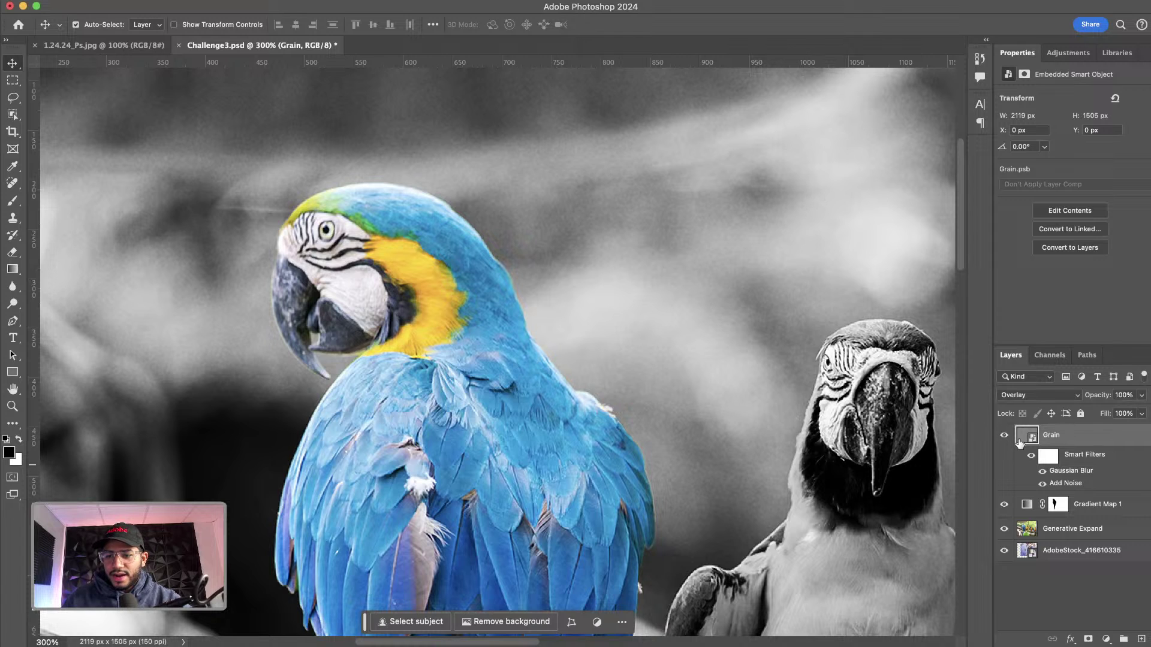
Step: Collapse the Grain layer's smart filters and group the Grain, Gradient Map 1 and Generative Expand layers
{"action": "left_click", "coordinate": [1142, 436]}
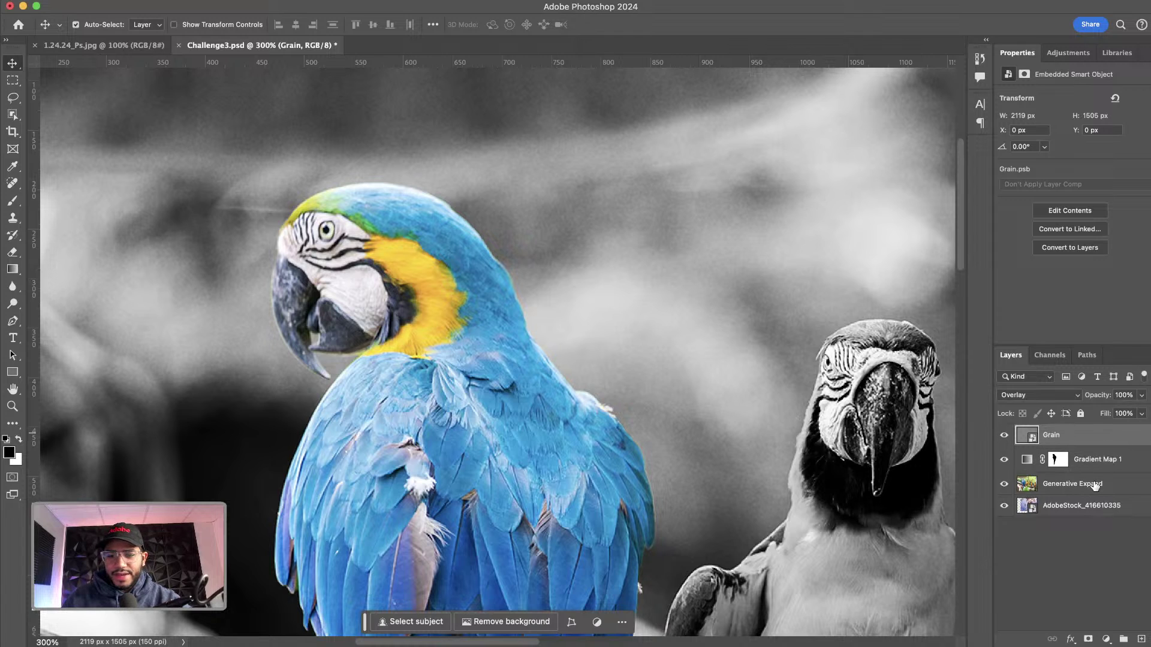
{"action": "key", "text": "super+1"}
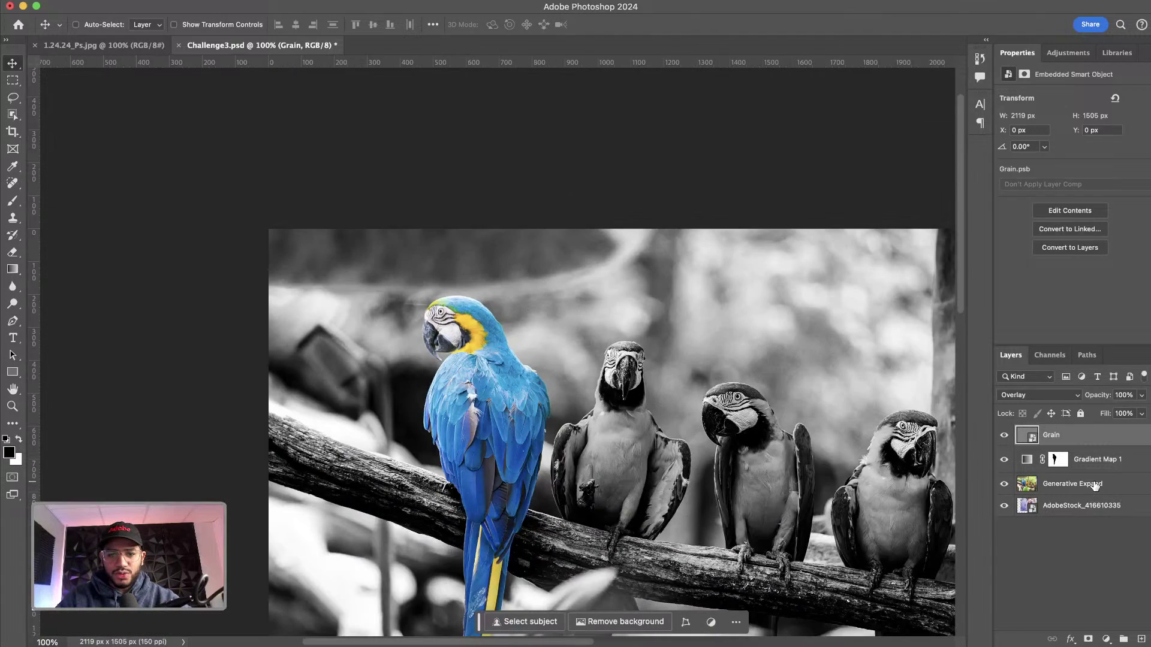
{"action": "left_click_drag", "start_coordinate": [698, 384], "coordinate": [592, 274]}
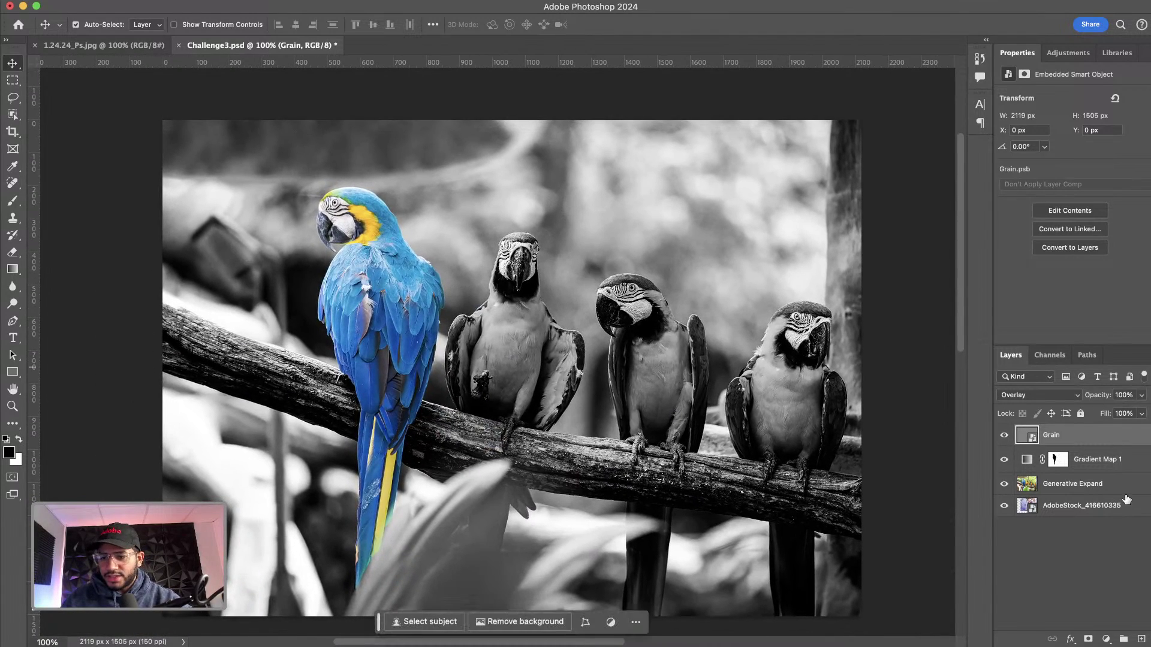
{"action": "left_click", "coordinate": [1089, 486], "text": "shift"}
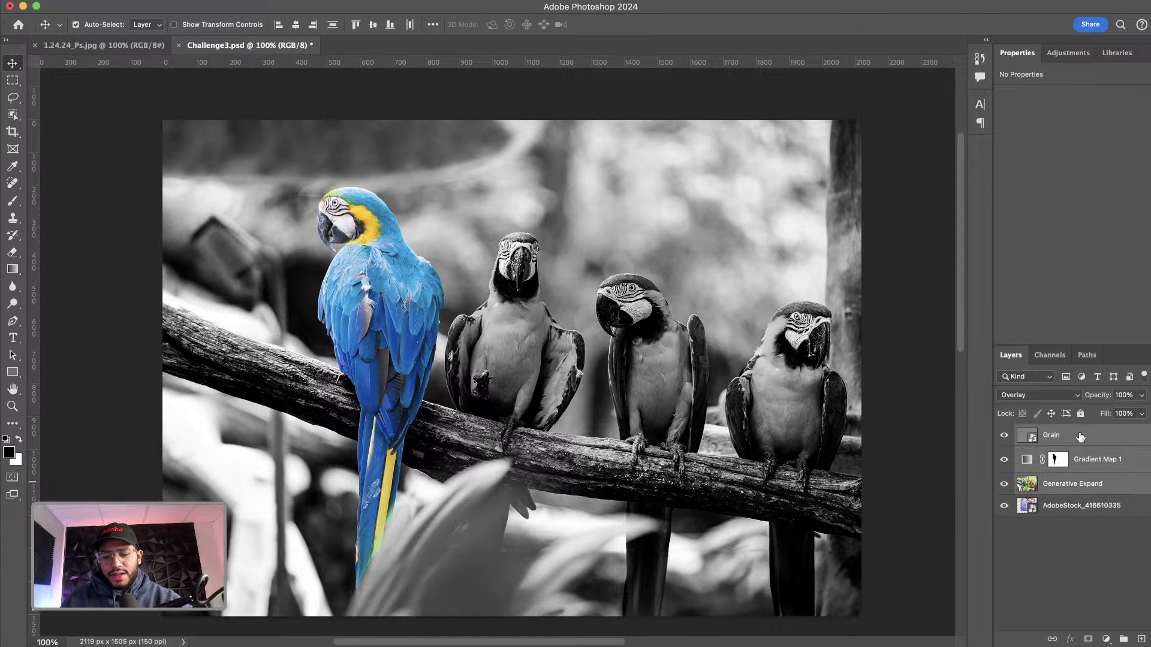
{"action": "key", "text": "super"}
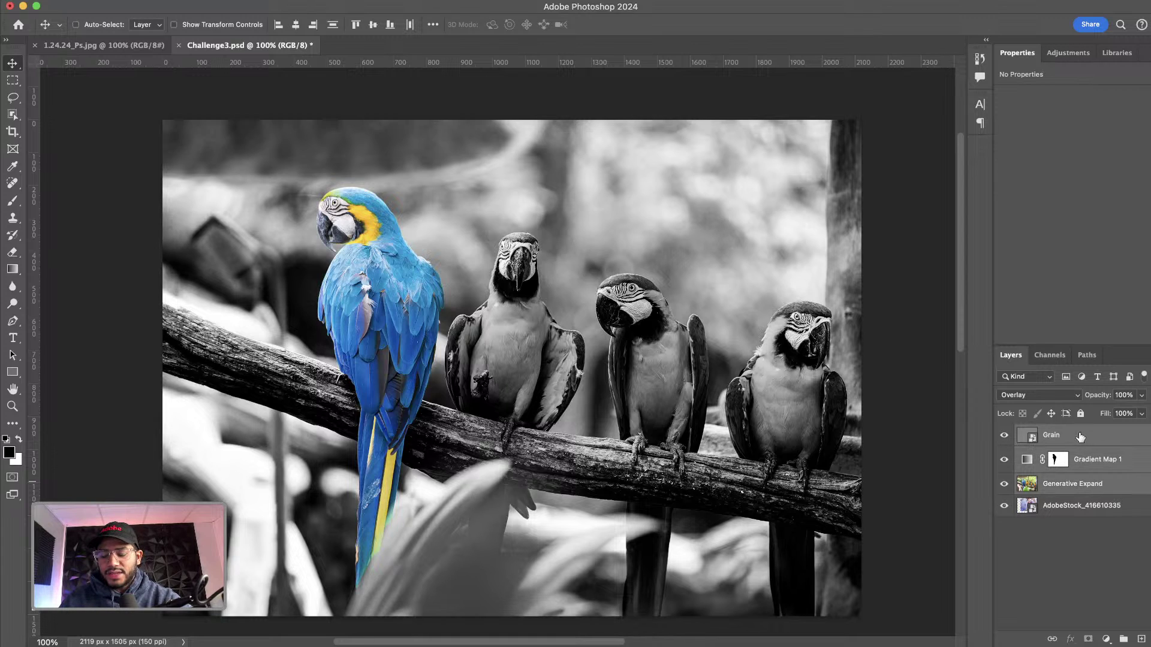
{"action": "key", "text": "super+g"}
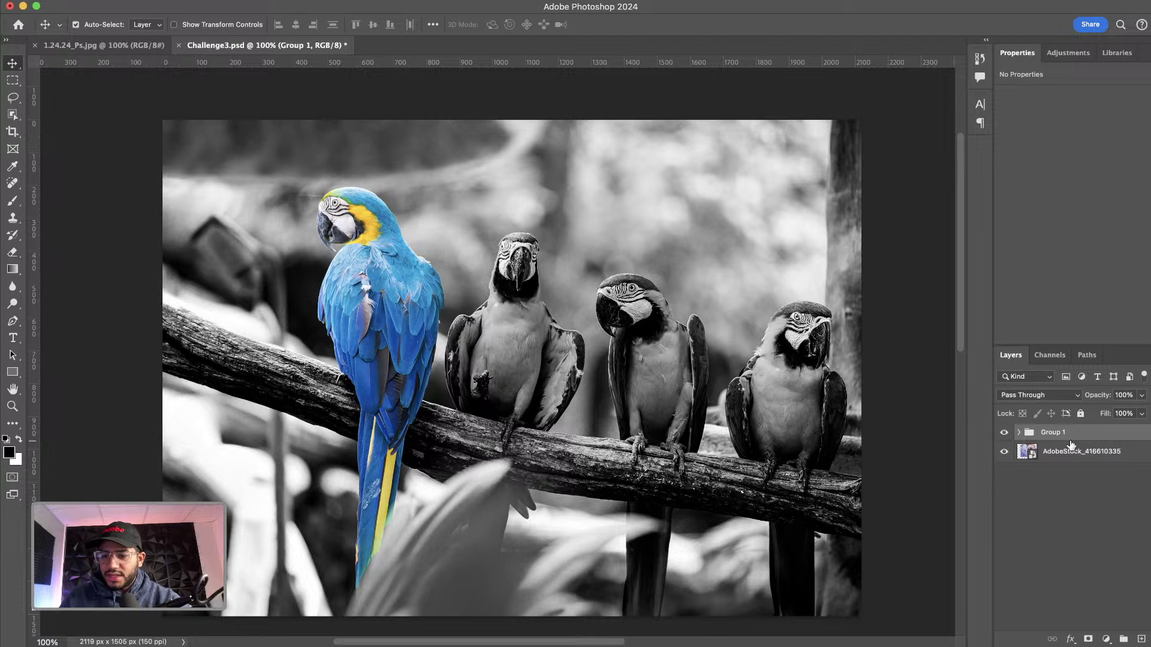
Step: Expand Group 1 and select the frame-shaped area around the photo's edges by inverting an inset rectangular marquee selection
{"action": "left_click", "coordinate": [1018, 432]}
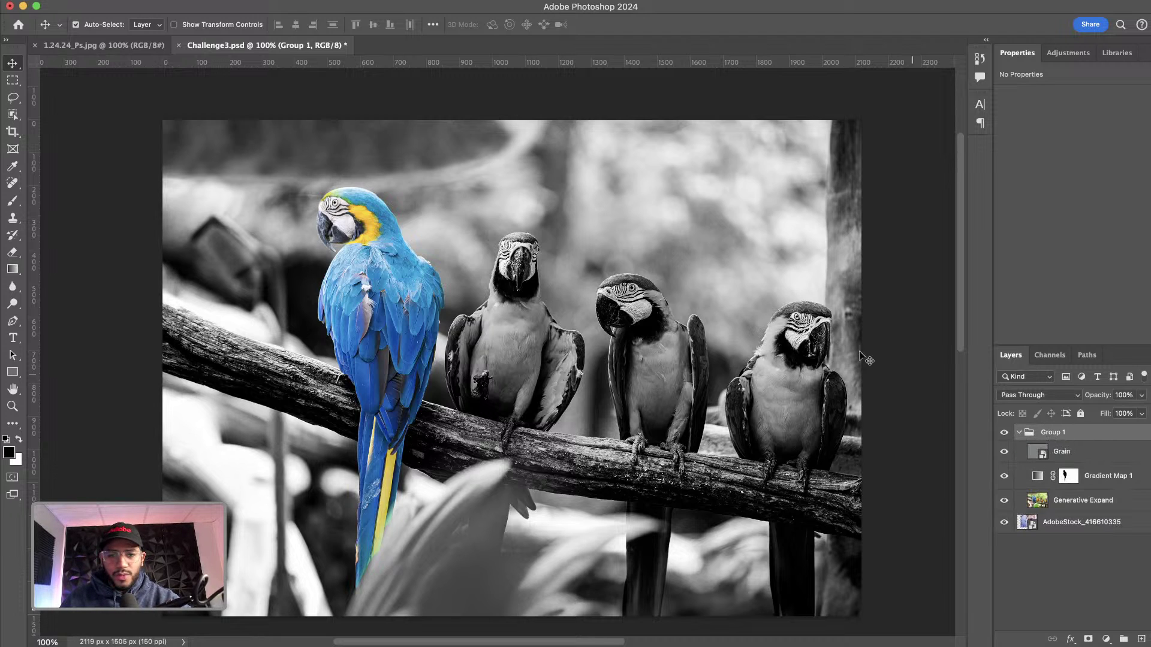
{"action": "left_click", "coordinate": [13, 82]}
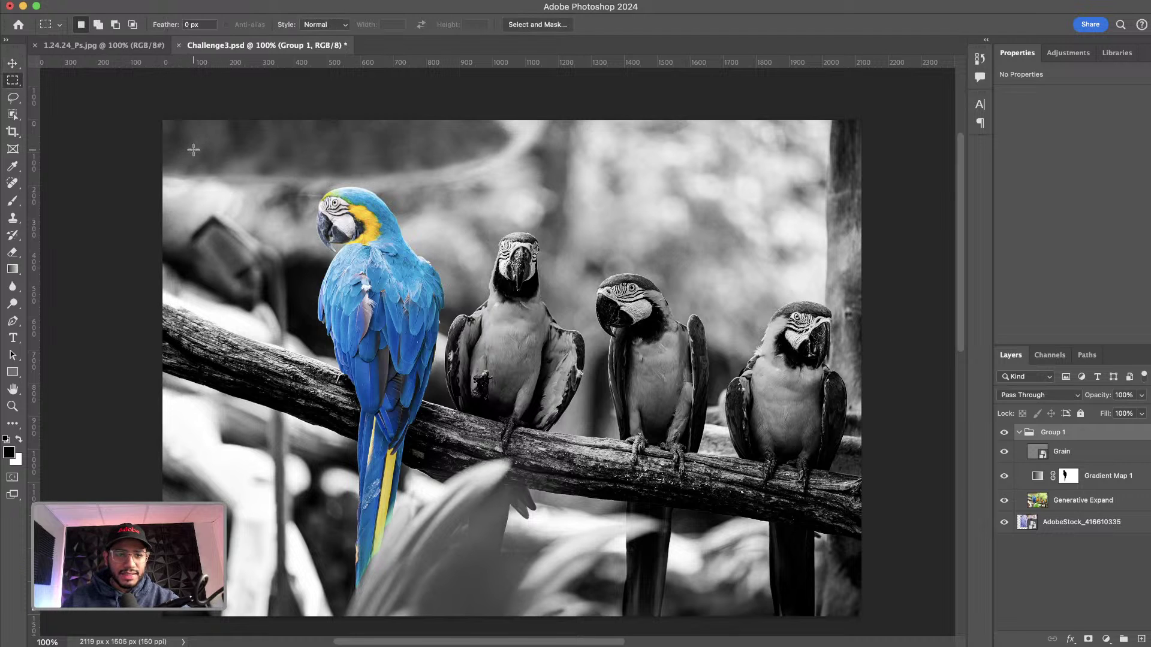
{"action": "left_click_drag", "start_coordinate": [193, 150], "coordinate": [832, 585]}
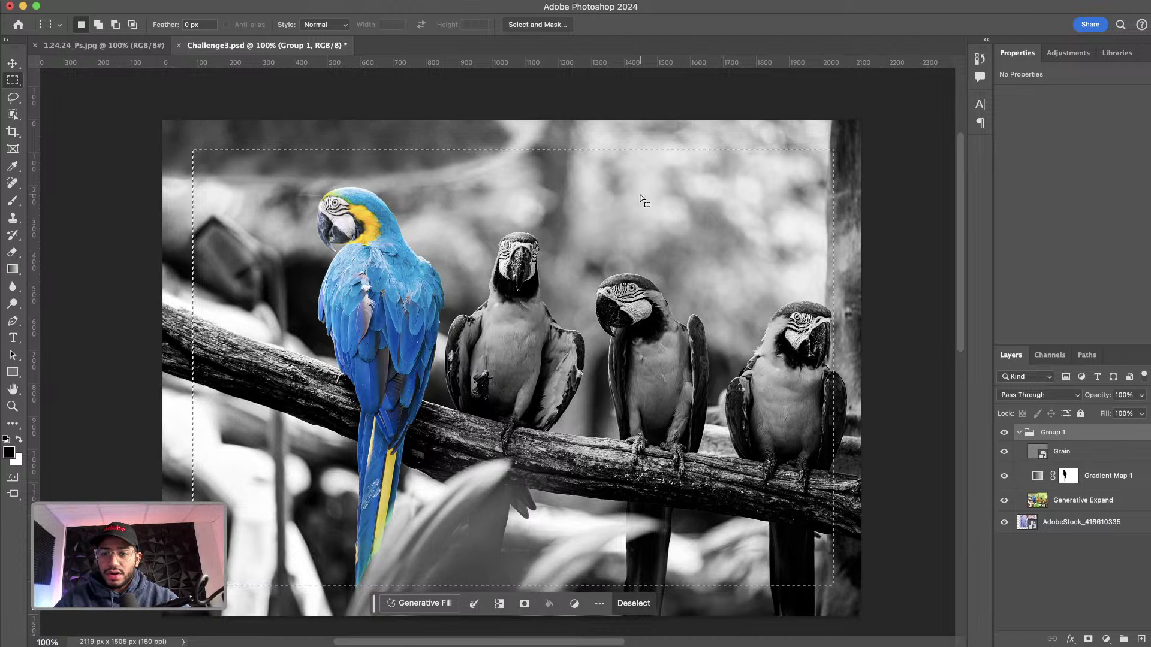
{"action": "key", "text": "super+shift+i"}
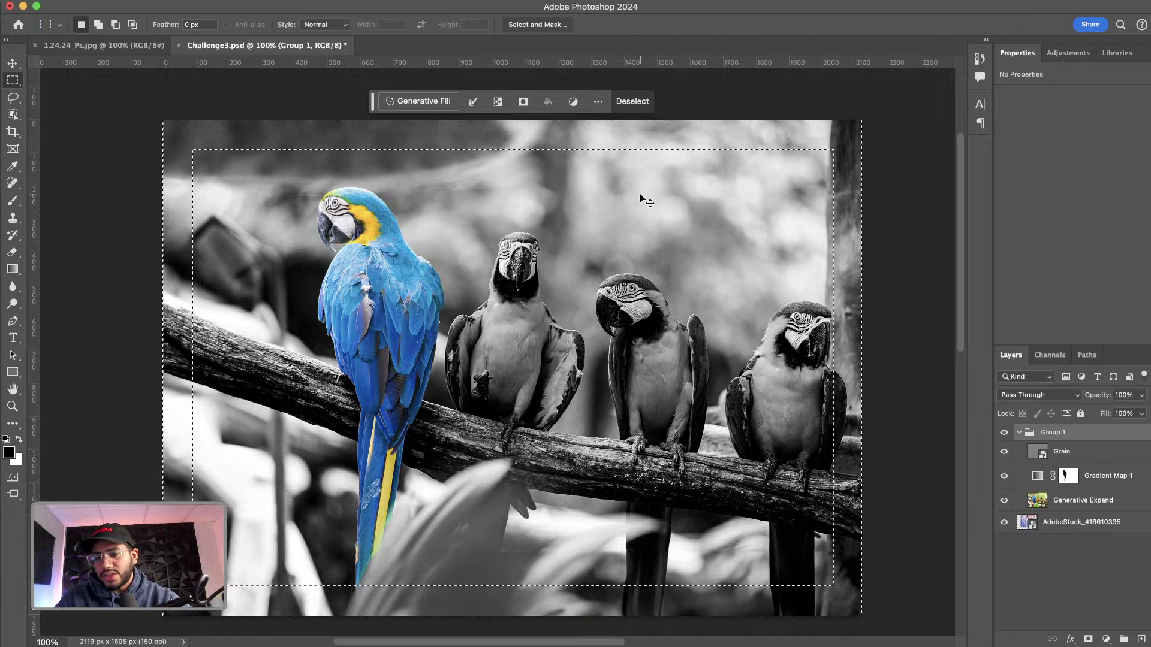
Step: Place a merged copy of the selected frame area on a new layer above Grain and name it "border"
{"action": "key", "text": "super+shift+alt+n"}
{"action": "key", "text": "super+d"}
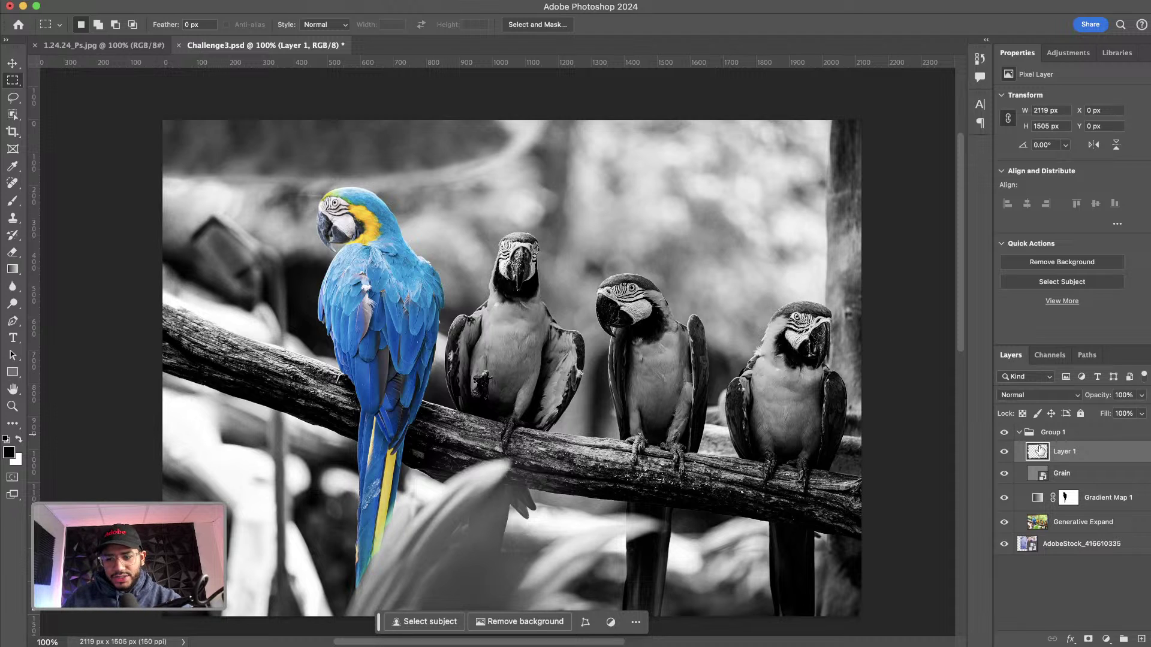
{"action": "double_click", "coordinate": [1064, 451]}
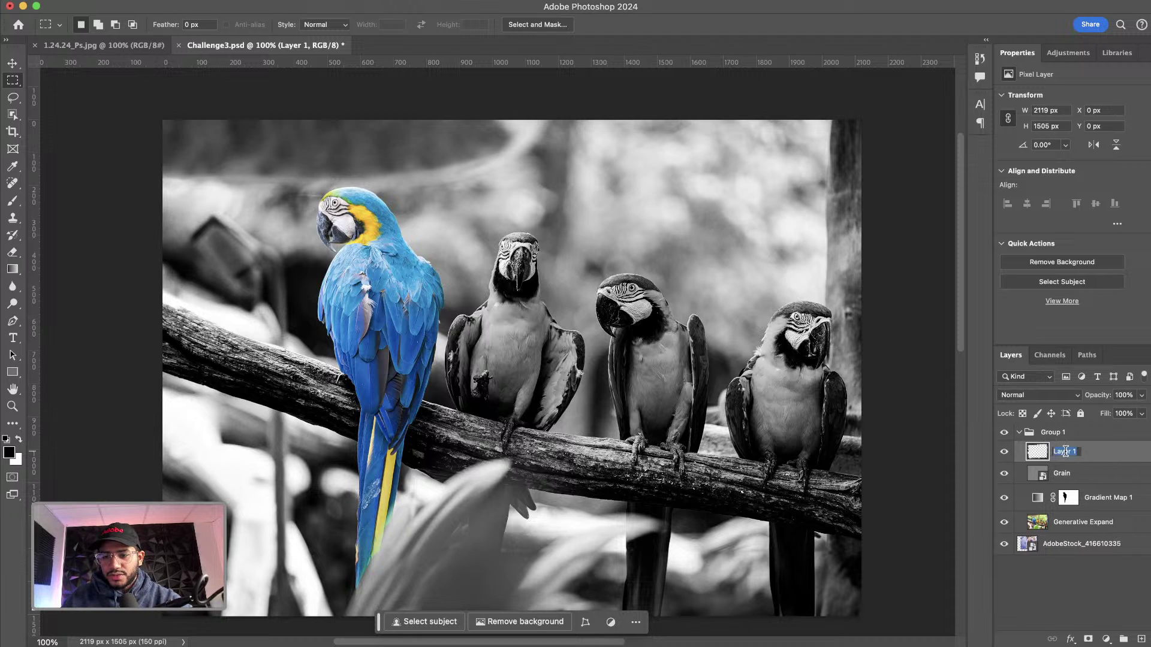
{"action": "type", "text": "border"}
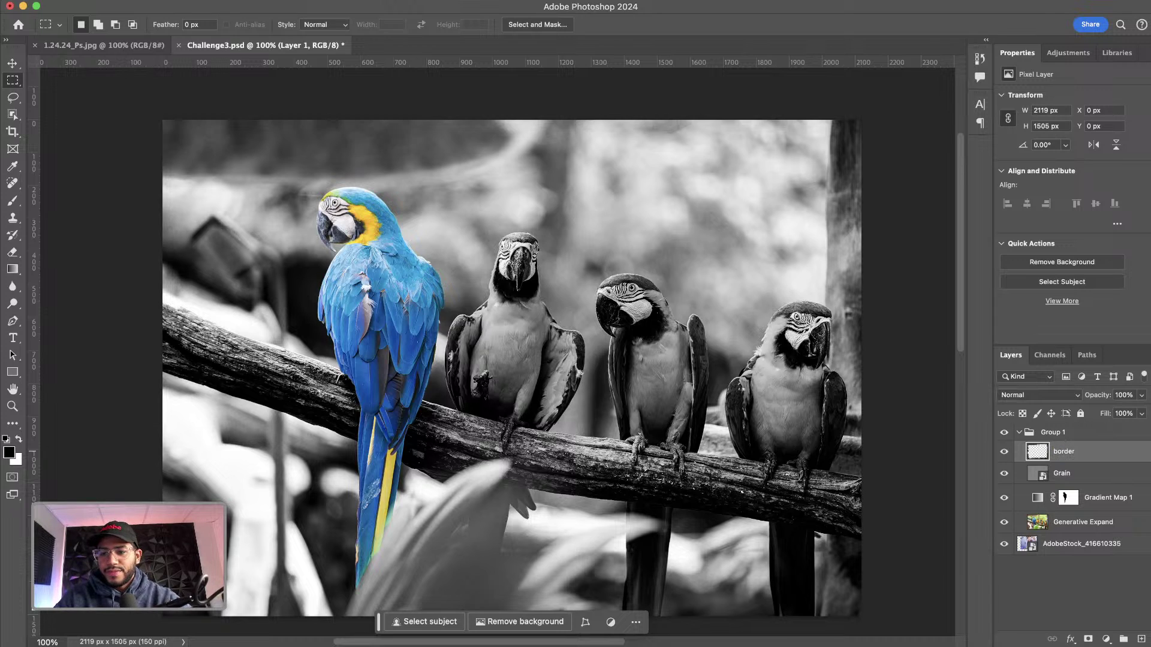
{"action": "key", "text": "Return"}
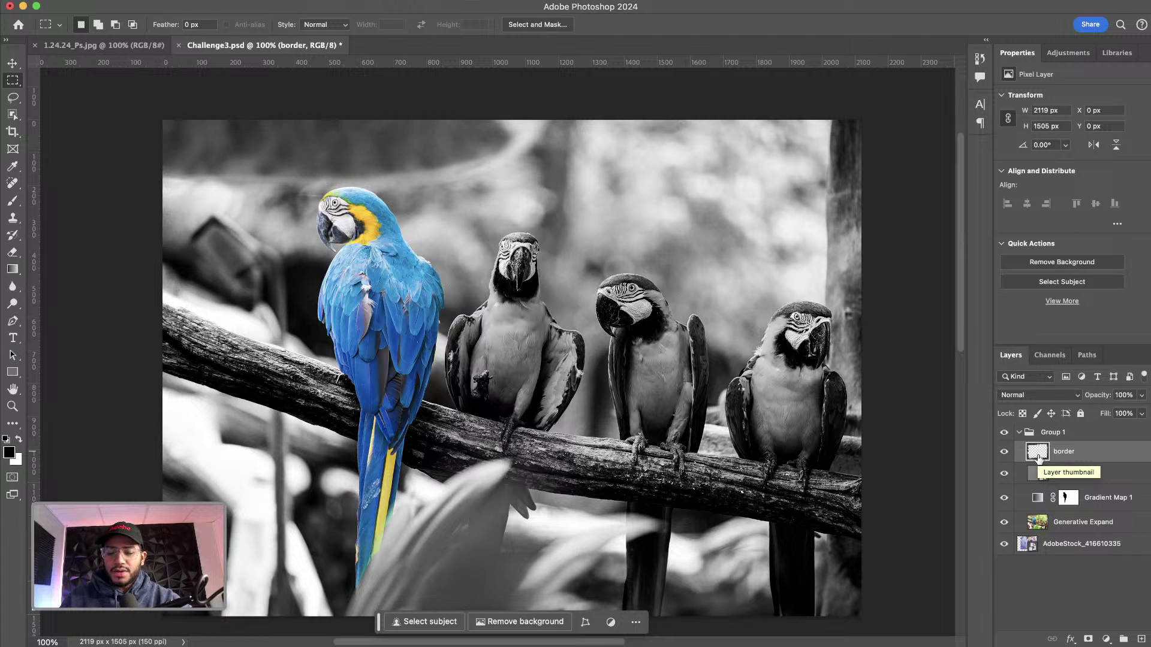
Step: Transform the border layer to -100% width and -100% height, flipping it both horizontally and vertically
{"action": "key", "text": "super+t"}
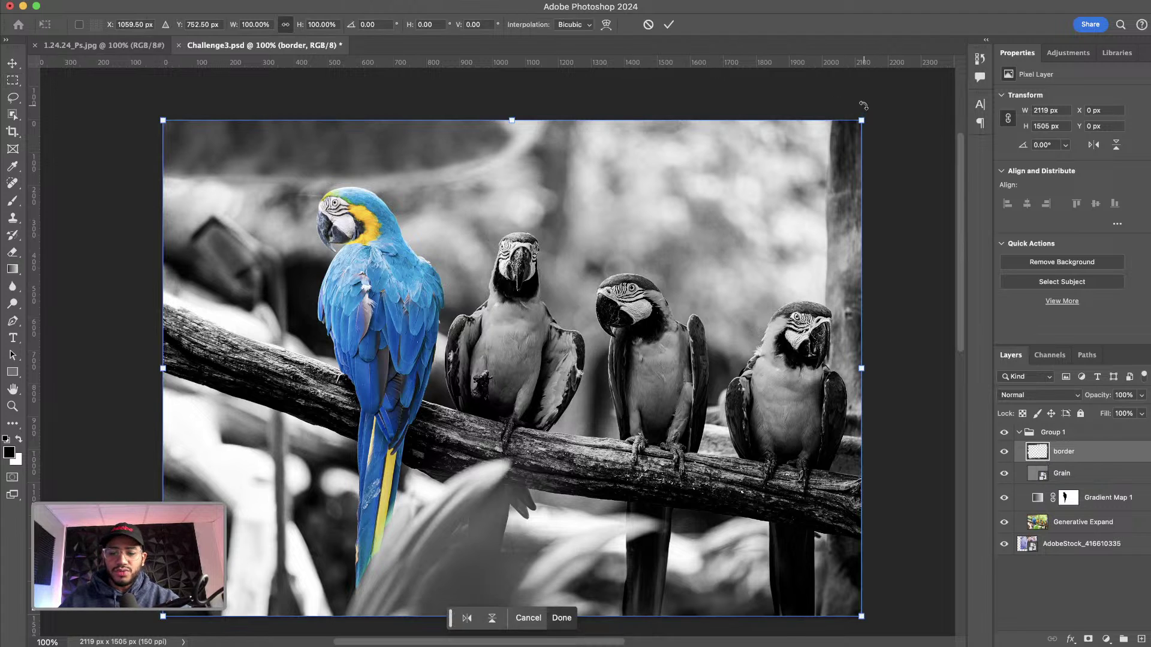
{"action": "key", "text": "super+minus"}
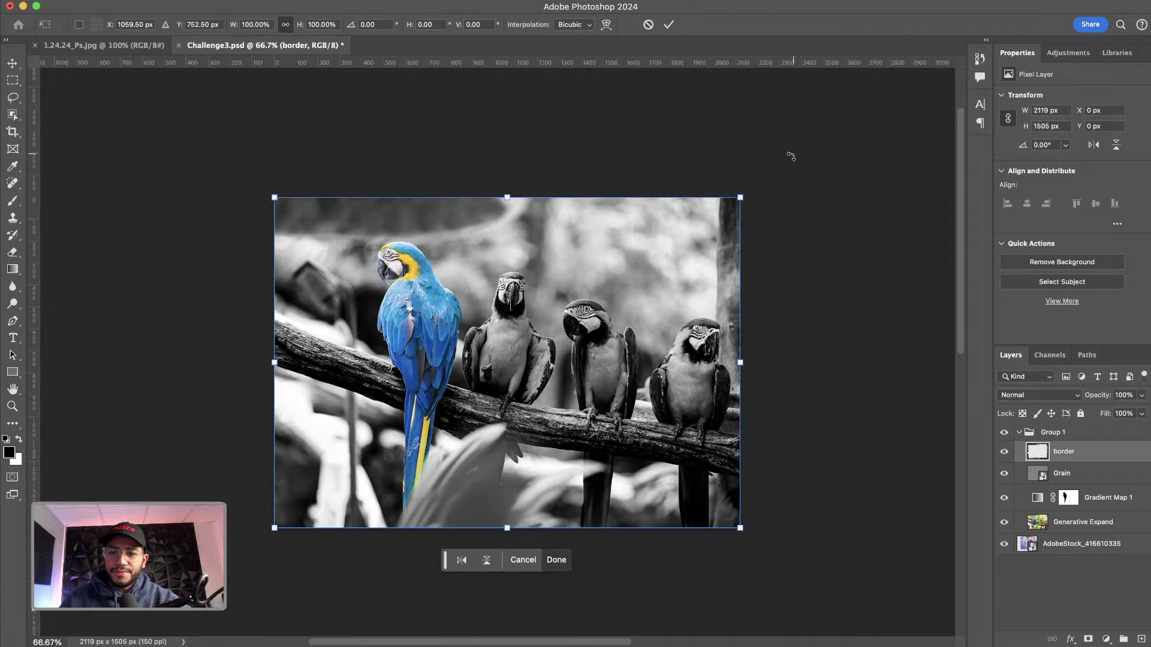
{"action": "left_click_drag", "start_coordinate": [750, 182], "coordinate": [247, 549]}
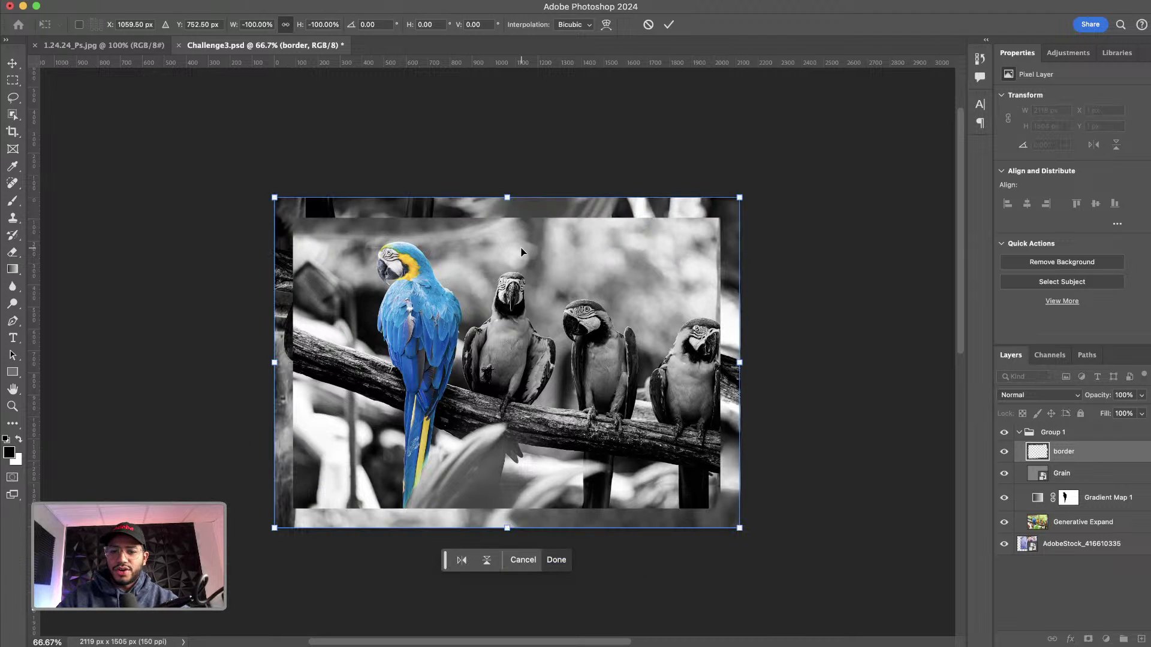
{"action": "key", "text": "Return"}
{"action": "key", "text": "m"}
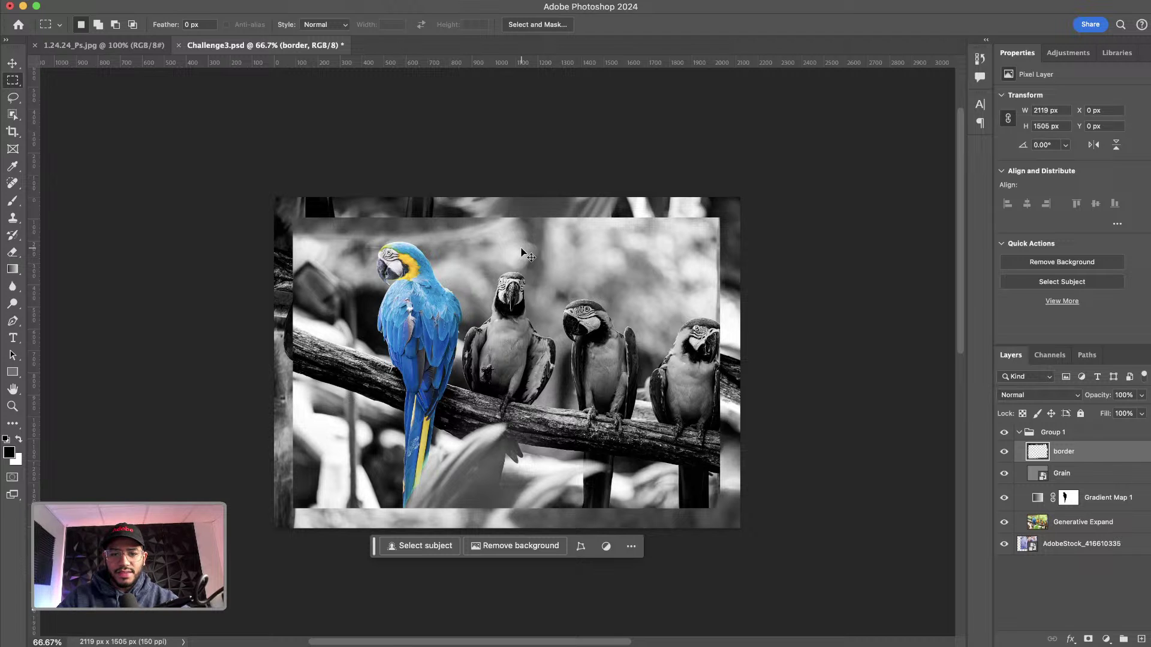
{"action": "key", "text": "super+plus"}
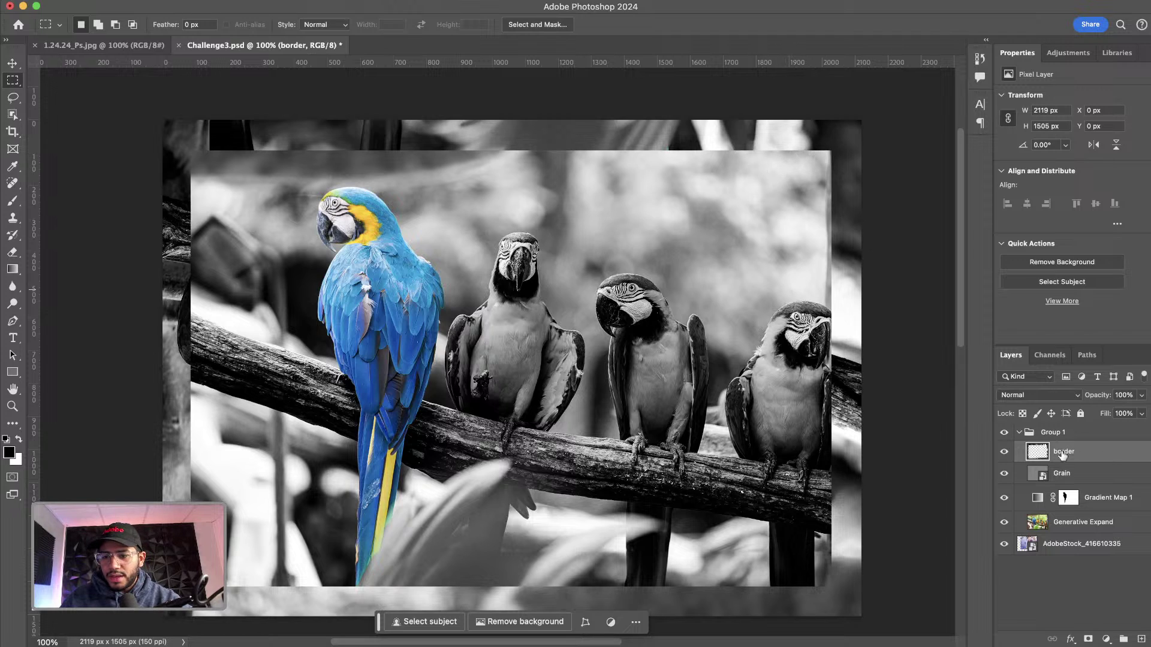
Step: Add an Outer Glow to the border layer with 35% opacity, 28% spread and 120 px size
{"action": "double_click", "coordinate": [1100, 455]}
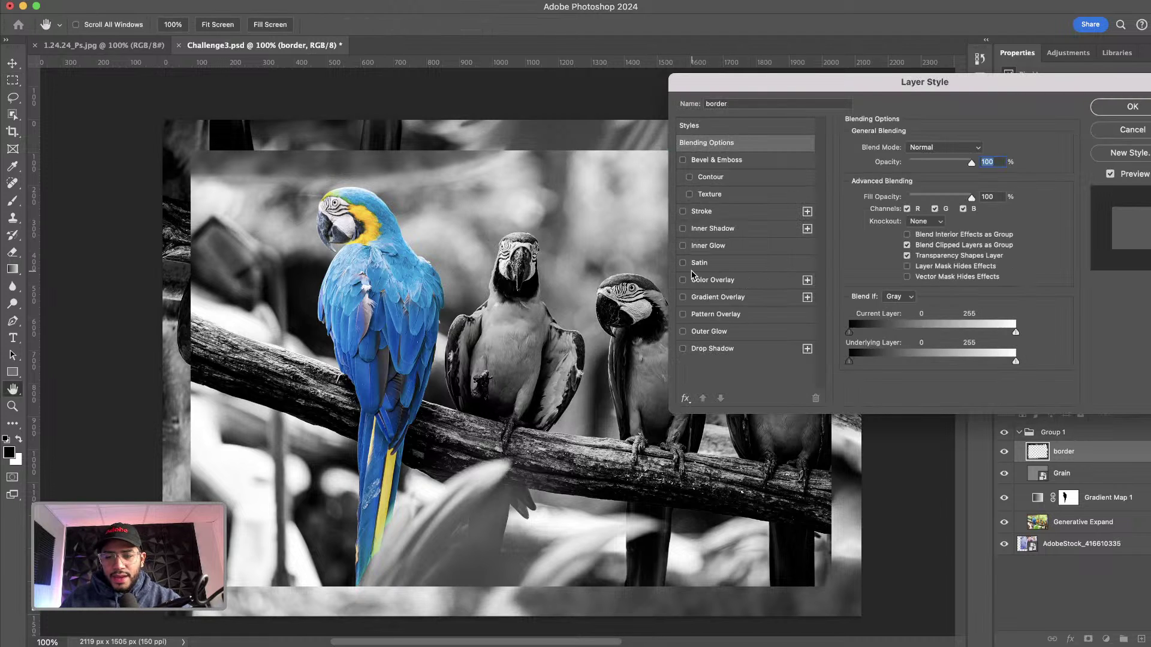
{"action": "left_click", "coordinate": [682, 332]}
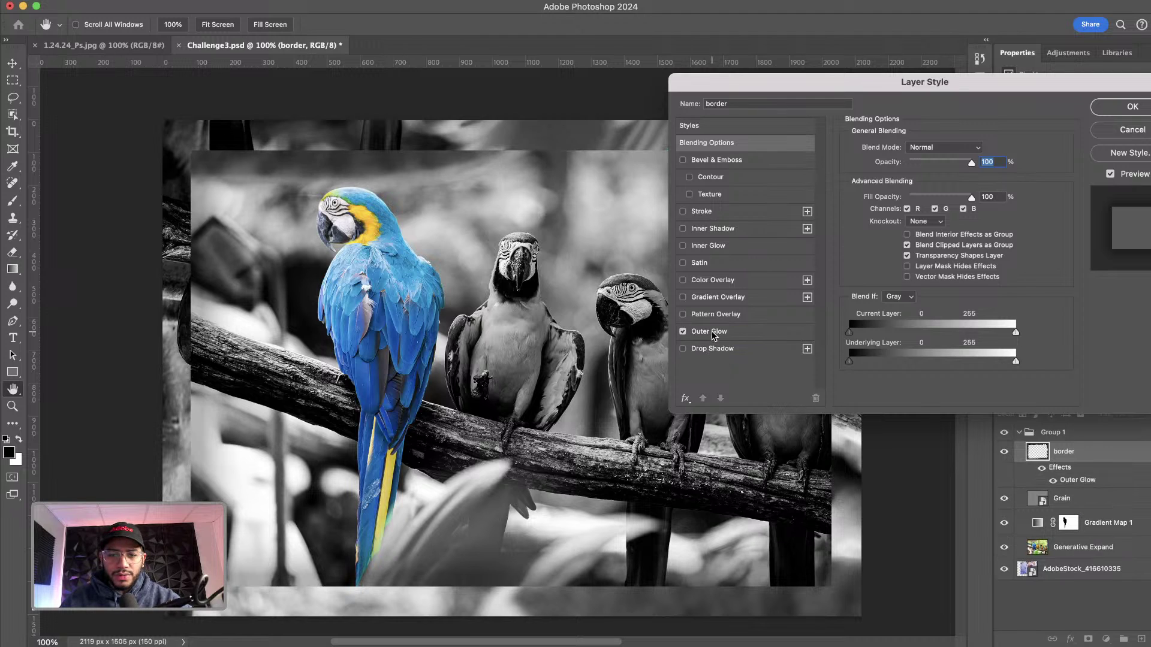
{"action": "left_click", "coordinate": [725, 333]}
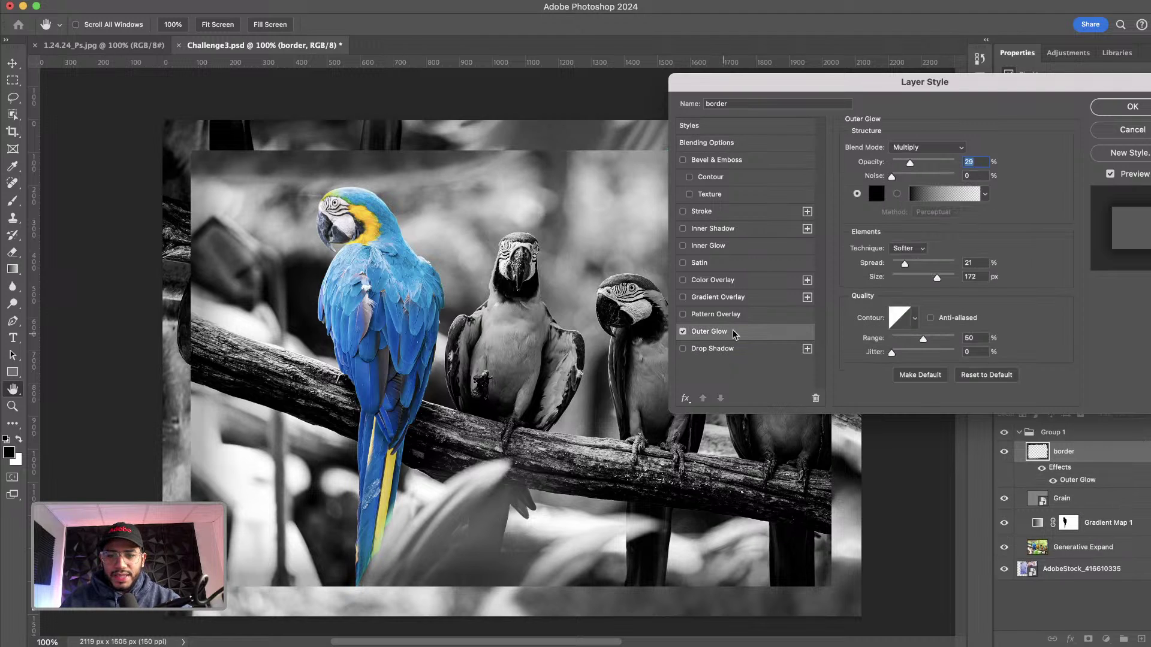
{"action": "left_click_drag", "start_coordinate": [910, 167], "coordinate": [916, 164]}
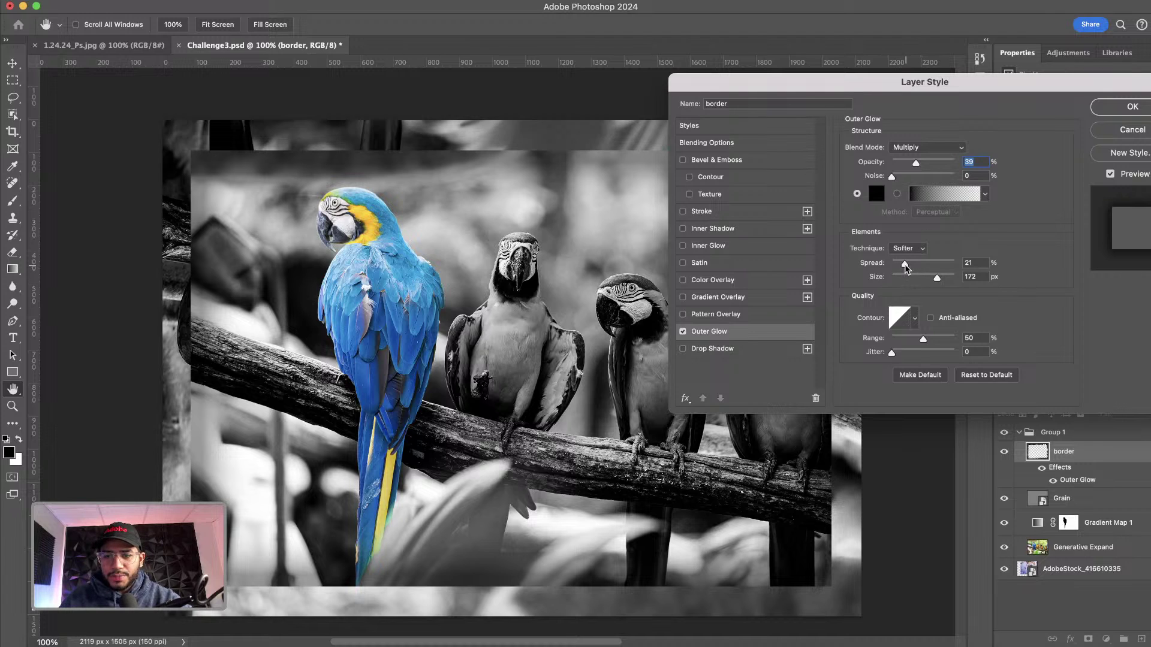
{"action": "left_click_drag", "start_coordinate": [906, 266], "coordinate": [925, 280]}
{"action": "left_click_drag", "start_coordinate": [916, 167], "coordinate": [913, 163]}
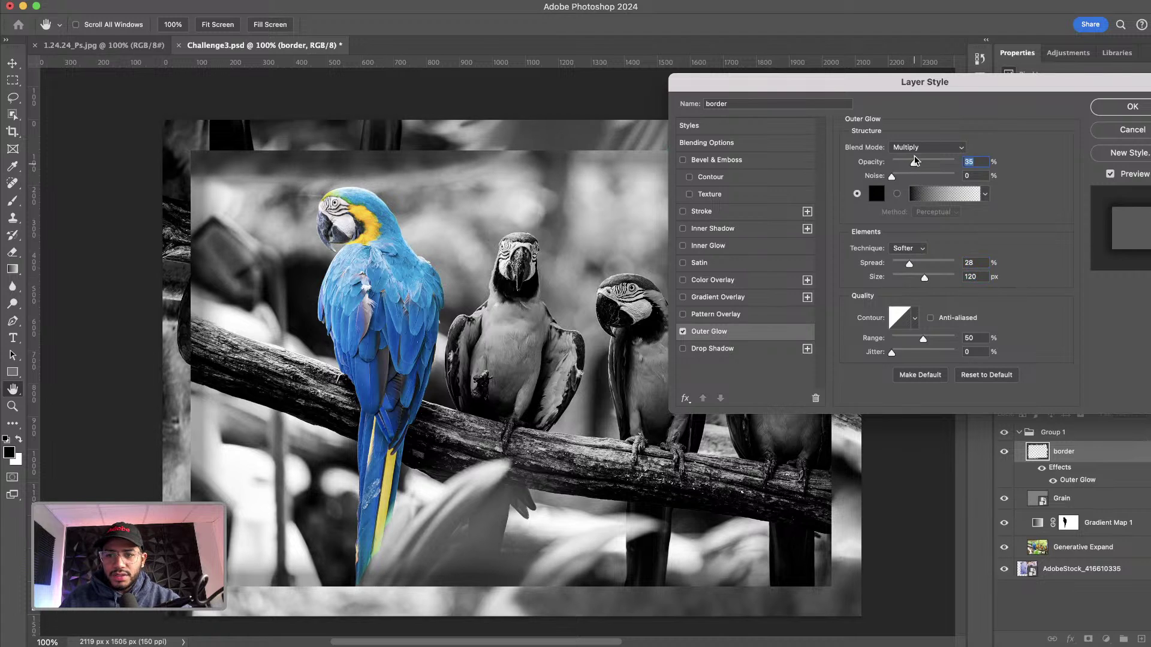
Step: Try the Normal blend mode for the Outer Glow, return it to Multiply and apply the layer style
{"action": "left_click", "coordinate": [919, 150]}
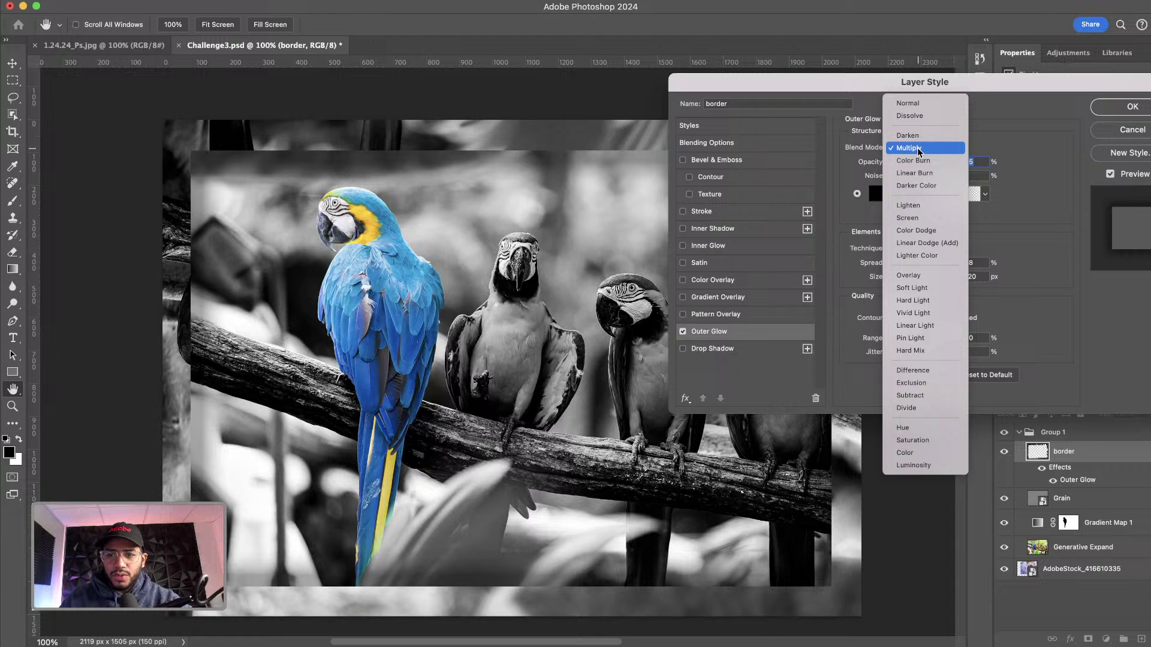
{"action": "left_click", "coordinate": [911, 105]}
{"action": "left_click", "coordinate": [915, 146]}
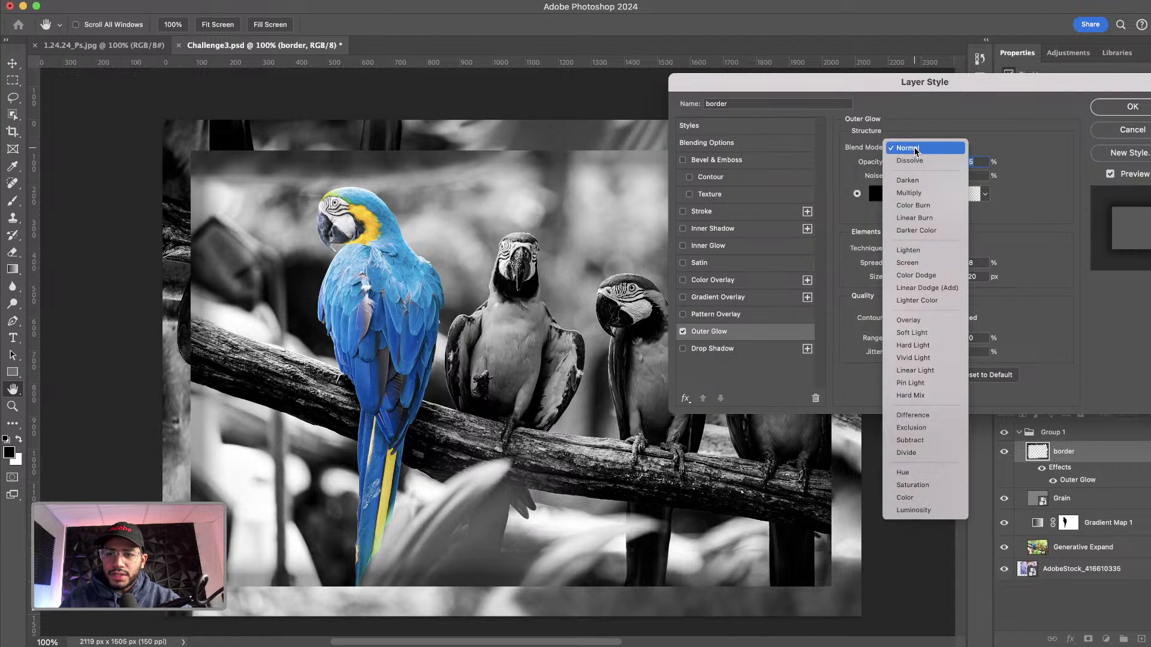
{"action": "left_click", "coordinate": [914, 193]}
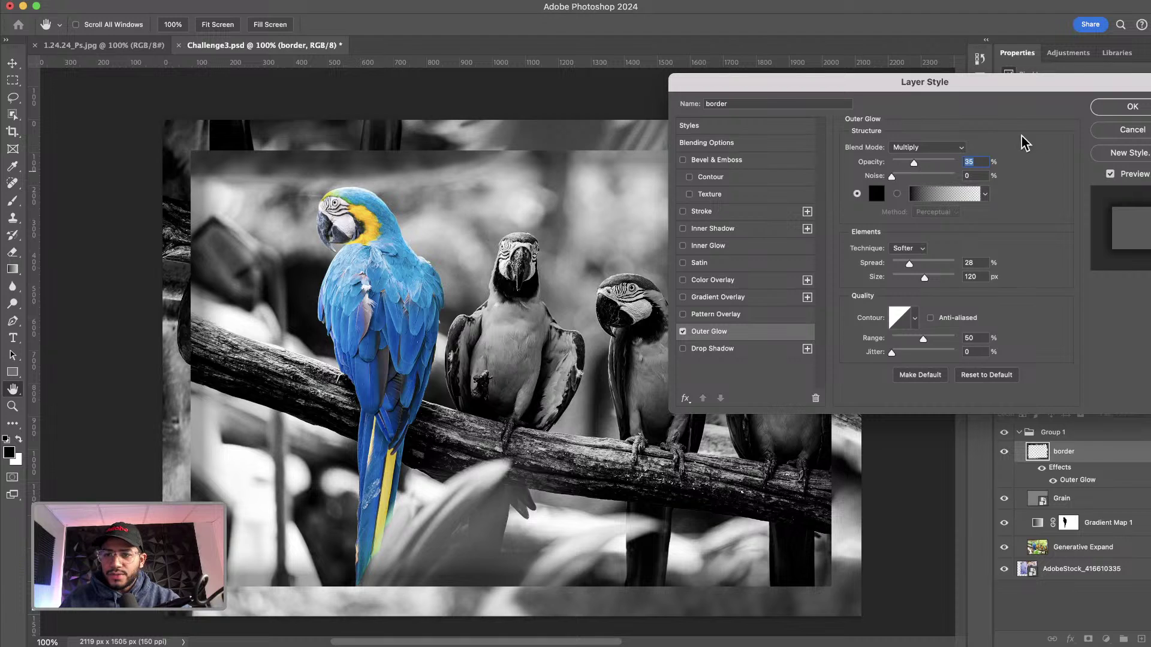
{"action": "left_click", "coordinate": [1117, 111]}
{"action": "key", "text": "m"}
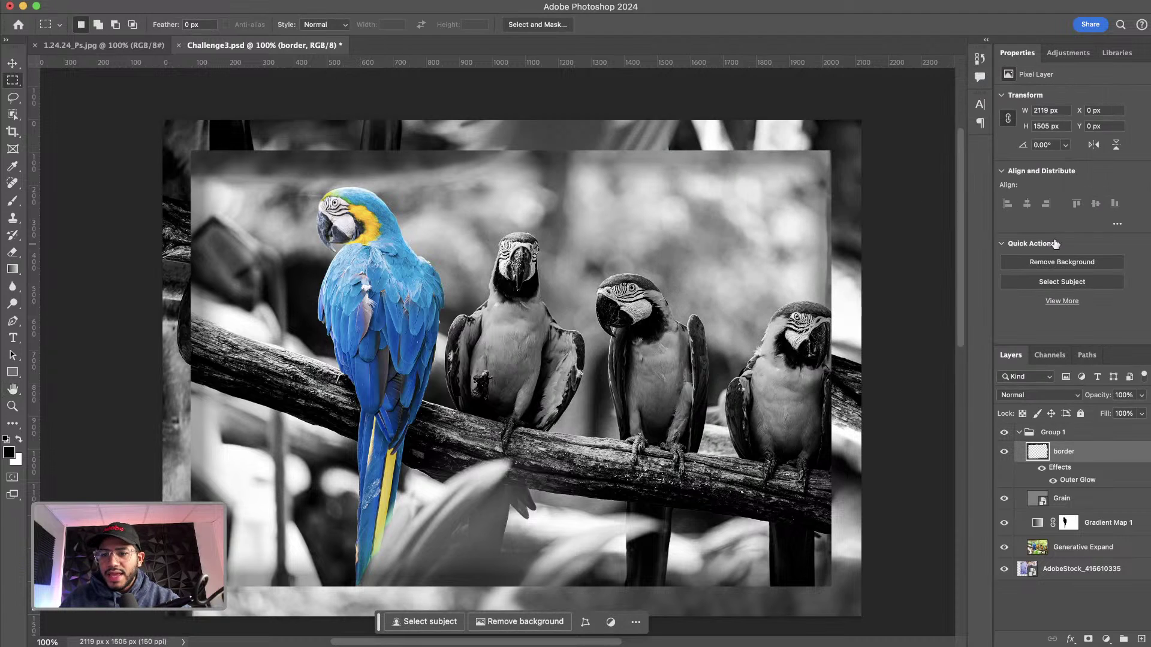
Step: Select the layers from border to Generative Expand and paste a merged copy of the whole canvas as a new layer above them
{"action": "left_click", "coordinate": [1096, 547], "text": "shift"}
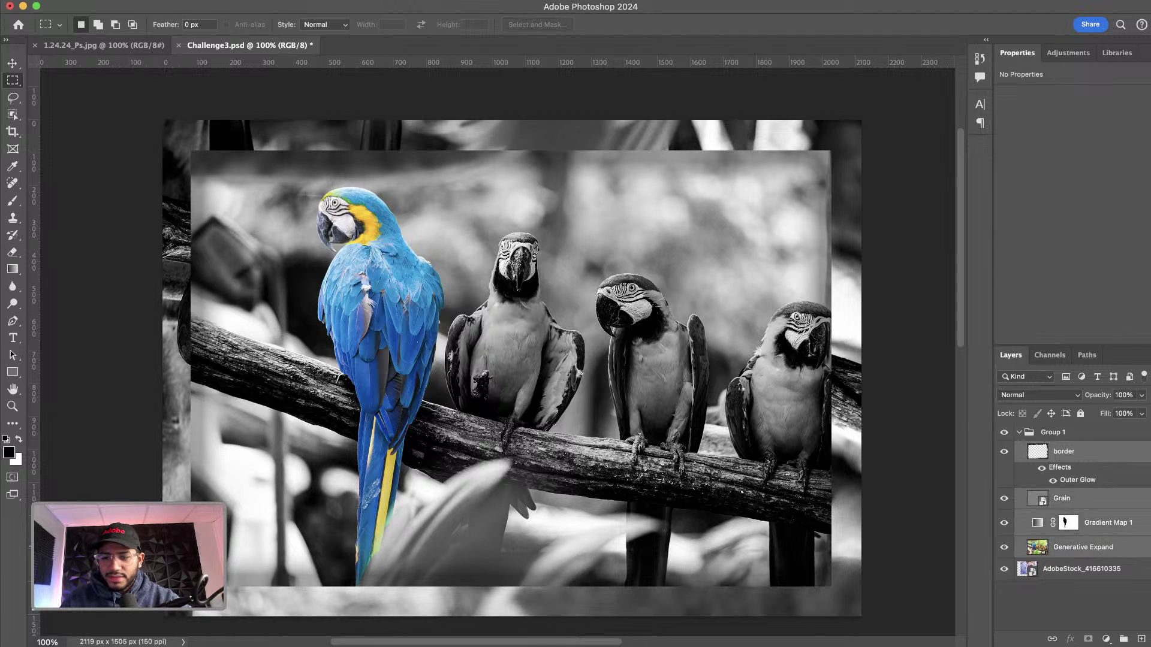
{"action": "left_click", "coordinate": [1120, 453]}
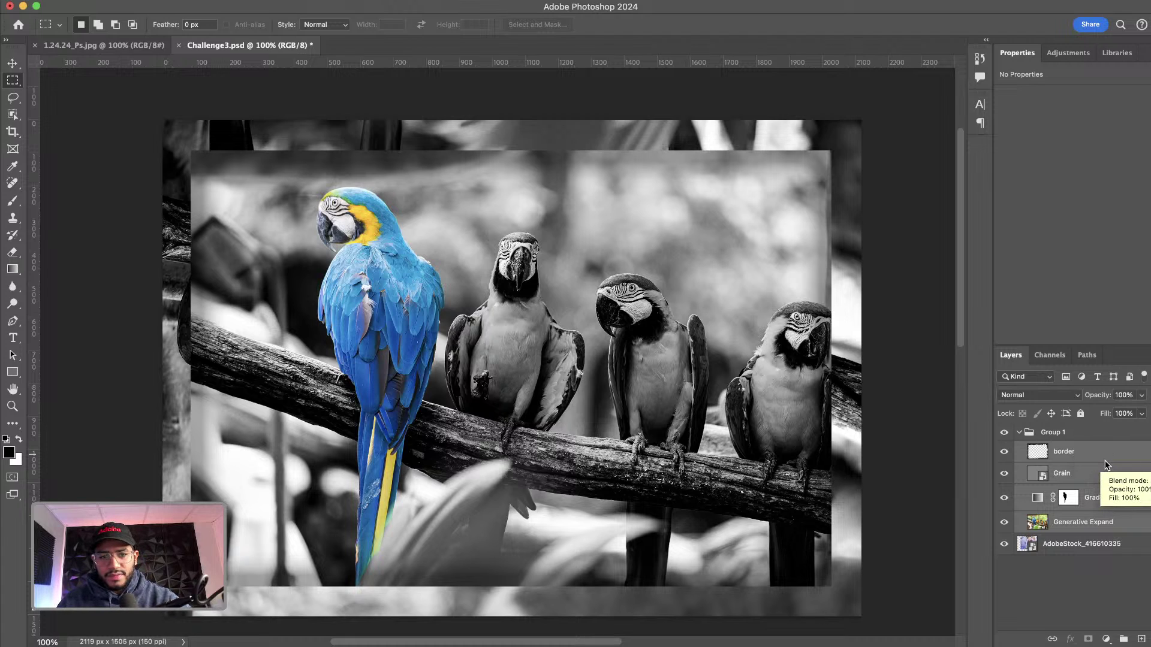
{"action": "key", "text": "super+a"}
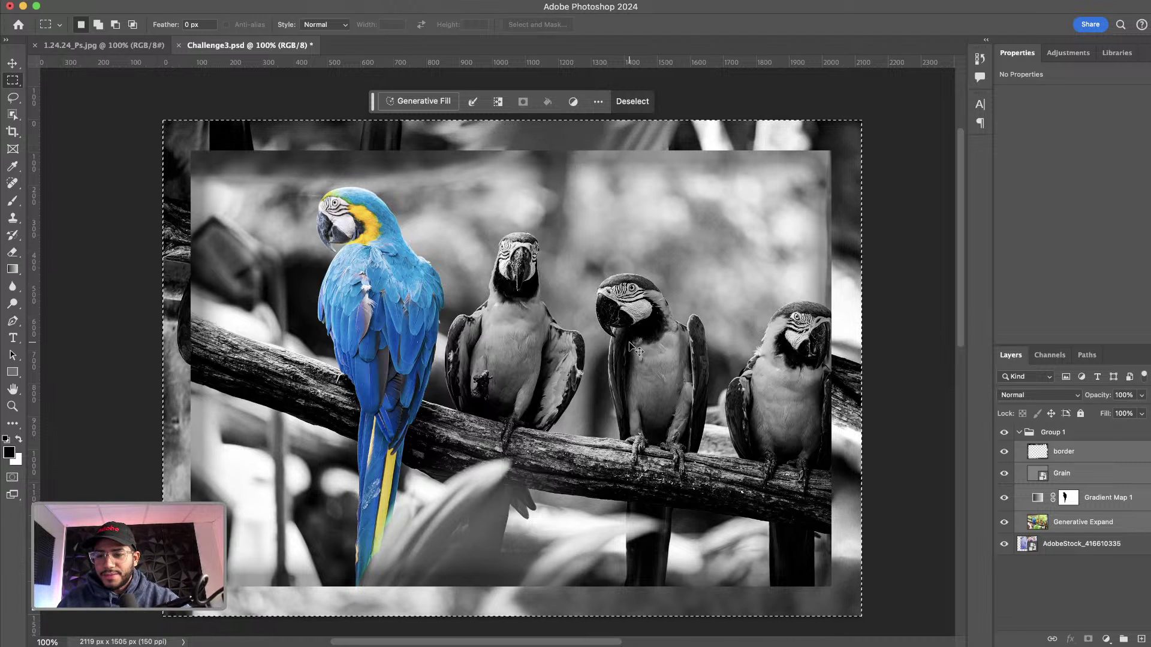
{"action": "key", "text": "super+v"}
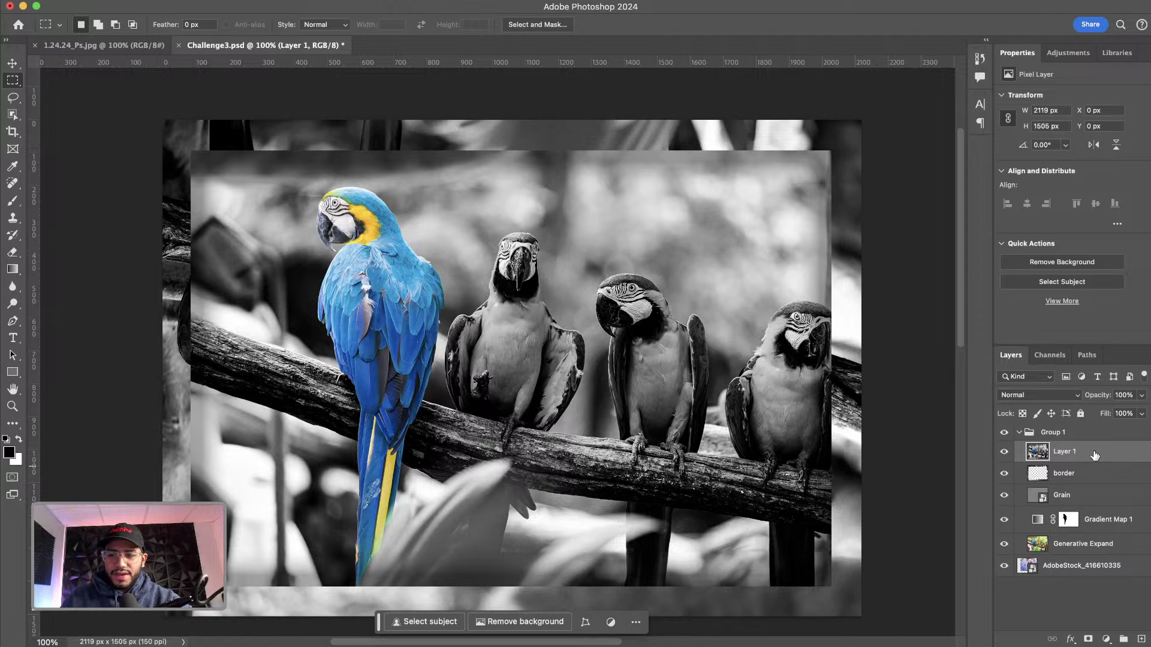
Step: Apply a High Pass filter with a 2.2 pixel radius to the merged layer and set its blend mode to Overlay
{"action": "left_click", "coordinate": [326, 1]}
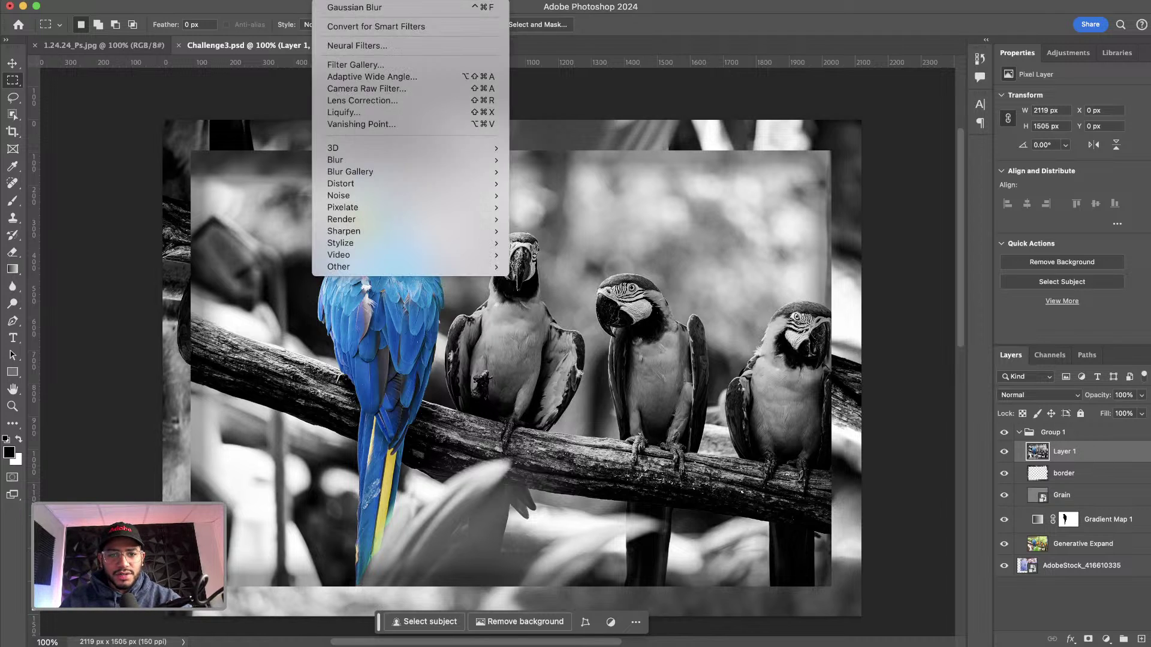
{"action": "mouse_move", "coordinate": [466, 198]}
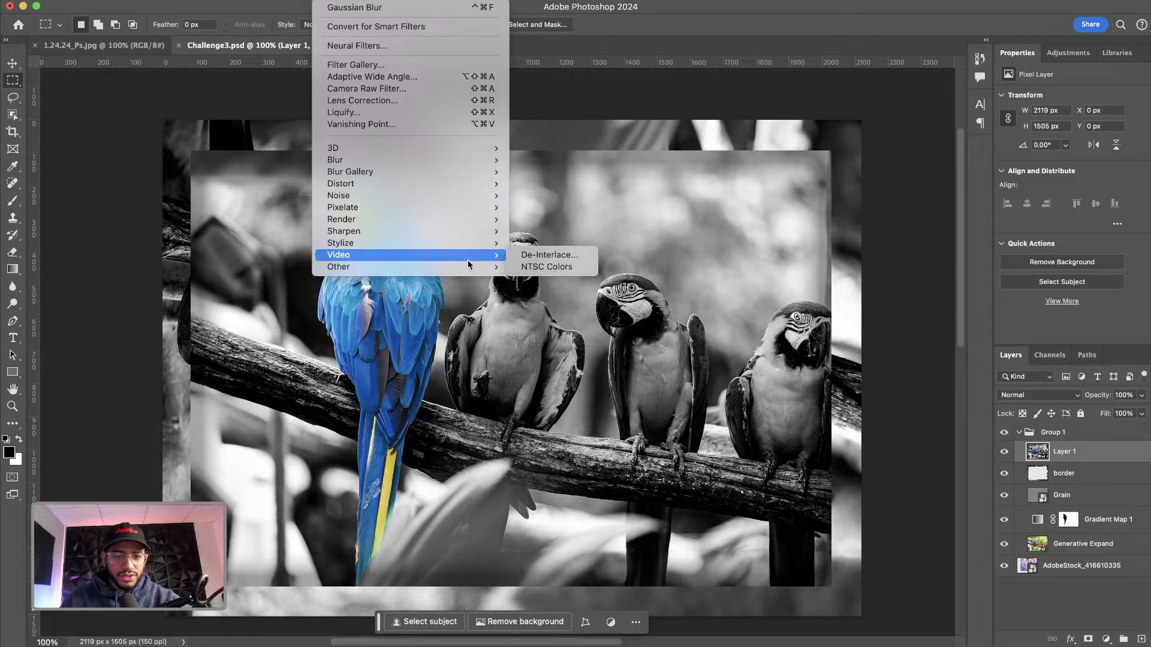
{"action": "mouse_move", "coordinate": [465, 273]}
{"action": "left_click", "coordinate": [546, 280]}
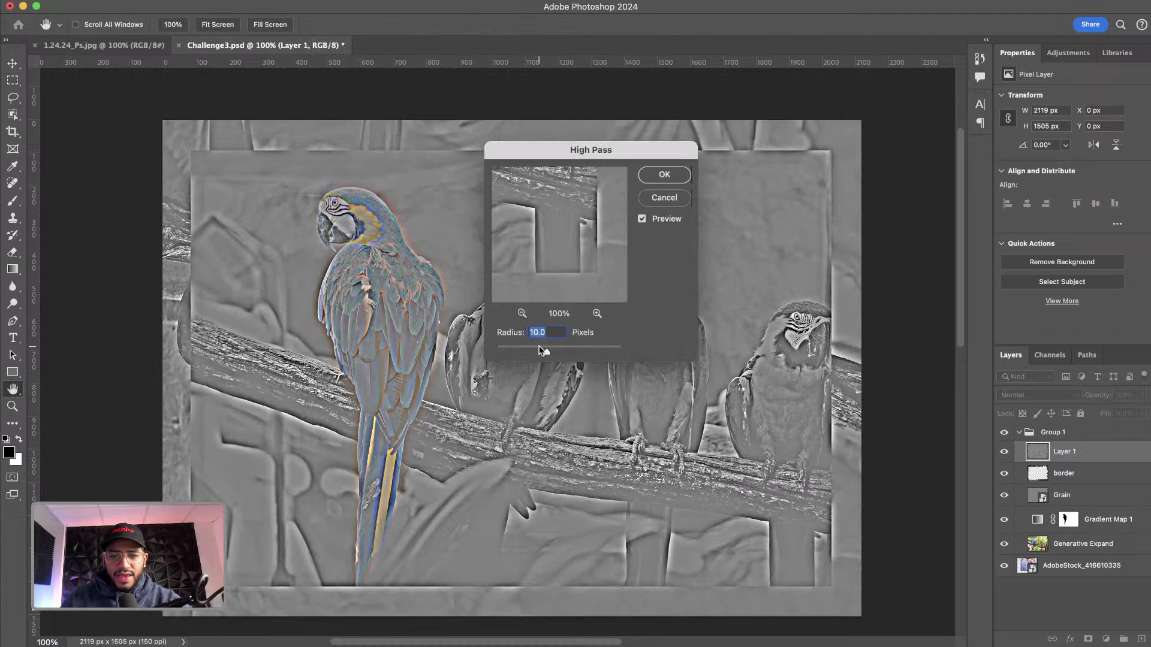
{"action": "left_click_drag", "start_coordinate": [548, 352], "coordinate": [513, 354]}
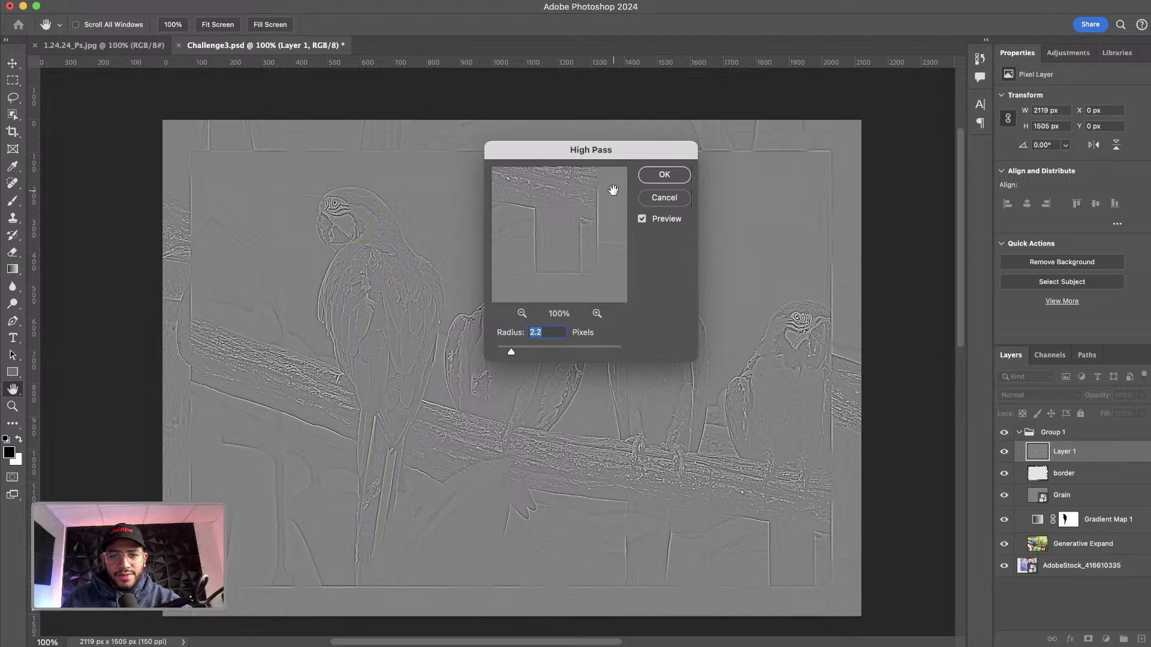
{"action": "left_click", "coordinate": [660, 176]}
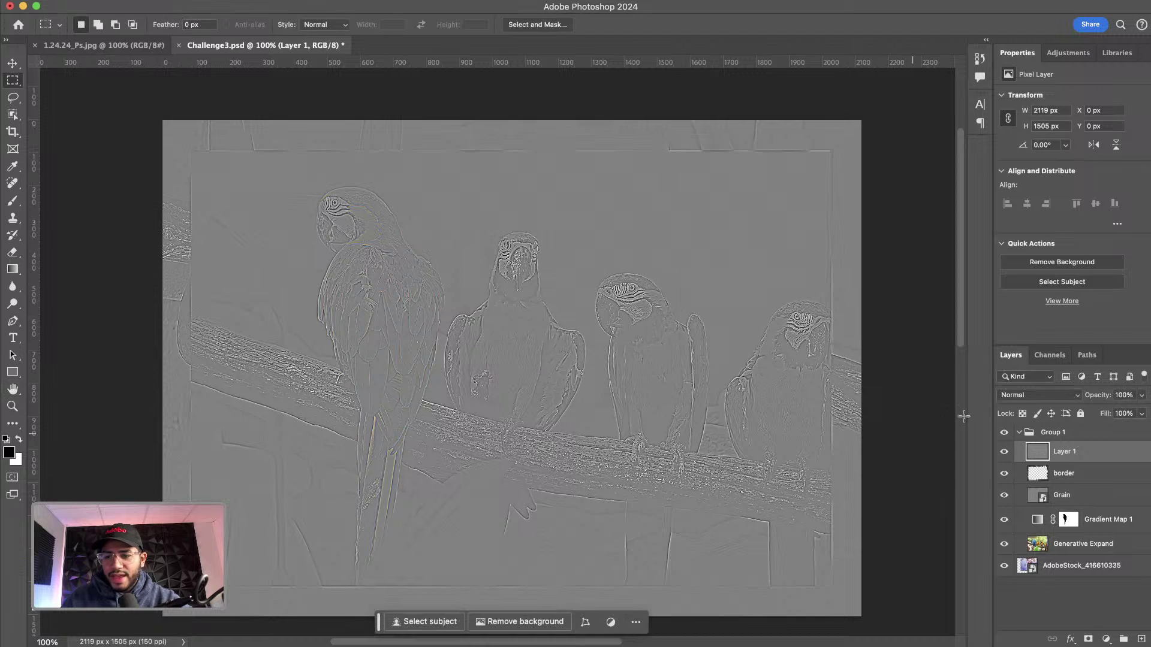
{"action": "left_click", "coordinate": [1048, 396]}
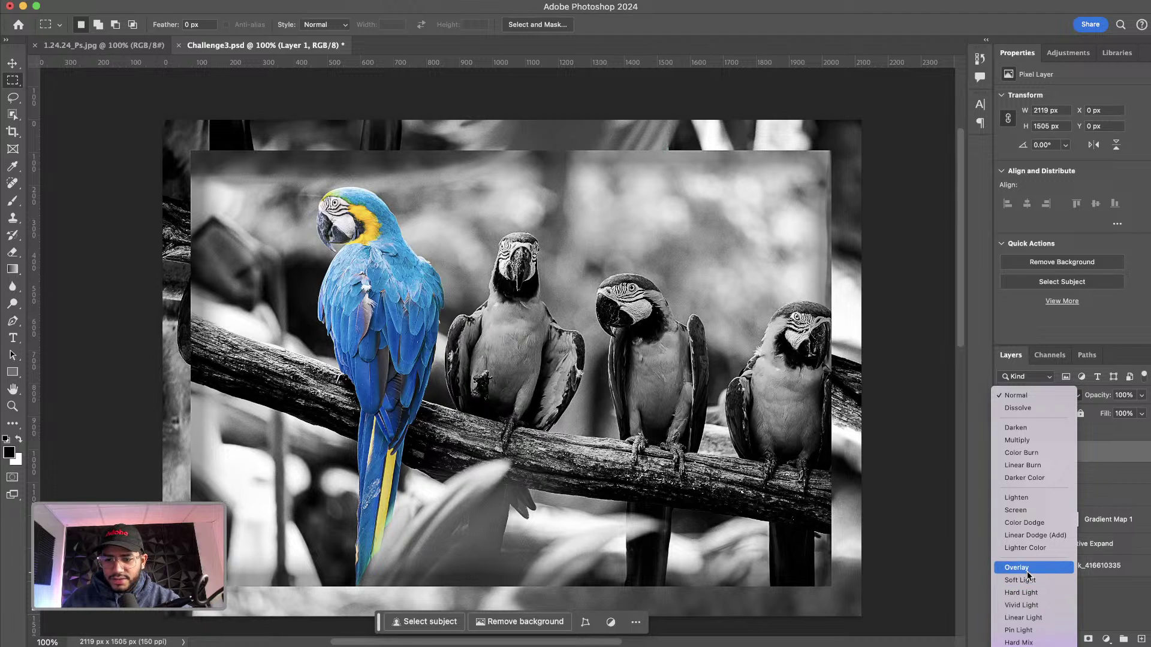
{"action": "left_click", "coordinate": [1023, 573]}
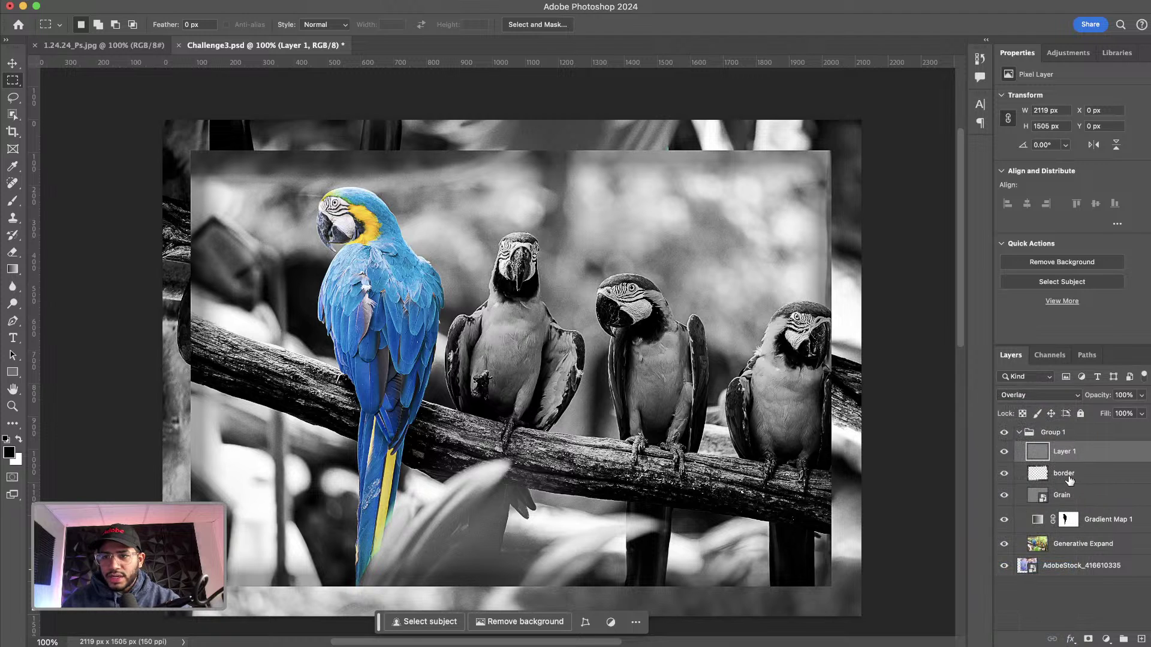
Step: Compare the image with and without the High Pass sharpening by toggling that layer's visibility
{"action": "left_click", "coordinate": [1005, 453]}
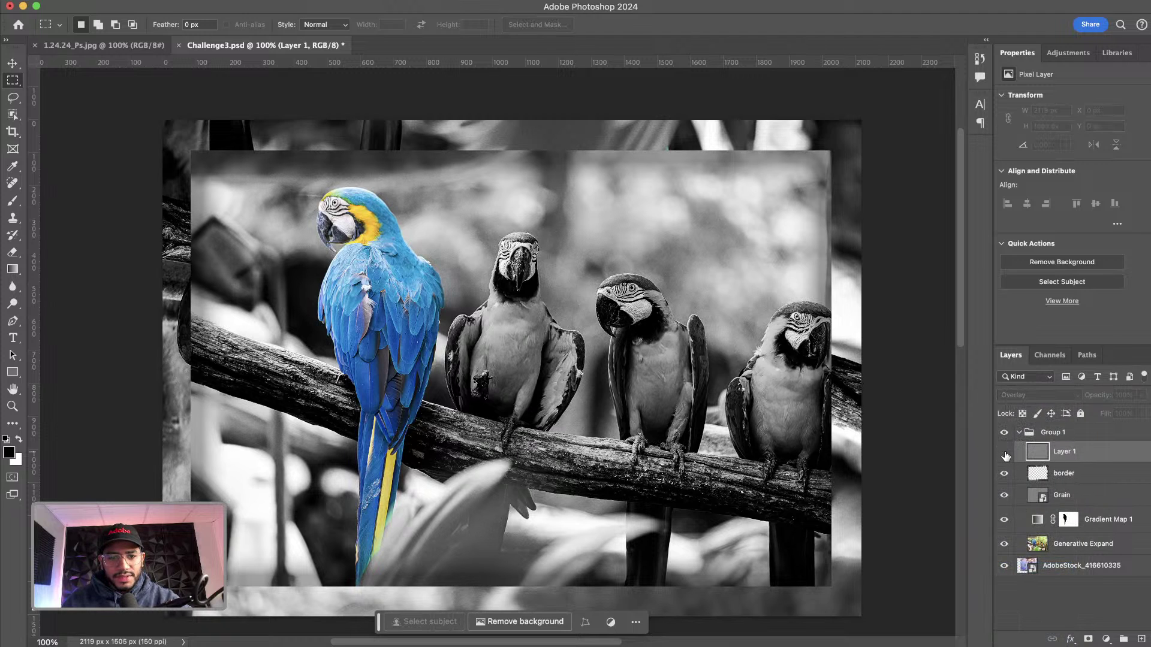
{"action": "left_click", "coordinate": [1005, 455]}
{"action": "left_click", "coordinate": [1005, 455]}
{"action": "left_click", "coordinate": [1005, 454]}
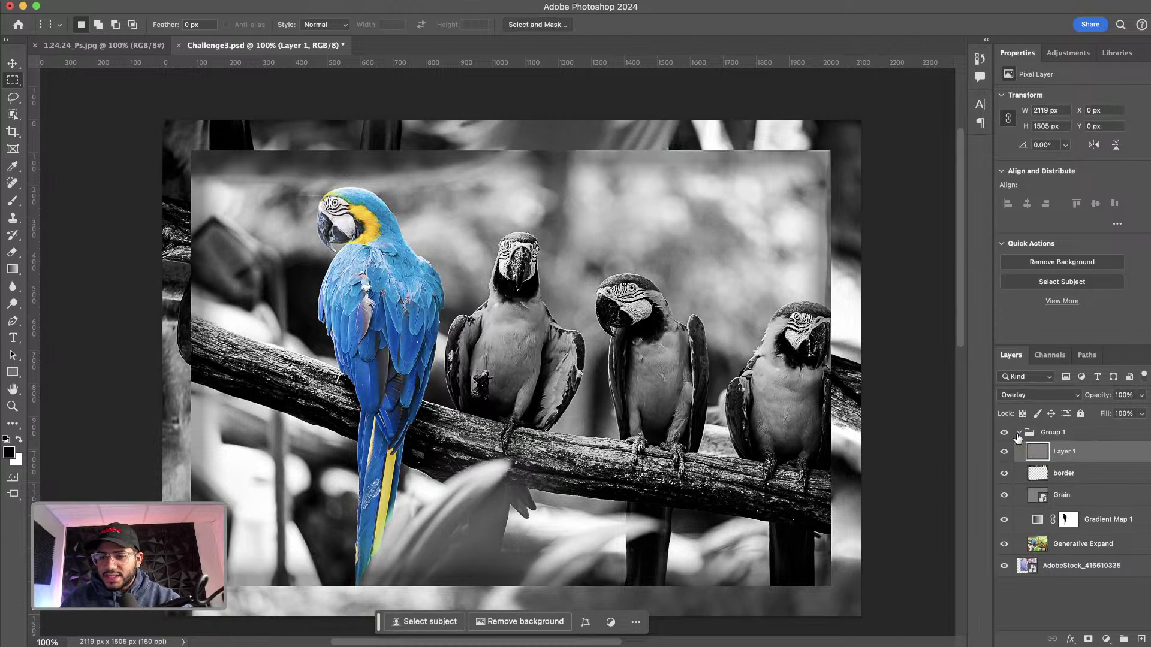
Step: Collapse Group 1 with the parrot layers and hide the whole group
{"action": "left_click", "coordinate": [1017, 432]}
{"action": "left_click", "coordinate": [1011, 434]}
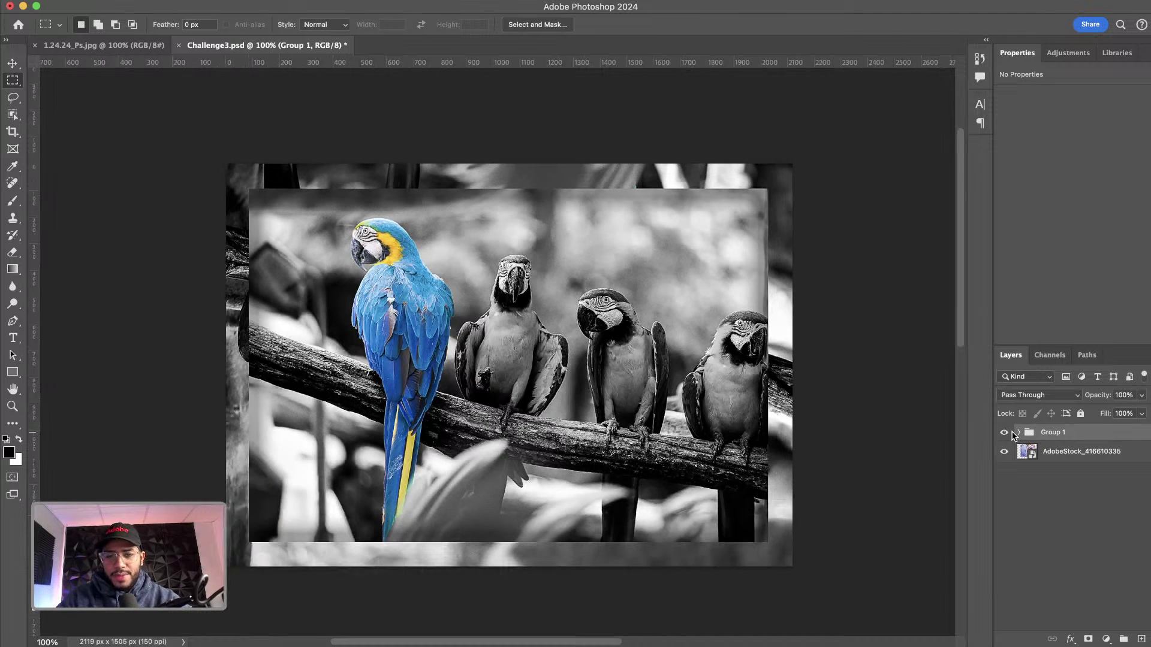
{"action": "left_click", "coordinate": [1011, 434]}
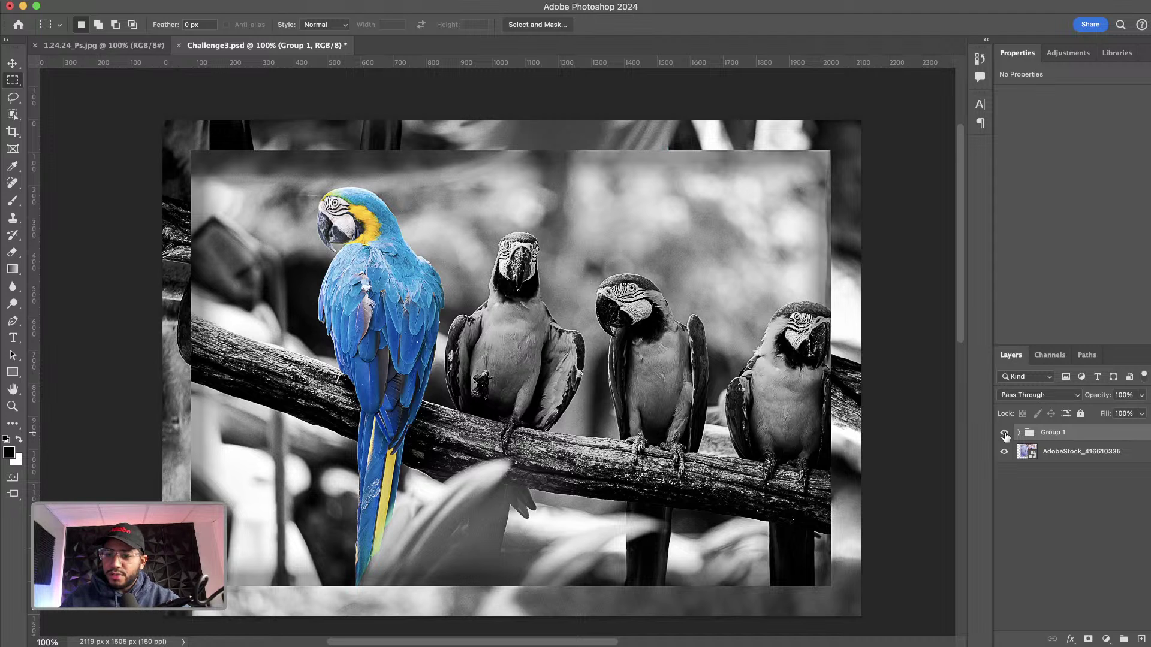
{"action": "left_click", "coordinate": [1004, 433]}
Step: Reposition the AdobeStock_416610335 street photo and scale it proportionally to about 2289 by 1526 px so it covers the whole canvas
{"action": "left_click", "coordinate": [1017, 449]}
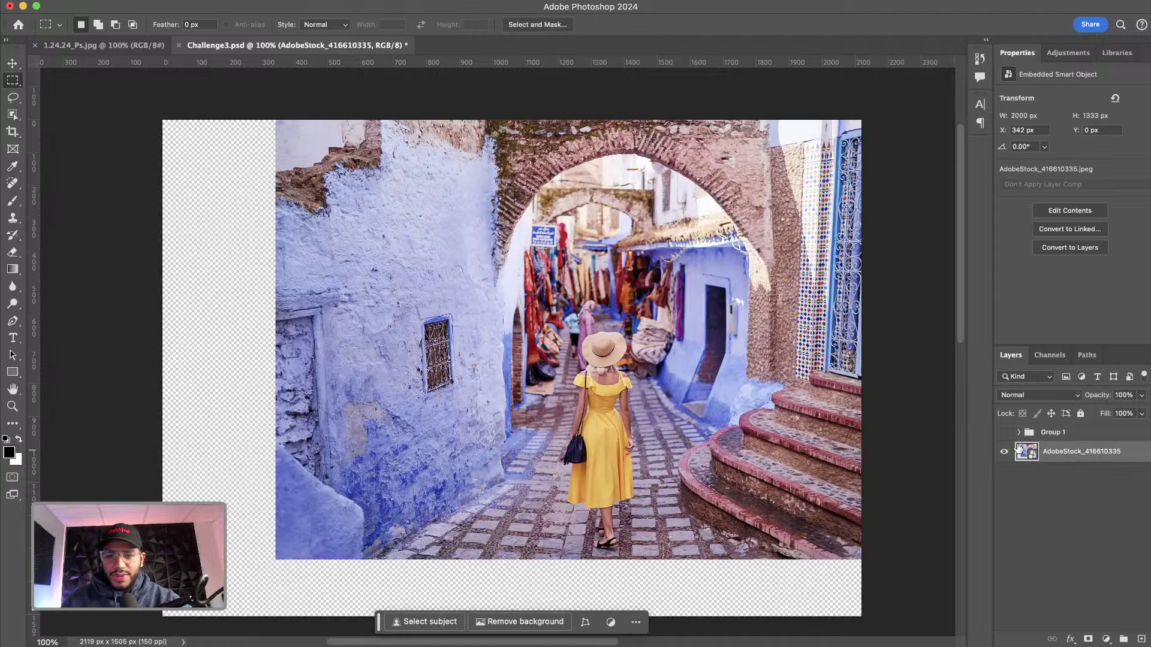
{"action": "key", "text": "super+t"}
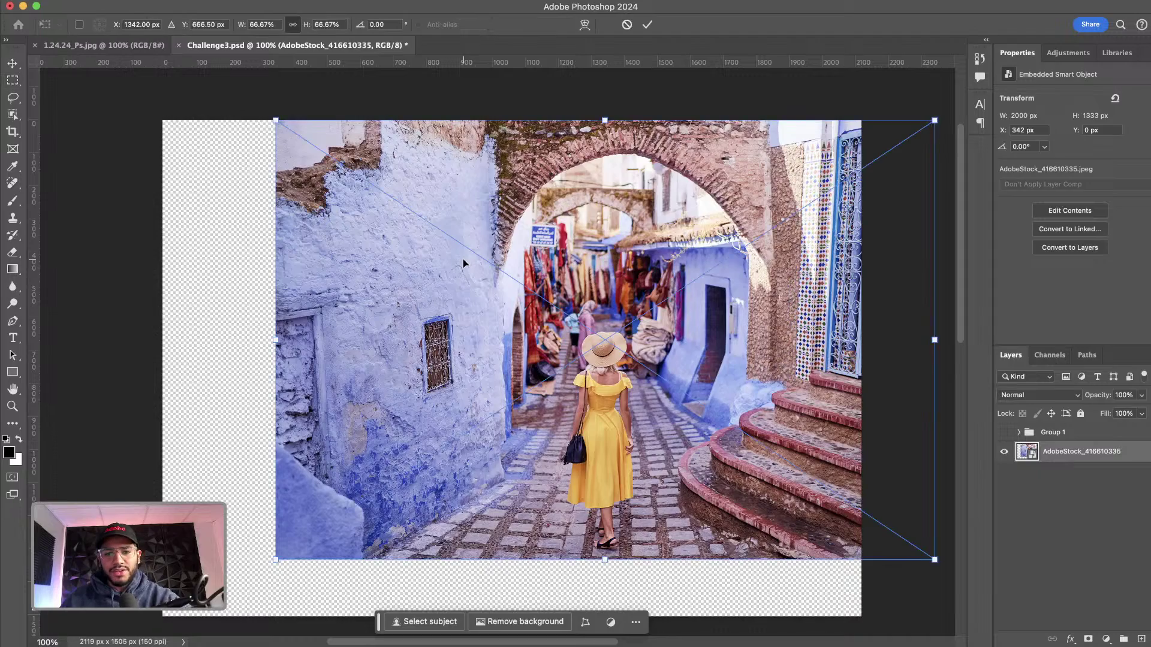
{"action": "left_click_drag", "start_coordinate": [550, 252], "coordinate": [457, 259]}
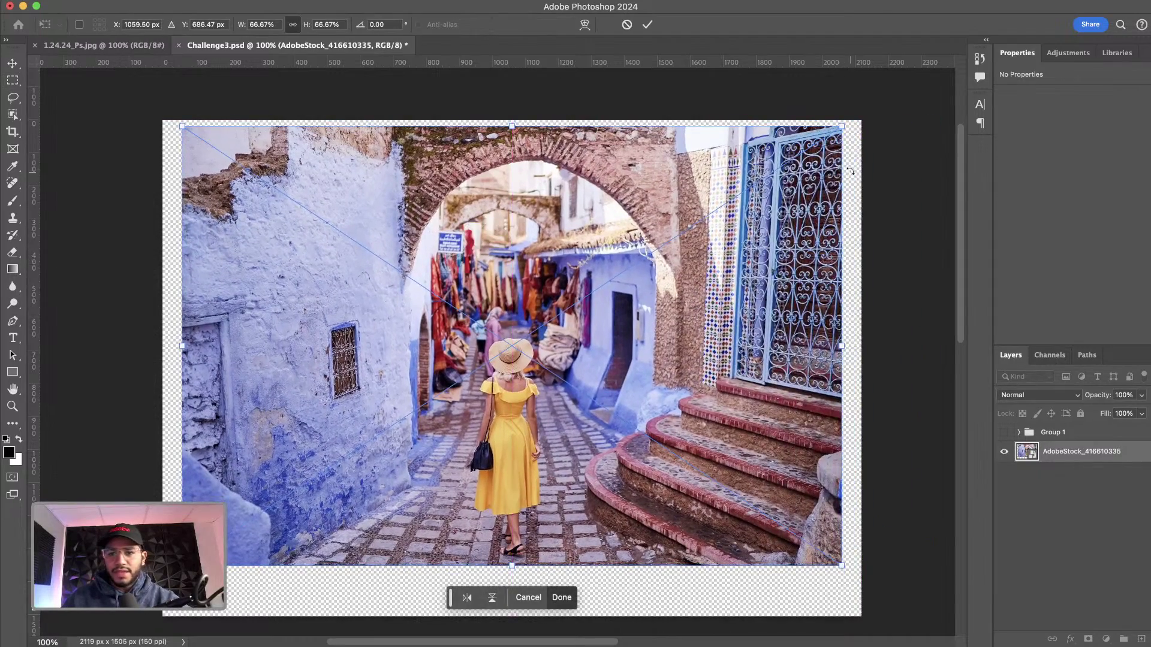
{"action": "left_click_drag", "start_coordinate": [840, 125], "coordinate": [883, 98]}
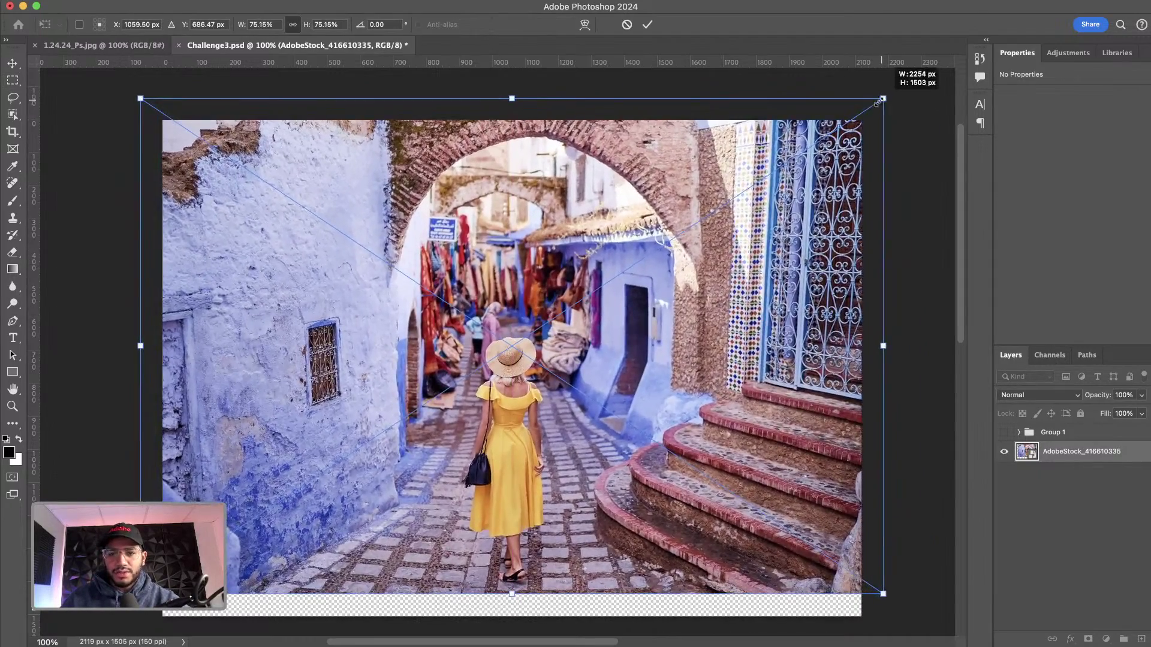
{"action": "mouse_move", "coordinate": [757, 234]}
{"action": "left_mouse_down"}
{"action": "mouse_move", "coordinate": [759, 252]}
{"action": "mouse_move", "coordinate": [762, 241]}
{"action": "left_mouse_up"}
{"action": "left_click_drag", "start_coordinate": [883, 120], "coordinate": [889, 116]}
{"action": "key", "text": "Return"}
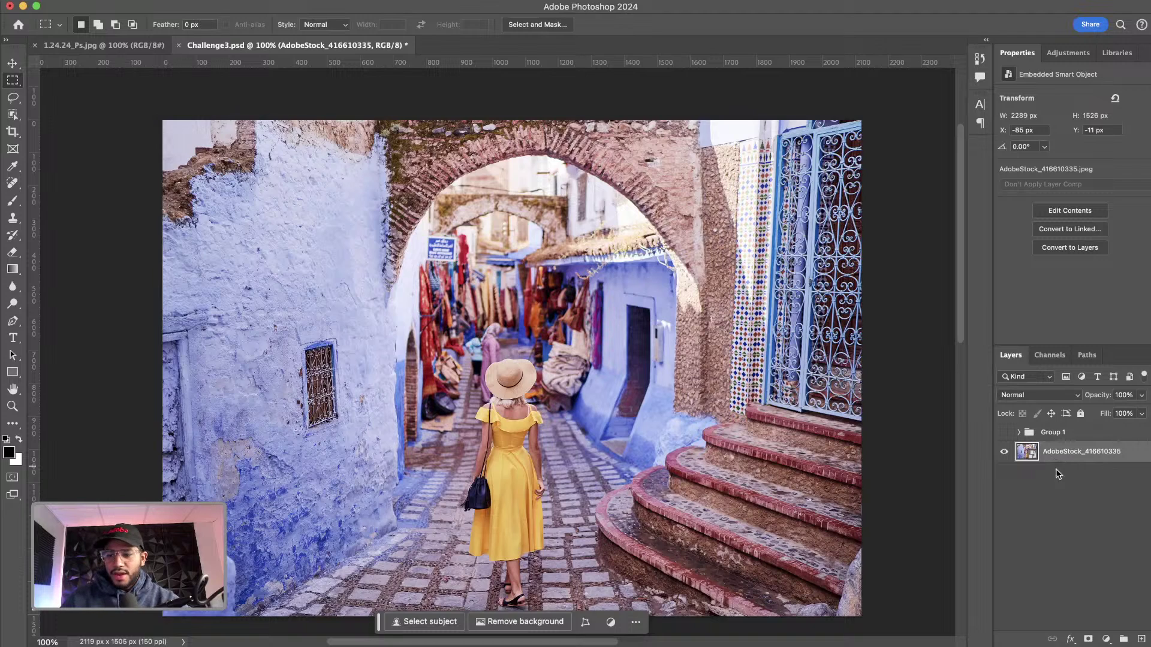
Step: Add a black-to-white Gradient Map adjustment layer above the street photo and toggle its visibility to compare
{"action": "left_click", "coordinate": [1105, 639]}
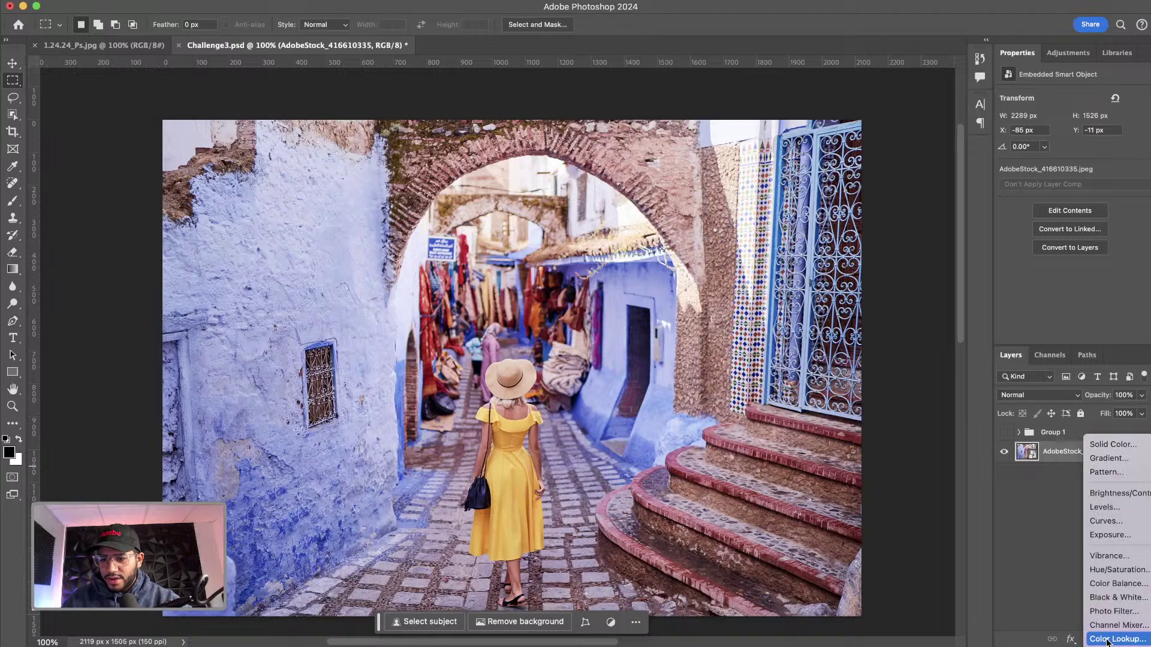
{"action": "scroll", "coordinate": [1114, 617], "scroll_direction": "down", "scroll_amount": 2}
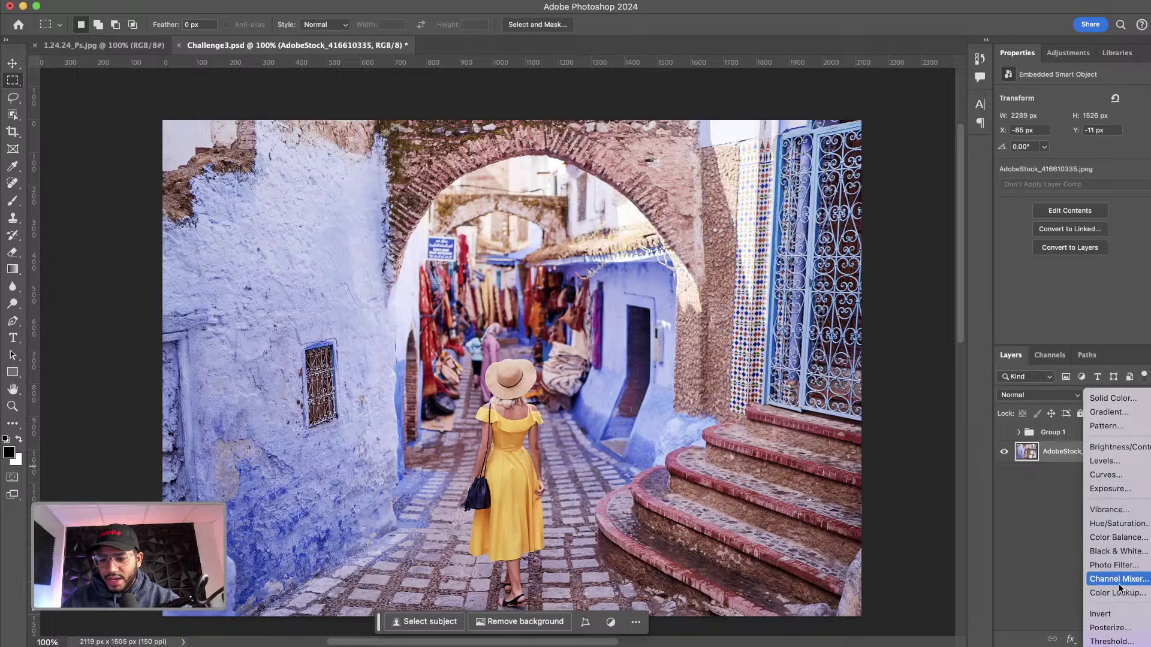
{"action": "left_click", "coordinate": [1111, 639]}
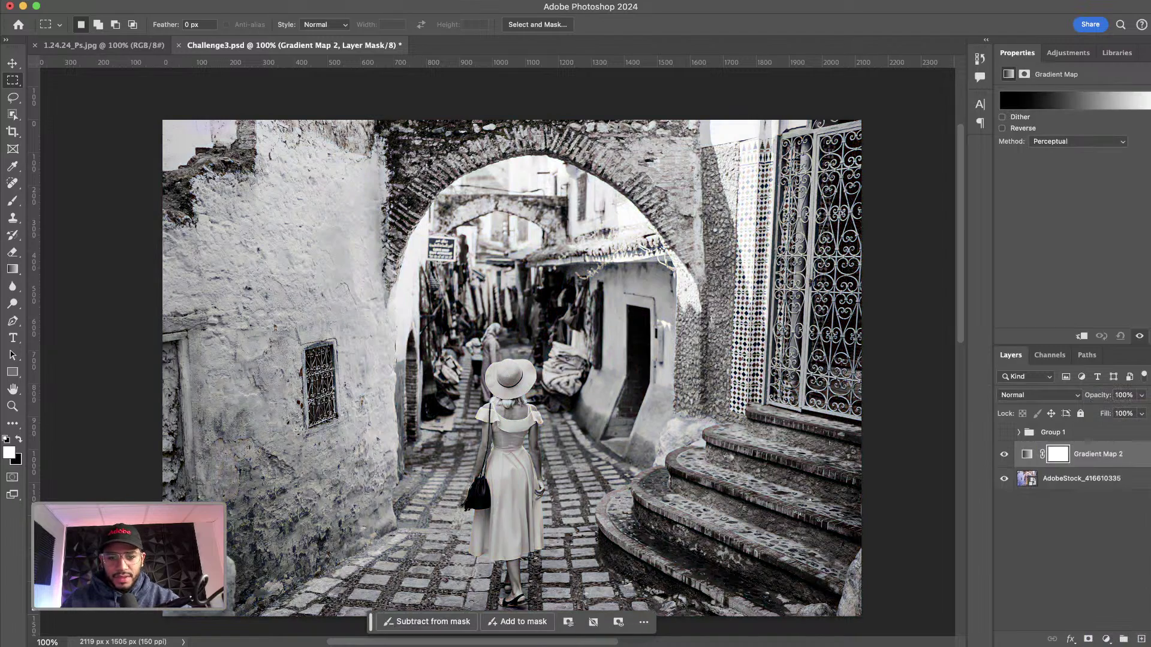
{"action": "left_click", "coordinate": [1005, 454]}
{"action": "left_click", "coordinate": [1004, 454]}
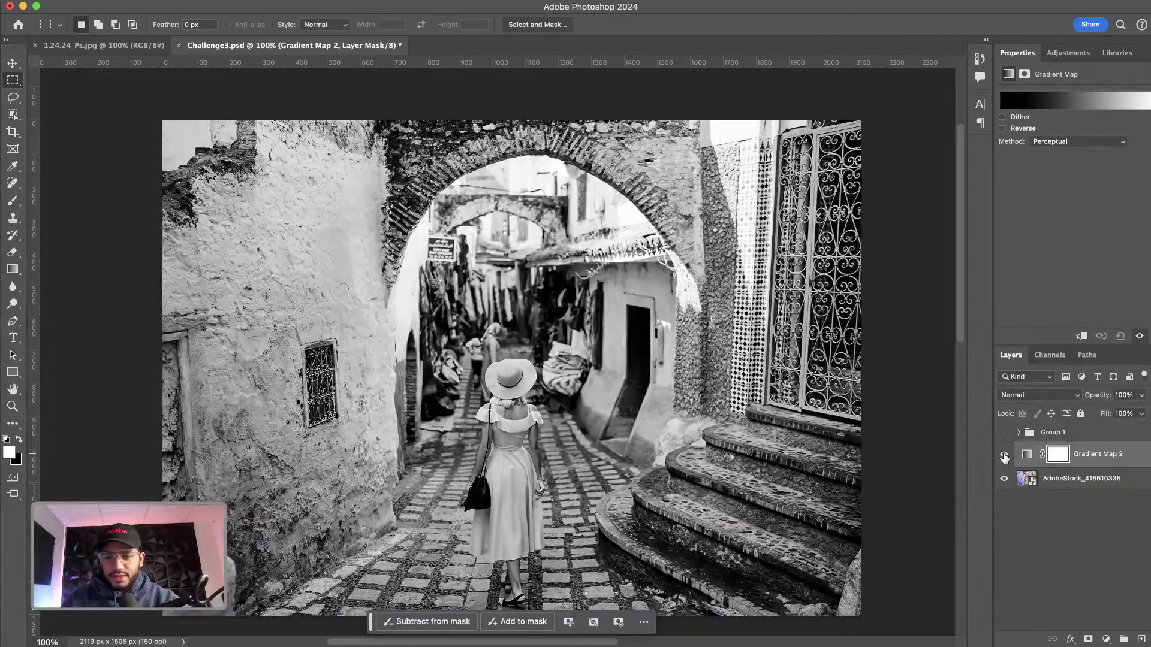
Step: Hide the Gradient Map, select the woman in the yellow dress with a rectangular Object Selection, and show the Gradient Map again
{"action": "left_click", "coordinate": [1004, 455]}
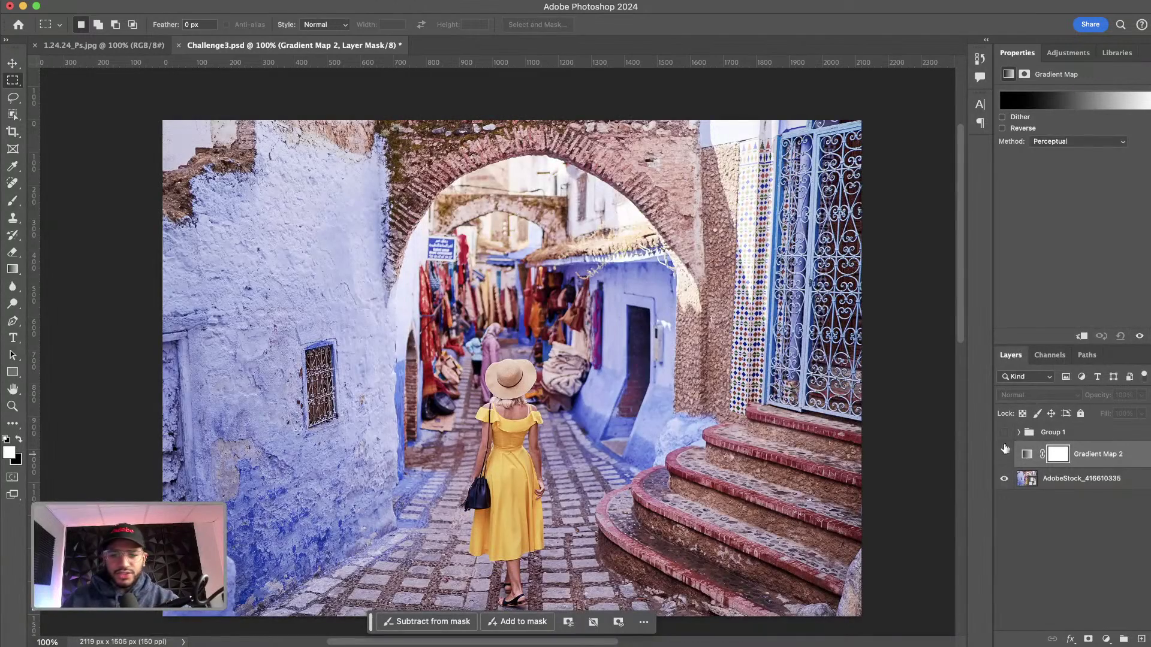
{"action": "left_click", "coordinate": [14, 115]}
{"action": "left_click_drag", "start_coordinate": [463, 351], "coordinate": [571, 580]}
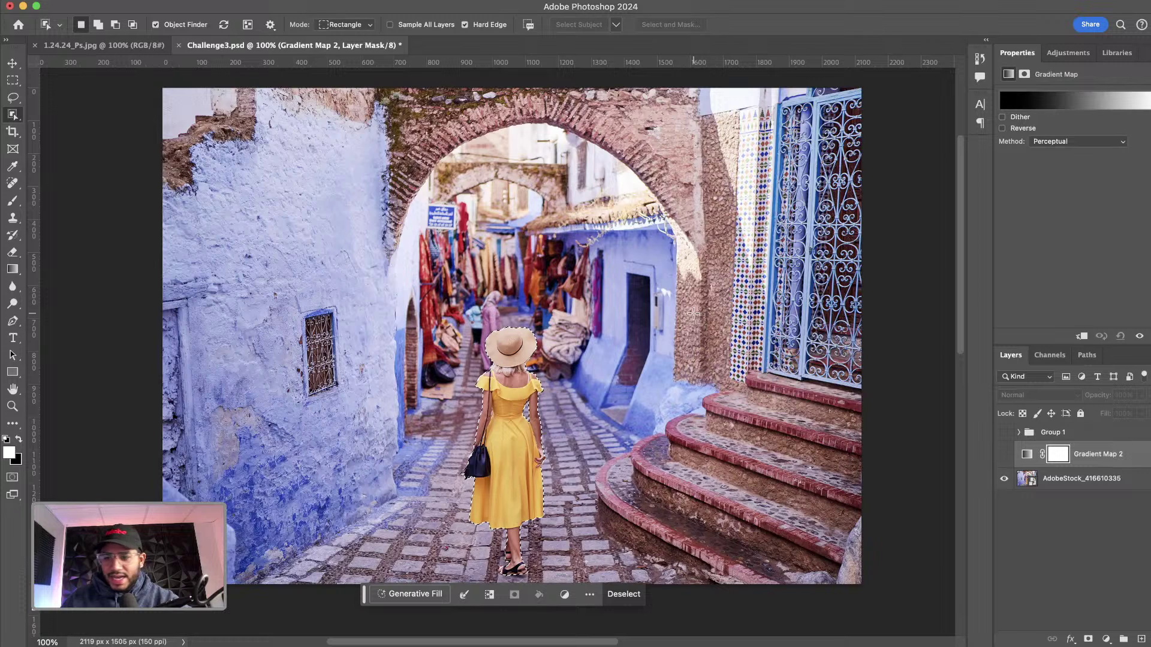
{"action": "left_click", "coordinate": [1004, 455]}
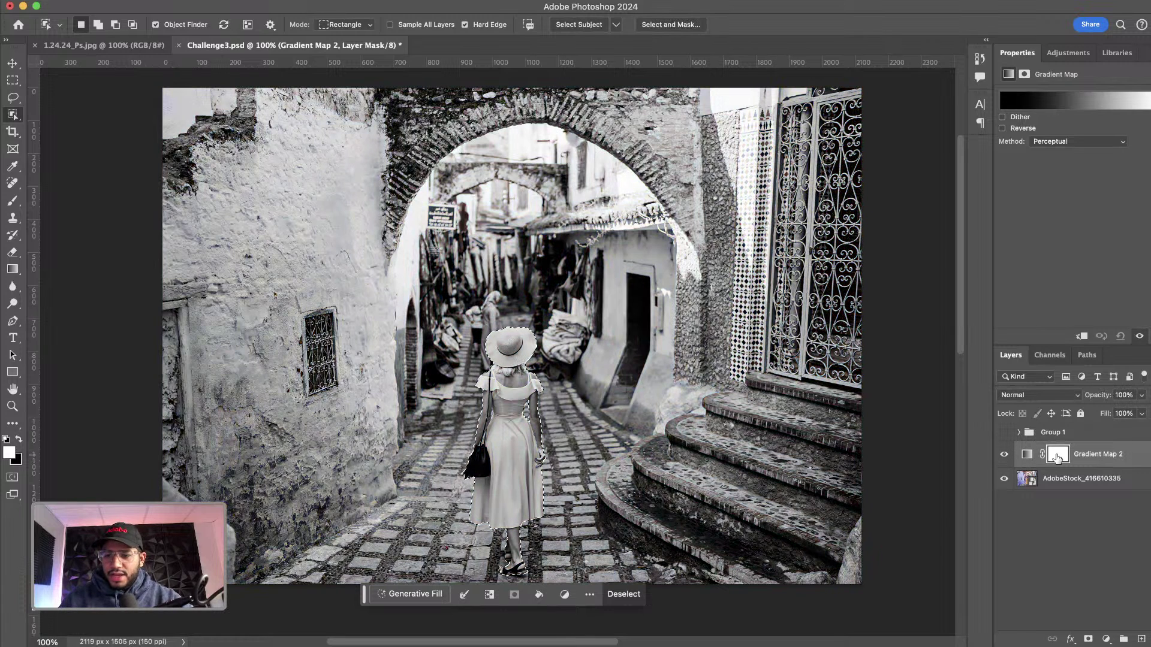
Step: Make black the foreground color, fill the woman's selection with it on the Gradient Map 2 layer mask, and deselect
{"action": "left_click", "coordinate": [1058, 457]}
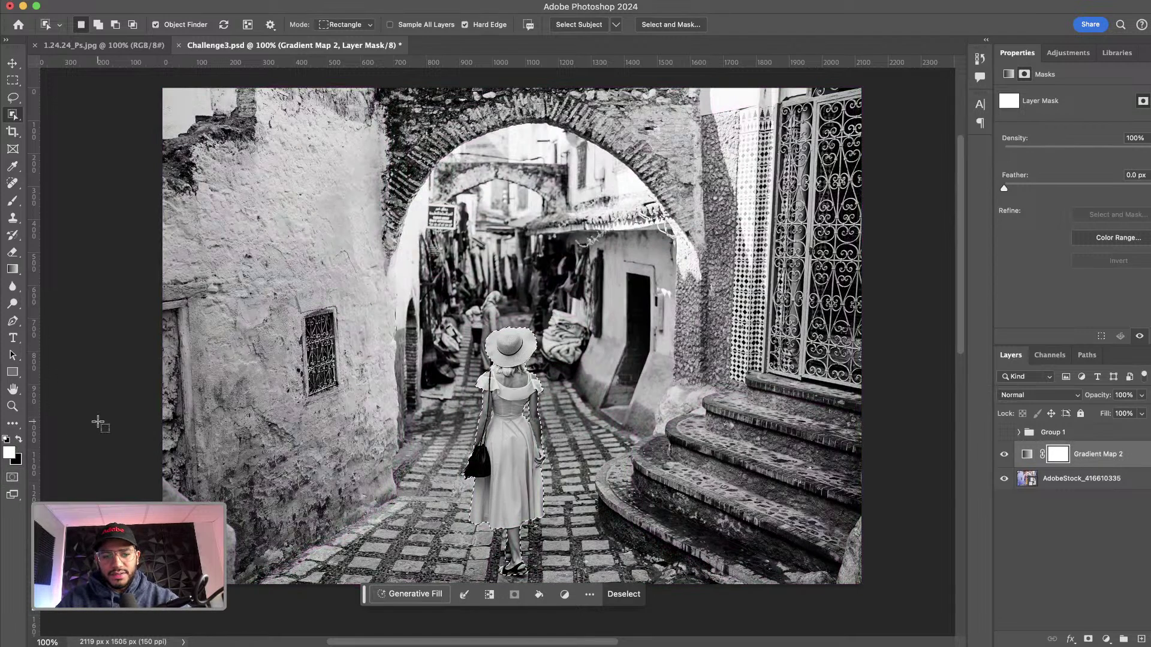
{"action": "left_click", "coordinate": [12, 63]}
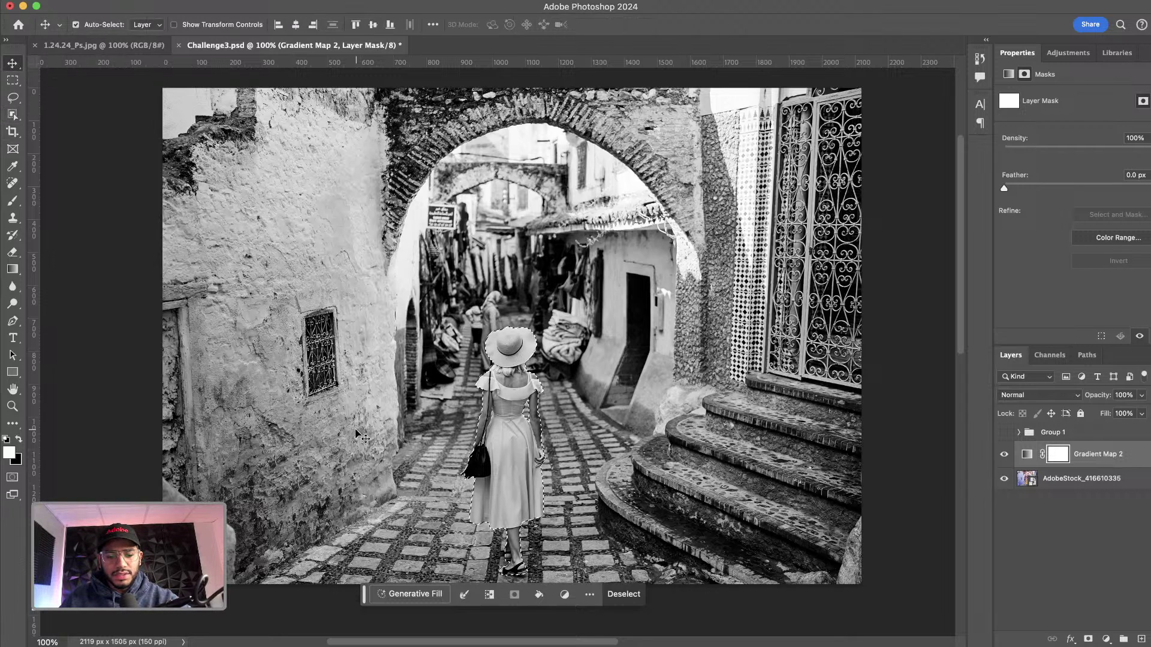
{"action": "key", "text": "x"}
{"action": "key", "text": "x"}
{"action": "key", "text": "x"}
{"action": "key", "text": "x"}
{"action": "key", "text": "x"}
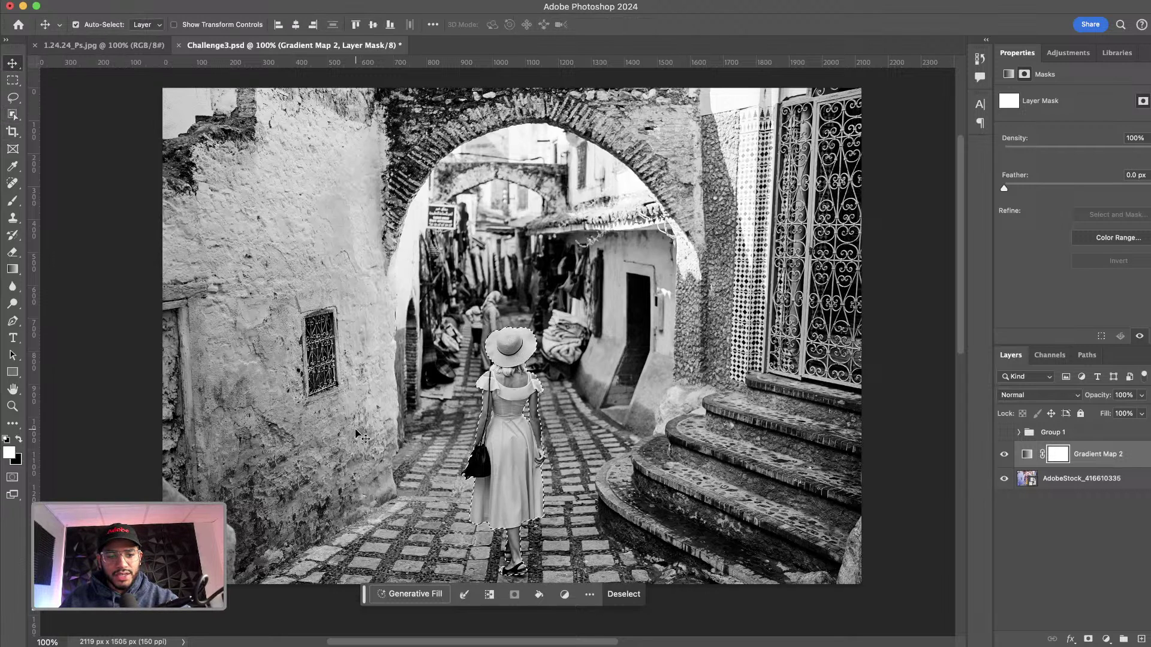
{"action": "key", "text": "x"}
{"action": "key", "text": "x"}
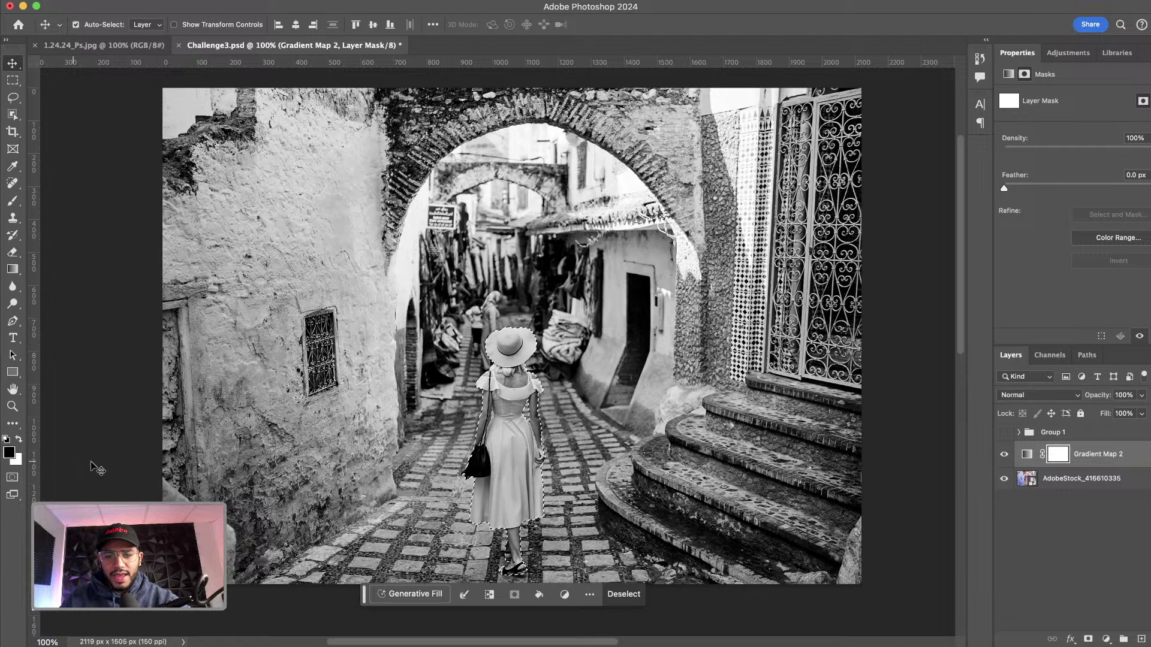
{"action": "key", "text": "x"}
{"action": "key", "text": "x"}
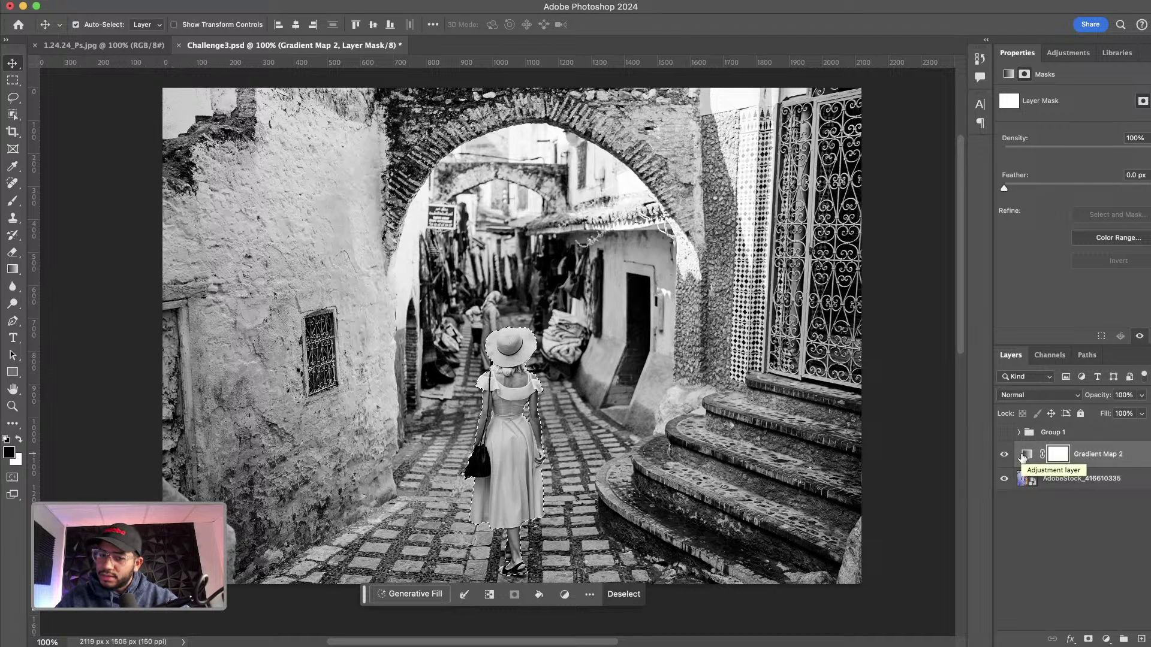
{"action": "key", "text": "alt+BackSpace"}
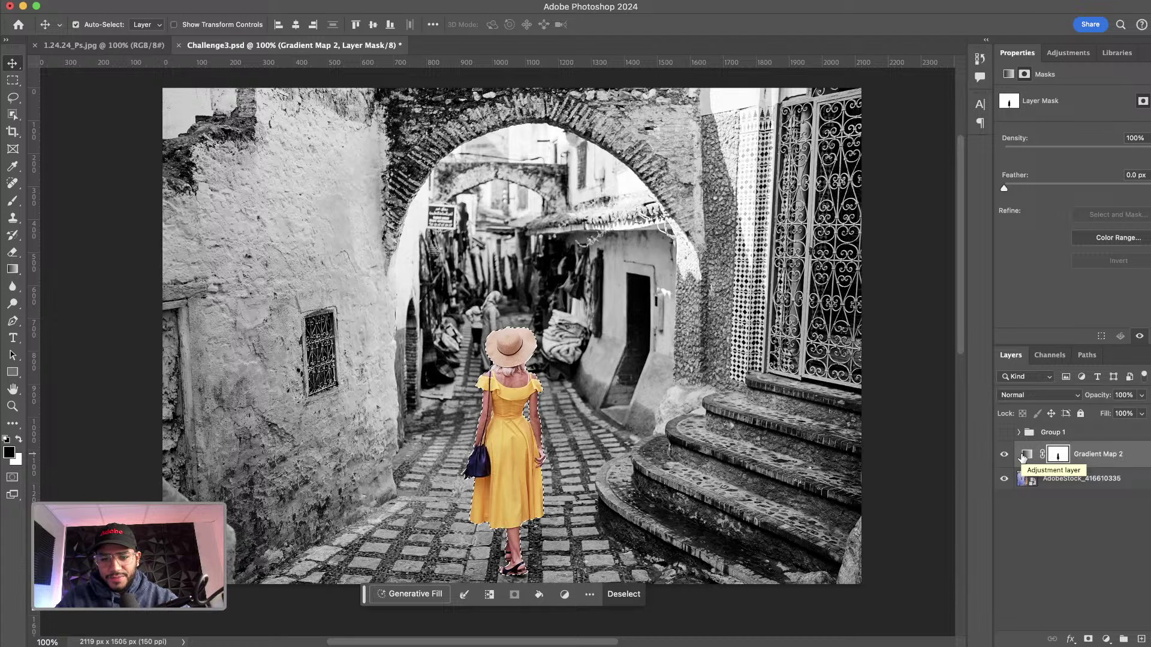
{"action": "key", "text": "super"}
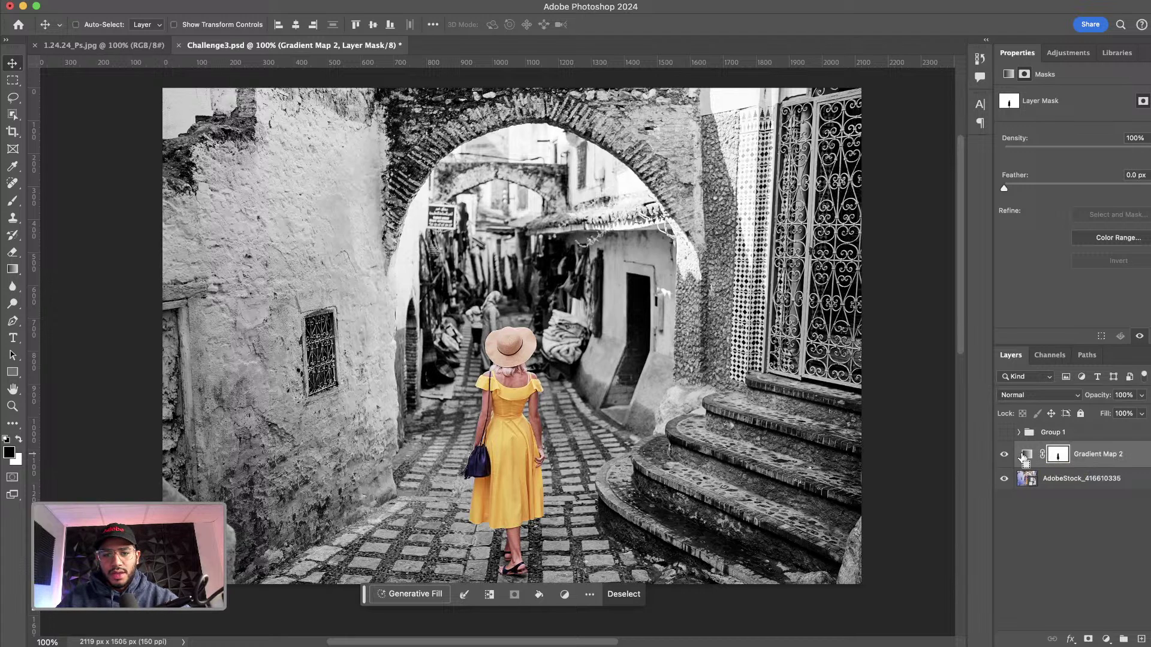
{"action": "key", "text": "super+d"}
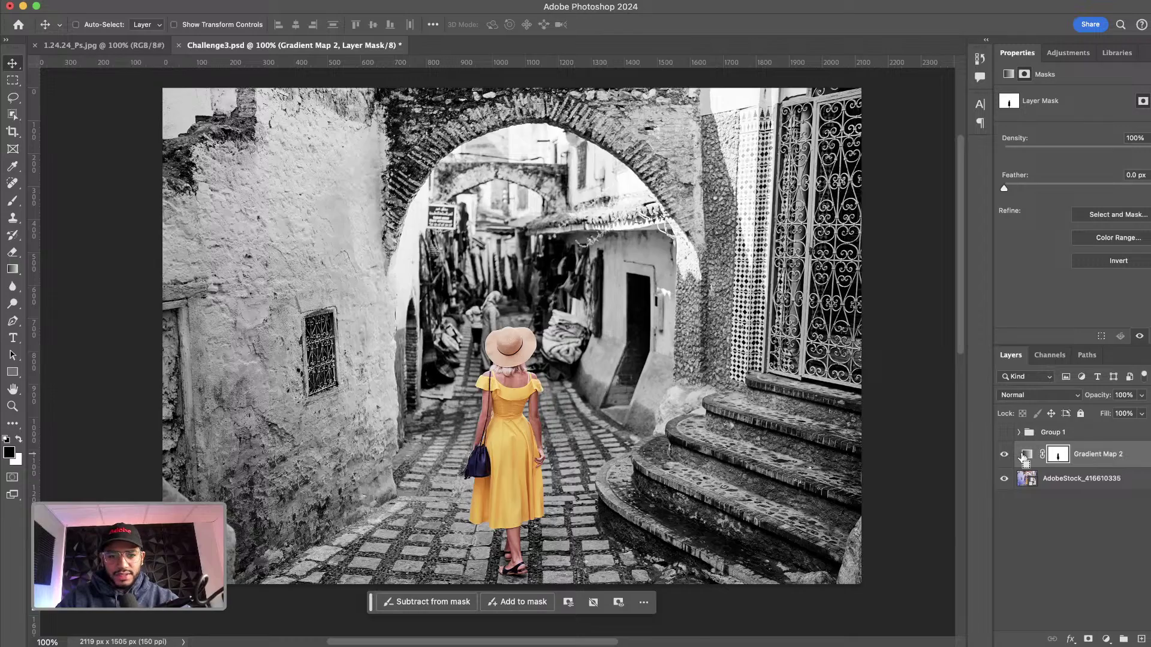
{"action": "key", "text": "super+equal"}
{"action": "key", "text": "super+equal"}
{"action": "key", "text": "super+minus"}
{"action": "key", "text": "super+minus"}
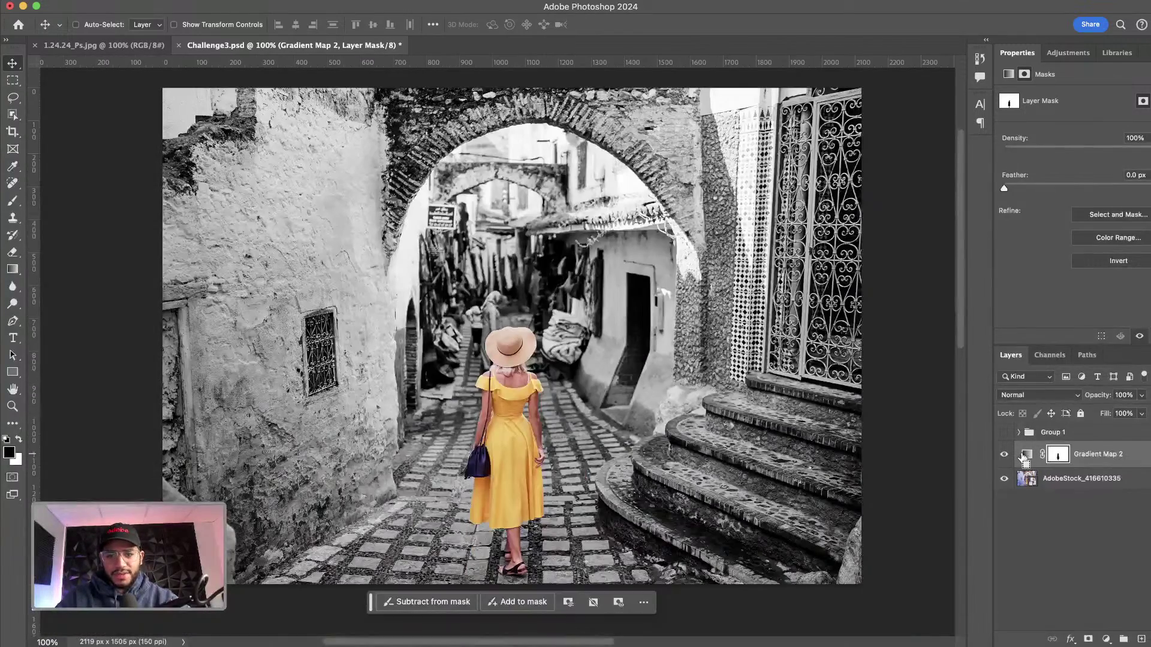
{"action": "key", "text": "super+minus"}
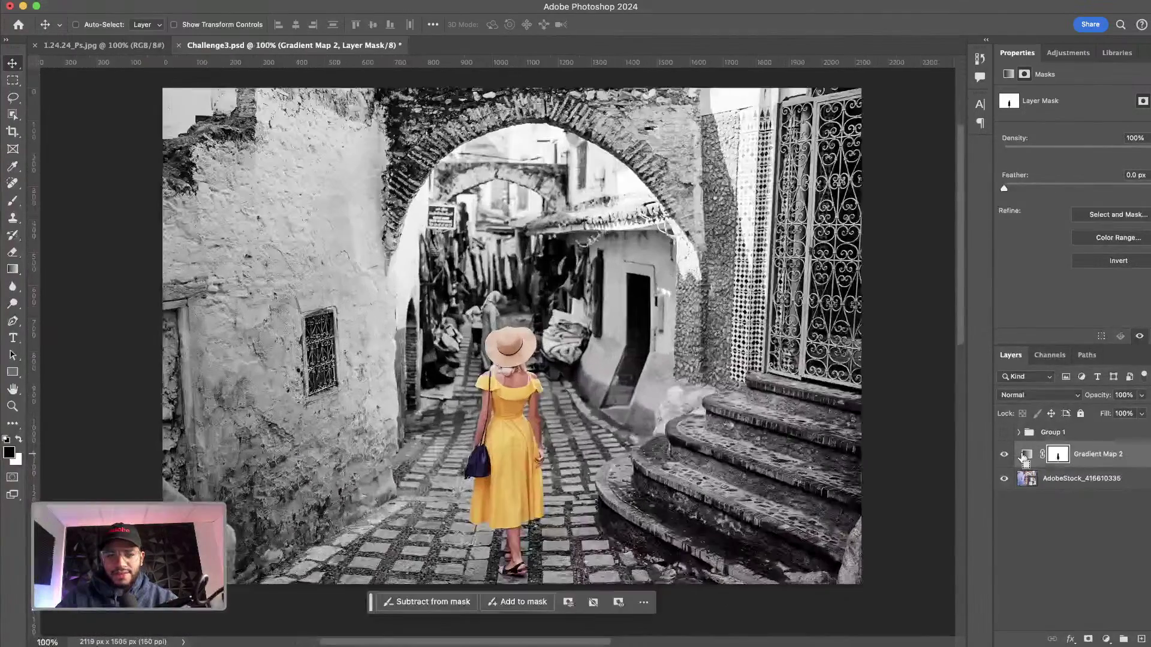
{"action": "key", "text": "super+equal"}
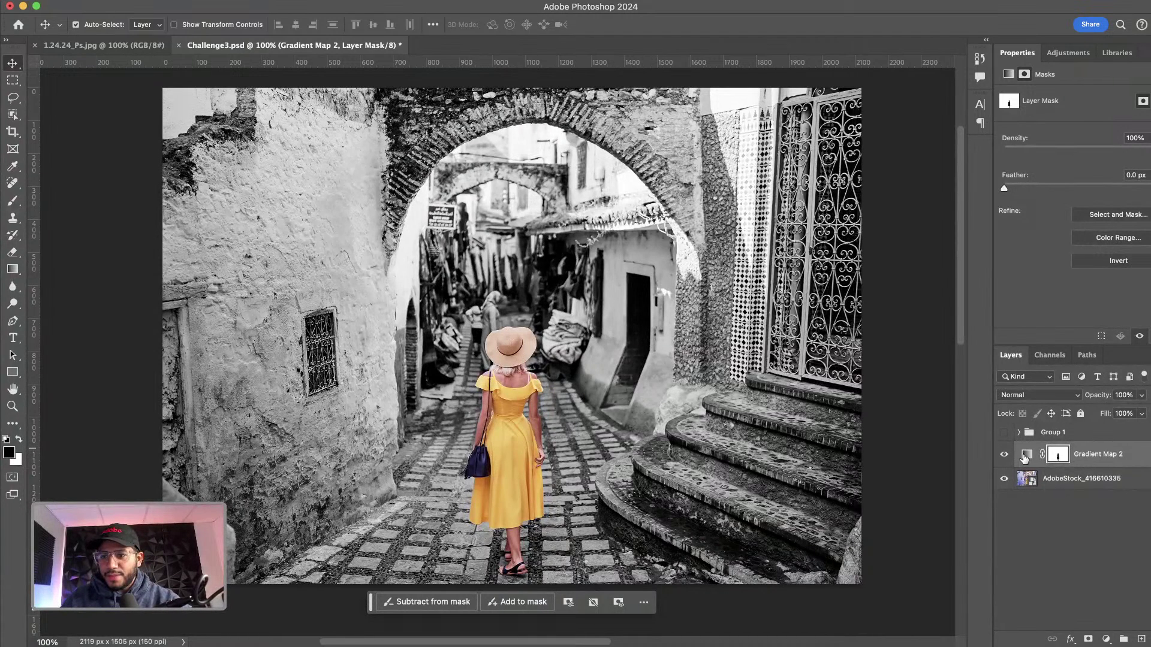
Step: Create a gray-labelled Overlay layer filled with 50% gray above Gradient Map 2 and convert it to a Smart Object
{"action": "left_click", "coordinate": [1026, 457]}
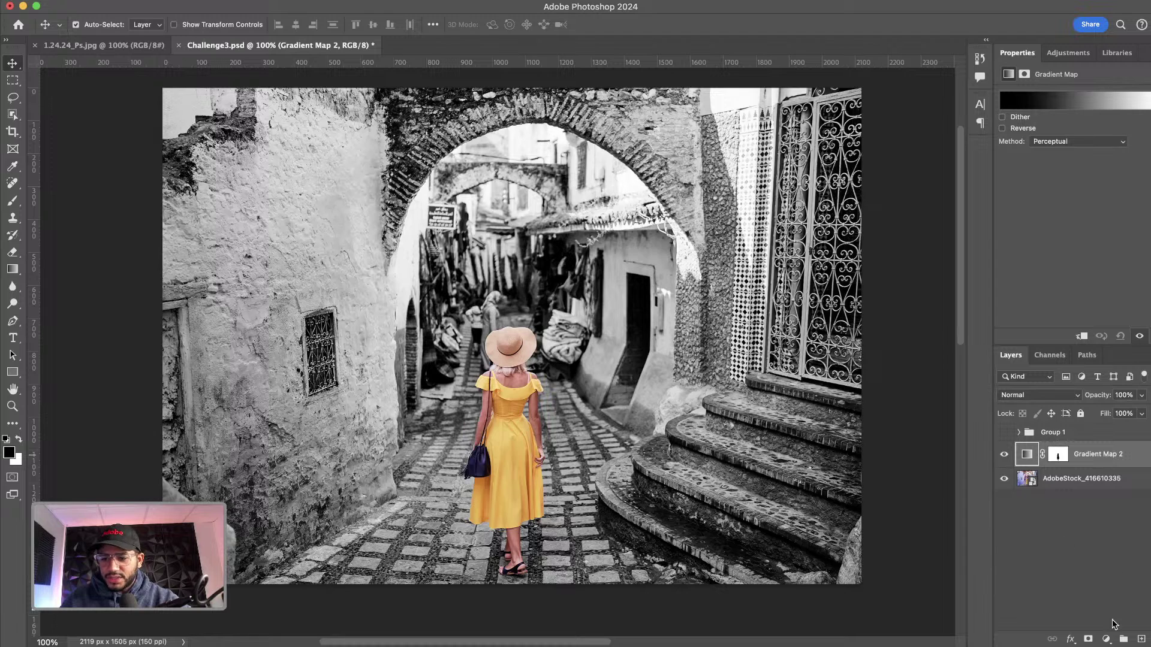
{"action": "key", "text": "super+shift+n"}
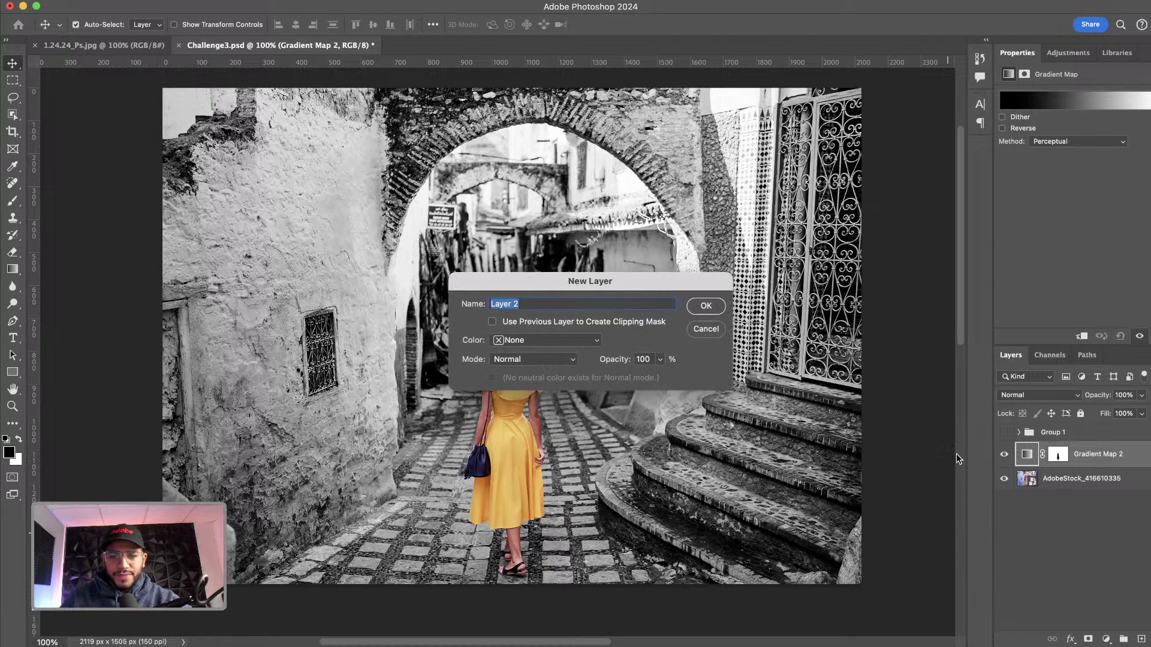
{"action": "left_click", "coordinate": [541, 349]}
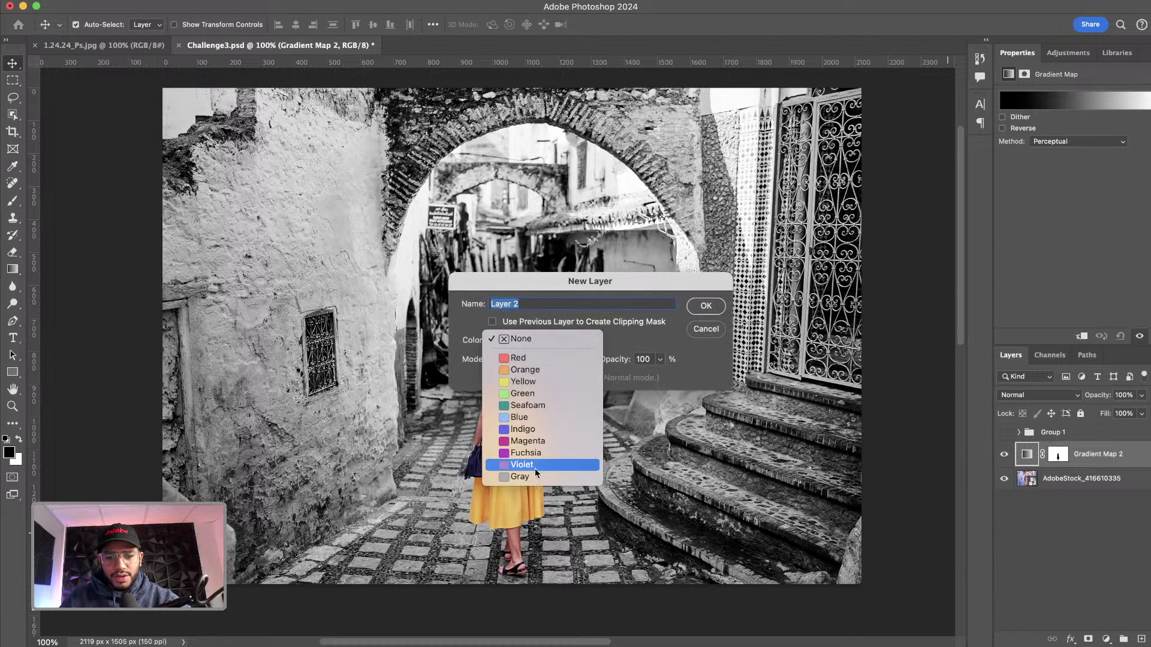
{"action": "left_click", "coordinate": [536, 471]}
{"action": "left_click", "coordinate": [531, 360]}
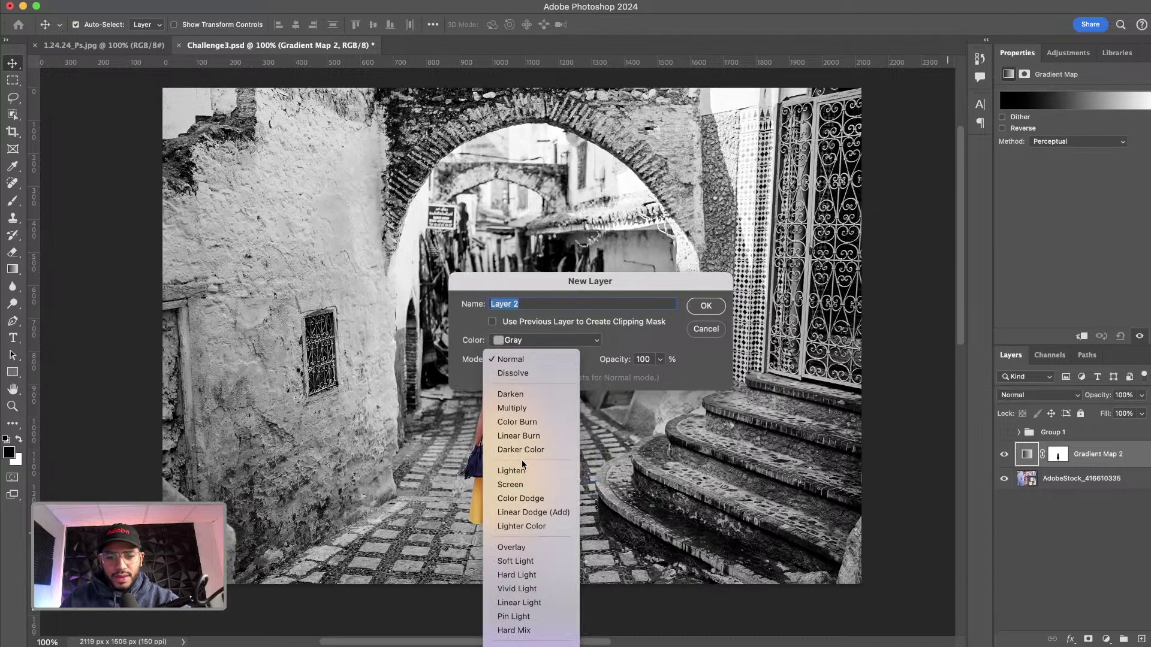
{"action": "left_click", "coordinate": [533, 547]}
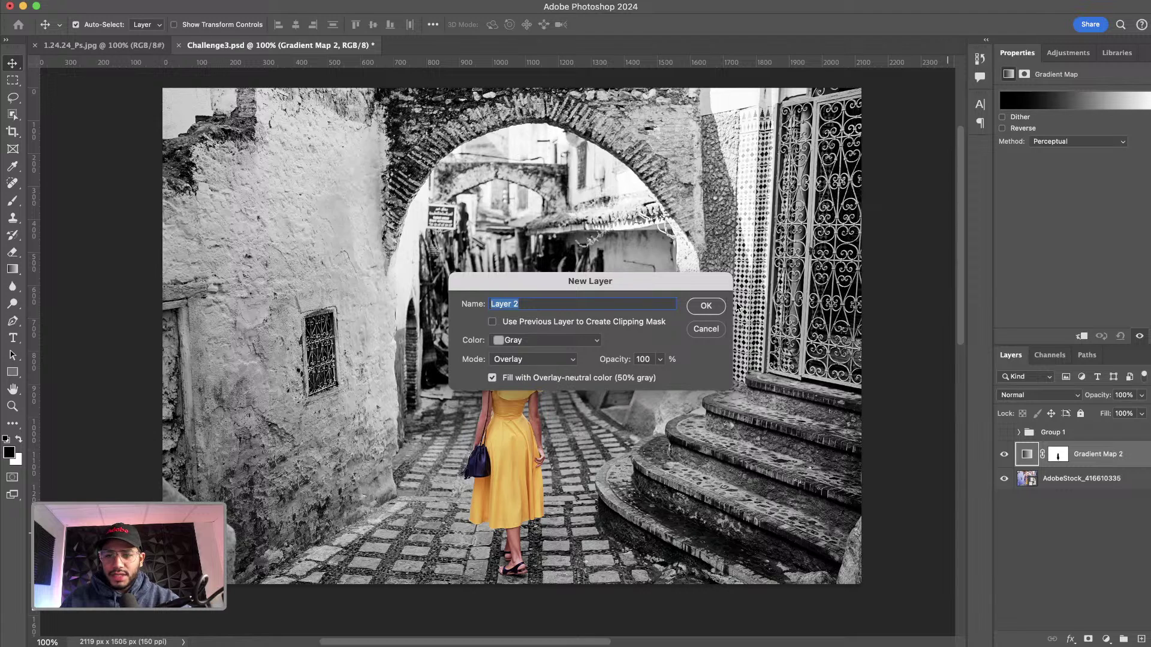
{"action": "left_click", "coordinate": [706, 306]}
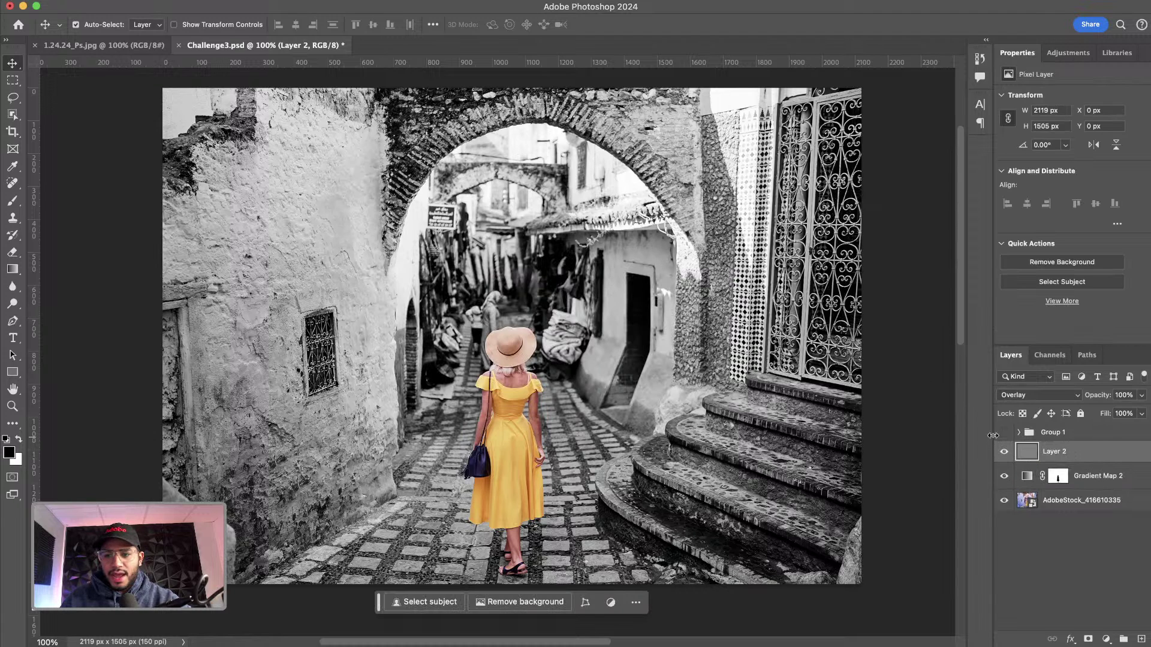
{"action": "right_click", "coordinate": [1098, 454]}
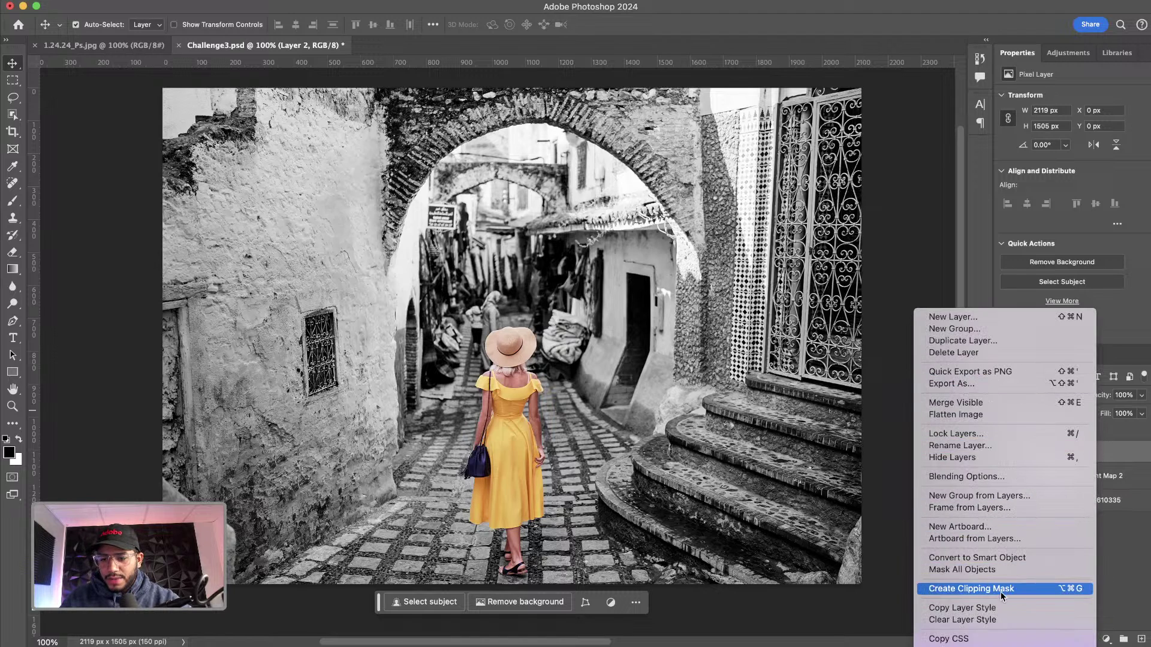
{"action": "left_click", "coordinate": [1004, 559]}
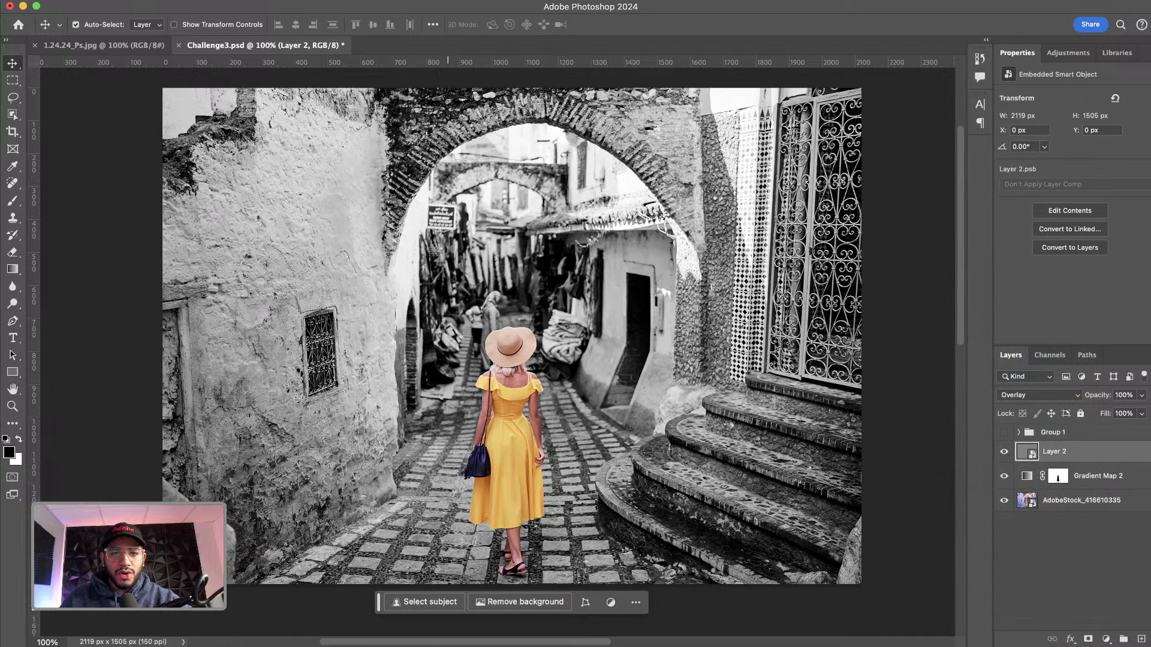
Step: Apply an Add Noise filter to Layer 2 at 11.86%, with Uniform distribution and Monochromatic enabled
{"action": "left_click", "coordinate": [329, 0]}
{"action": "mouse_move", "coordinate": [489, 207]}
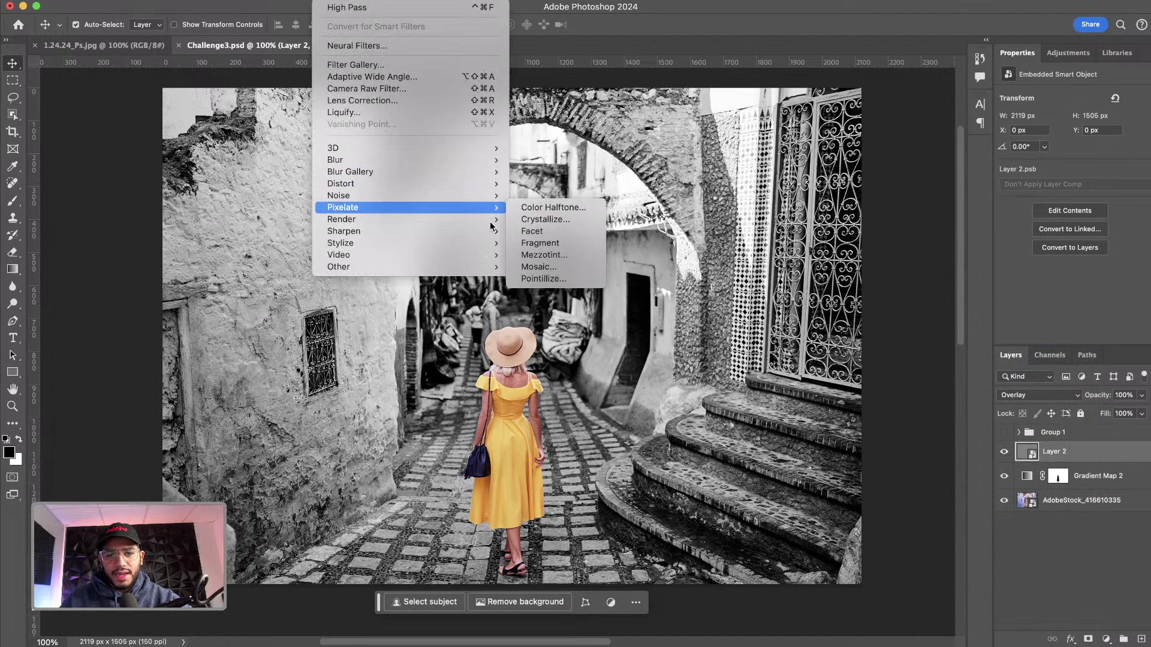
{"action": "mouse_move", "coordinate": [496, 236]}
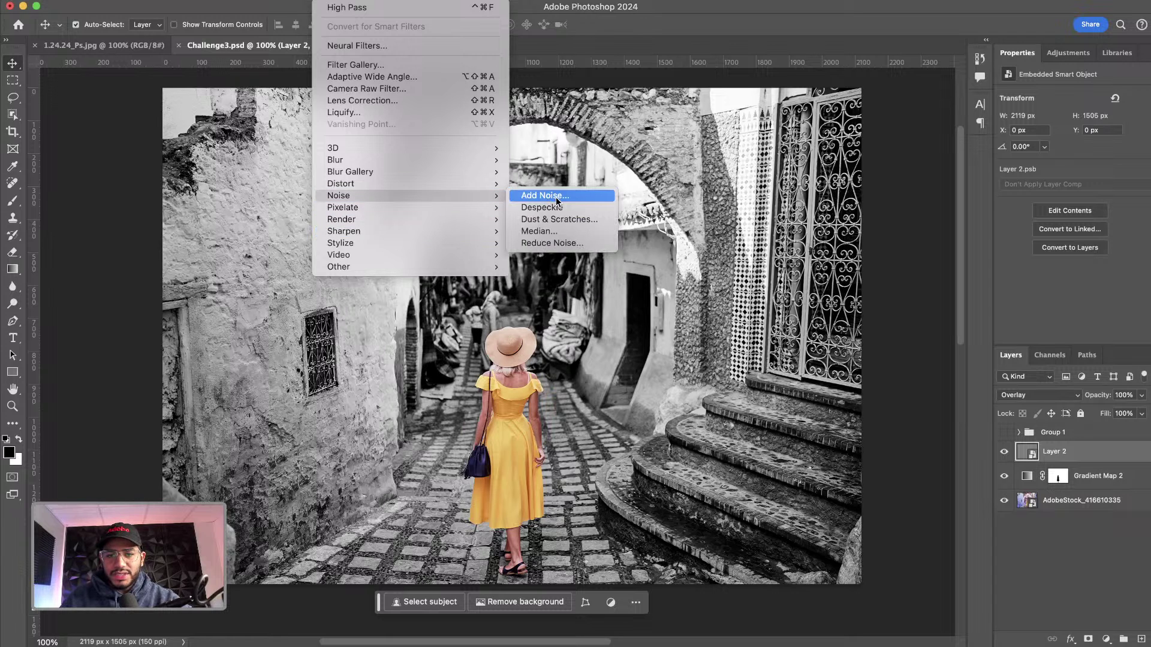
{"action": "left_click", "coordinate": [539, 196]}
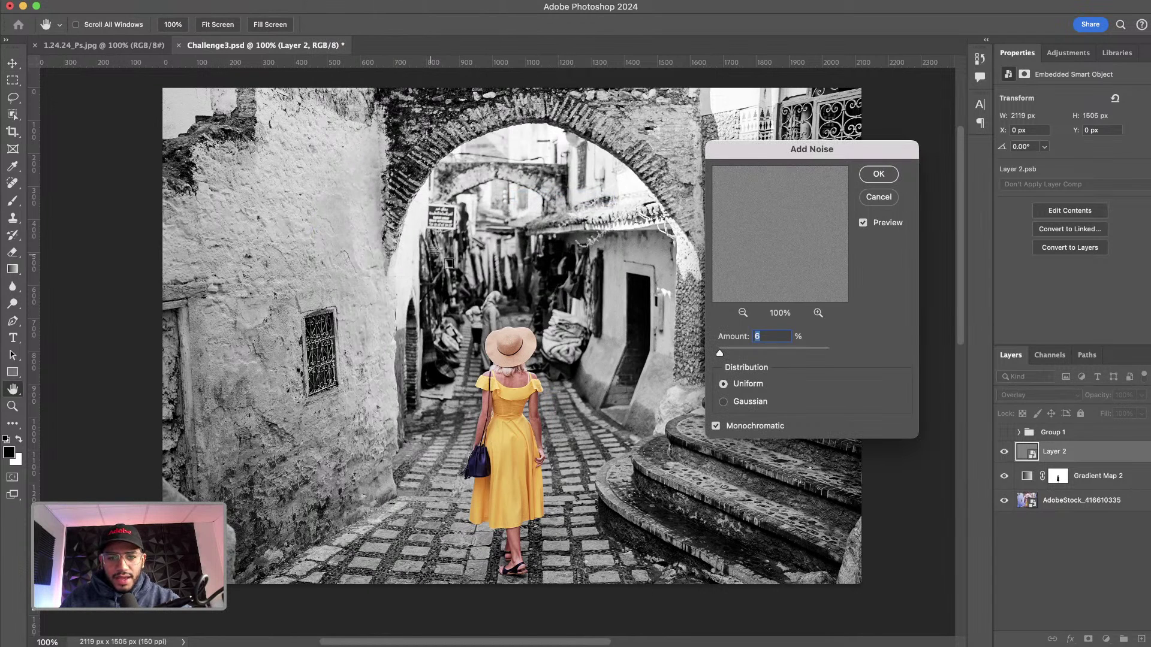
{"action": "left_click", "coordinate": [723, 382]}
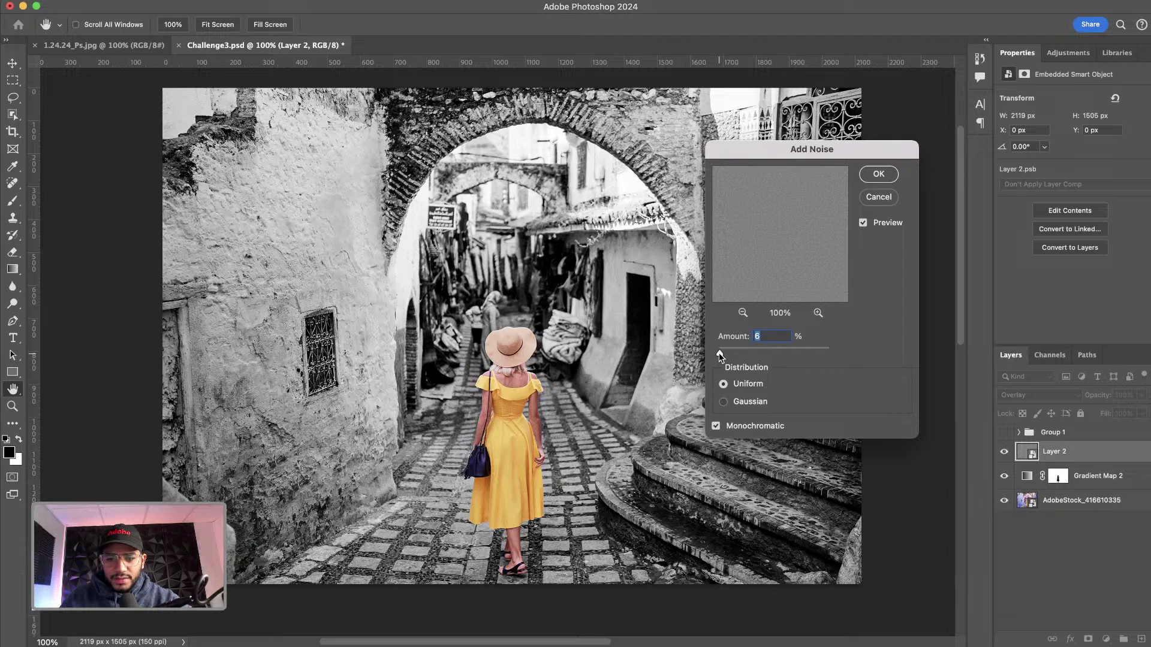
{"action": "left_click_drag", "start_coordinate": [719, 352], "coordinate": [721, 353]}
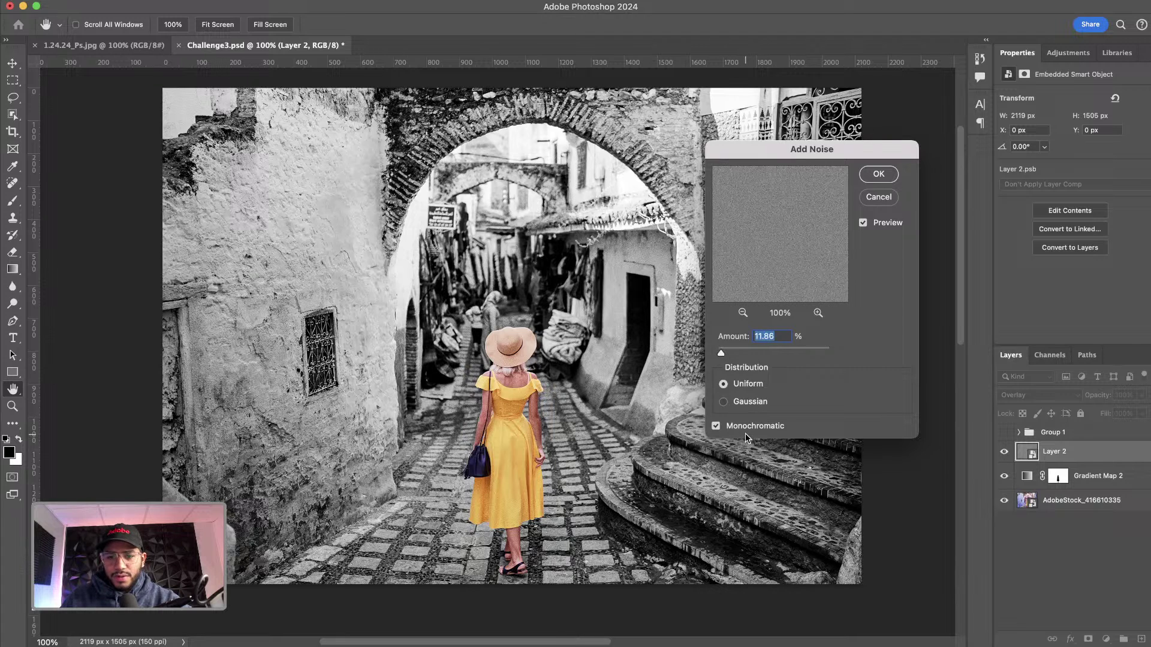
{"action": "left_click", "coordinate": [877, 175]}
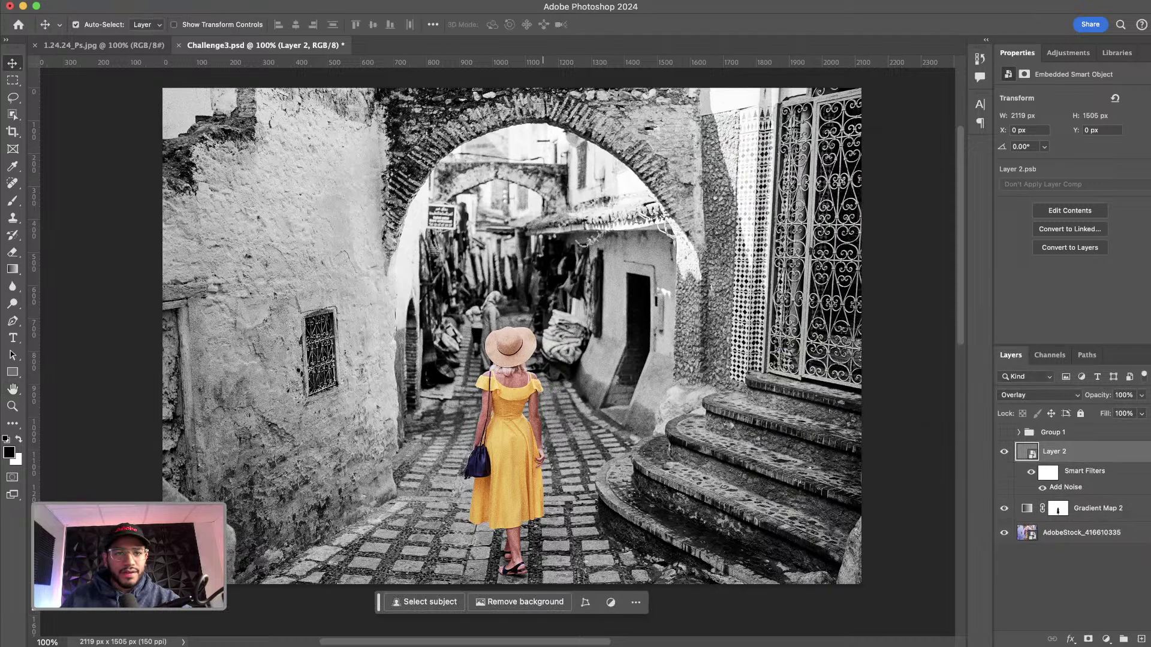
Step: Apply a Gaussian Blur with a 0.6 pixel radius to the noise layer, Layer 2
{"action": "left_click", "coordinate": [333, 1]}
{"action": "mouse_move", "coordinate": [473, 161]}
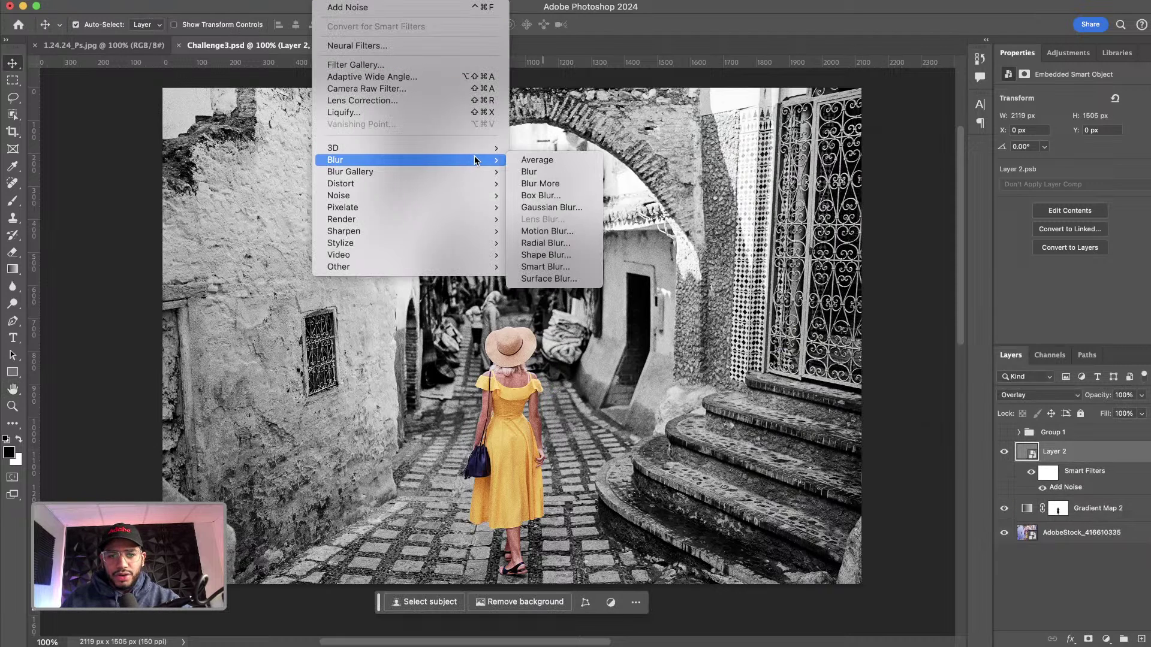
{"action": "left_click", "coordinate": [554, 207]}
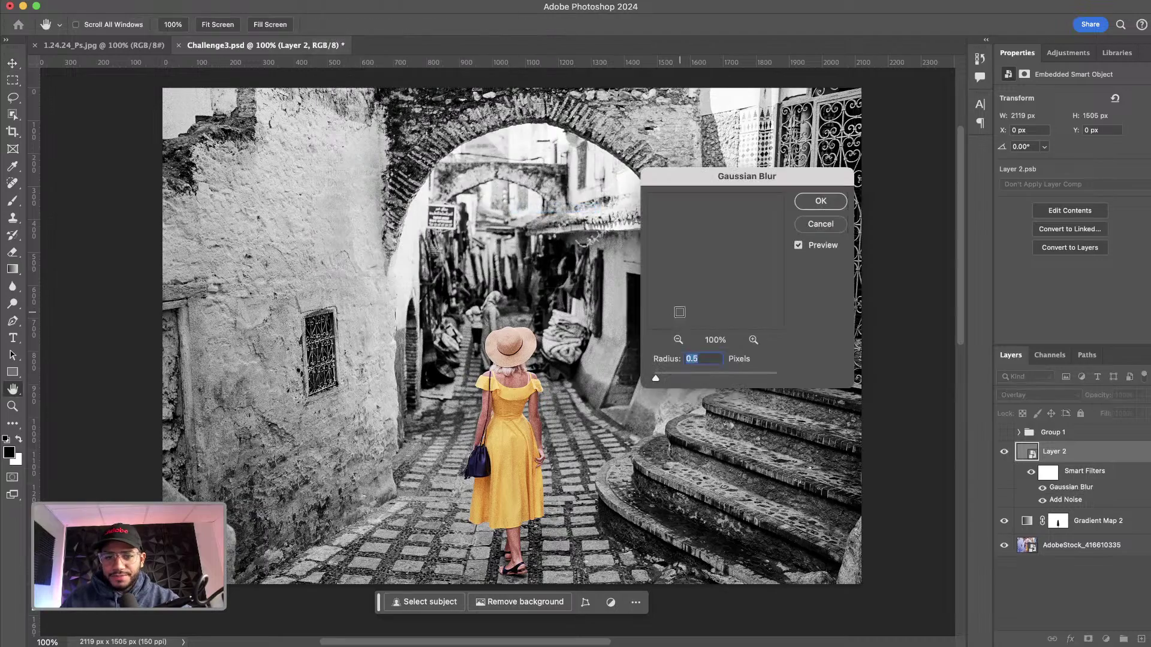
{"action": "left_click", "coordinate": [535, 311], "text": "super"}
{"action": "left_click", "coordinate": [536, 312], "text": "super"}
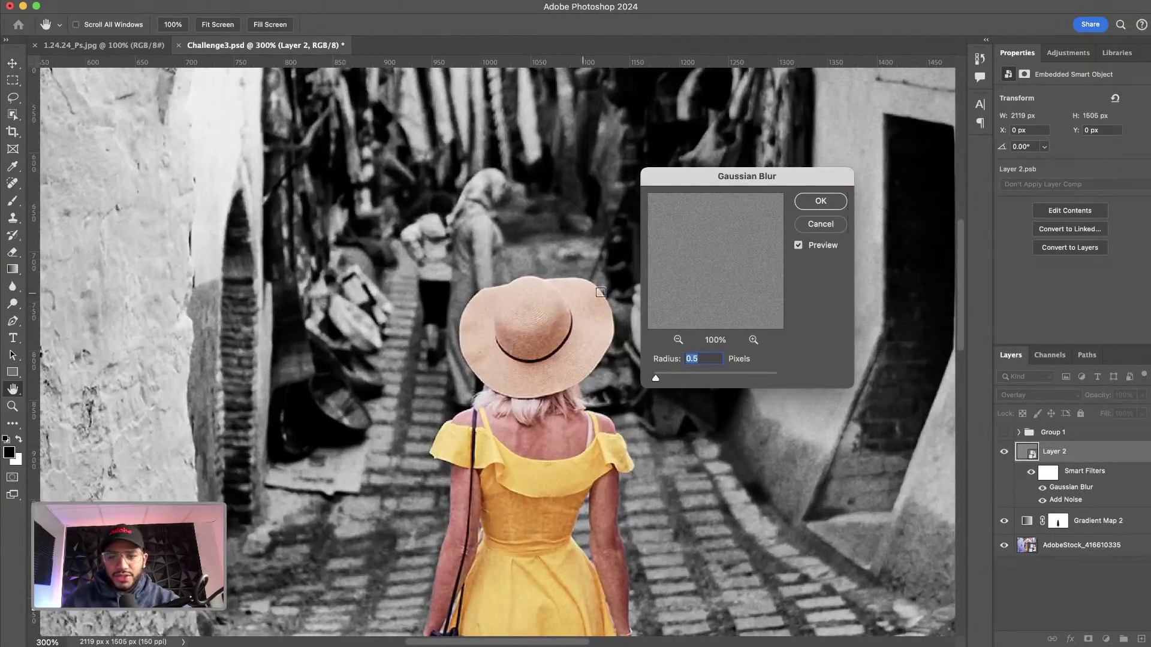
{"action": "left_click_drag", "start_coordinate": [657, 383], "coordinate": [657, 384]}
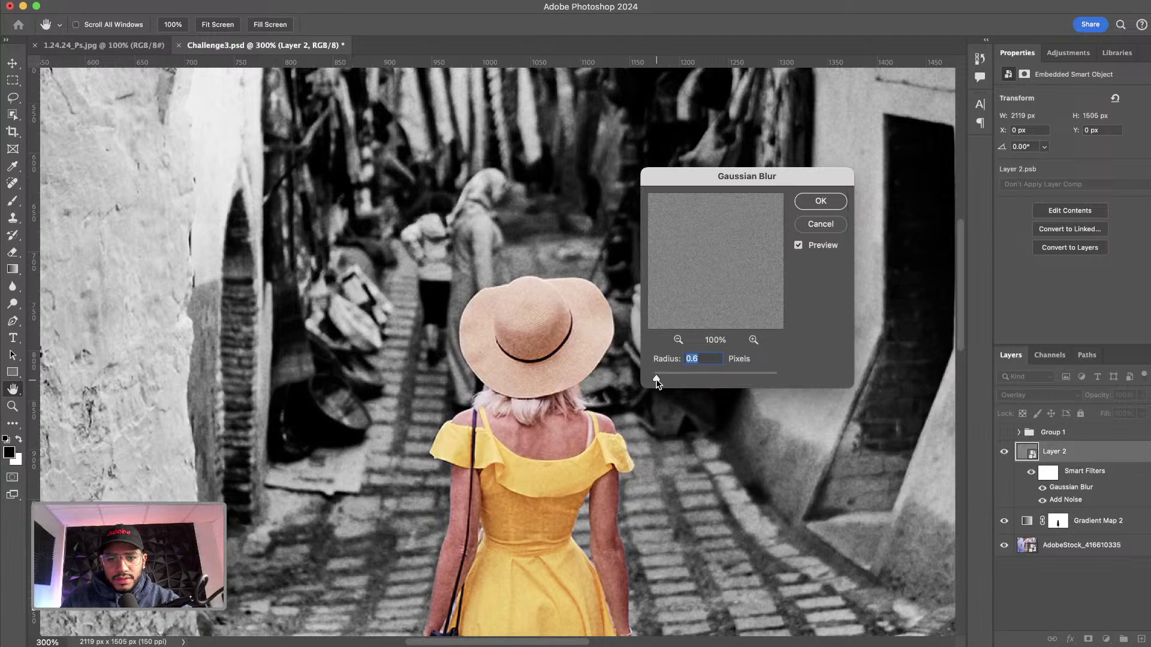
{"action": "left_click", "coordinate": [819, 202]}
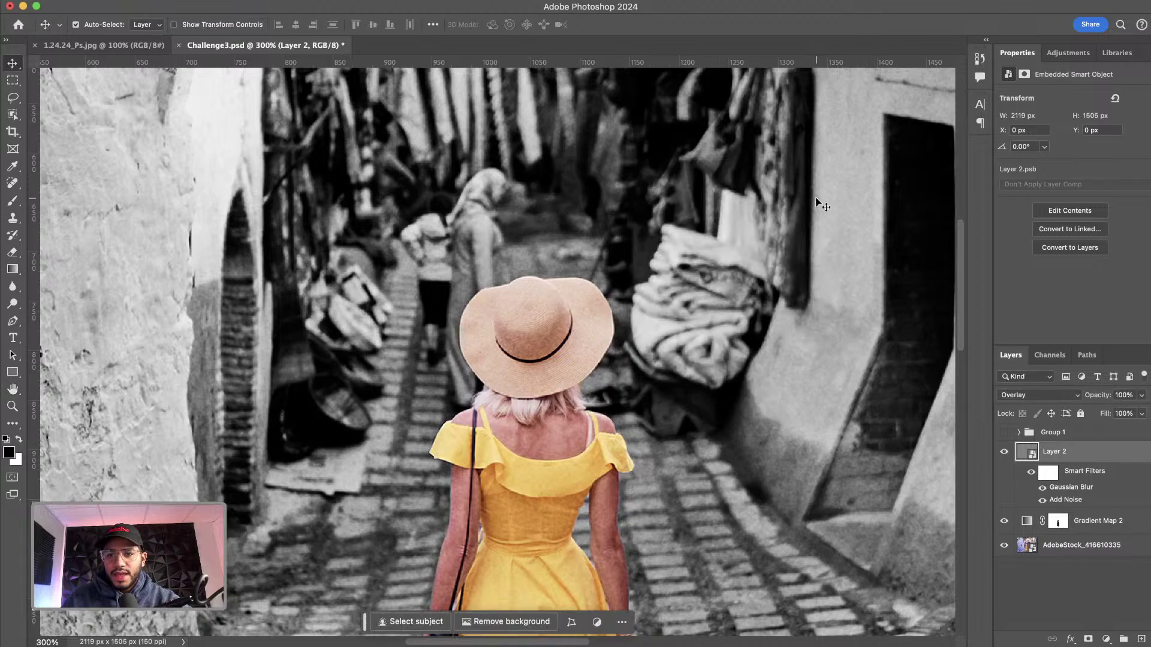
Step: Marquee-select a rectangle about 120 px inside the photo edges, invert the selection, and paste a merged copy of the border as a new layer
{"action": "key", "text": "super+minus"}
{"action": "key", "text": "super+minus"}
{"action": "key", "text": "super+minus"}
{"action": "key", "text": "super+minus"}
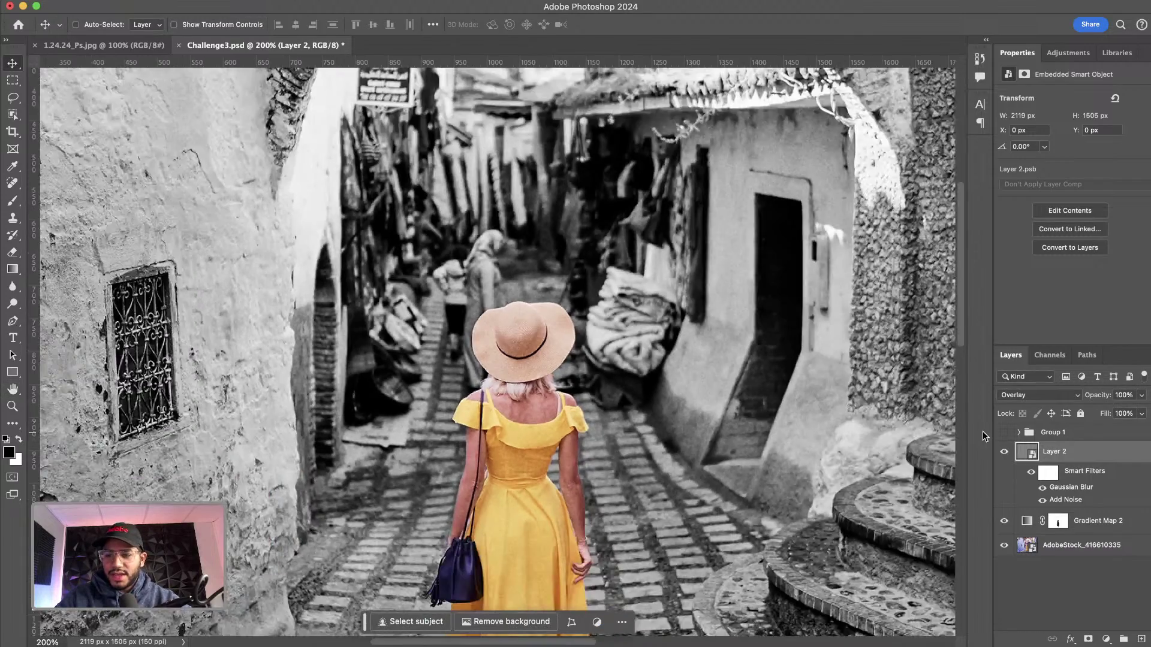
{"action": "key", "text": "super+plus"}
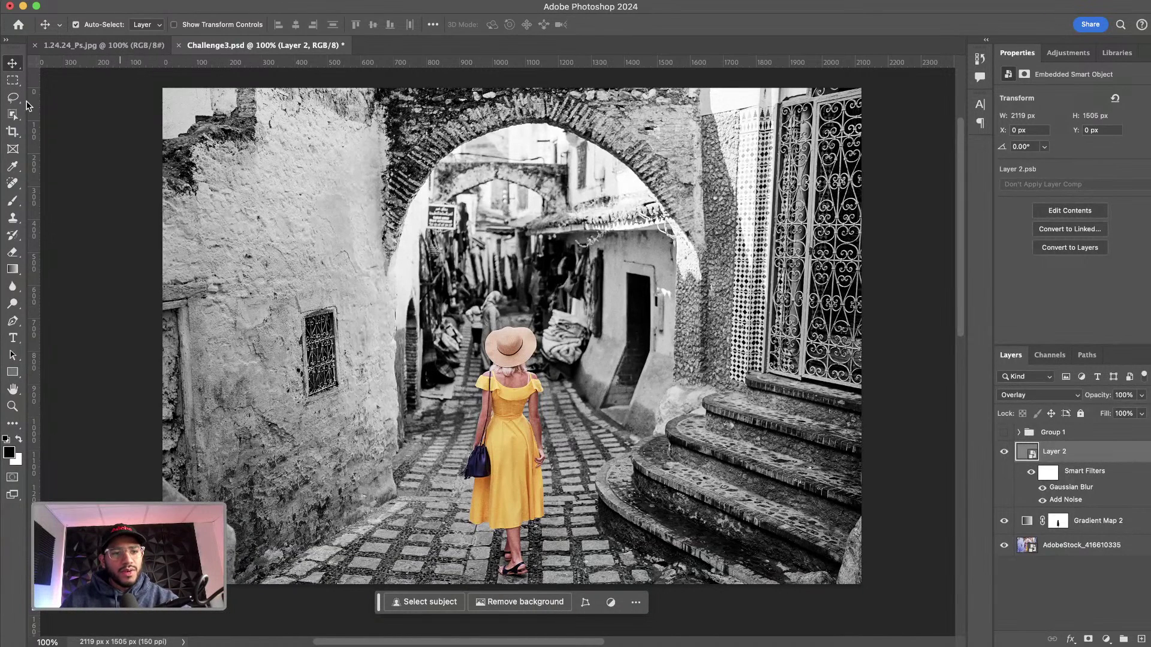
{"action": "left_click", "coordinate": [13, 79]}
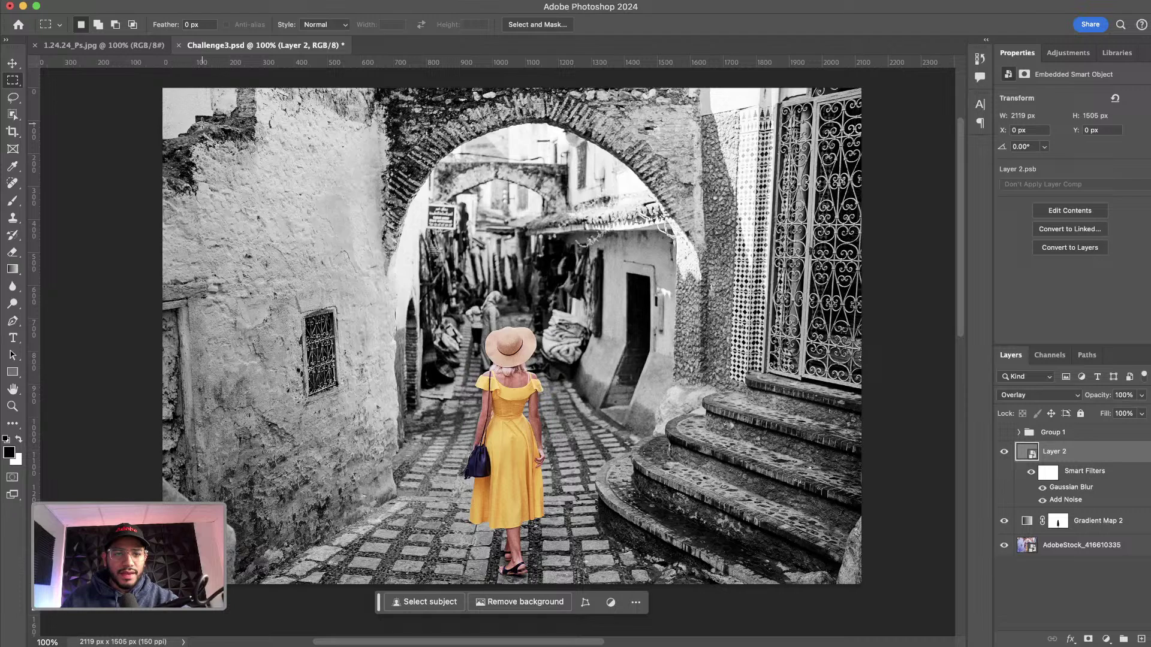
{"action": "left_click_drag", "start_coordinate": [202, 124], "coordinate": [812, 539]}
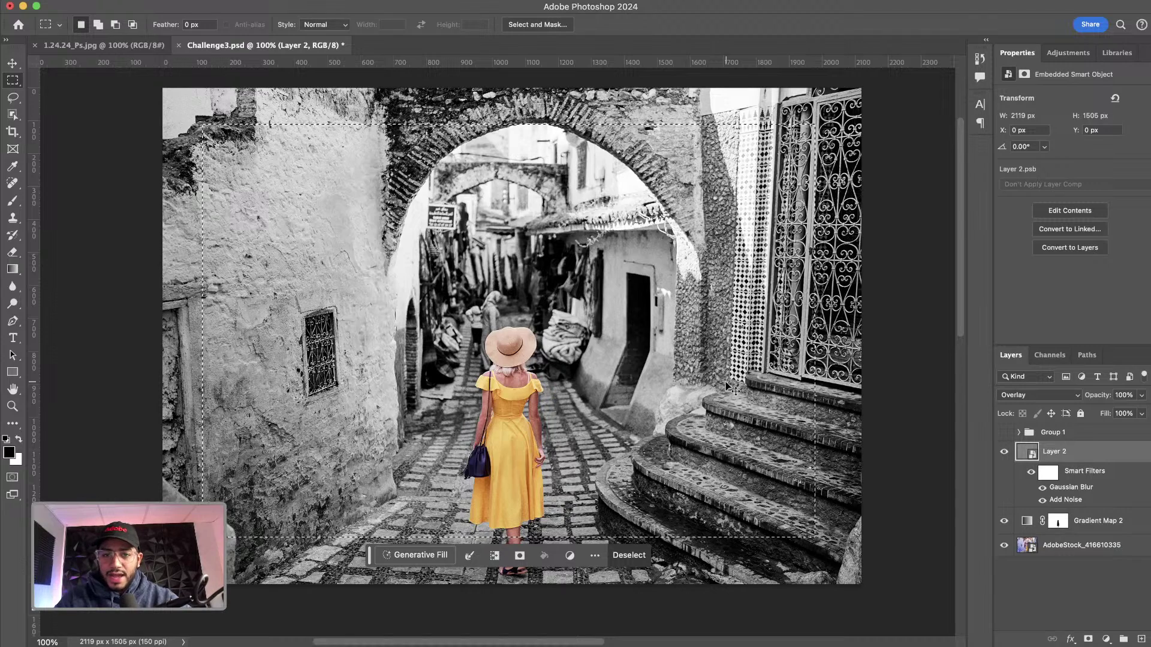
{"action": "key", "text": "super+shift+i"}
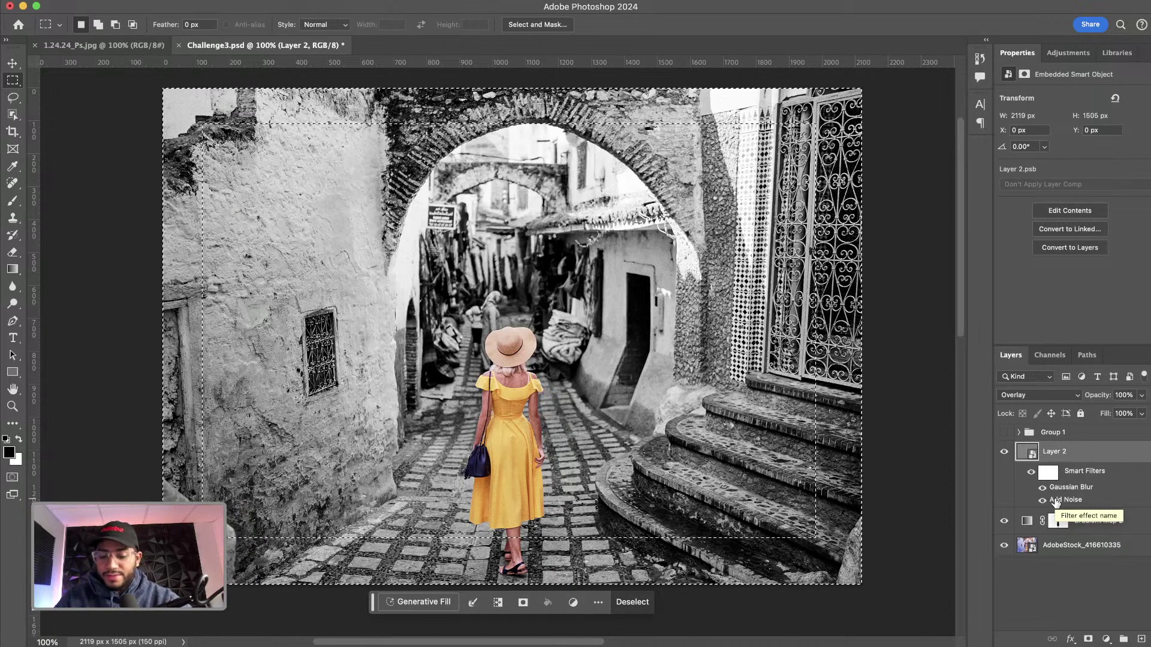
{"action": "key", "text": "ctrl+d"}
{"action": "key", "text": "ctrl+shift+alt+n"}
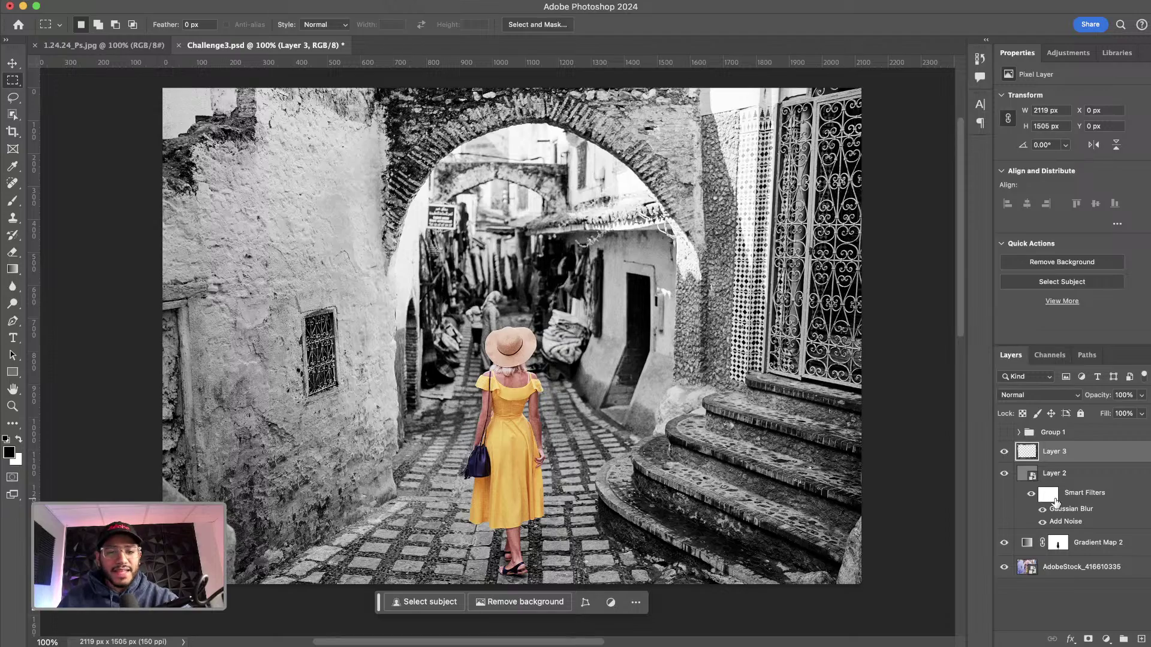
Step: Transform the border layer, Layer 3, to -100% width and -100% height so it is turned upside down
{"action": "key", "text": "ctrl+t"}
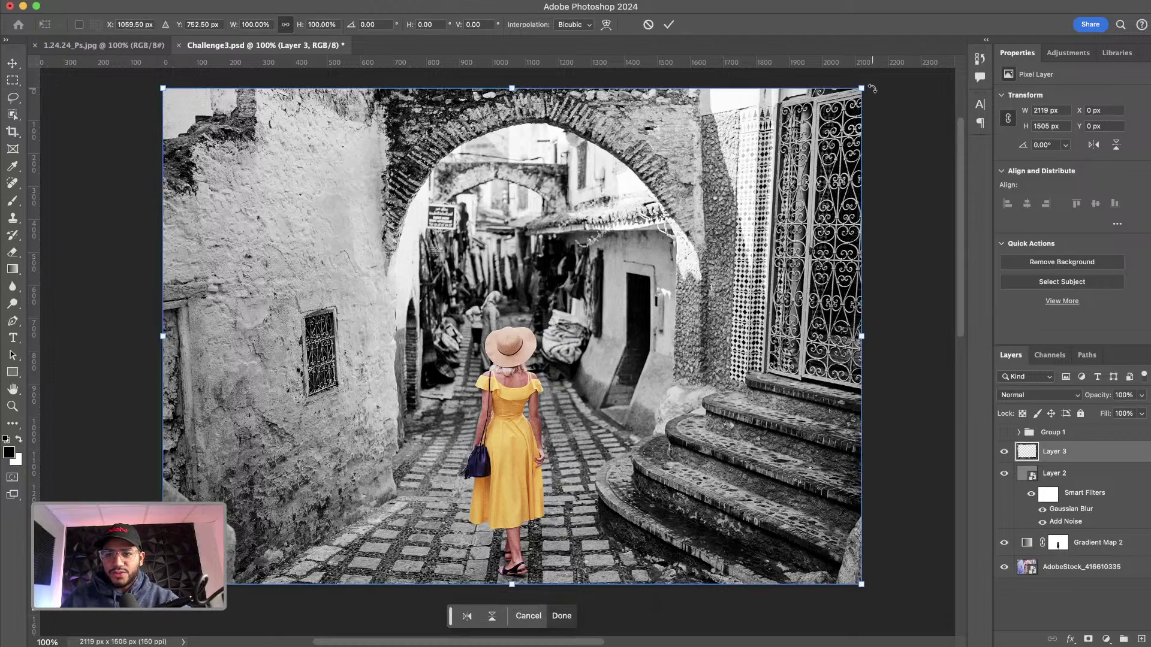
{"action": "left_click_drag", "start_coordinate": [871, 89], "coordinate": [150, 579]}
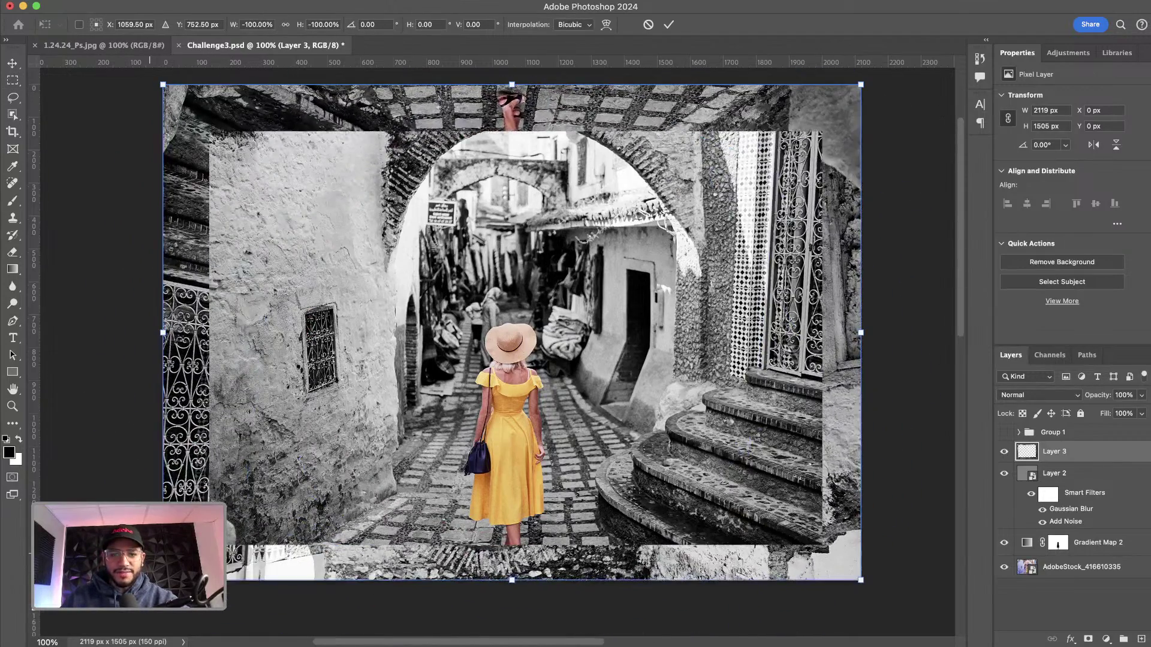
{"action": "key", "text": "Return"}
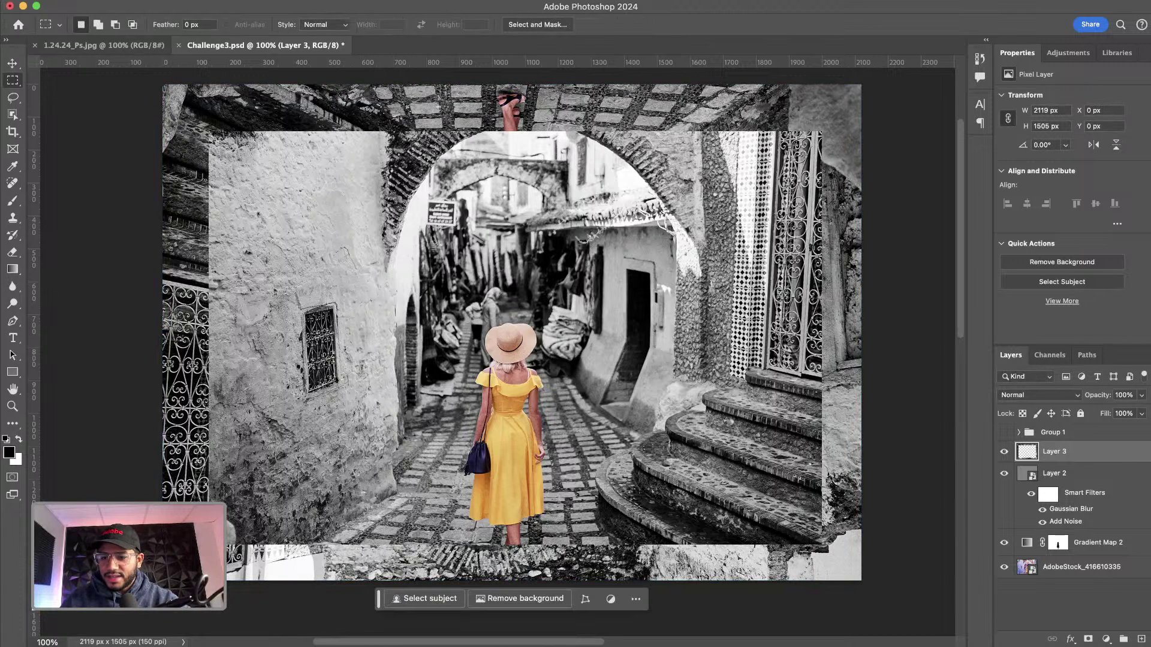
Step: Add a black Multiply Outer Glow to Layer 3 with 35% opacity, 28% spread, and 120 px size
{"action": "double_click", "coordinate": [1105, 456]}
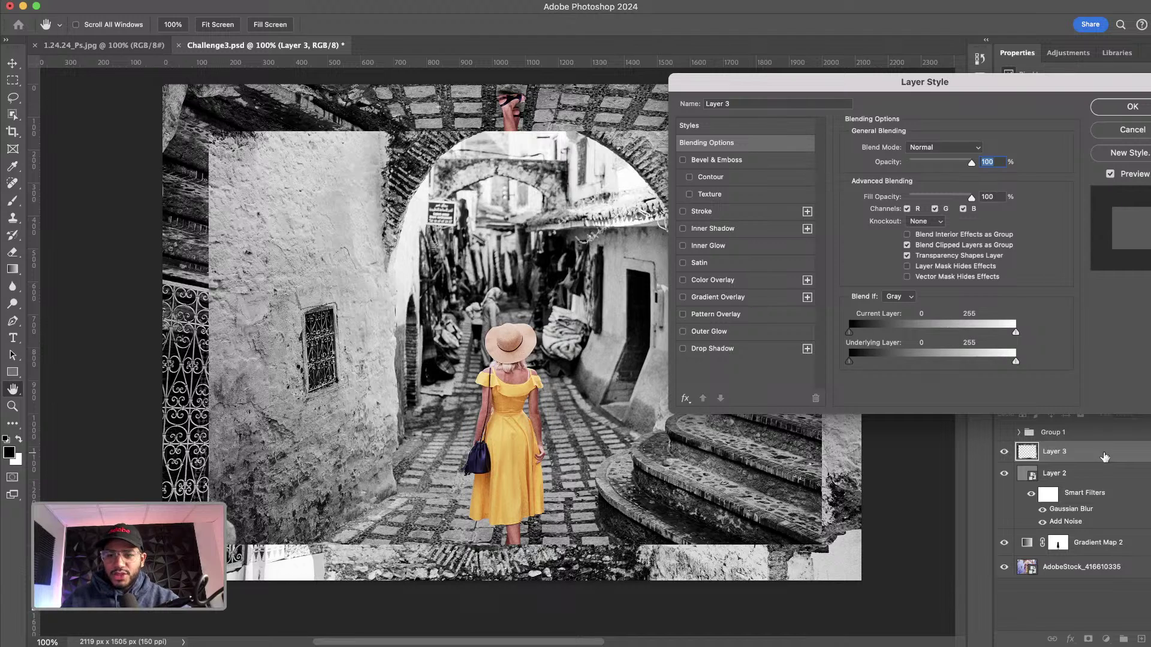
{"action": "left_click", "coordinate": [683, 332]}
{"action": "left_click", "coordinate": [705, 335]}
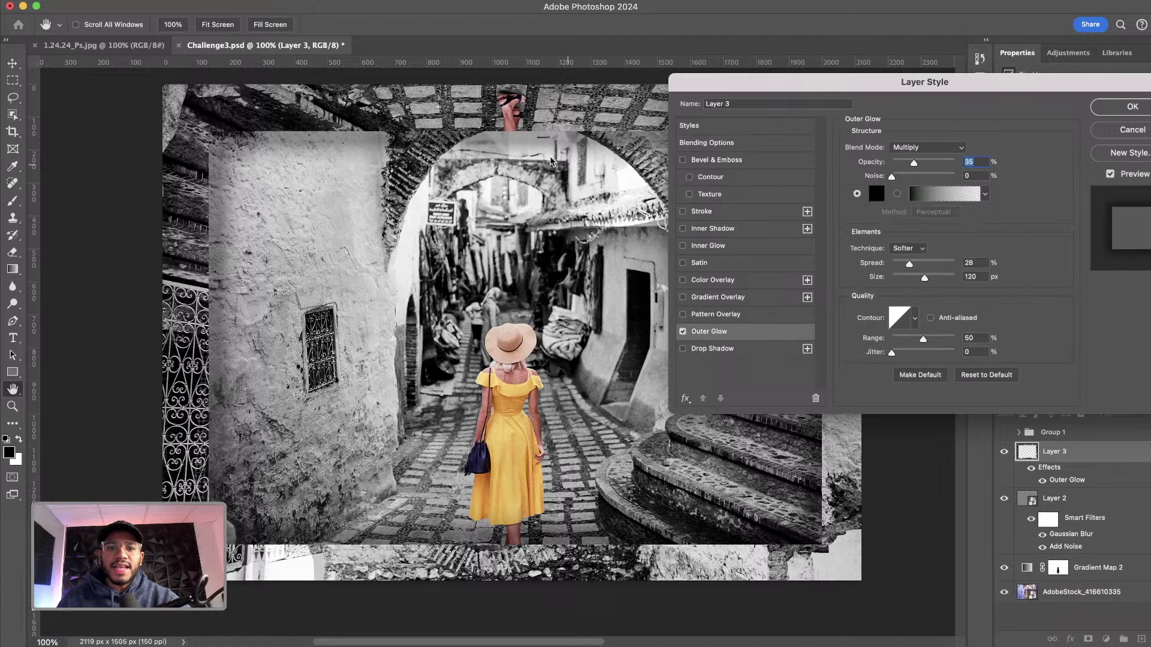
{"action": "left_click", "coordinate": [1130, 108]}
{"action": "key", "text": "m"}
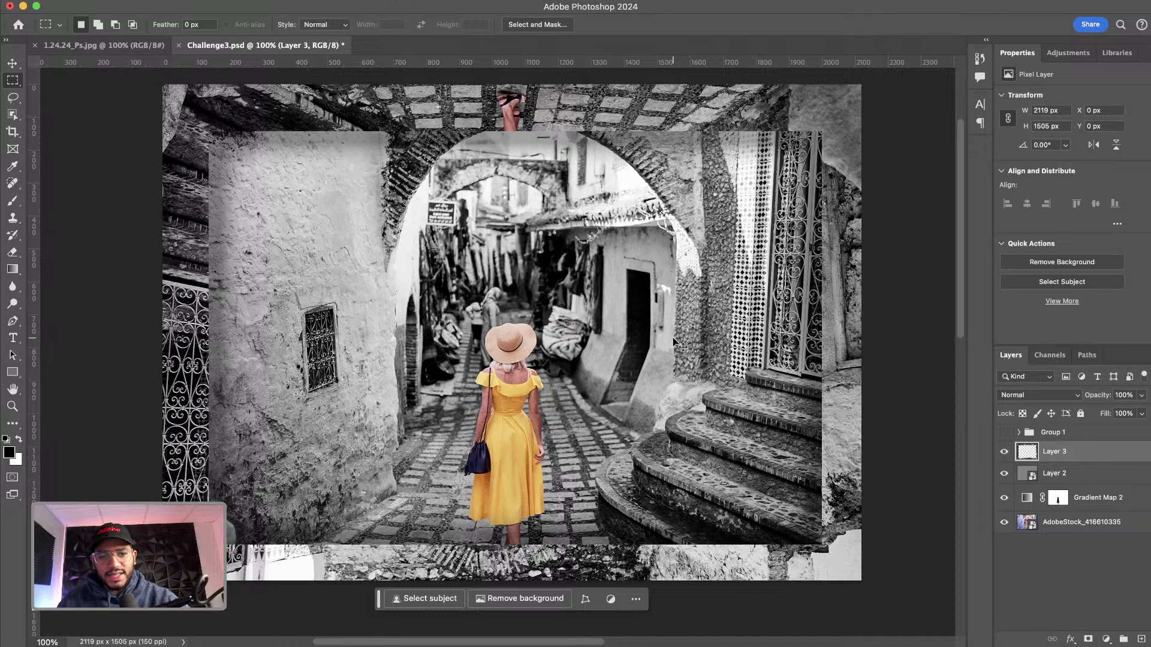
Step: Select the whole canvas and paste a merged copy of the visible image as a new layer above Layer 3
{"action": "key", "text": "super+a"}
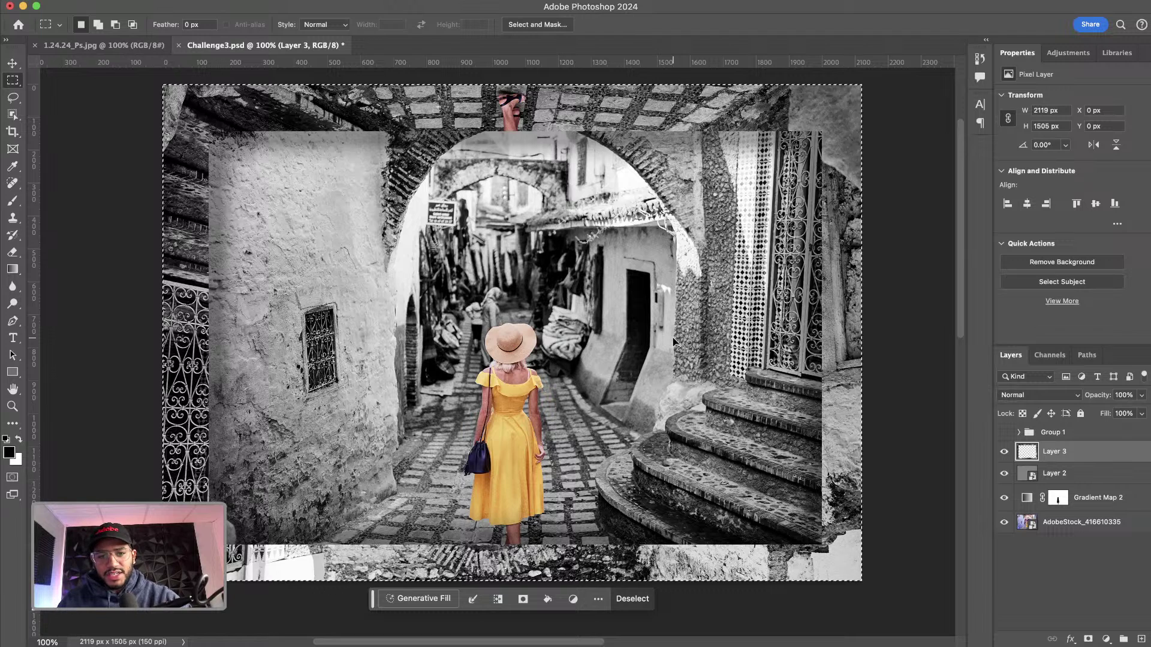
{"action": "key", "text": "super+shift+c"}
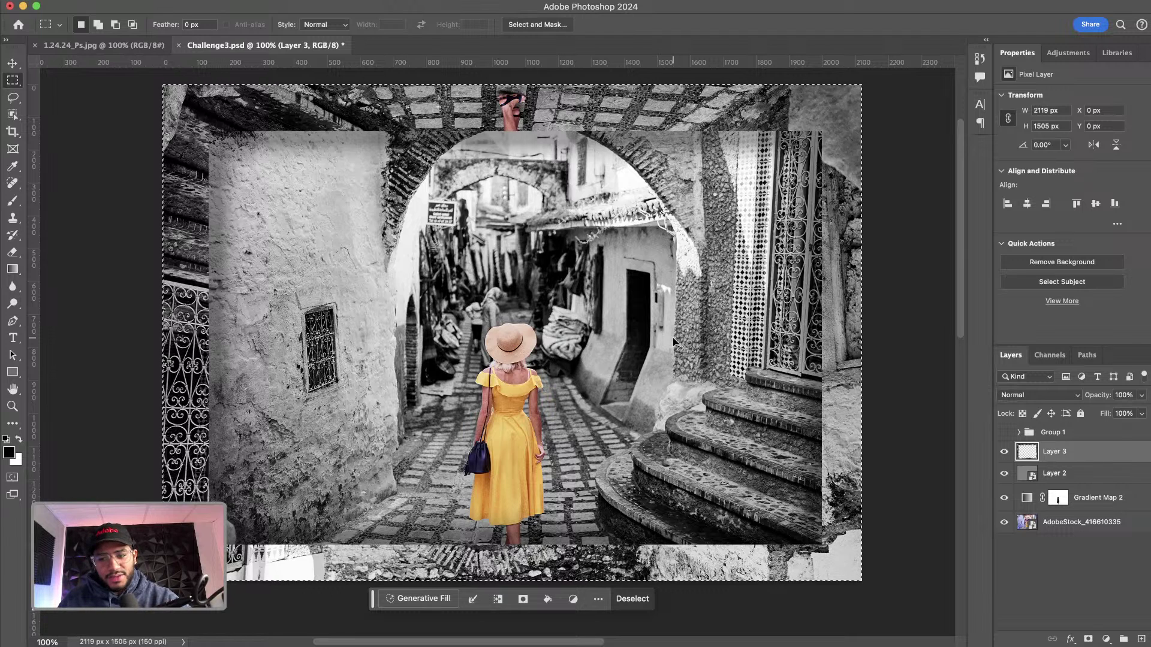
{"action": "key", "text": "super+v"}
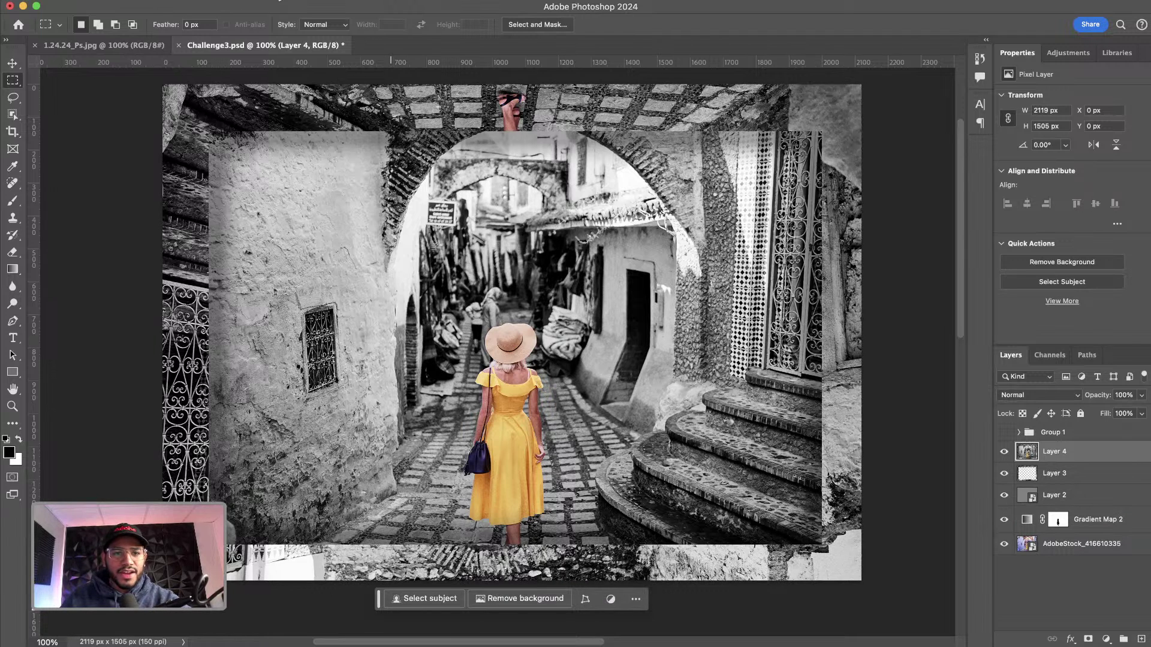
Step: Apply a High Pass filter with a 3.0 pixel radius to Layer 4 and set its blend mode to Soft Light
{"action": "left_click", "coordinate": [280, 0]}
{"action": "mouse_move", "coordinate": [327, 0]}
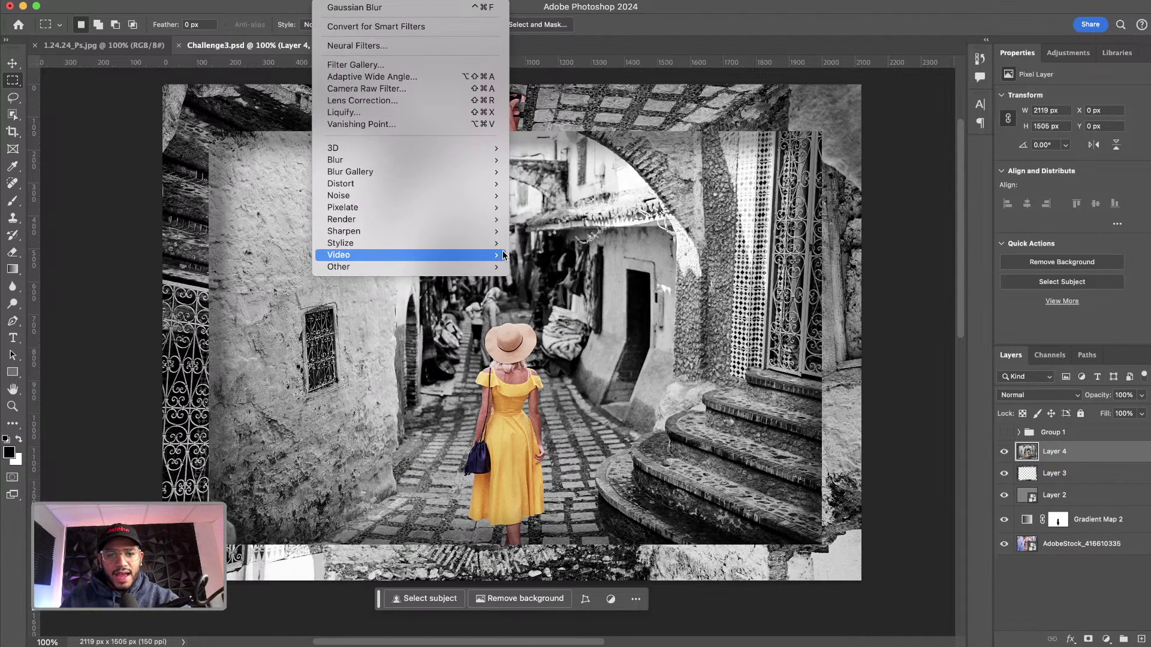
{"action": "mouse_move", "coordinate": [493, 267]}
{"action": "left_click", "coordinate": [536, 278]}
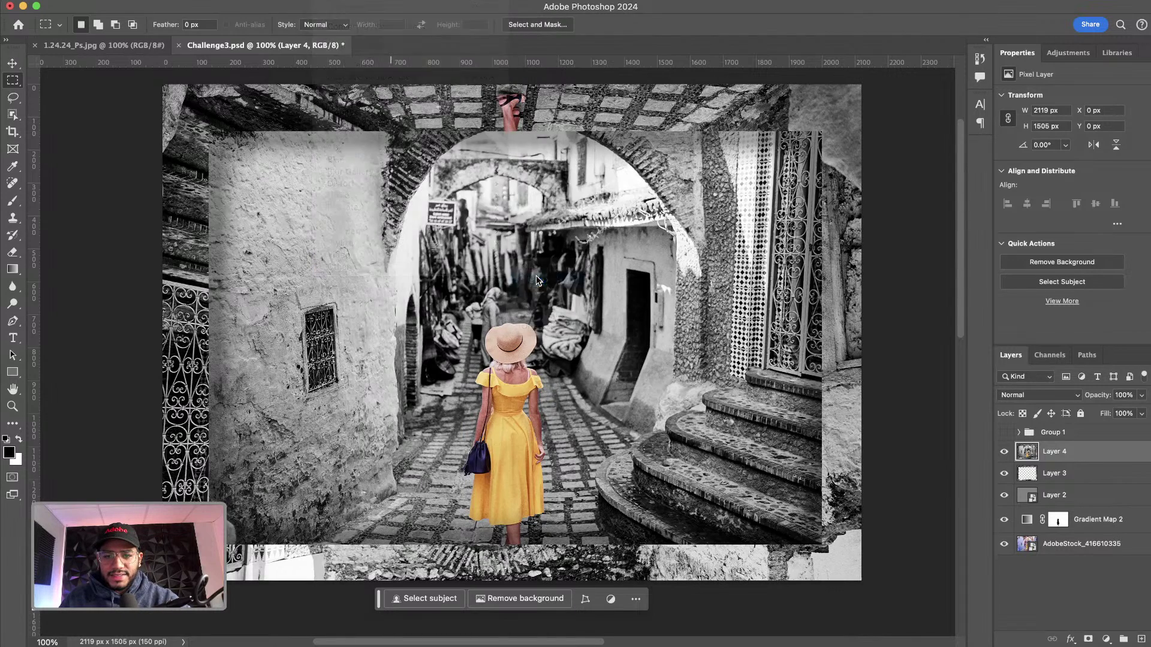
{"action": "left_click_drag", "start_coordinate": [587, 161], "coordinate": [706, 150]}
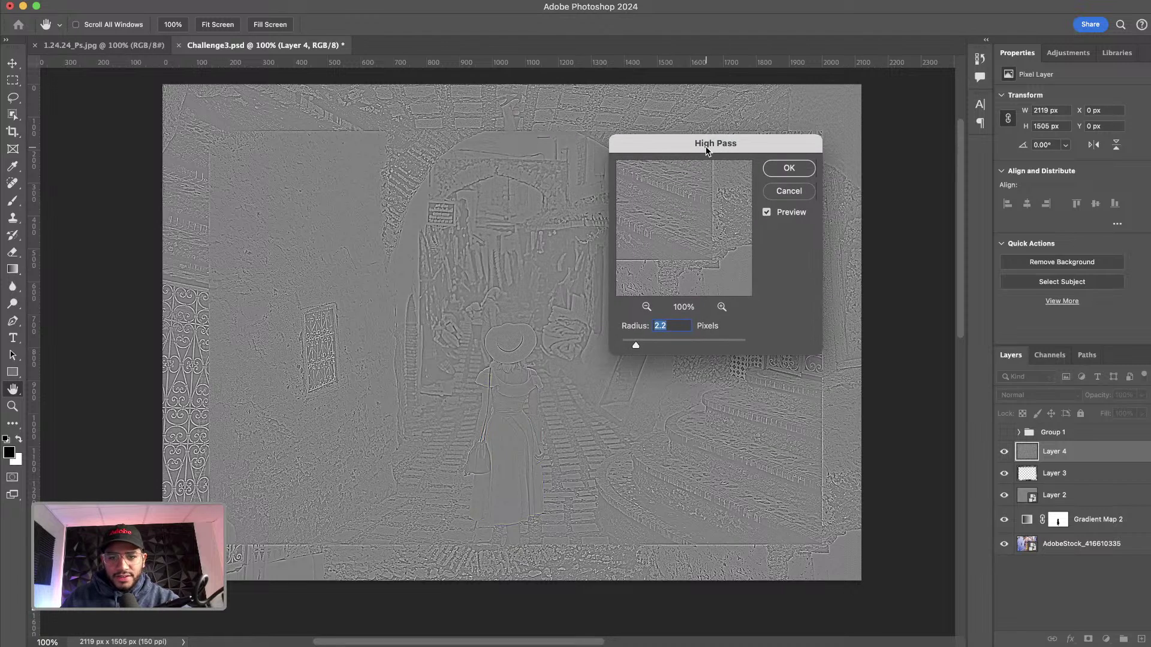
{"action": "left_click_drag", "start_coordinate": [635, 344], "coordinate": [645, 347]}
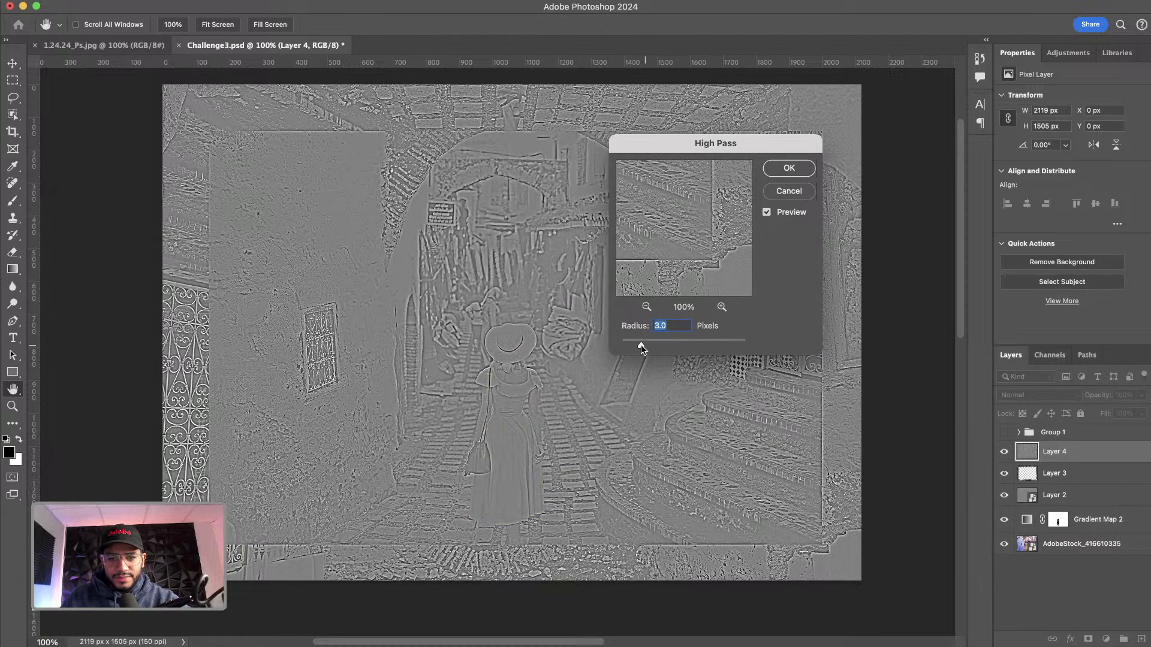
{"action": "left_click", "coordinate": [789, 168]}
{"action": "key", "text": "m"}
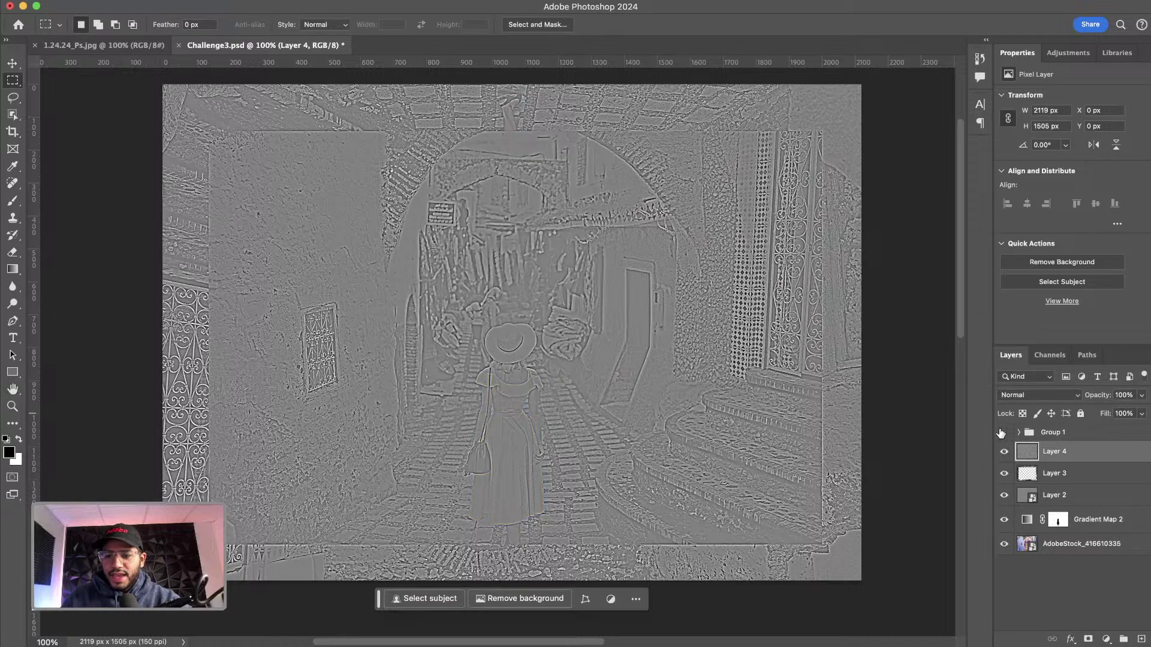
{"action": "left_click", "coordinate": [1027, 397]}
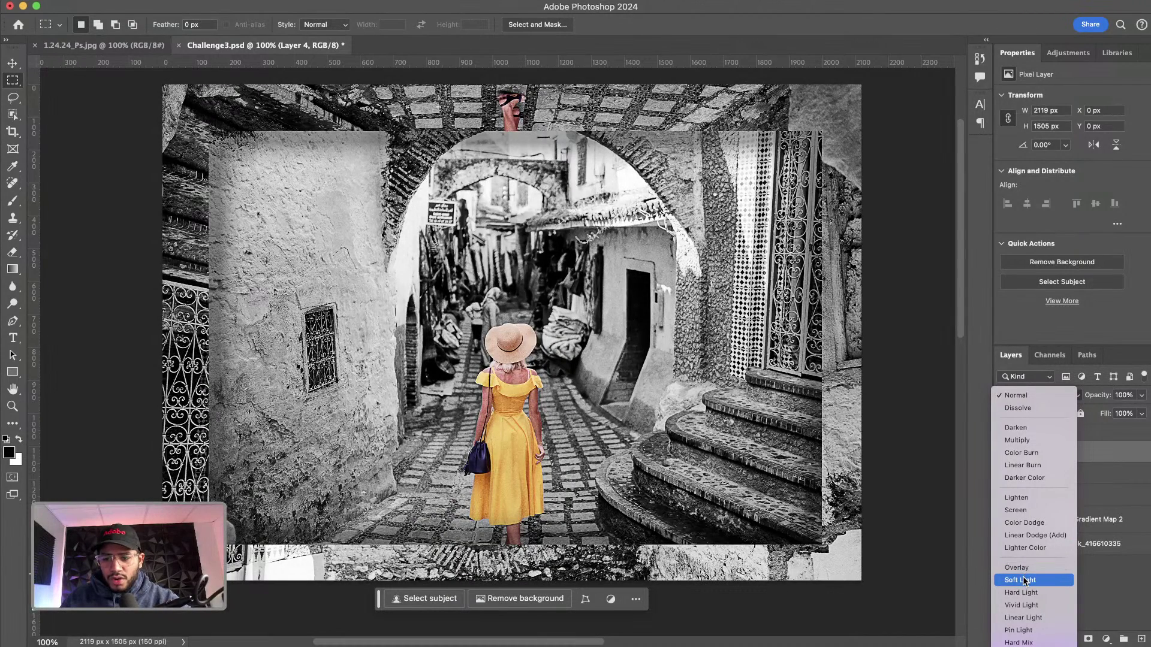
{"action": "left_click", "coordinate": [1024, 580]}
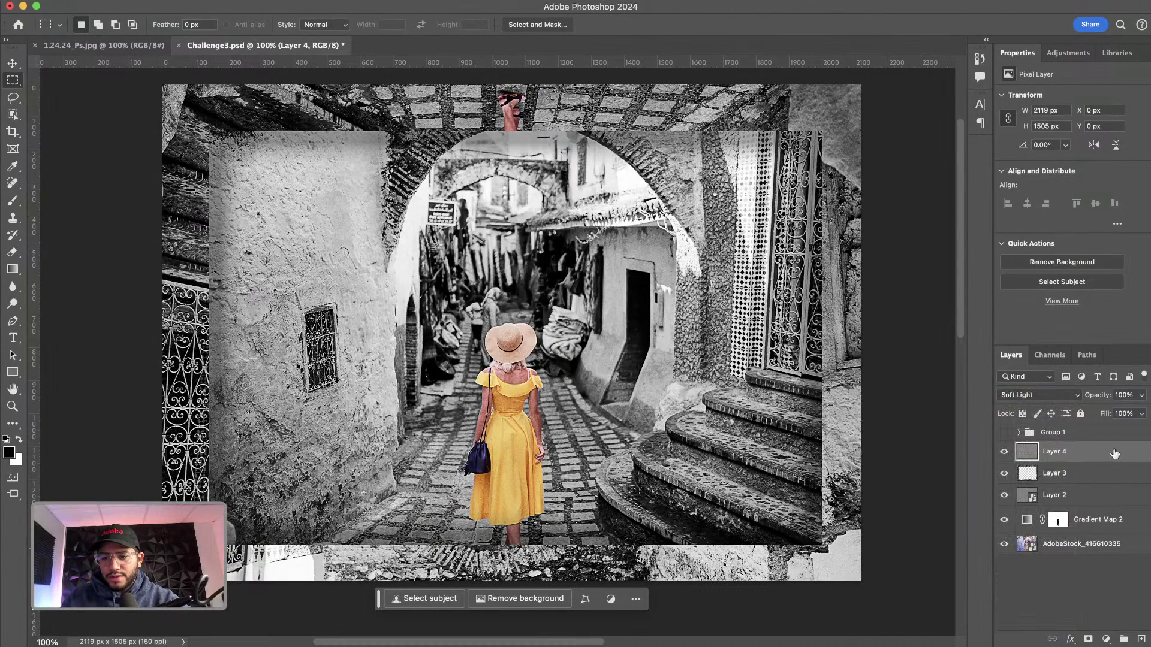
Step: Group the street photo layers from Layer 4 down to AdobeStock_416610335, and toggle group visibility to compare both images, leaving Group 1 shown
{"action": "left_click", "coordinate": [1092, 546], "text": "shift"}
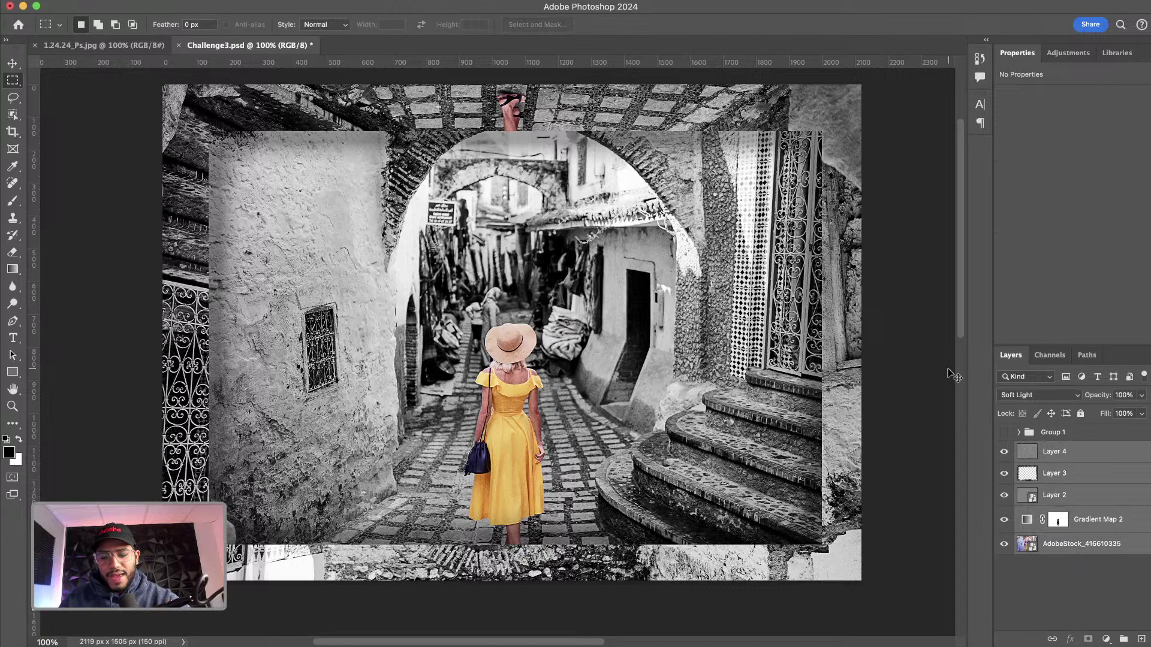
{"action": "key", "text": "super+g"}
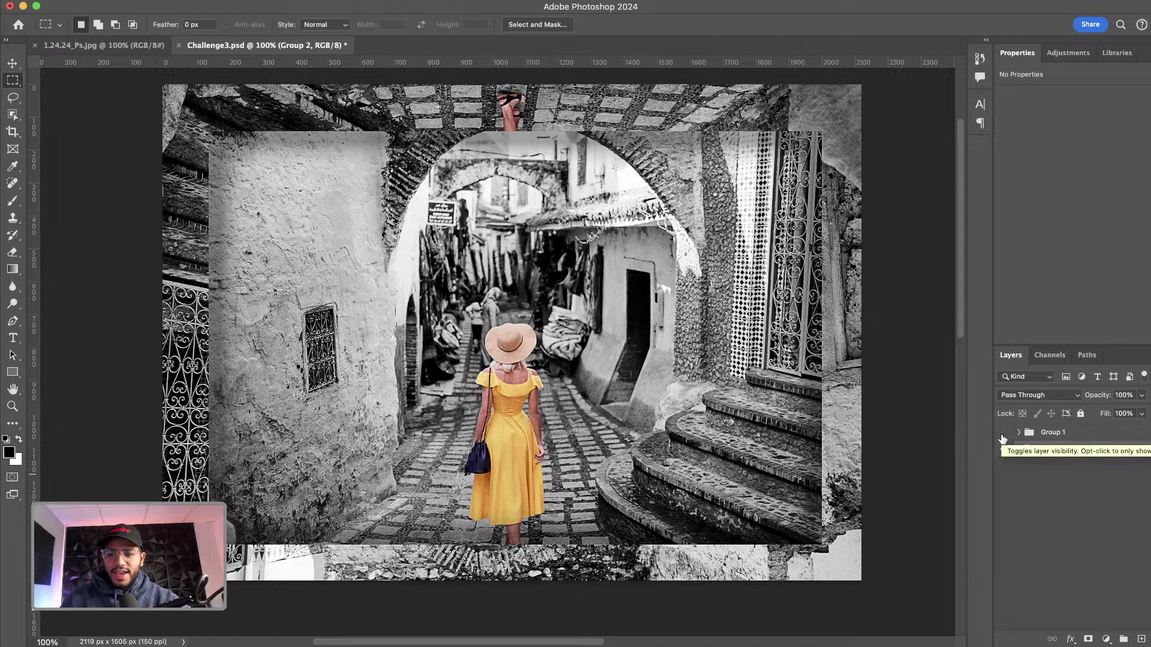
{"action": "left_click", "coordinate": [1004, 432]}
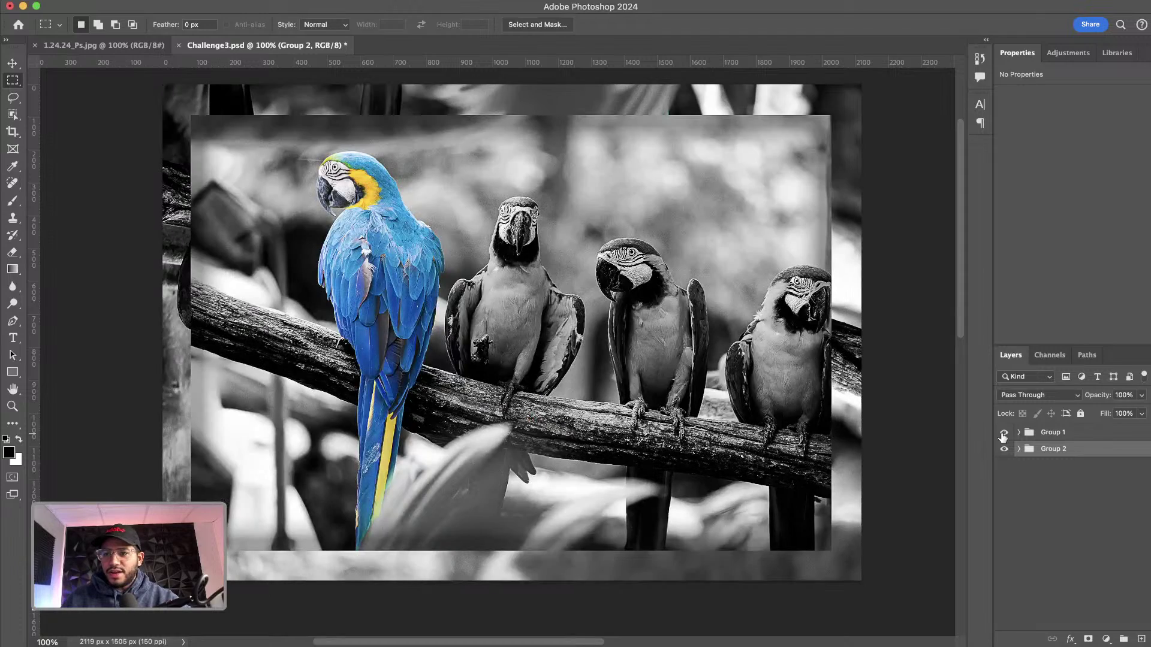
{"action": "left_click", "coordinate": [1004, 433]}
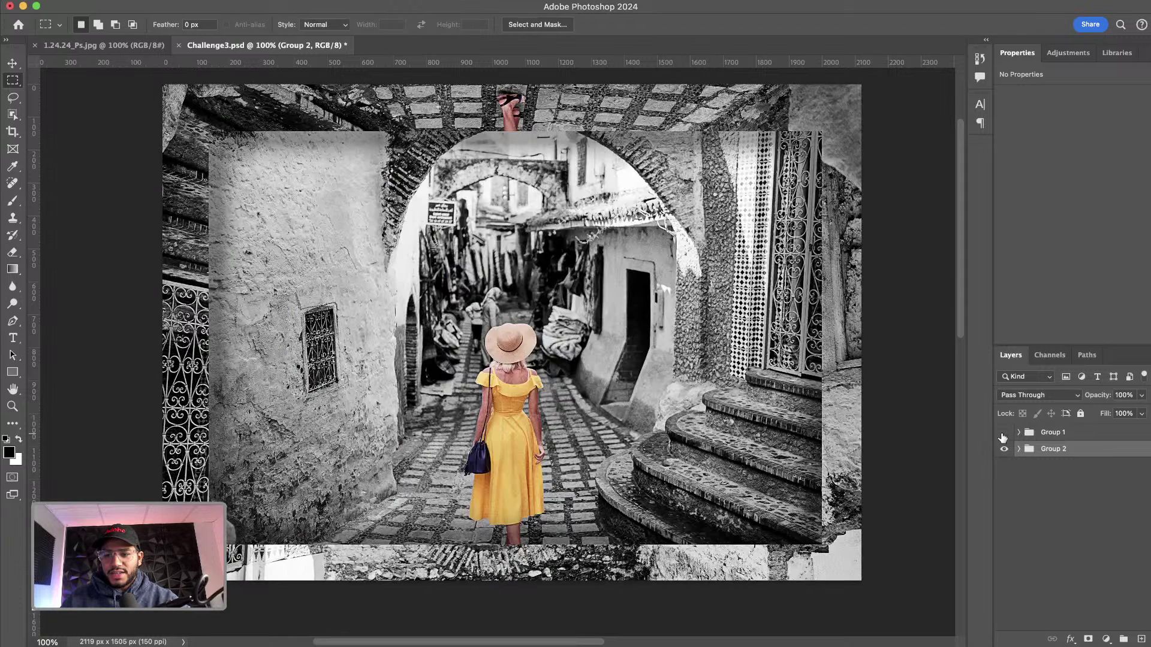
{"action": "left_click", "coordinate": [1005, 448]}
{"action": "left_click", "coordinate": [1005, 448]}
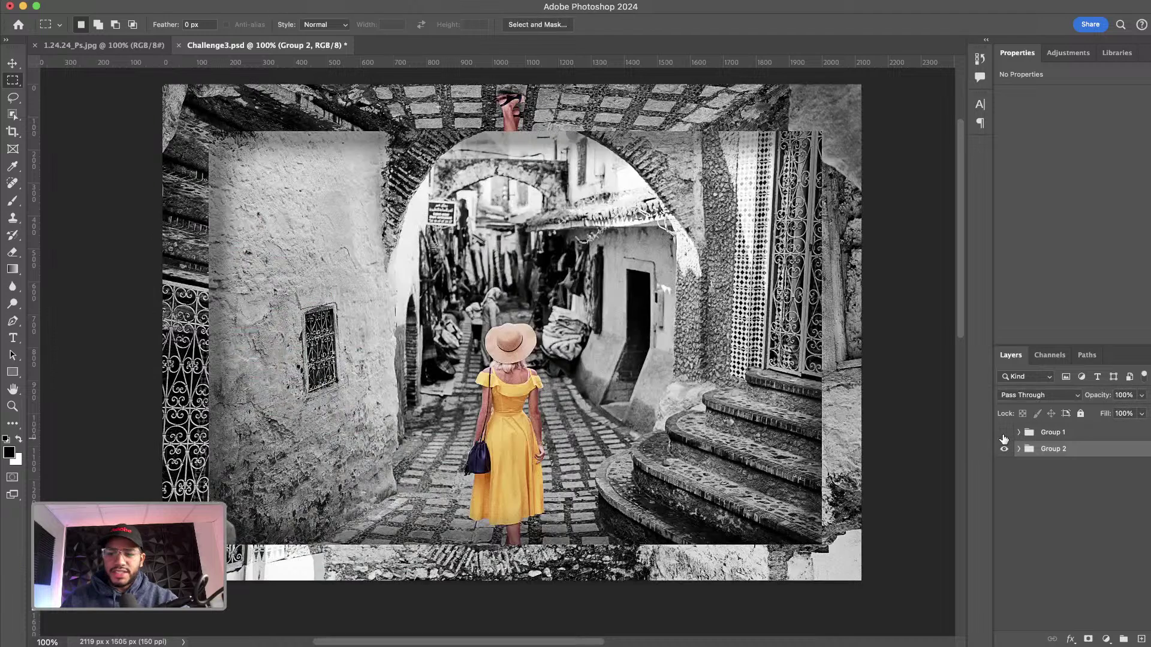
{"action": "left_click", "coordinate": [1004, 433]}
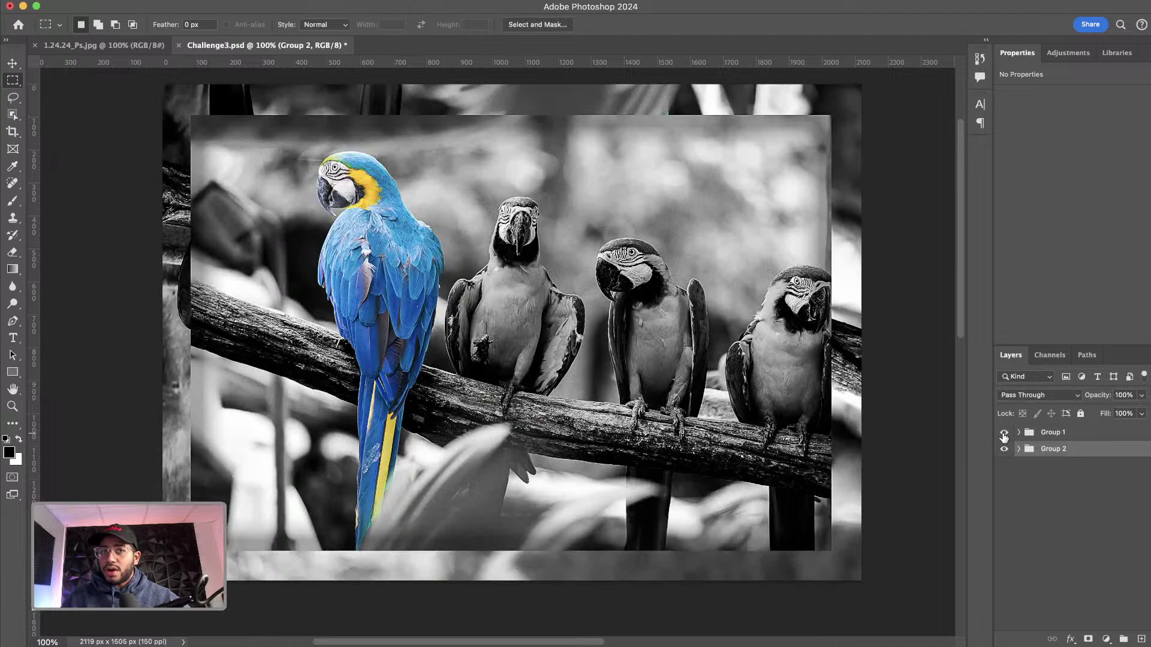